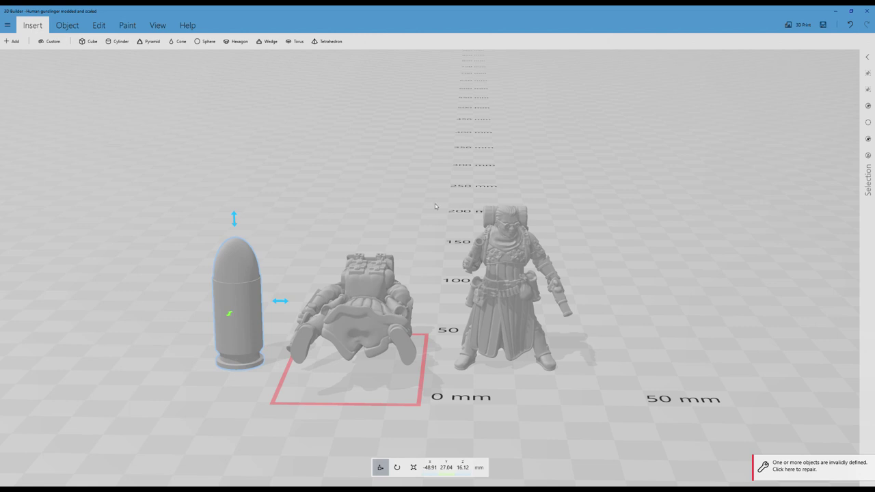
- Examine the standing gunslinger figure up close from the front, comparing it with the lying figure and the bullet
scroll(430, 256, up, 2)
right_drag(432, 222, 285, 135)
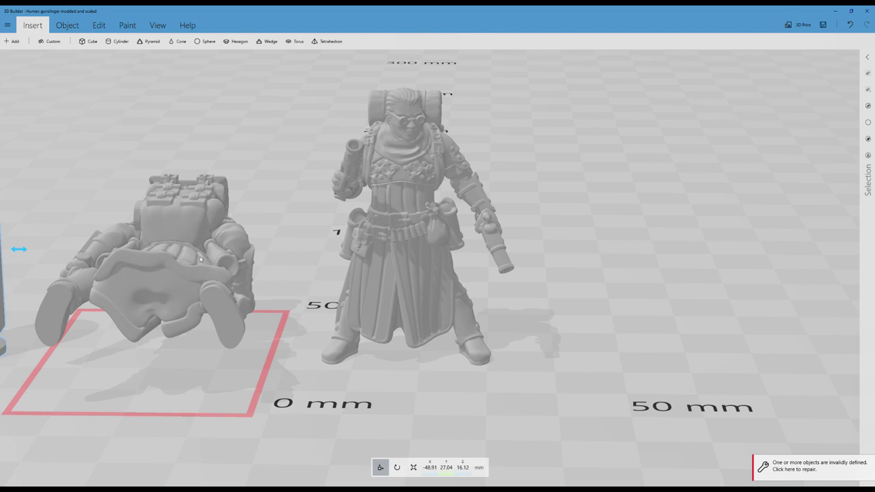
right_drag(66, 181, 180, 174)
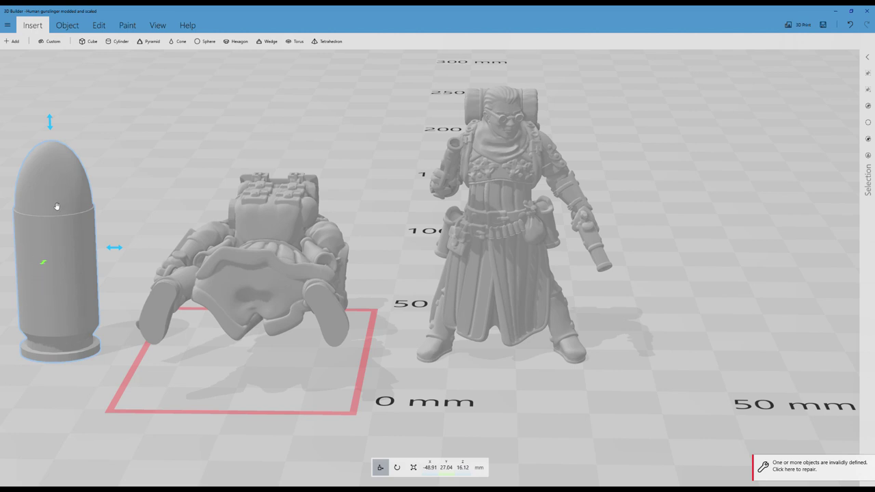
right_drag(368, 165, 245, 222)
scroll(249, 206, up, 3)
scroll(400, 197, up, 1)
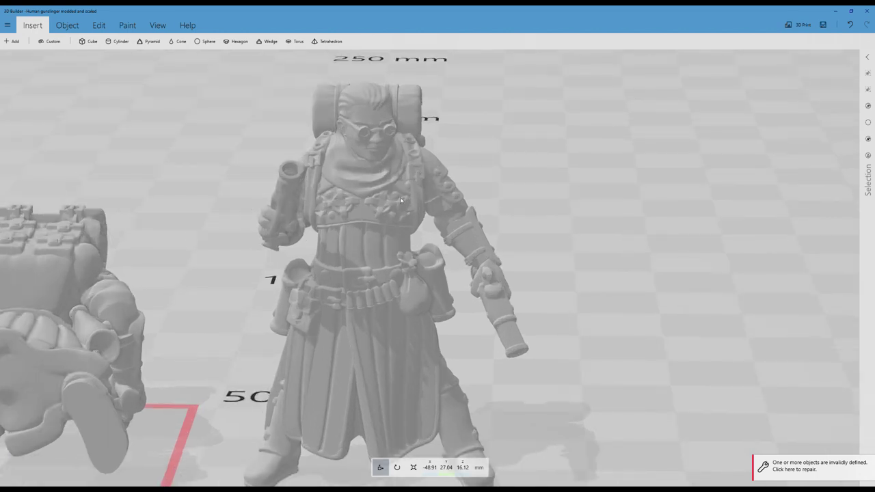
scroll(557, 176, down, 2)
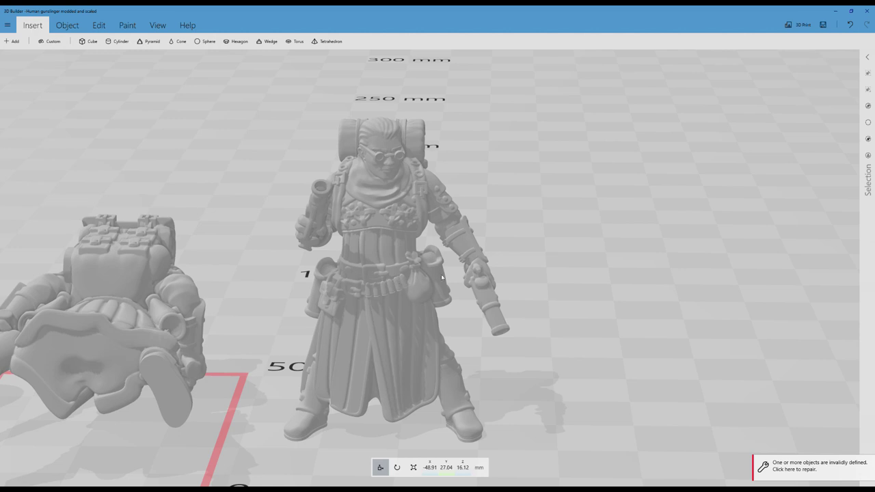
drag(501, 253, 468, 193)
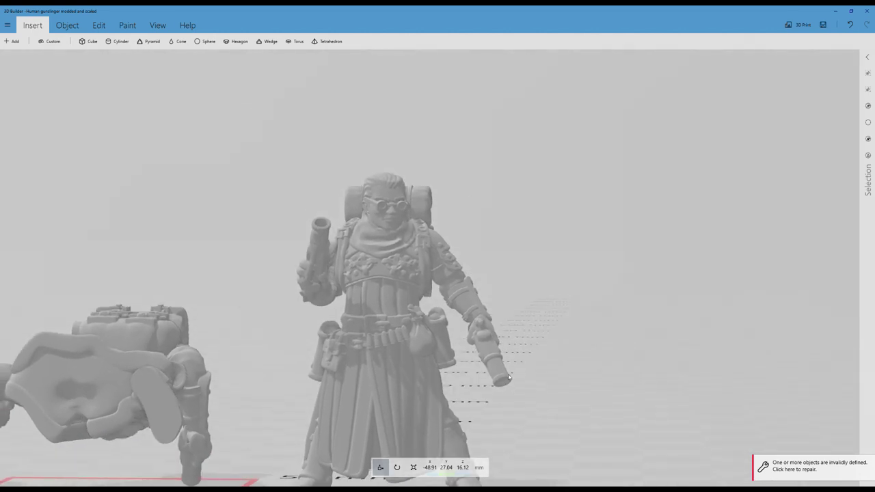
right_drag(540, 305, 394, 277)
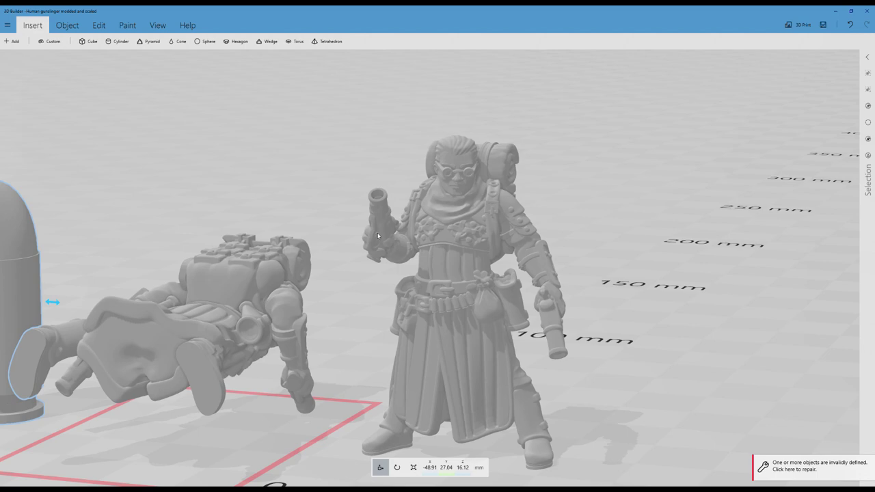
- Inspect the standing figure's back and backpack, and return to a front view of all three models
scroll(602, 275, down, 3)
drag(552, 287, 1, 254)
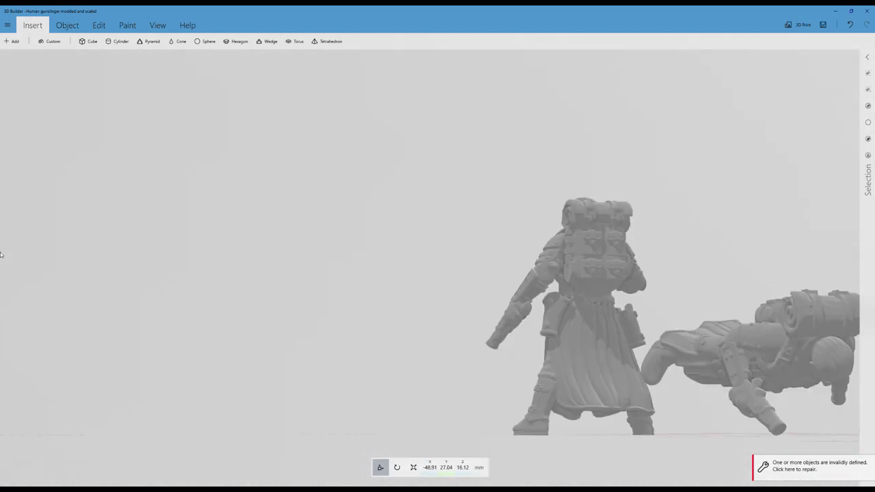
drag(352, 322, 213, 315)
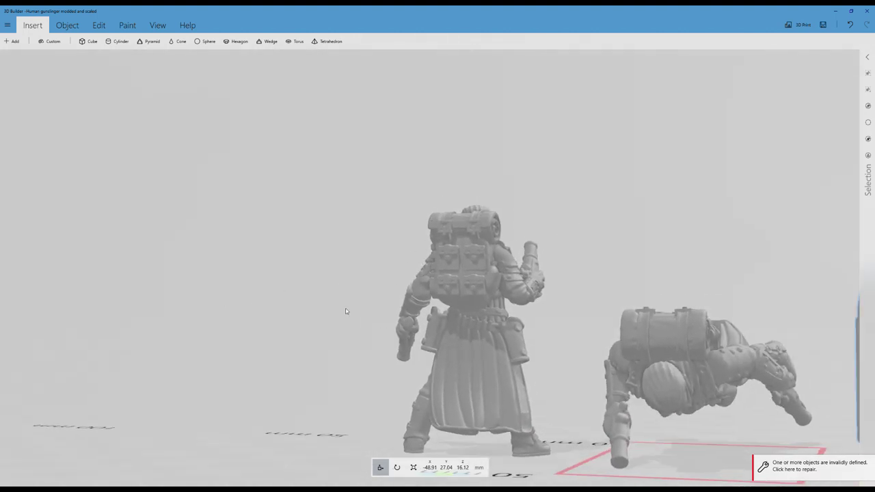
scroll(346, 310, up, 2)
right_drag(327, 309, 313, 250)
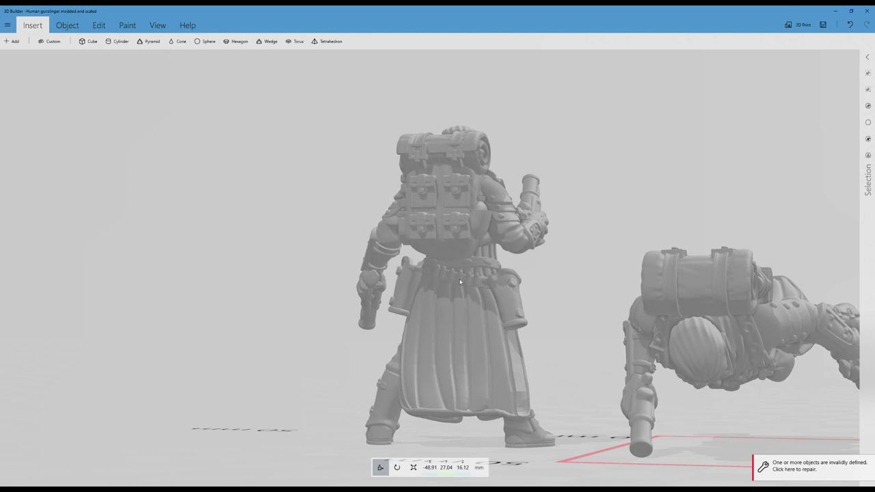
scroll(456, 277, down, 2)
right_drag(309, 250, 379, 278)
drag(363, 299, 864, 306)
drag(252, 193, 469, 231)
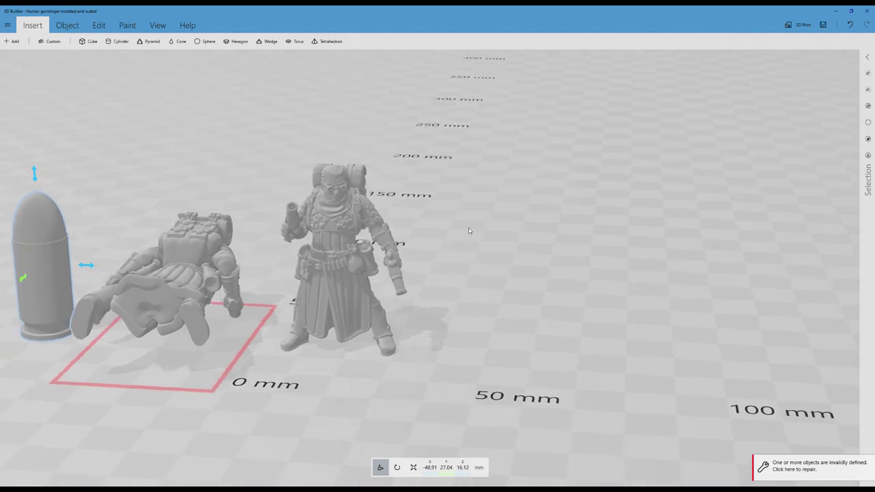
- Check the overall dimensions of the bullet and of the standing gunslinger figure in scale mode
click(413, 467)
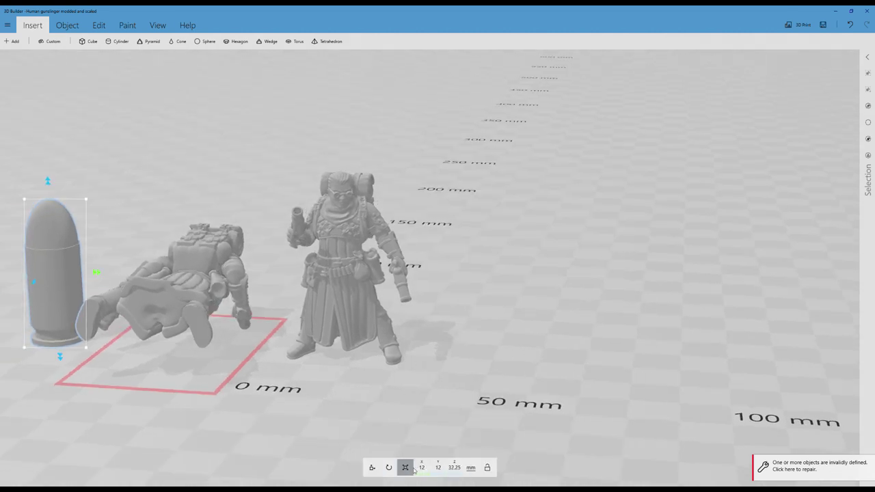
click(341, 278)
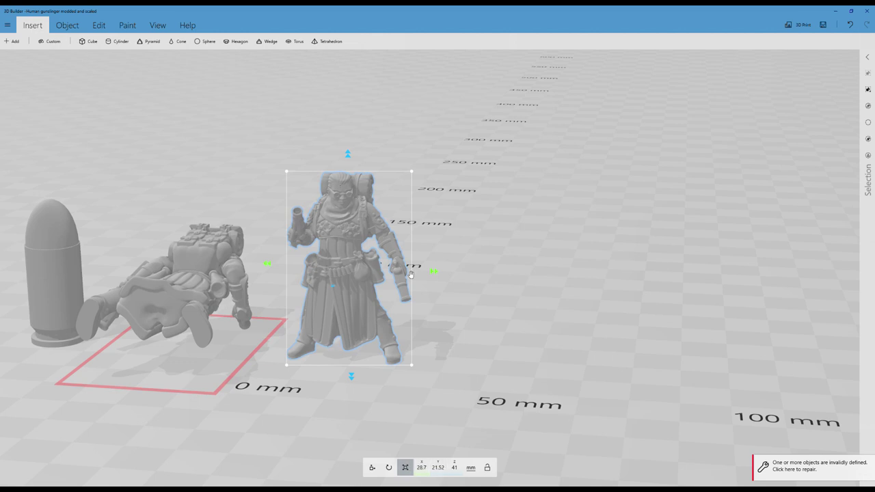
right_drag(477, 243, 495, 231)
mouse_move(495, 231)
mouse_down()
mouse_move(496, 239)
mouse_move(497, 231)
mouse_up()
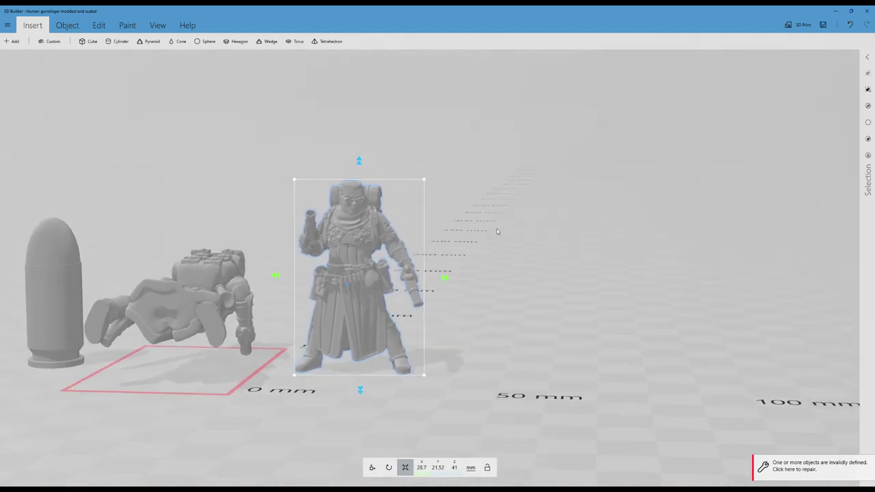
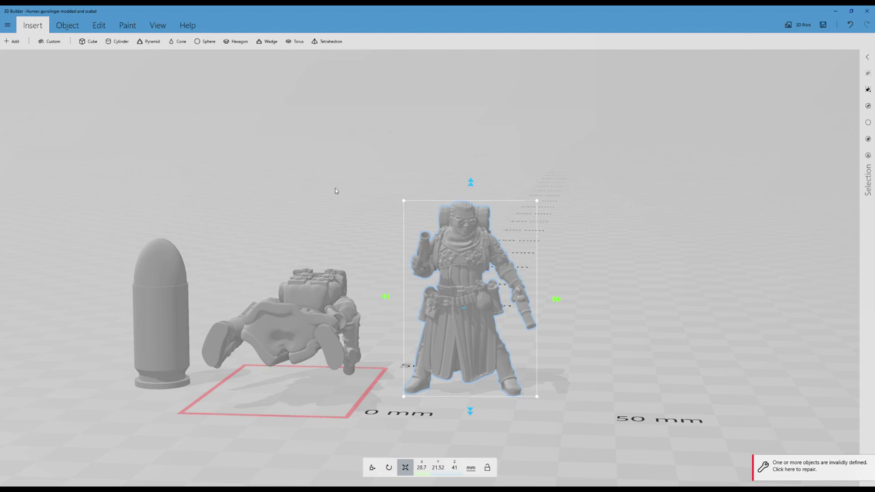
- Delete the standing gunslinger figure, keeping the bullet and the lying figure
right_drag(335, 188, 389, 191)
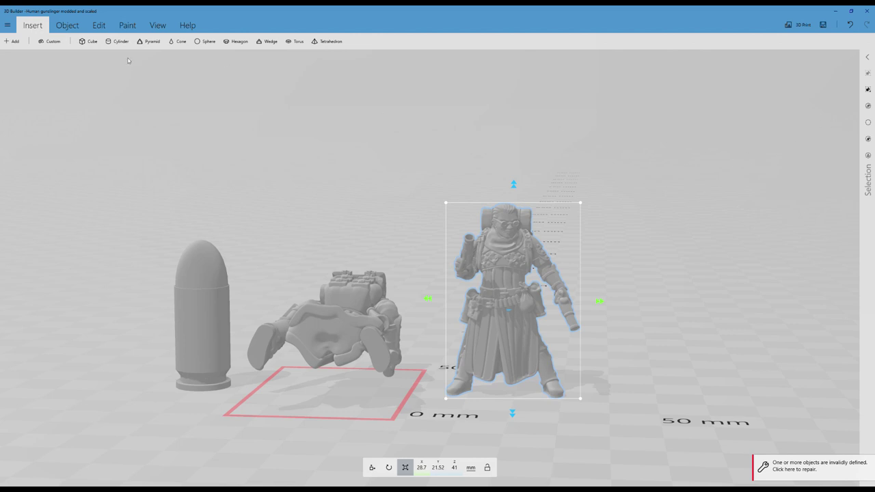
click(67, 25)
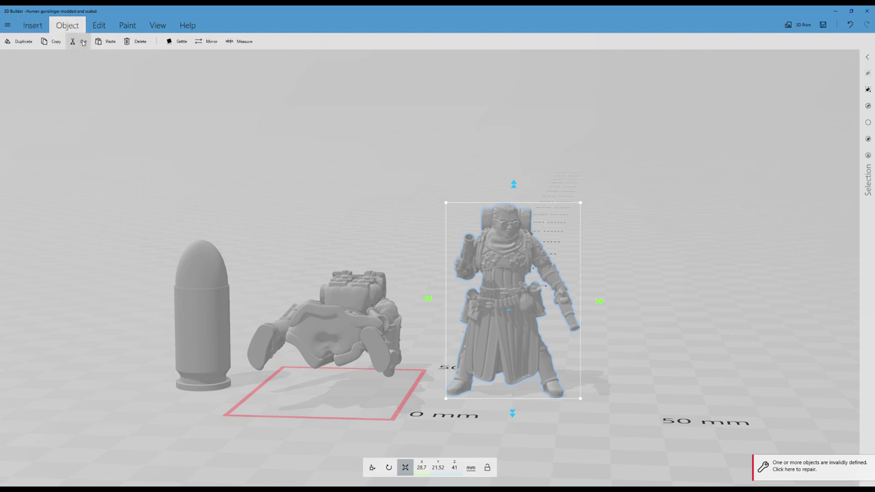
click(140, 42)
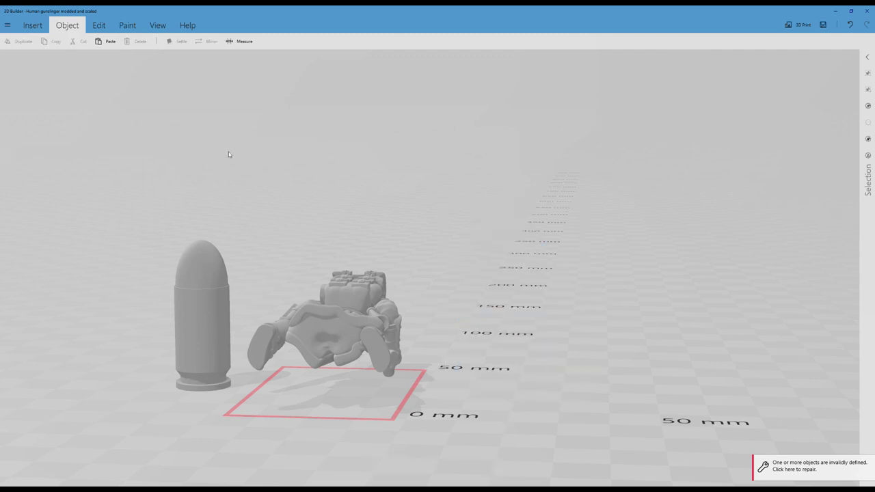
- Repair the invalidly defined objects in the scene
scroll(435, 250, down, 3)
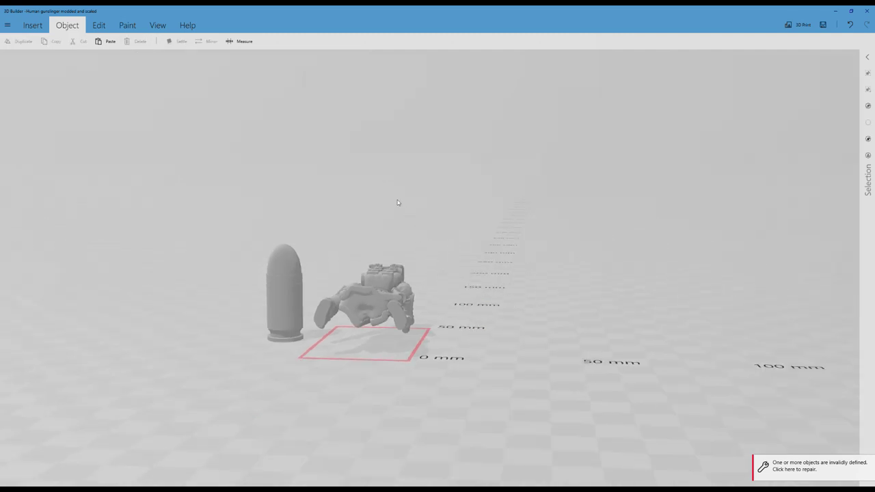
scroll(387, 188, up, 2)
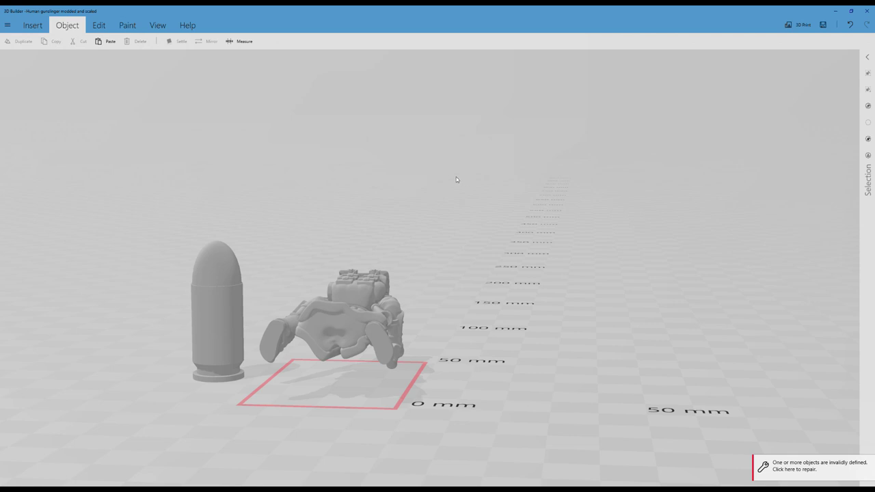
drag(378, 182, 527, 157)
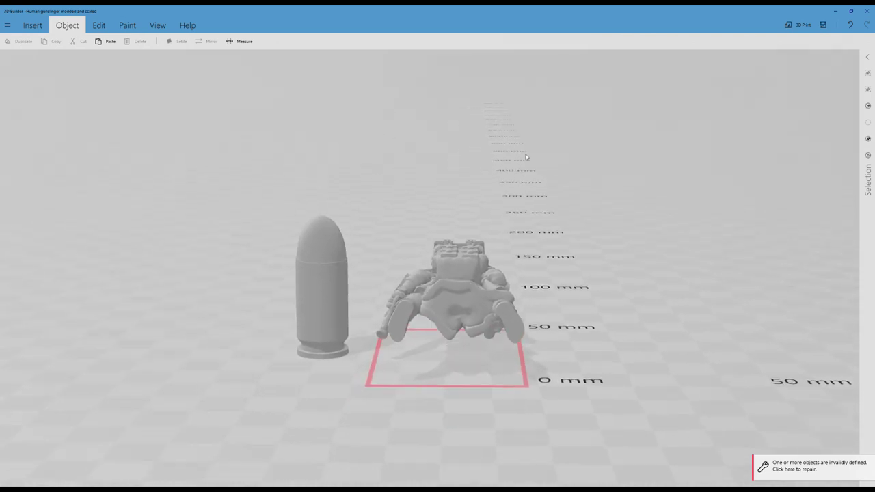
right_drag(527, 157, 578, 197)
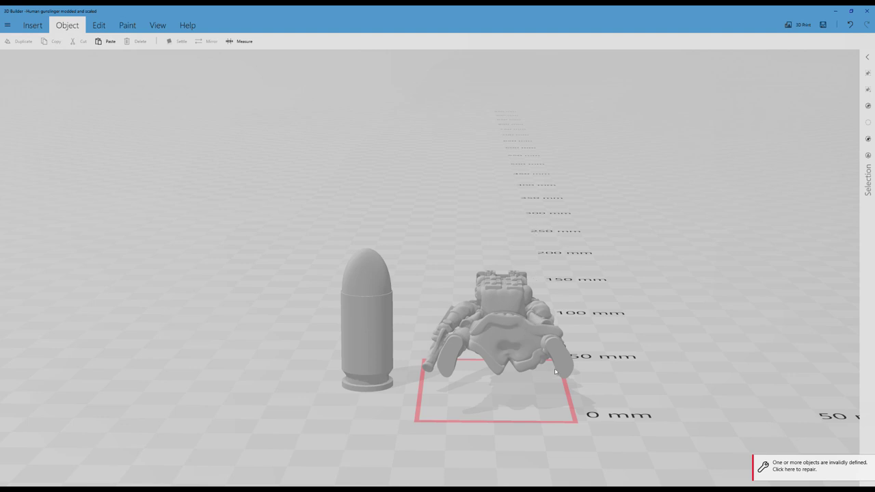
click(757, 466)
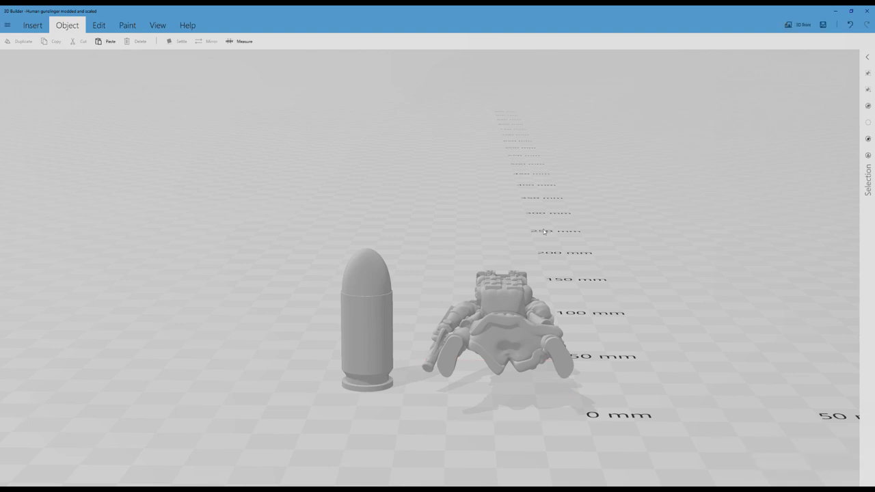
- Rotate the lying figure upright by setting its roll to 90 degrees
scroll(516, 217, down, 2)
click(482, 291)
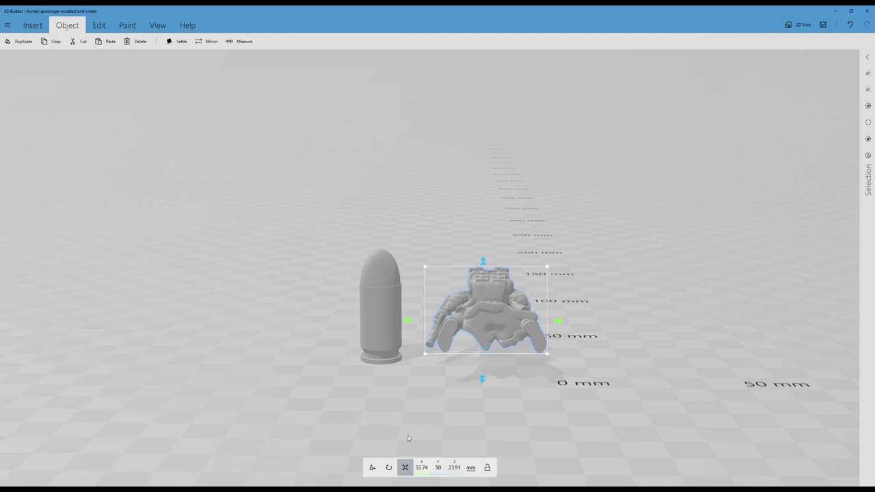
click(388, 467)
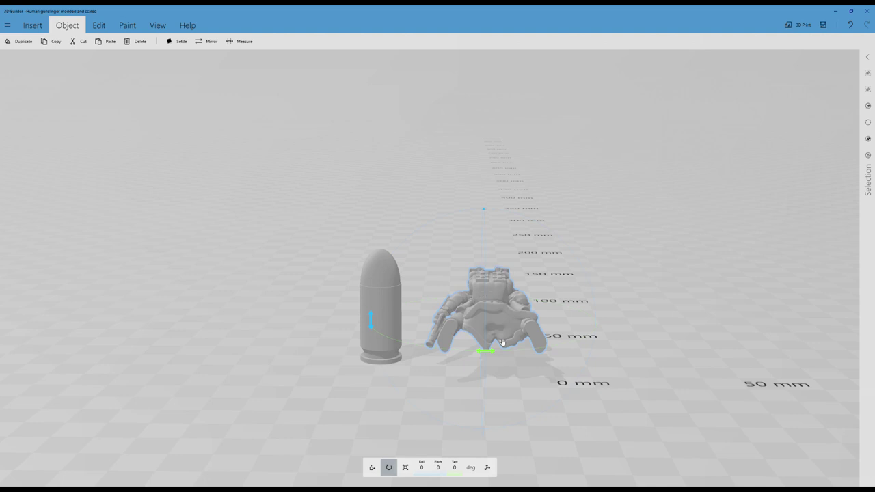
click(423, 467)
text(90)
click(441, 447)
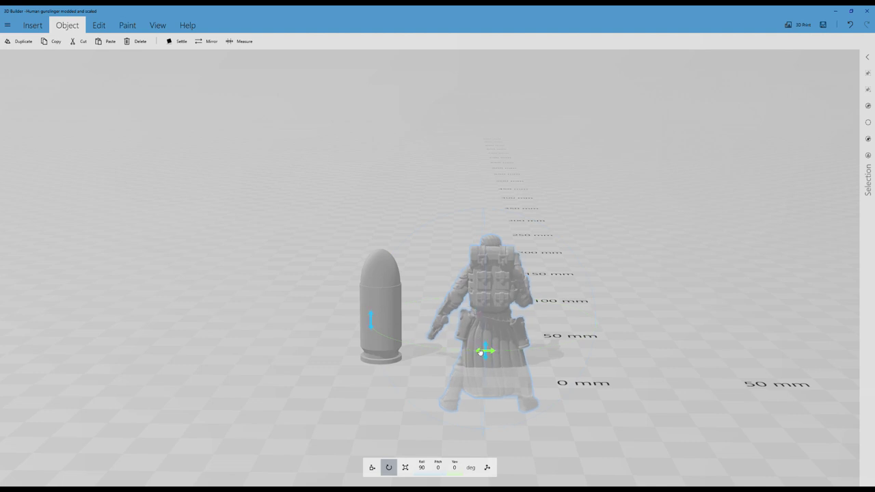
- Turn the upright figure to face forward with a yaw of 180 degrees and settle it onto the ground plane
click(454, 465)
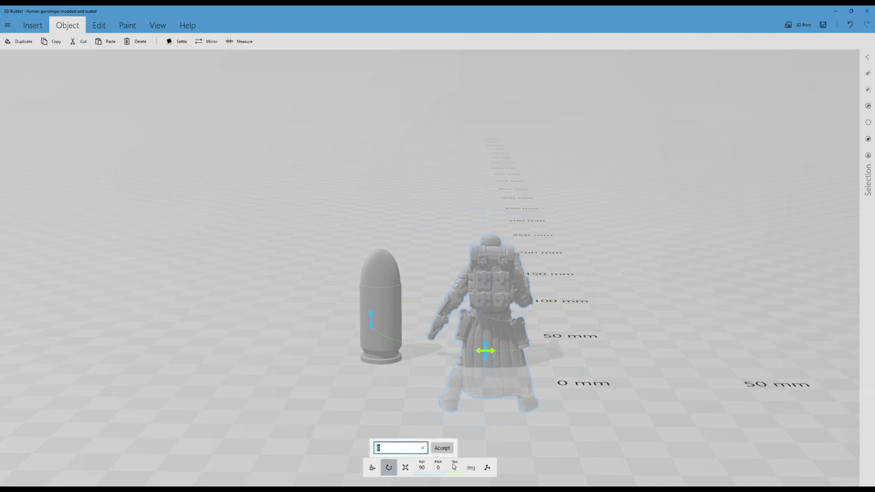
text(180)
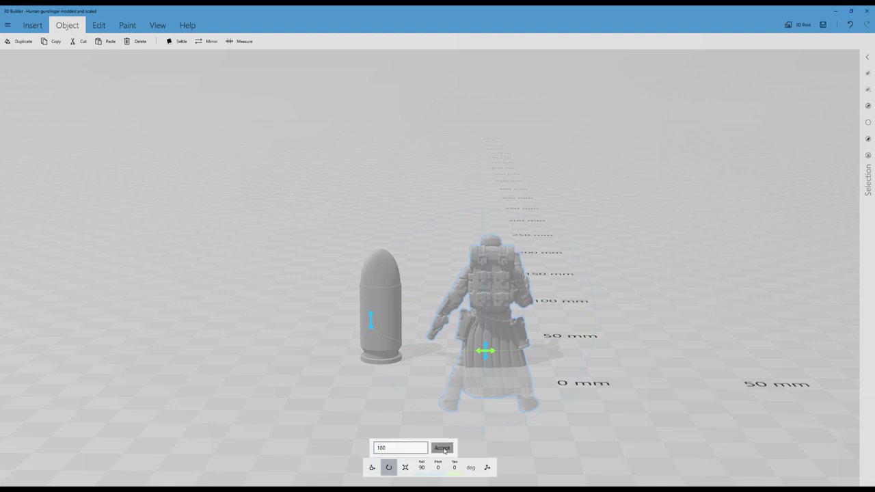
click(443, 448)
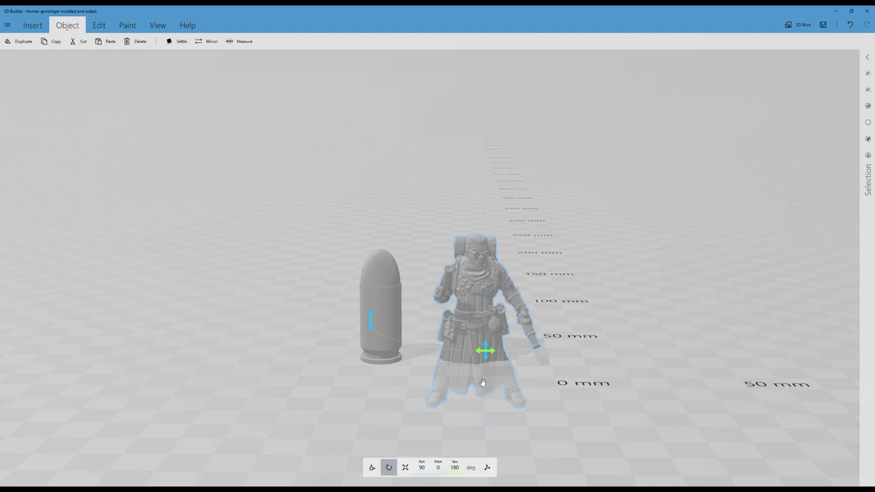
click(181, 41)
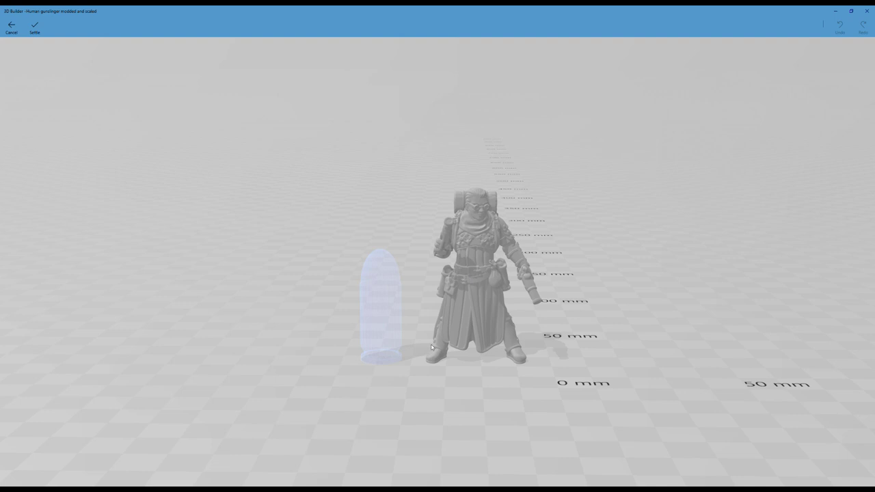
click(33, 27)
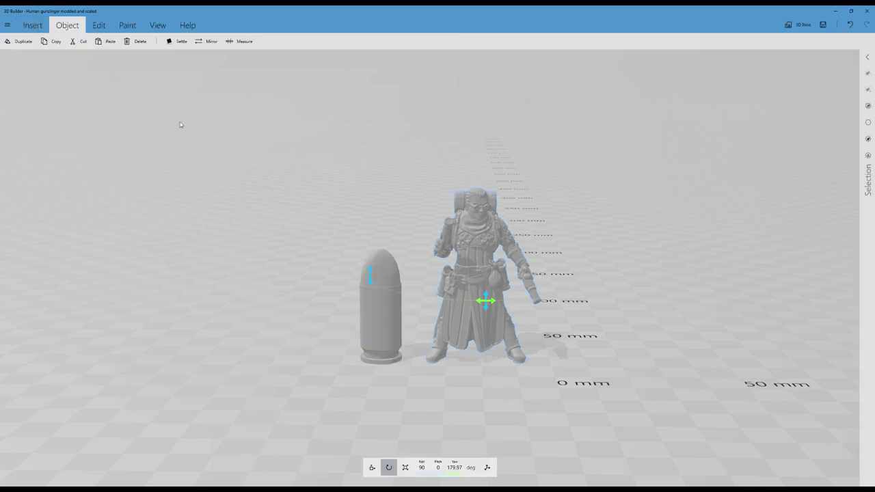
- Move the bullet farther away from the figure along the X axis to about -53.52 mm
scroll(222, 162, down, 3)
scroll(224, 160, up, 6)
scroll(205, 145, up, 3)
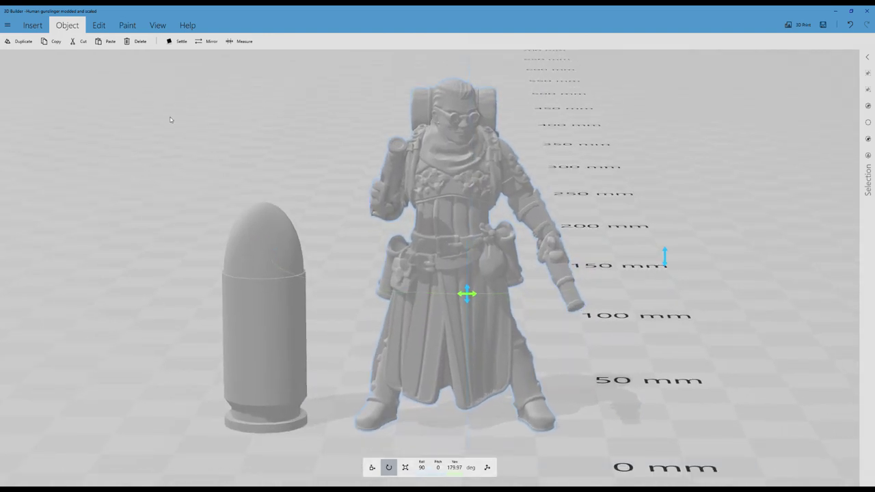
click(250, 300)
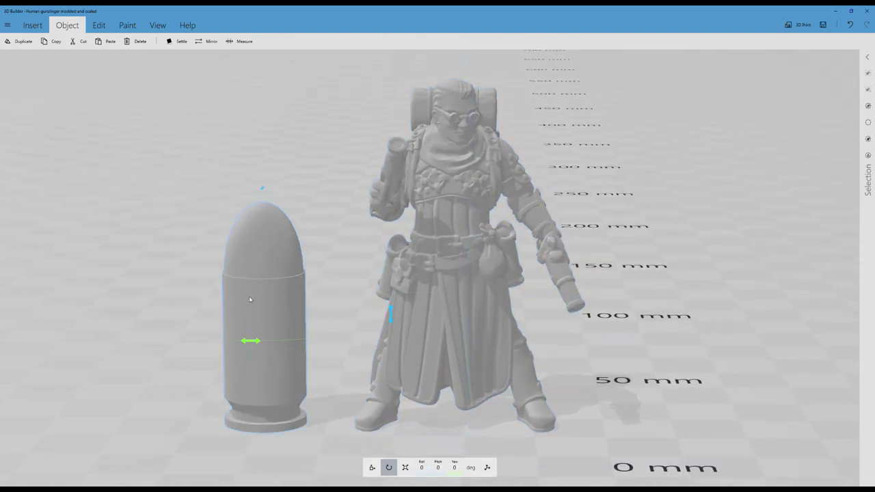
click(372, 467)
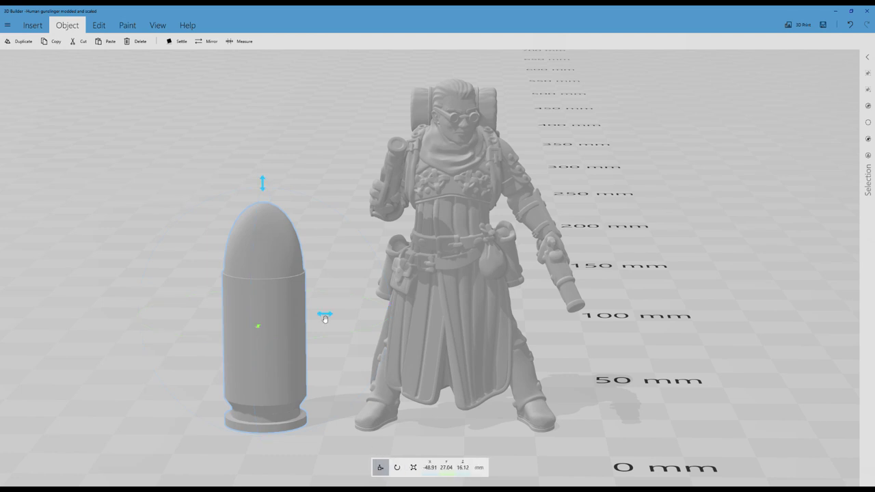
drag(325, 315, 291, 302)
scroll(308, 296, up, 1)
scroll(307, 301, down, 1)
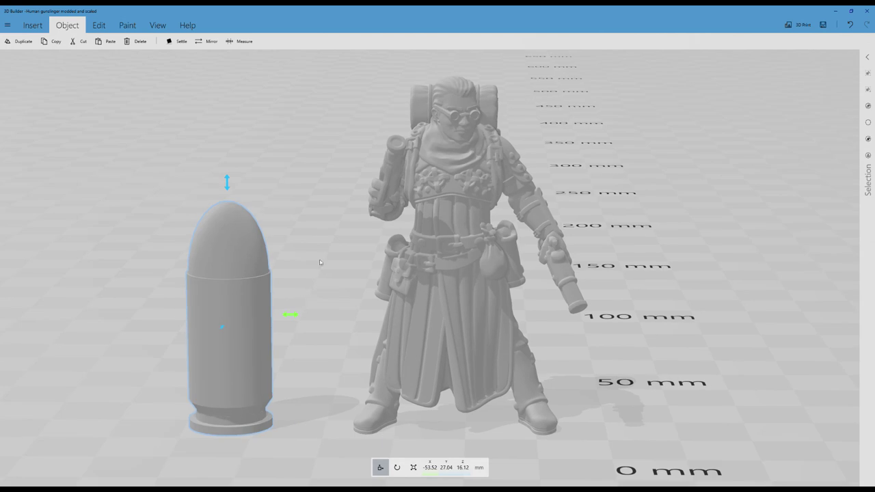
drag(321, 244, 319, 269)
scroll(319, 270, up, 2)
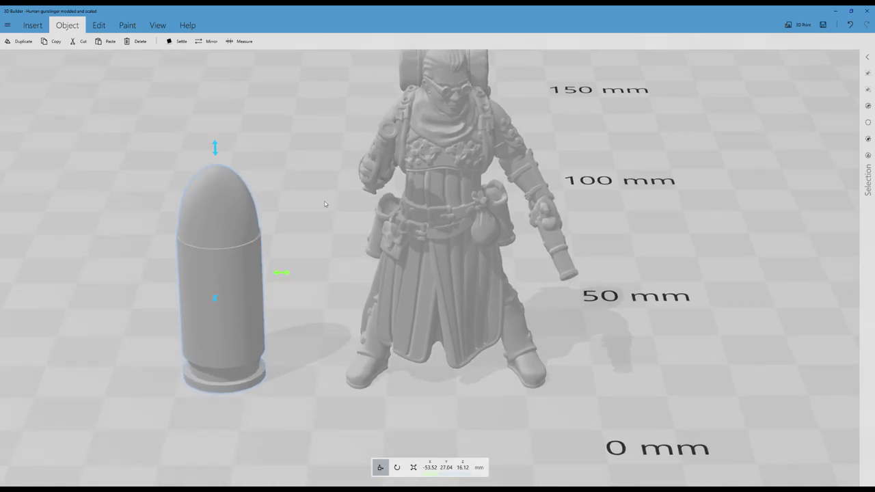
- Insert a cylinder and scale it uniformly to 1 mm on all three axes
scroll(317, 270, up, 1)
drag(301, 194, 272, 346)
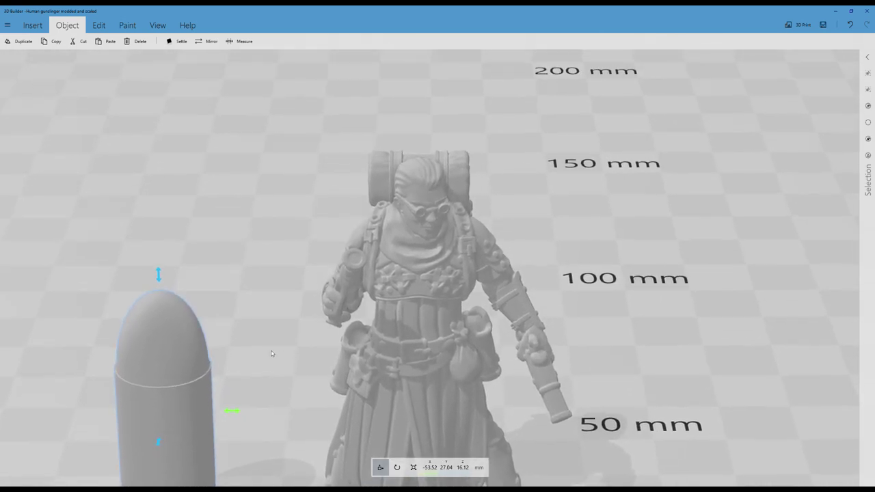
scroll(266, 234, up, 3)
drag(244, 218, 245, 253)
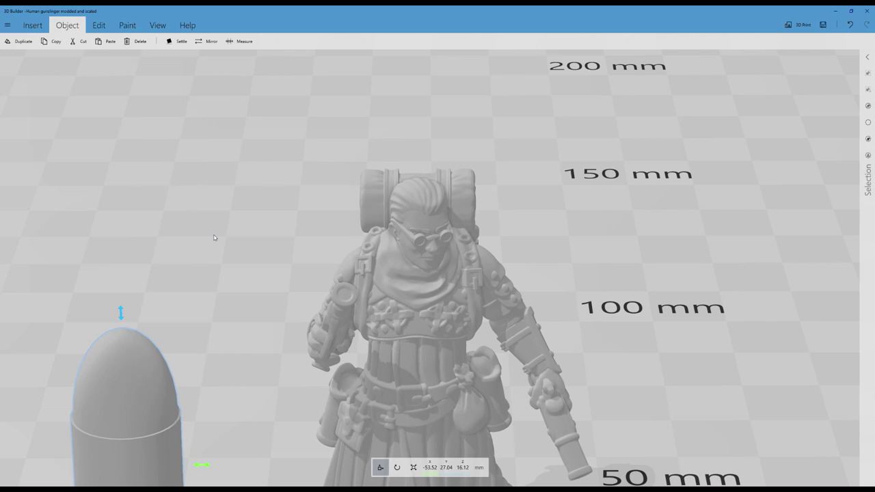
click(34, 26)
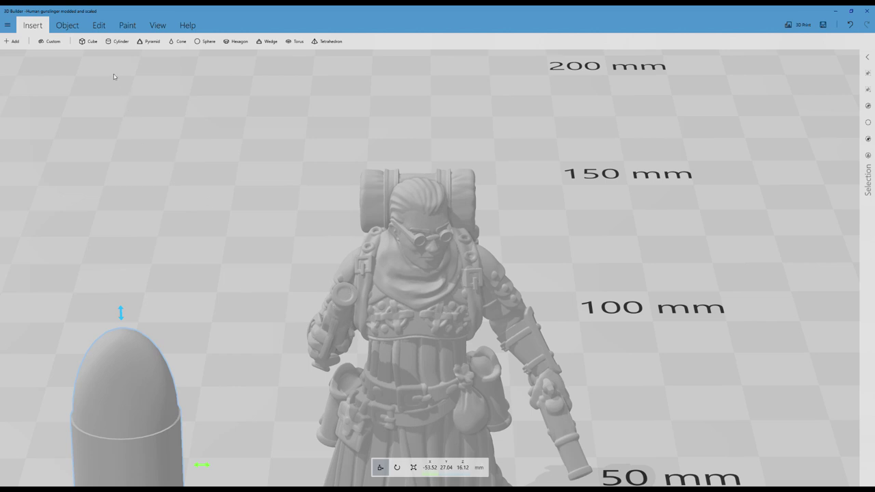
click(118, 41)
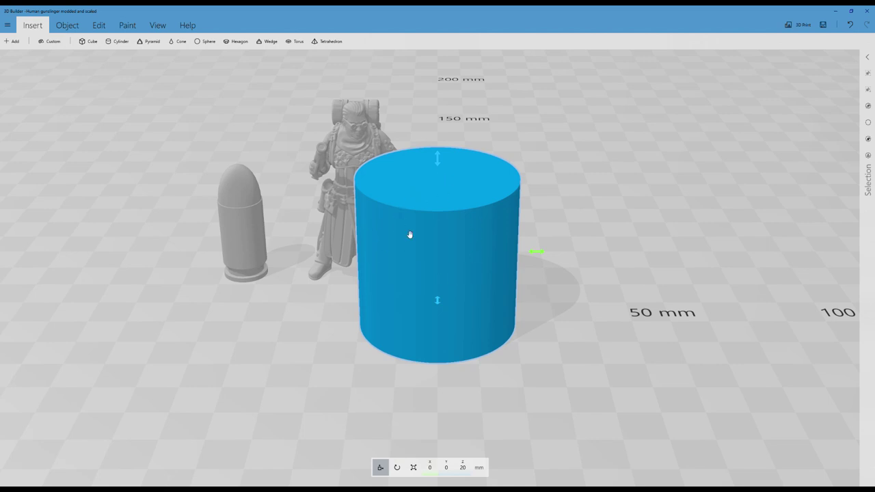
click(413, 467)
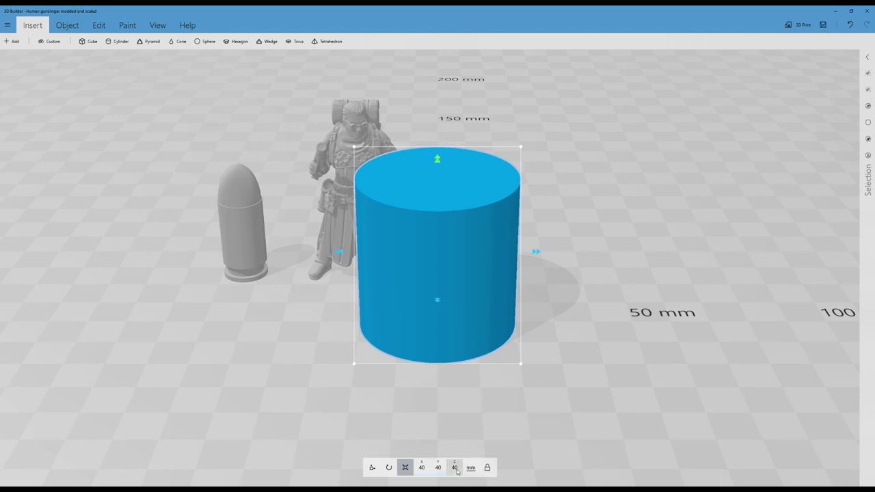
text(1)
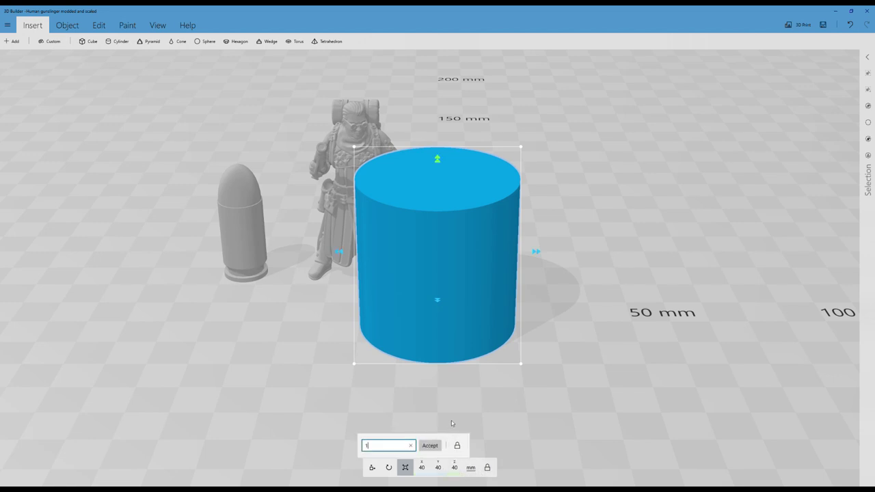
key(Return)
- Move the small cylinder up to the muzzle of the figure's raised gun, at about X -28.98, Y 13.55, Z 42.88 mm
scroll(426, 378, up, 3)
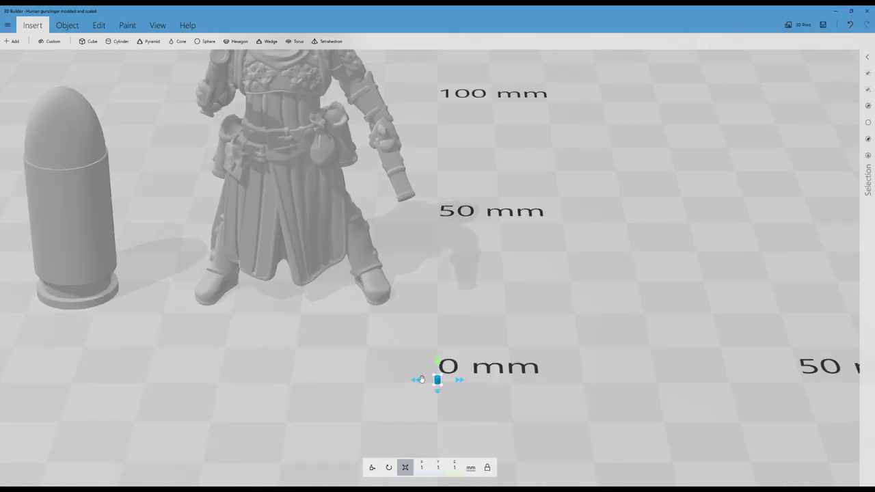
click(380, 468)
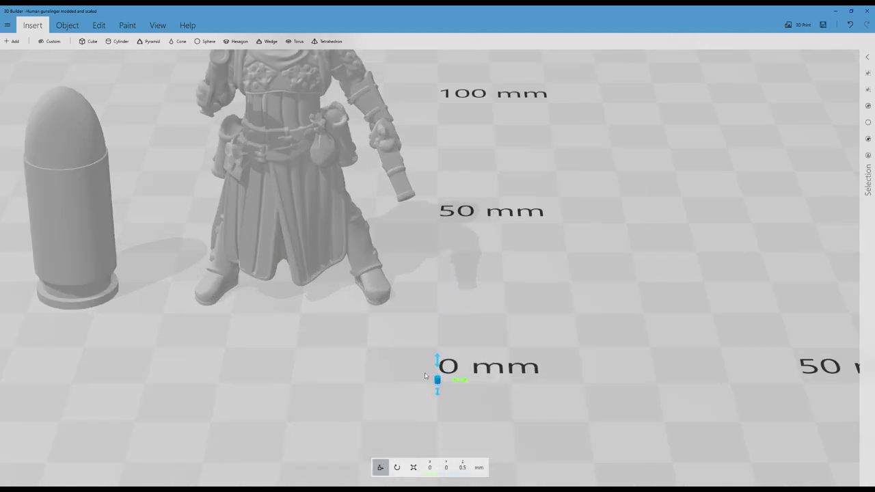
drag(438, 359, 398, 86)
drag(460, 113, 222, 78)
right_drag(124, 85, 196, 309)
scroll(193, 272, up, 3)
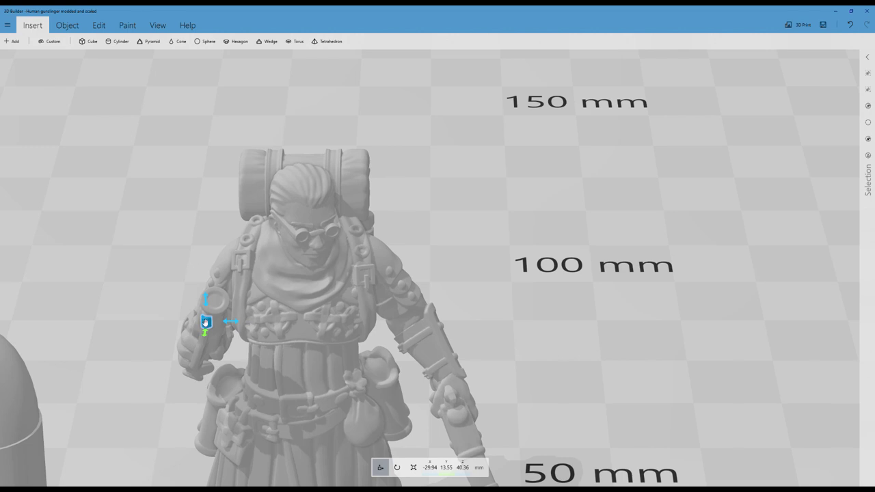
drag(205, 321, 240, 296)
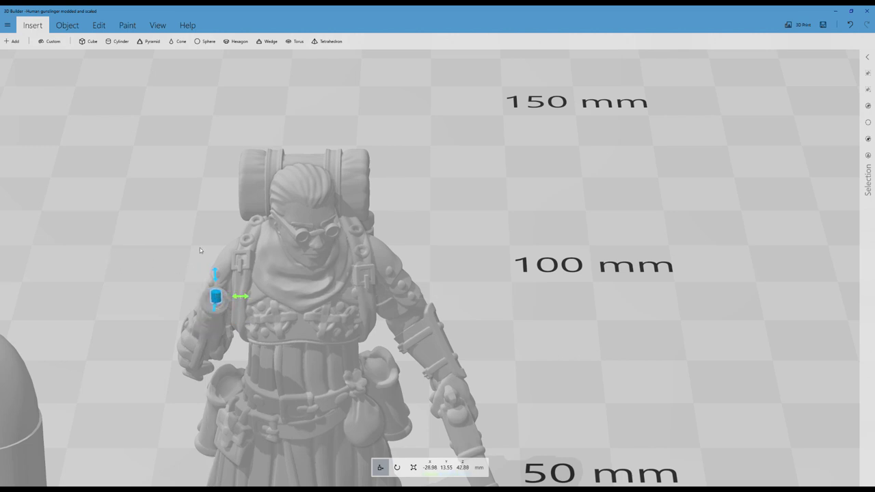
- Tilt the cylinder toward the gun barrel's direction with a roll of about 30.91 and a pitch of about 10.71 degrees
scroll(200, 250, up, 5)
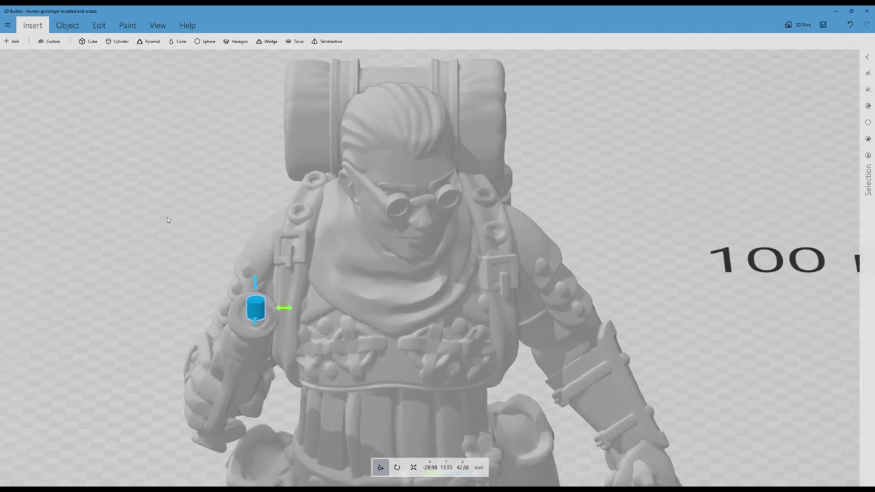
scroll(274, 207, up, 3)
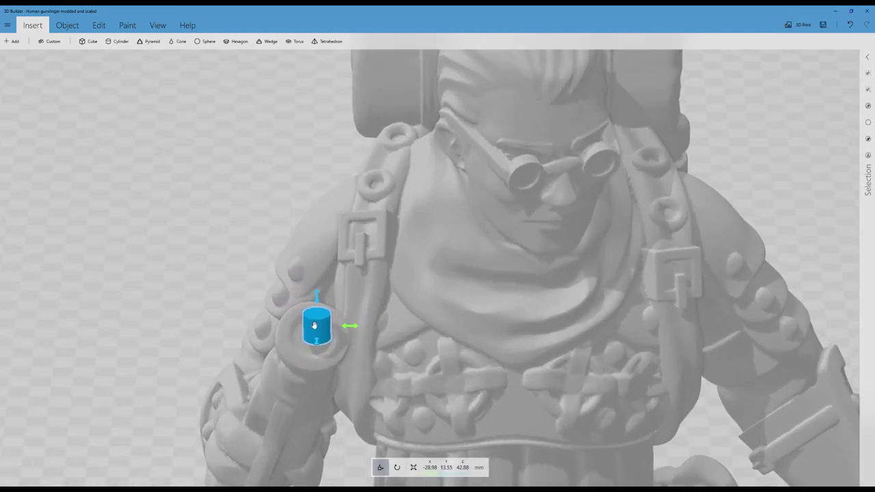
click(398, 468)
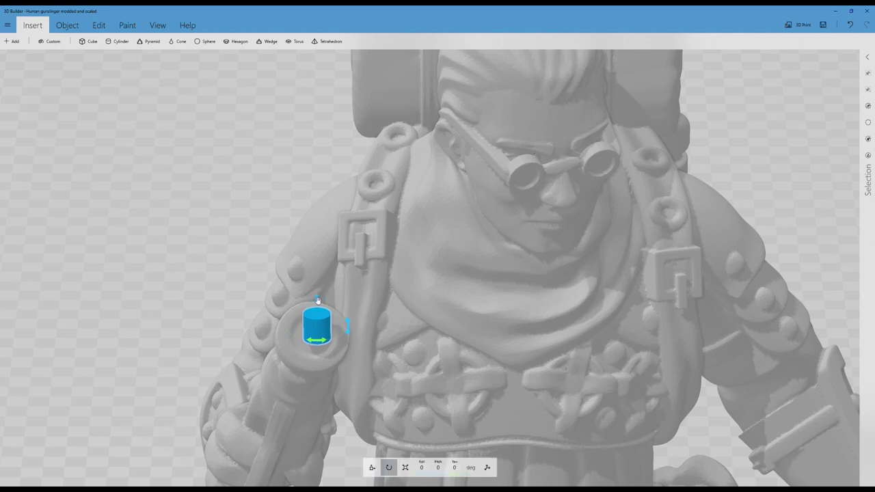
drag(320, 305, 318, 318)
right_drag(212, 275, 171, 310)
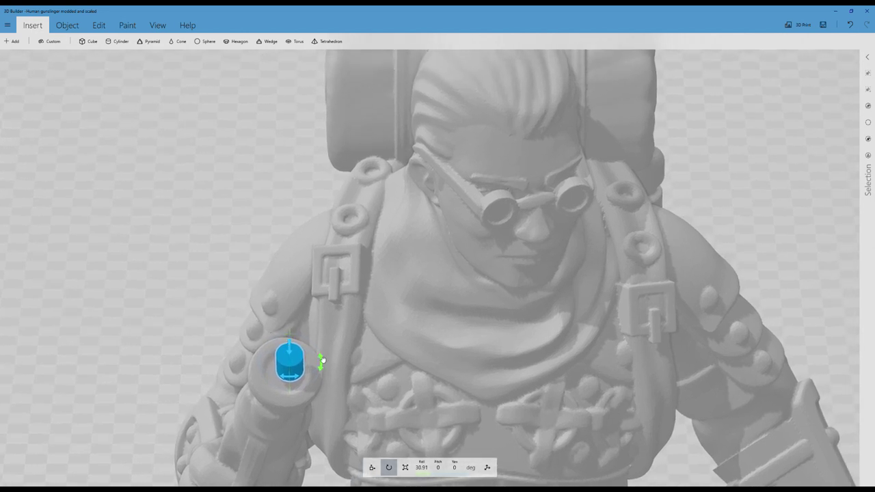
drag(322, 360, 321, 365)
- Shift the tilted cylinder into the muzzle opening, to about X -29.15, Y 14.04, Z 42.16 mm
click(372, 468)
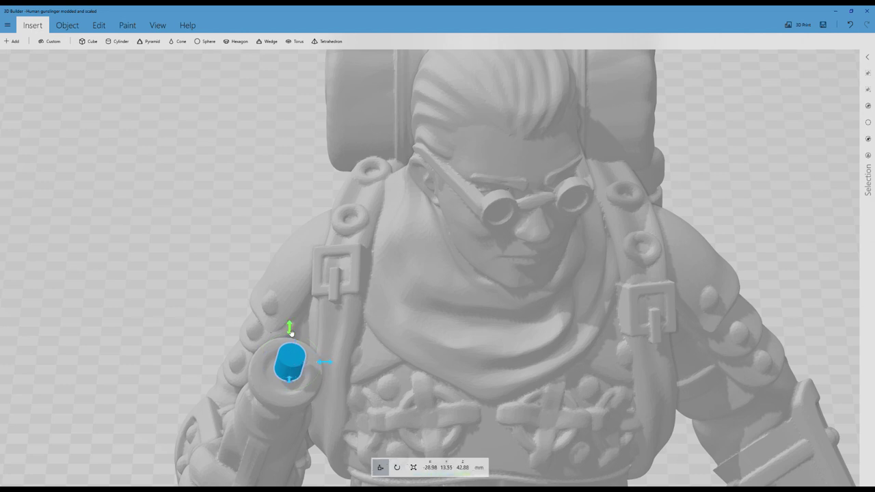
drag(290, 328, 290, 336)
drag(327, 375, 287, 343)
- Scale the cylinder in the muzzle uniformly to 1.5 mm on all axes
drag(200, 293, 151, 360)
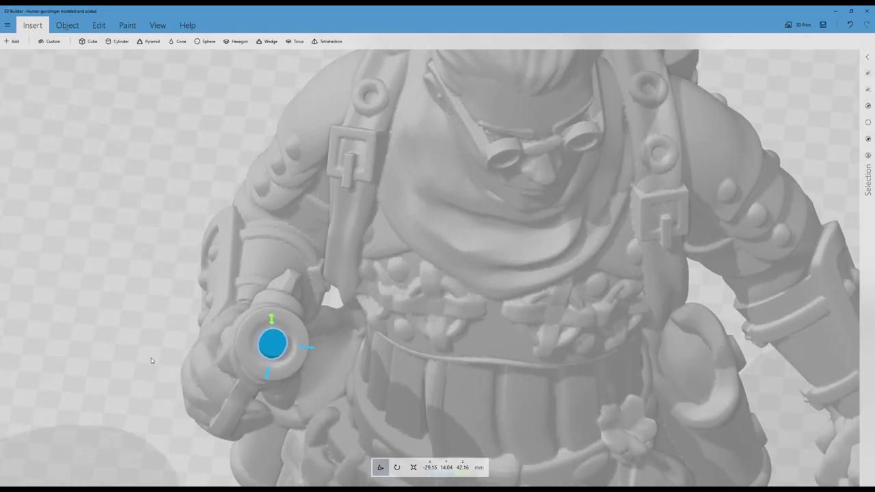
click(414, 468)
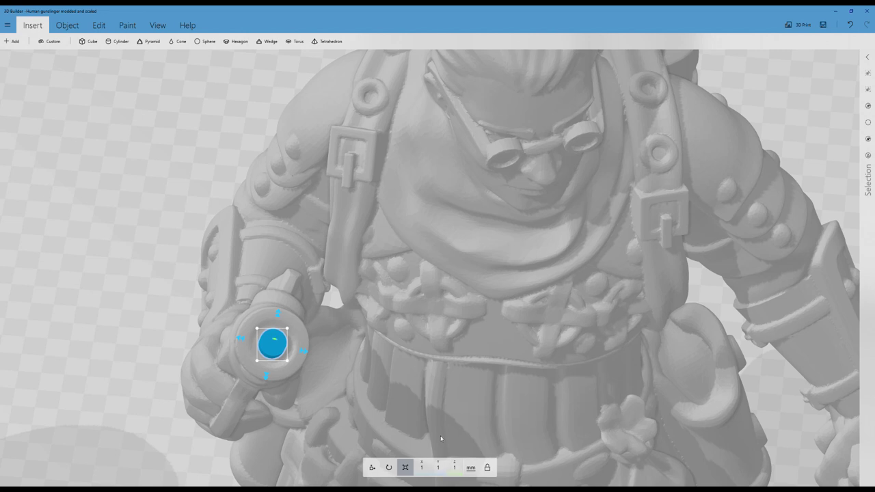
text(1)
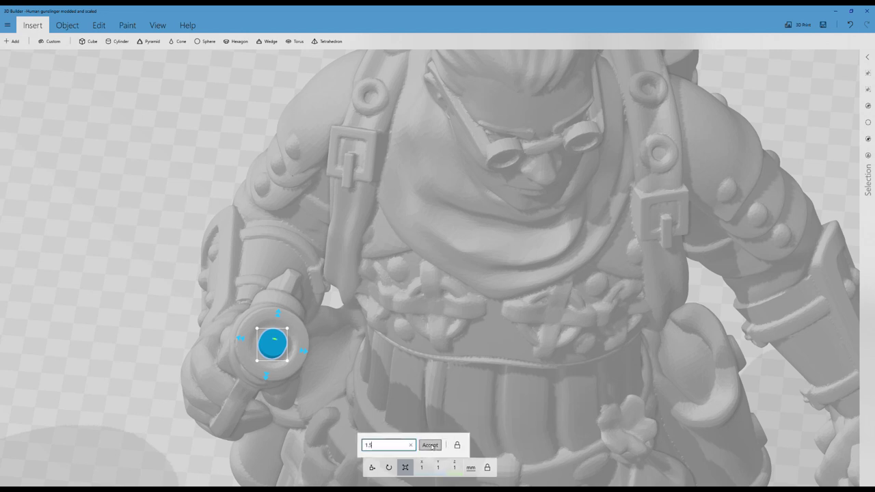
text(.5)
click(431, 446)
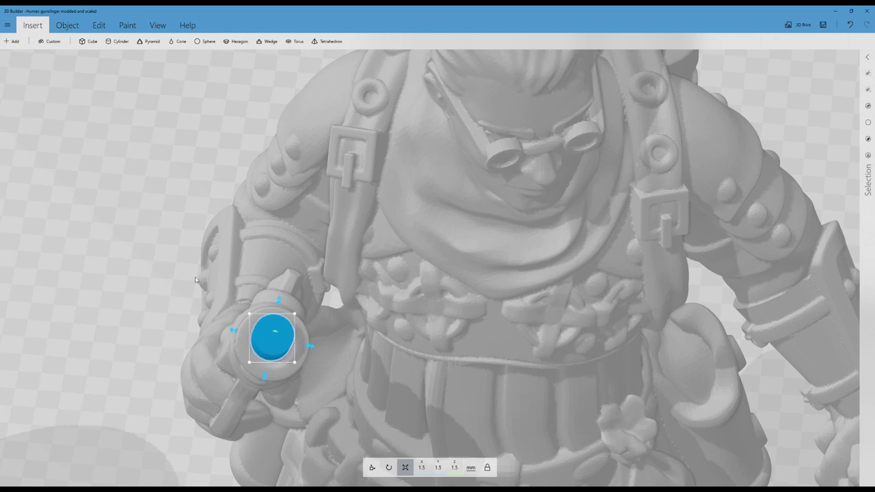
- Nudge the enlarged cylinder along X and Y within the muzzle to about X -29.14, Y 13.86 mm
right_drag(196, 279, 125, 259)
scroll(113, 239, up, 2)
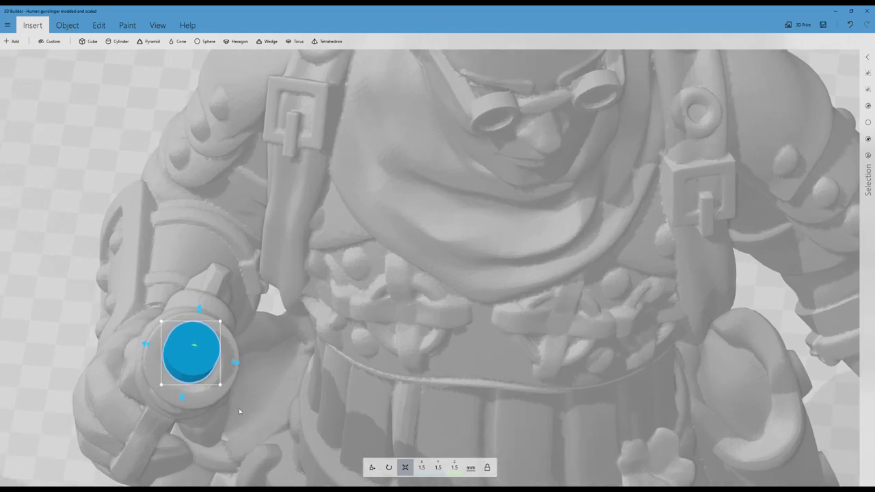
click(369, 468)
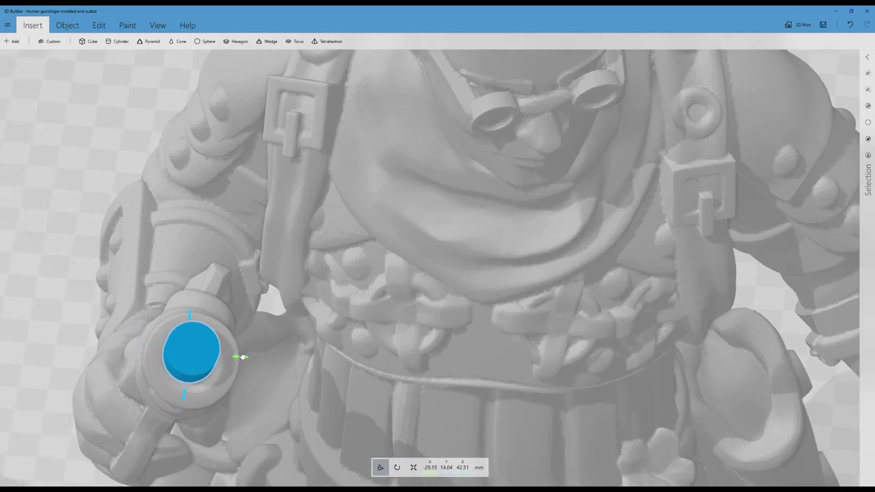
drag(241, 356, 235, 357)
drag(184, 398, 185, 402)
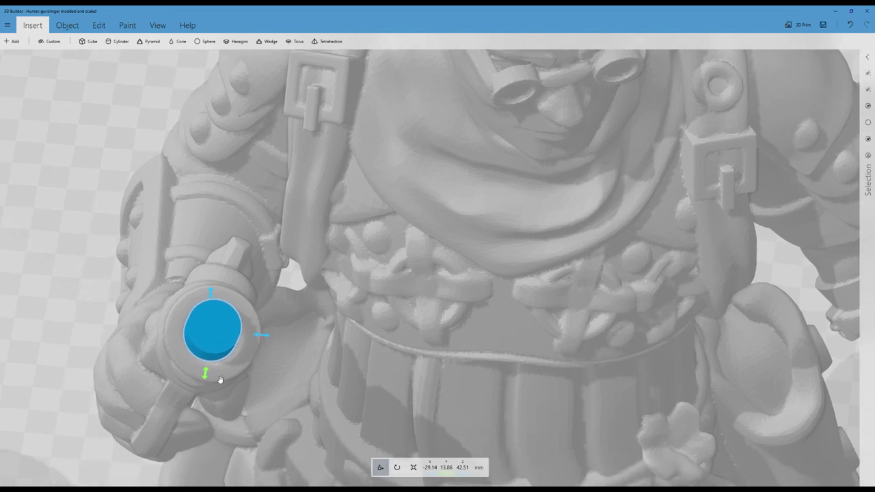
- Align the cylinder more closely with the barrel by increasing its pitch to about 16.55 degrees
click(396, 468)
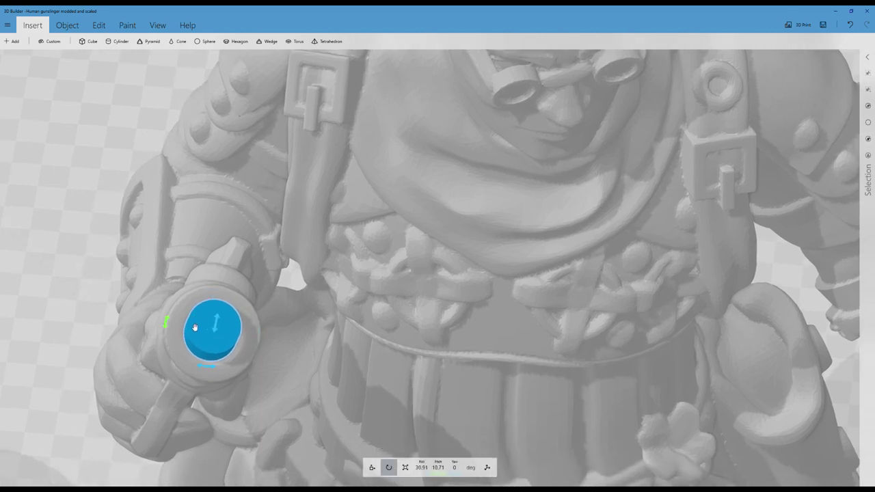
drag(167, 322, 168, 321)
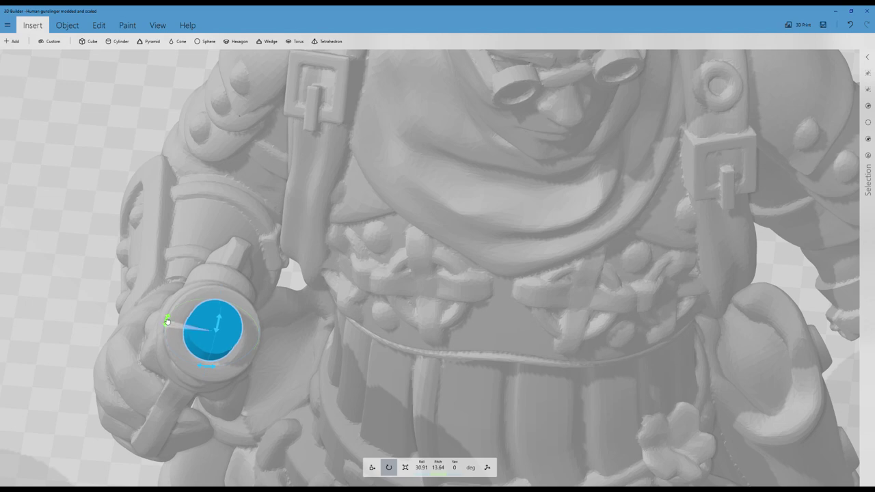
right_drag(75, 299, 97, 265)
drag(97, 264, 136, 204)
right_drag(136, 203, 143, 191)
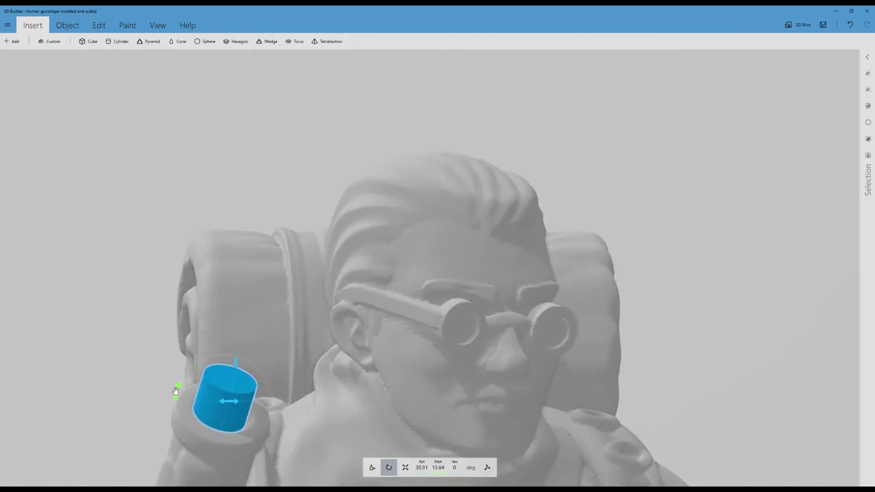
drag(176, 391, 180, 396)
scroll(142, 349, up, 1)
right_drag(142, 348, 243, 149)
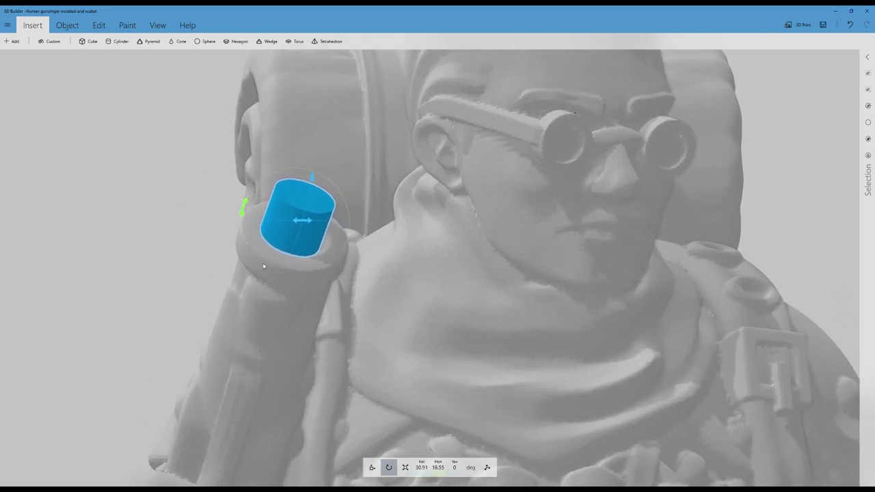
- Center the cylinder in the muzzle and sink it slightly, at about X -29.16, Y 14.08, Z 42.05 mm
scroll(156, 232, down, 4)
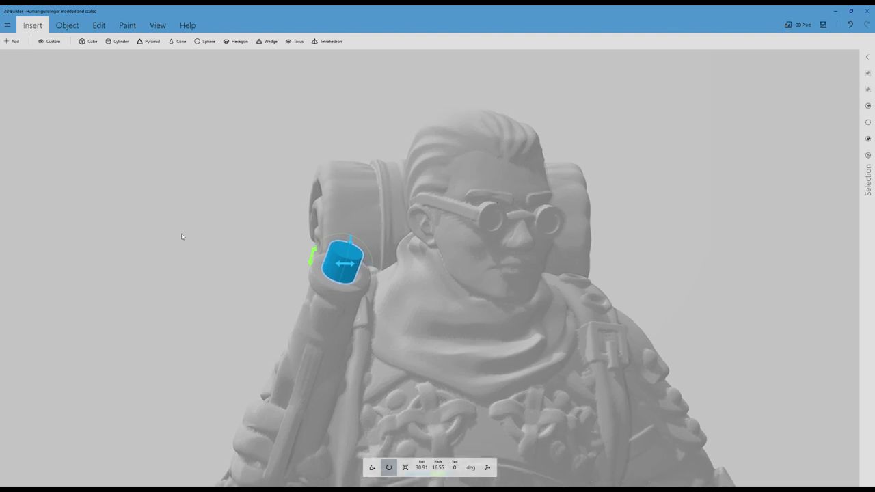
drag(181, 237, 166, 354)
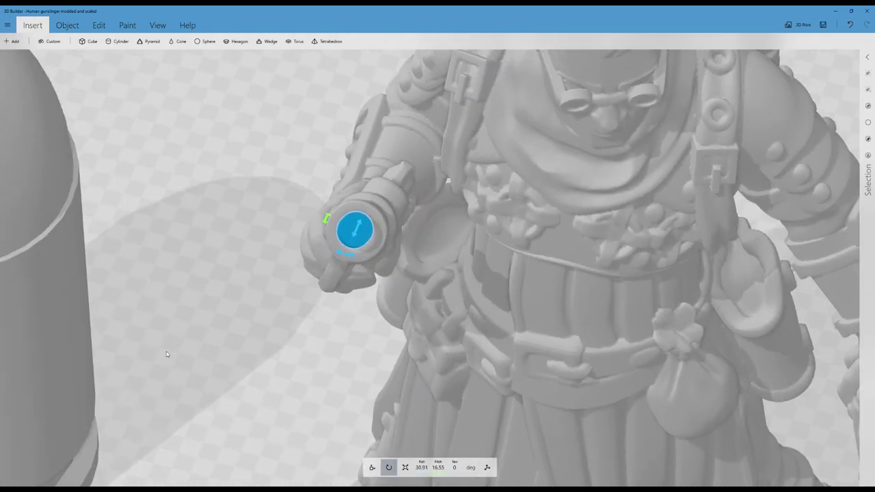
right_drag(166, 354, 187, 316)
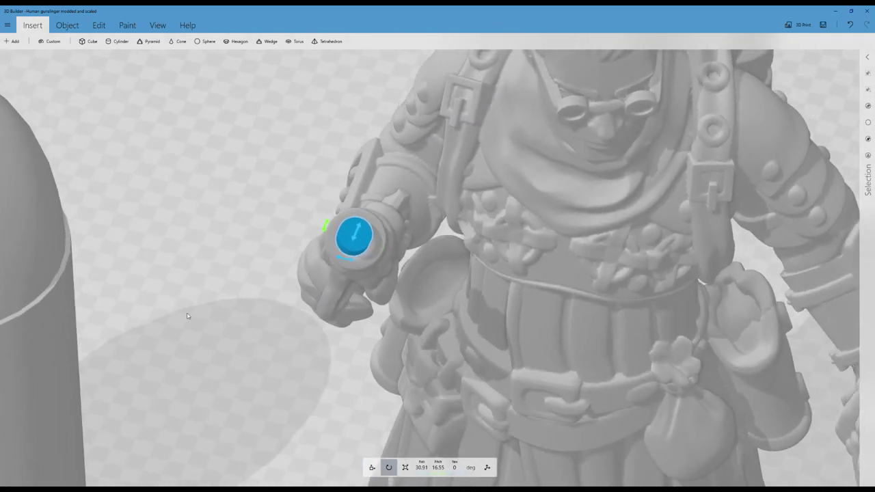
scroll(187, 316, up, 3)
right_drag(193, 169, 227, 232)
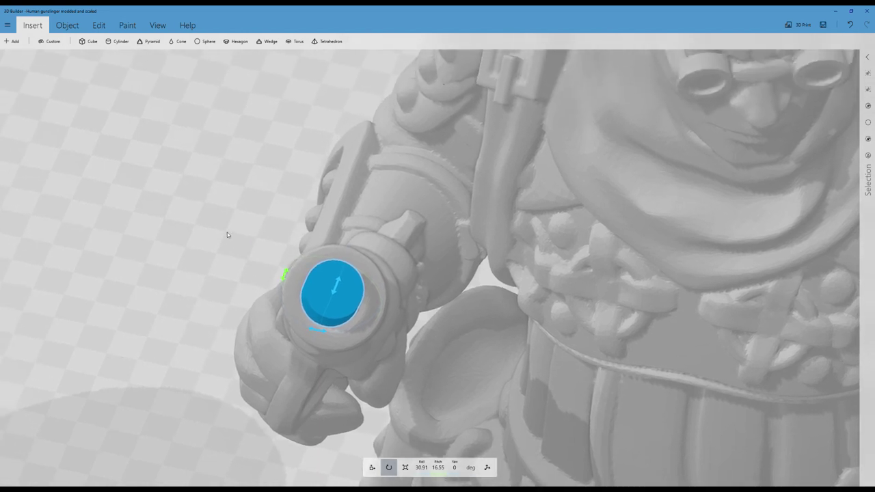
scroll(227, 234, up, 2)
click(372, 467)
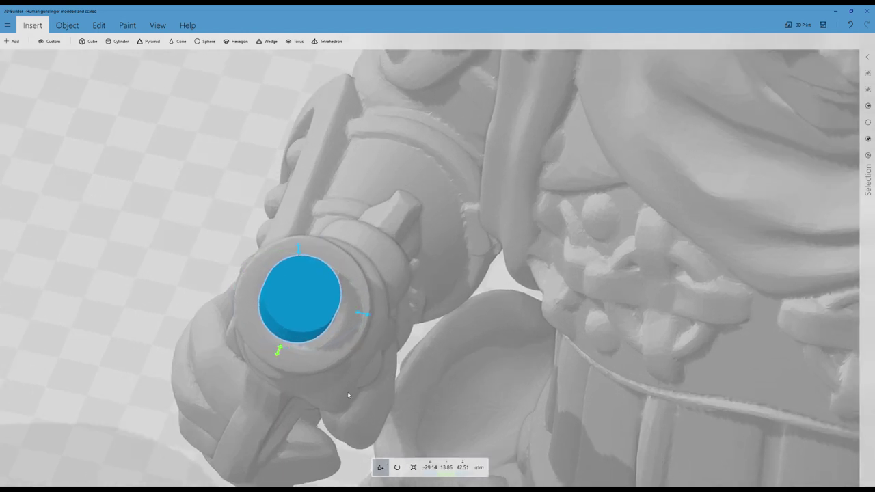
drag(366, 313, 369, 313)
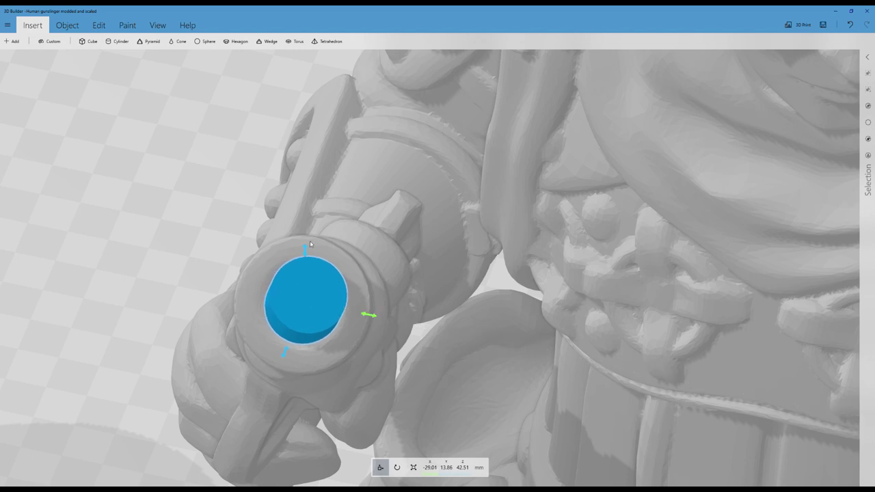
drag(305, 249, 306, 268)
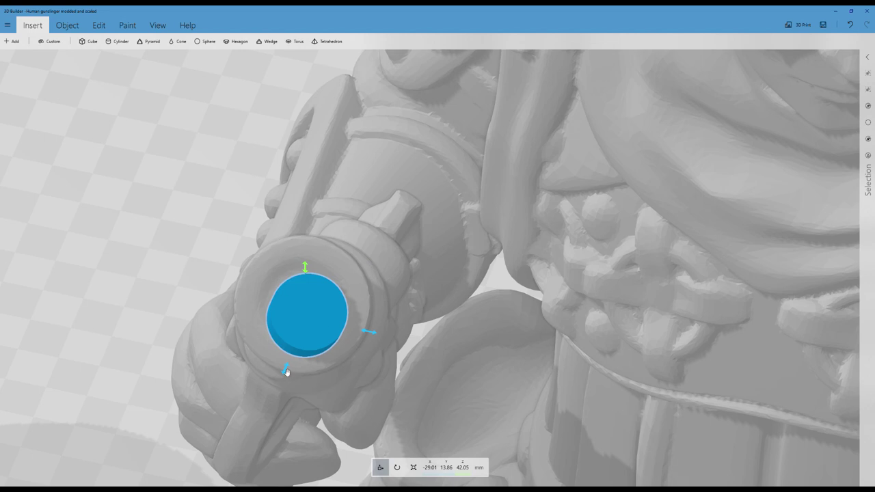
drag(287, 372, 290, 363)
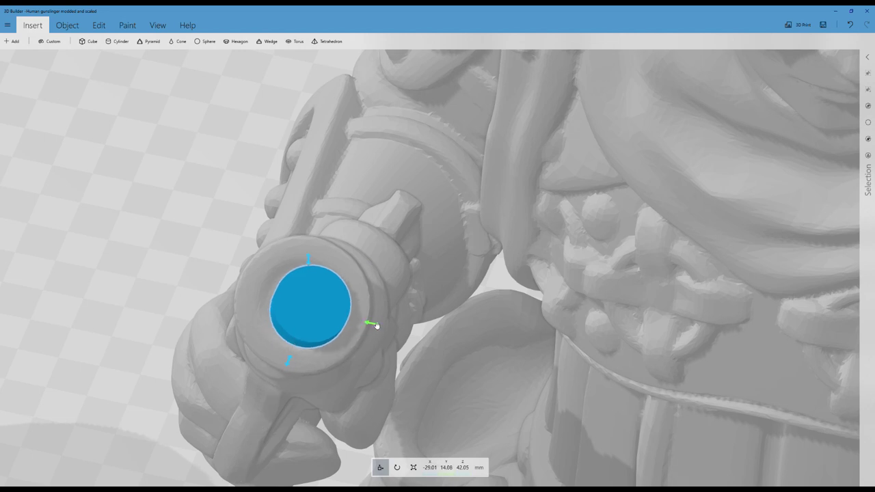
drag(376, 325, 369, 324)
drag(115, 316, 240, 241)
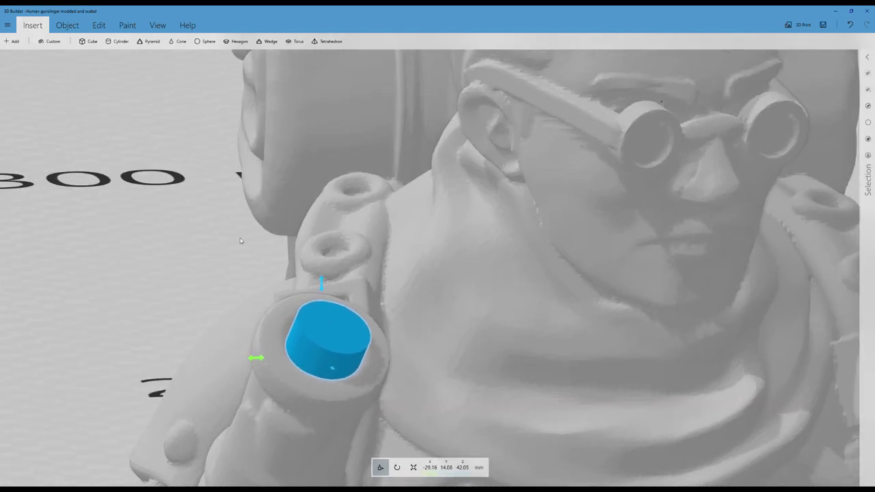
- Move the cylinder deeper into the raised gun's muzzle, at about X -29.31, Y 14.37, Z 41.68 mm
right_drag(241, 240, 189, 274)
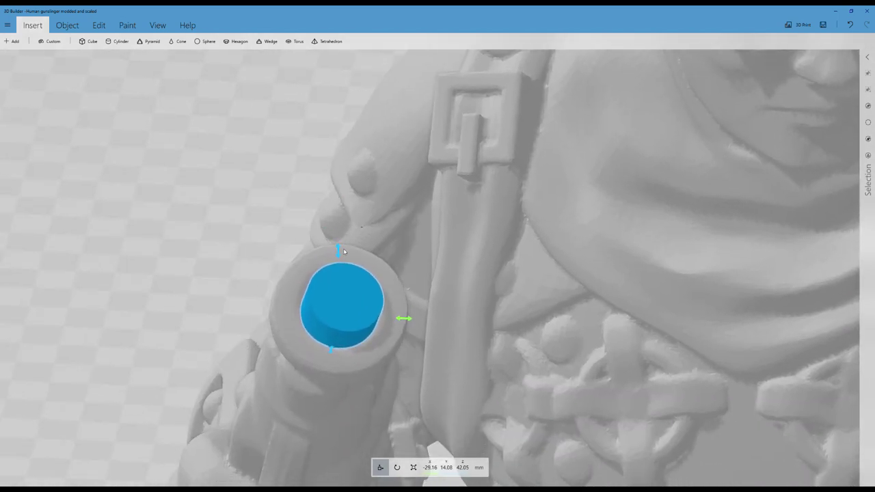
mouse_move(343, 252)
mouse_down()
mouse_move(331, 261)
mouse_move(336, 265)
mouse_up()
drag(334, 366, 333, 359)
drag(405, 333, 401, 333)
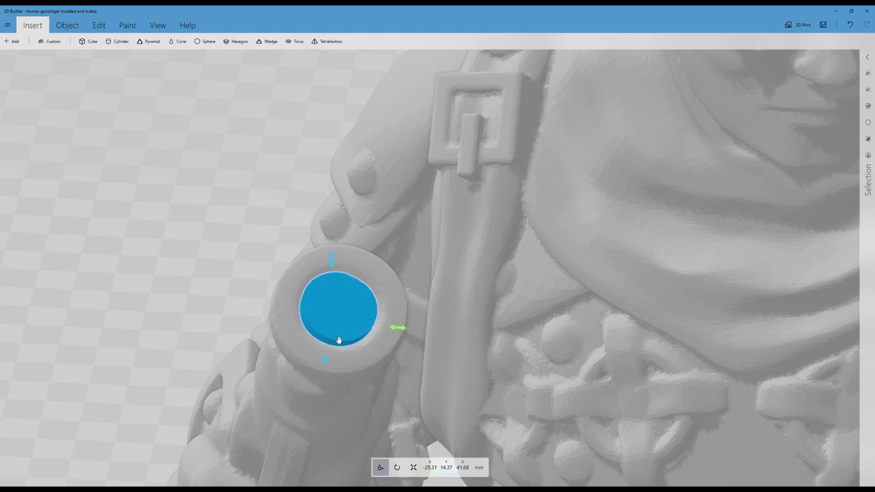
- Tilt the cylinder to match the raised gun's barrel by increasing its roll to about 39.37 degrees
click(338, 339)
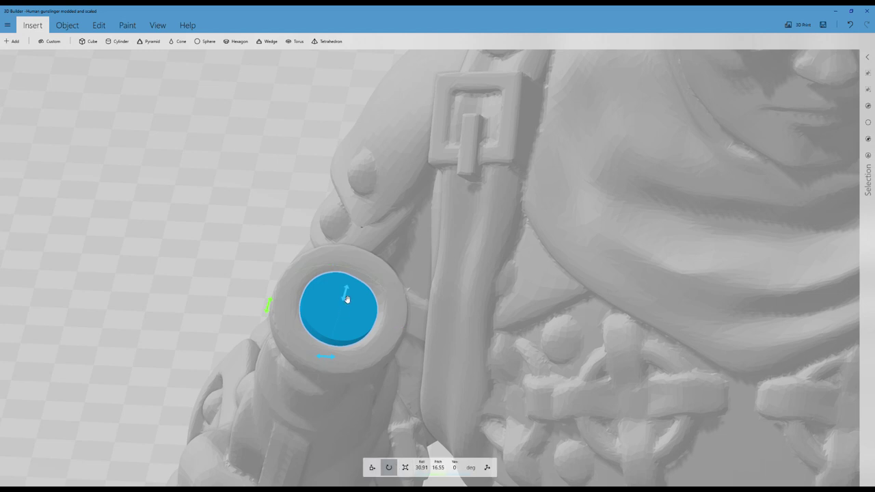
drag(347, 299, 347, 305)
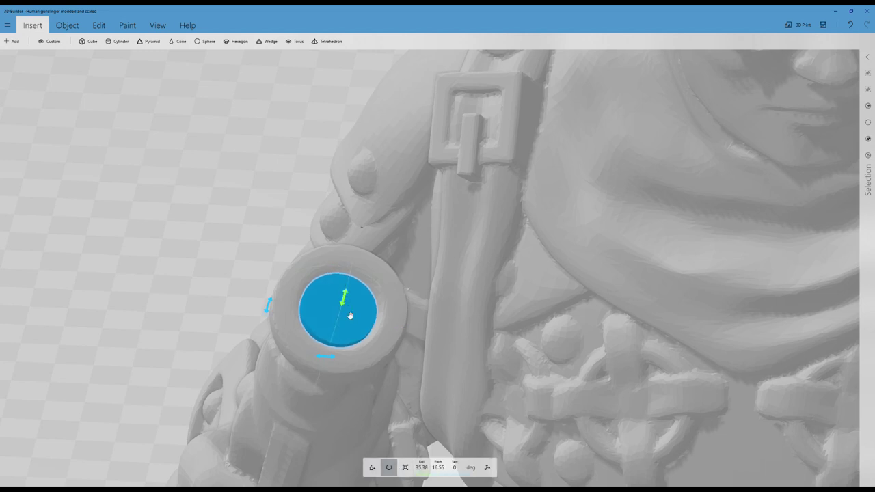
drag(183, 278, 146, 216)
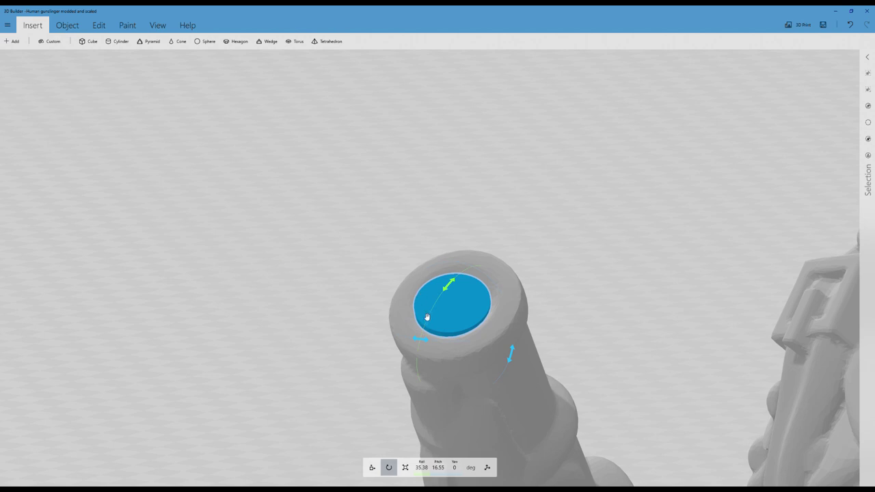
drag(445, 288, 444, 286)
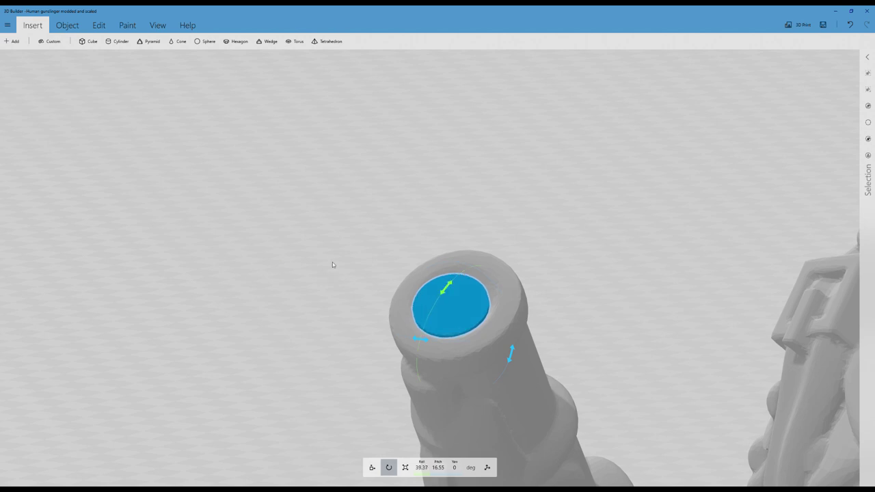
- Fine-tune the cylinder's centering within the muzzle rim to about X -29.28, Y 14.44 mm
drag(329, 260, 413, 333)
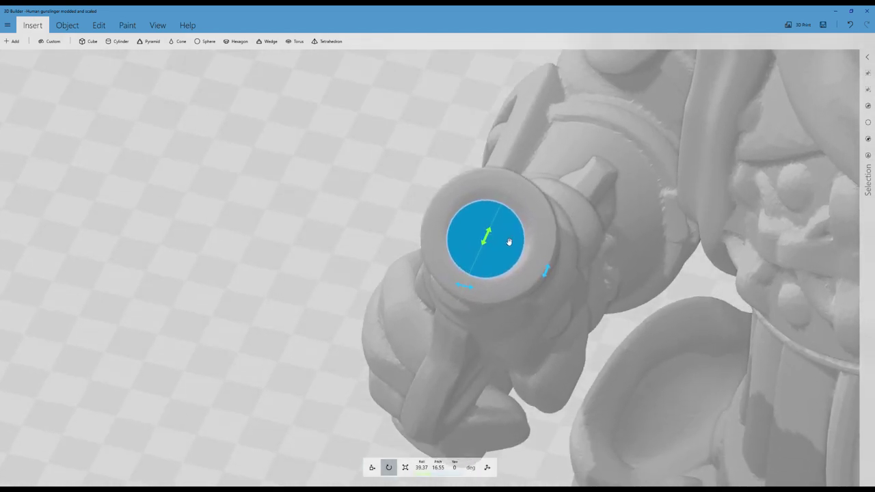
click(375, 467)
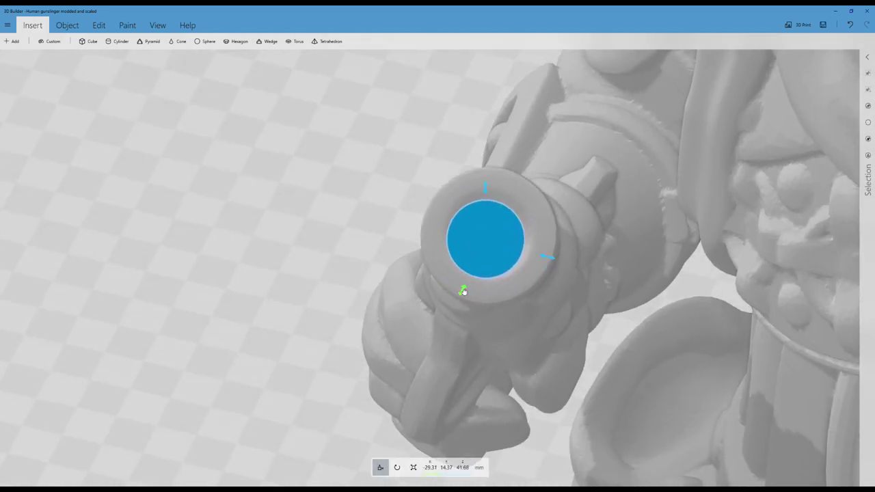
drag(466, 291, 465, 289)
scroll(326, 224, down, 3)
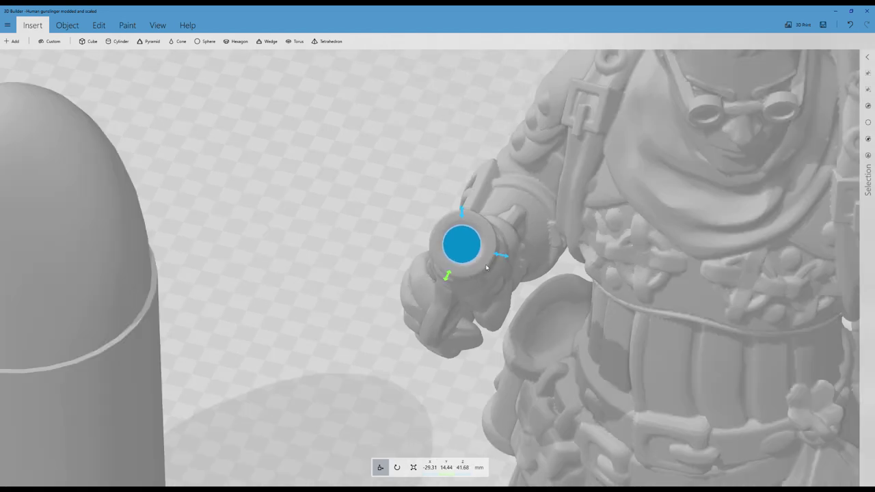
drag(501, 255, 497, 258)
scroll(329, 250, down, 3)
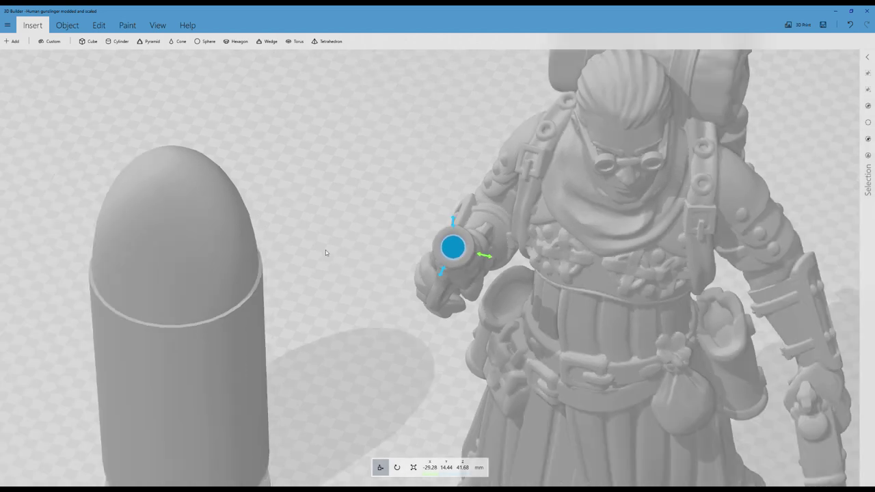
- Try subtracting the cylinder from the miniature to bore out the raised gun's muzzle, and undo the subtraction
right_drag(325, 250, 371, 220)
drag(371, 220, 407, 207)
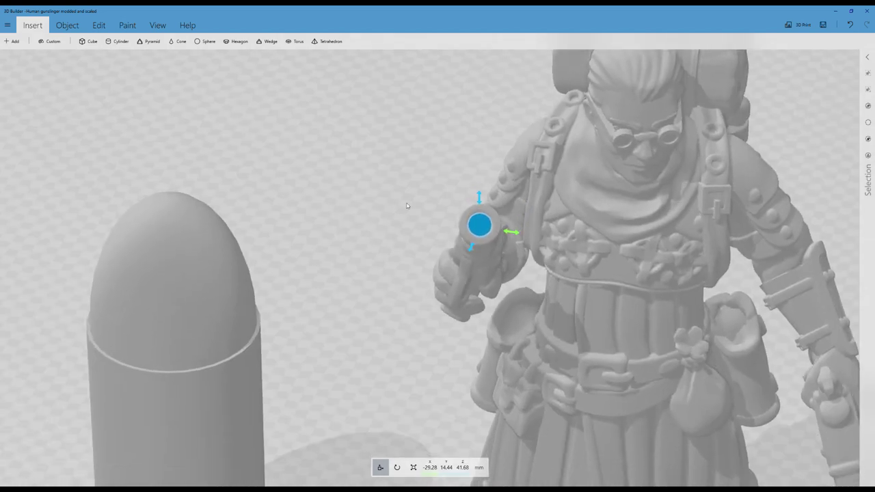
scroll(403, 148, up, 3)
right_drag(402, 149, 297, 253)
drag(298, 253, 314, 227)
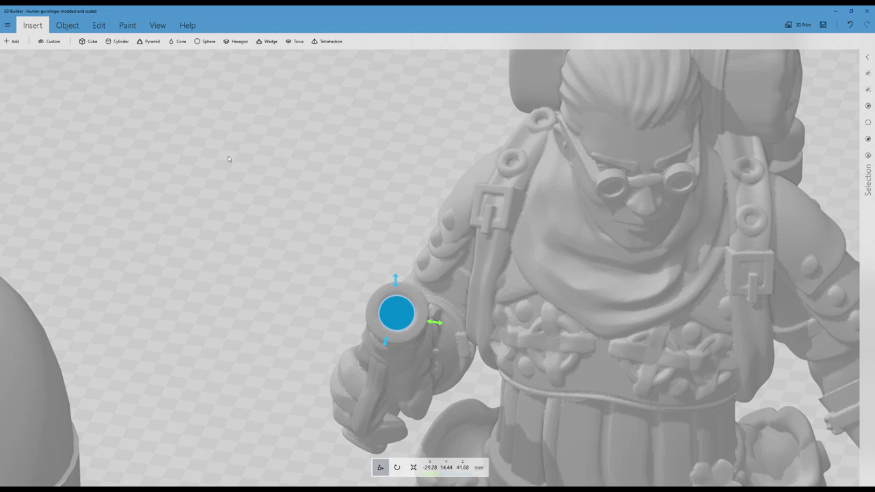
click(101, 27)
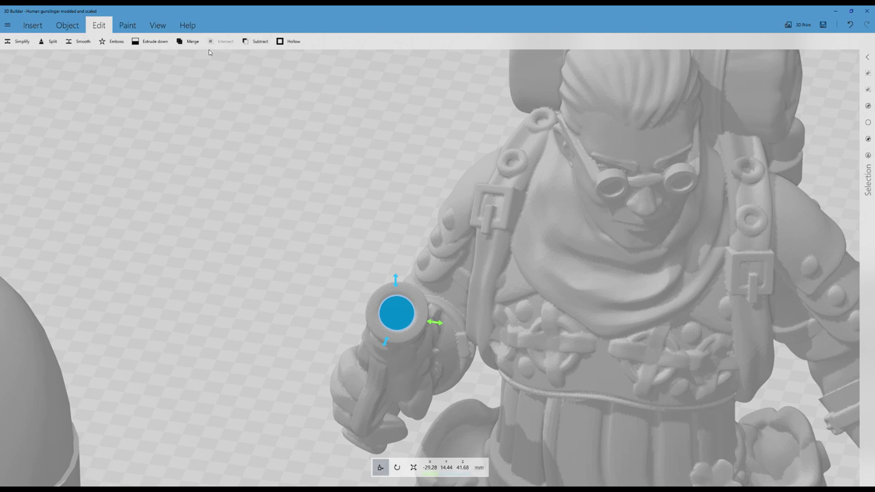
click(258, 41)
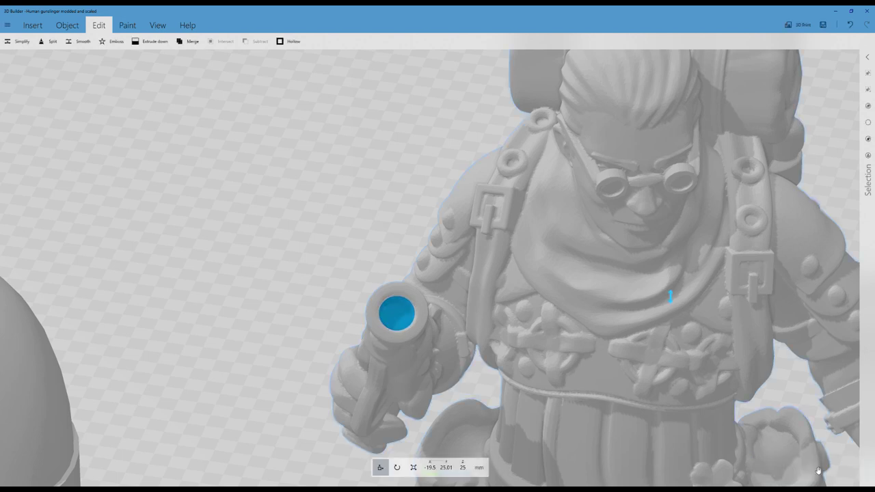
right_drag(384, 306, 322, 241)
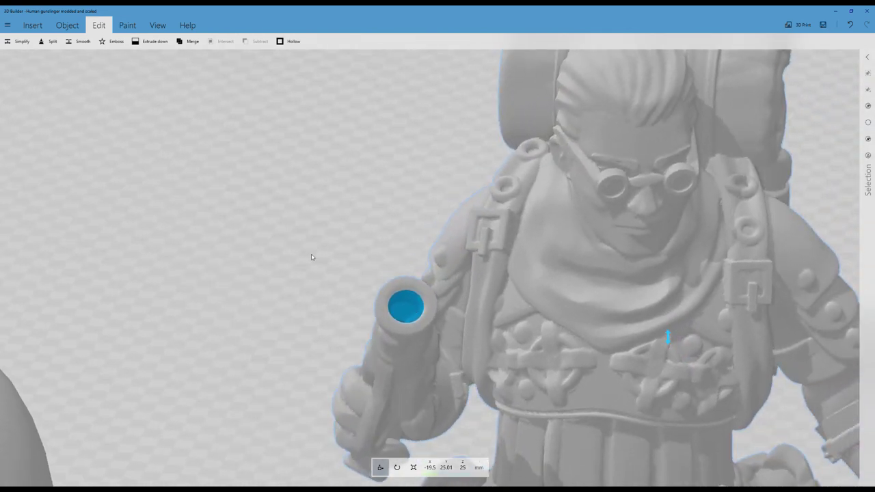
click(851, 25)
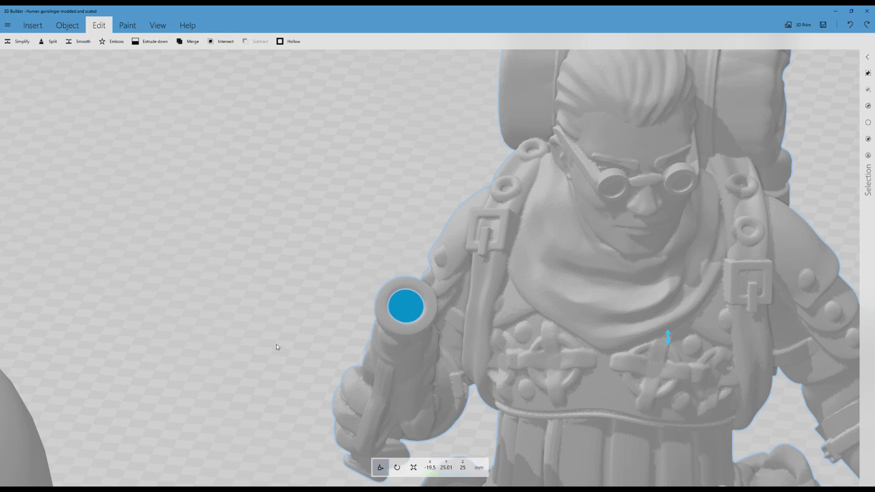
- Select only the cylinder in the raised gun's muzzle and duplicate it
scroll(290, 309, down, 3)
scroll(571, 382, down, 2)
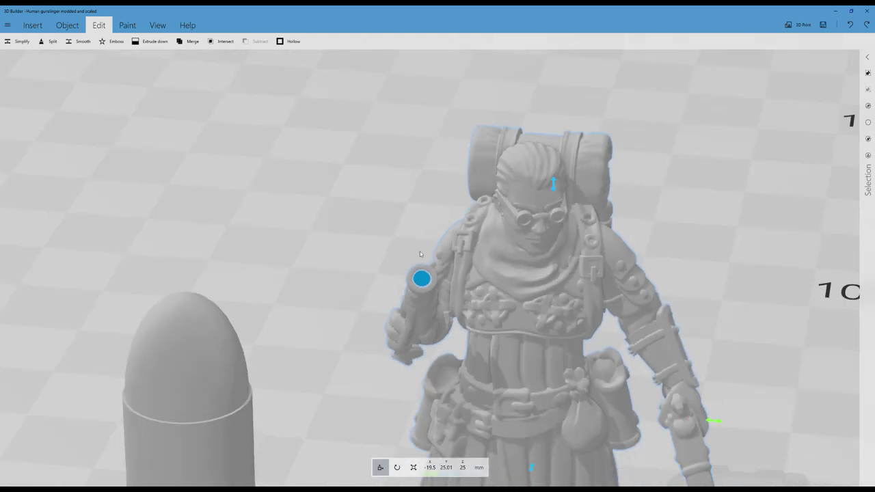
scroll(353, 260, down, 2)
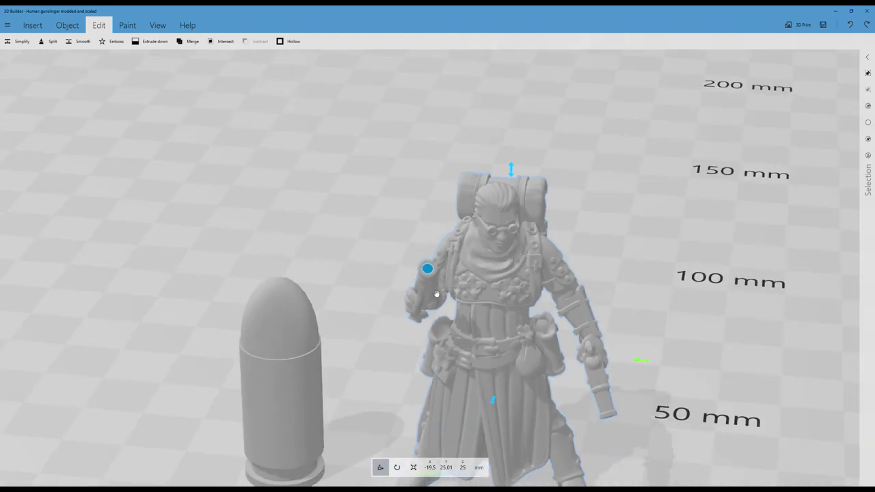
scroll(332, 221, up, 3)
scroll(331, 221, up, 2)
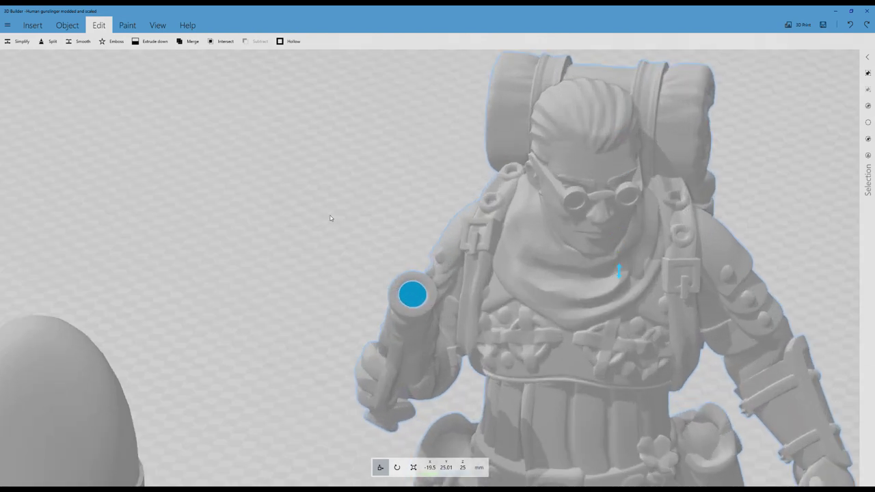
click(414, 297)
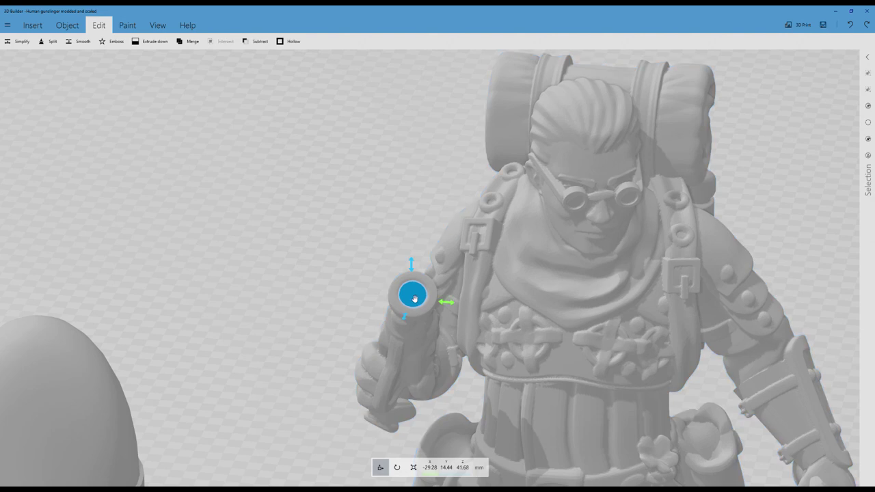
click(67, 25)
click(27, 43)
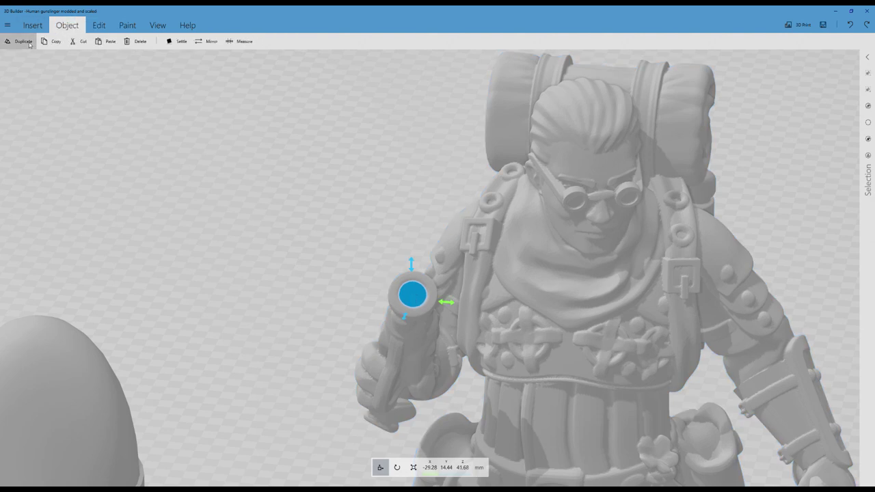
- Move the duplicate cylinder across to the lowered gun, at about X -4.76, Y 16.55, Z 22.9 mm
scroll(152, 195, down, 5)
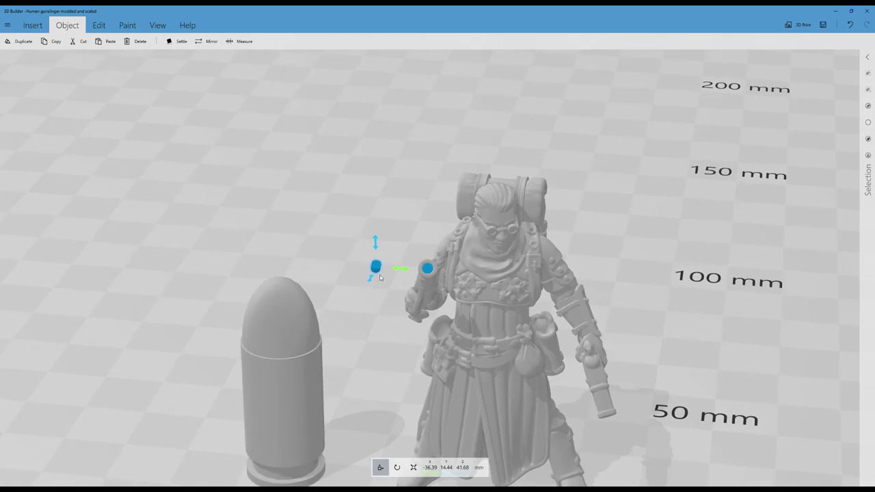
drag(401, 272, 663, 312)
drag(636, 257, 601, 377)
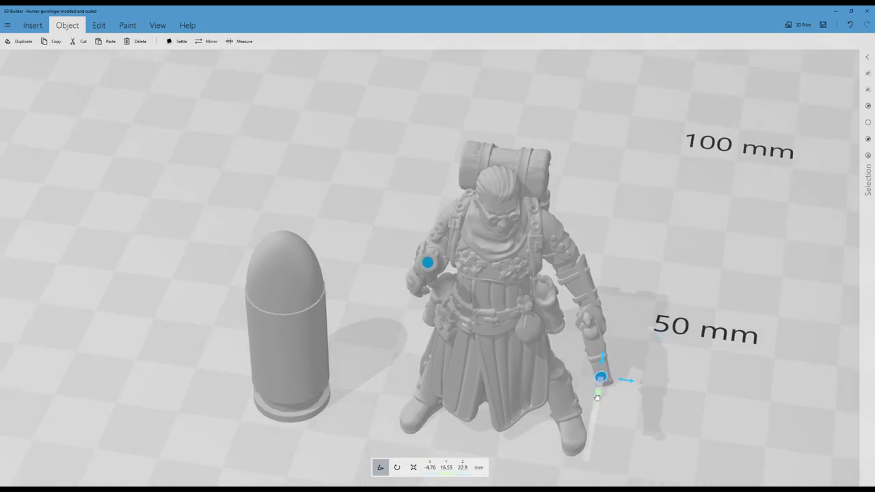
- Select the original cylinder in the raised gun's muzzle and subtract it from the miniature
right_drag(323, 181, 351, 139)
drag(356, 177, 383, 161)
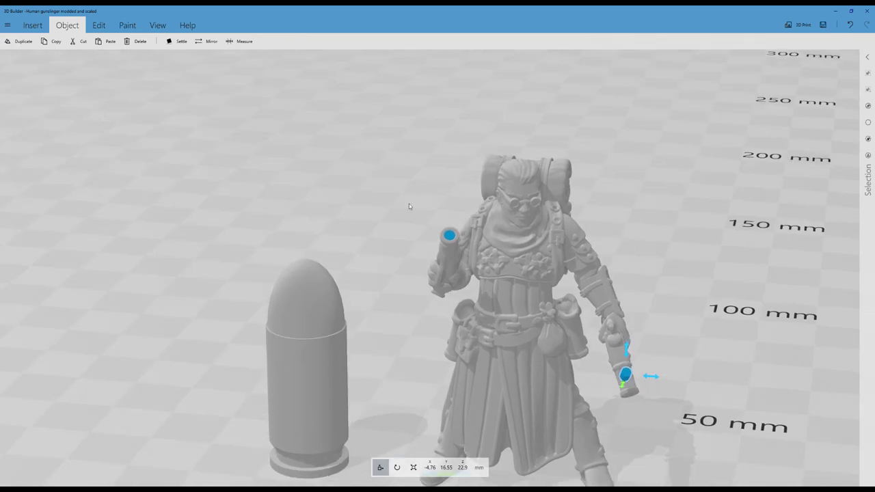
click(450, 238)
click(98, 26)
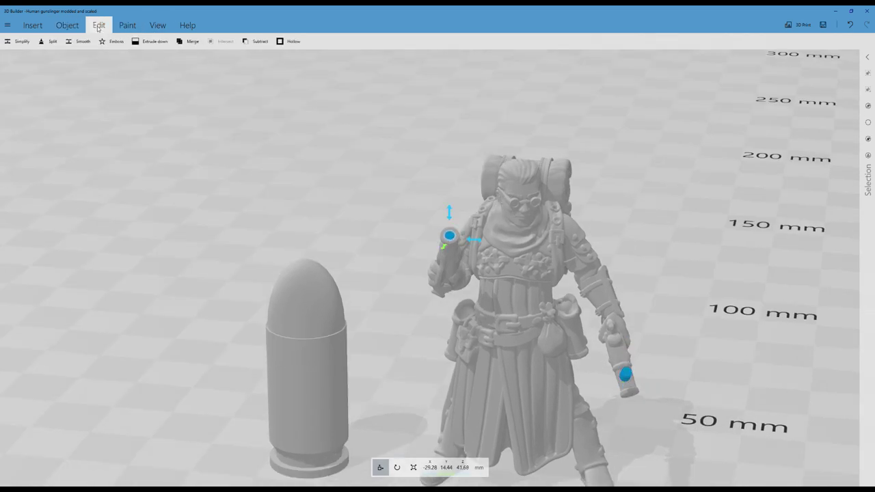
click(258, 41)
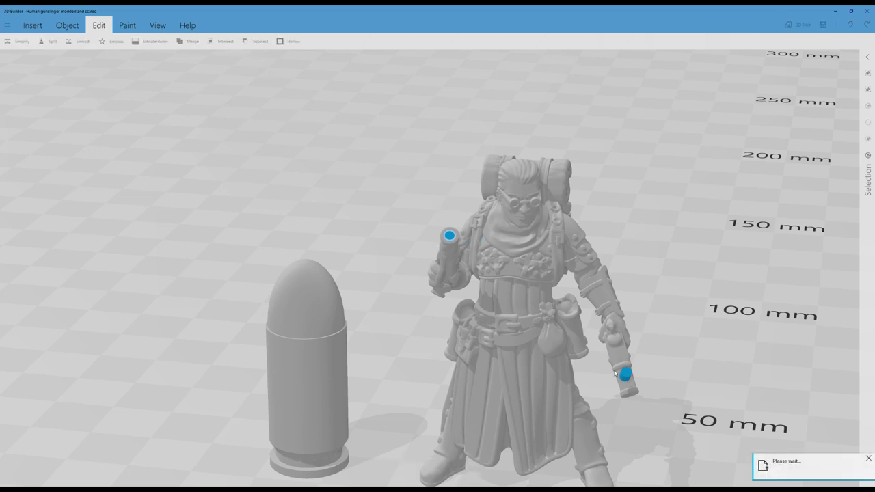
- Shift the duplicate cylinder toward the lowered gun's muzzle, to about X -3.14 and Z 19.29 mm
right_drag(383, 264, 321, 243)
drag(321, 243, 320, 225)
right_drag(320, 225, 477, 227)
scroll(476, 227, up, 6)
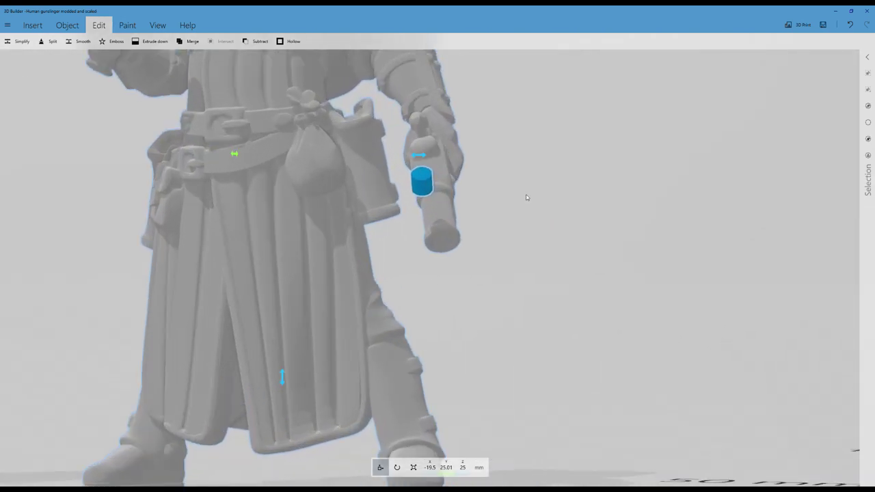
right_drag(345, 172, 345, 150)
drag(344, 163, 363, 282)
drag(373, 247, 395, 245)
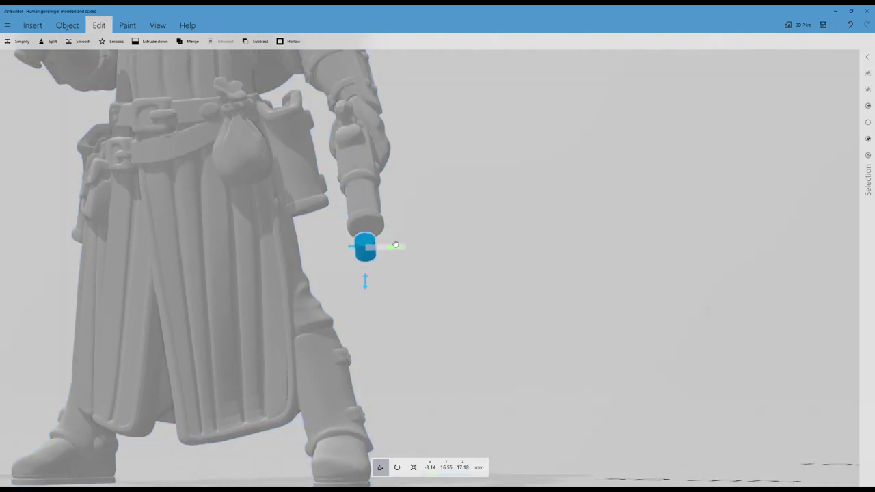
drag(366, 282, 367, 250)
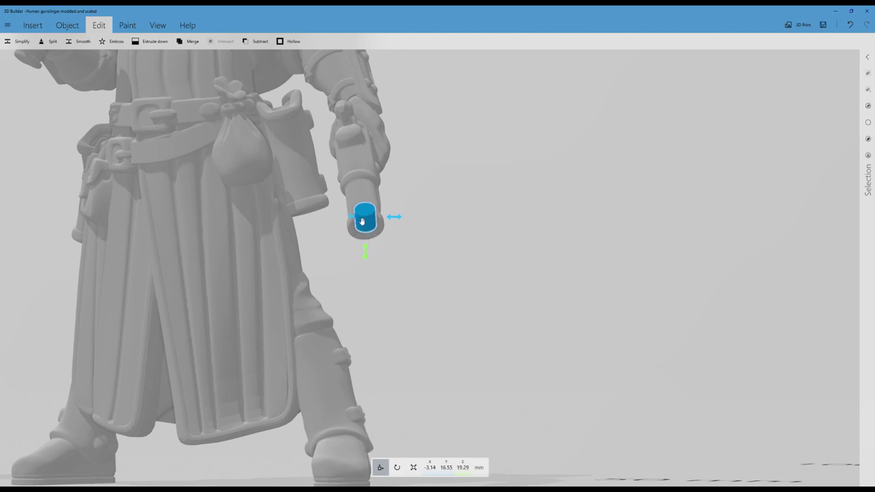
- Move the duplicate cylinder along Y to about 19.98 mm and center it along X on the lowered gun's muzzle
drag(354, 216, 374, 221)
right_drag(477, 199, 443, 235)
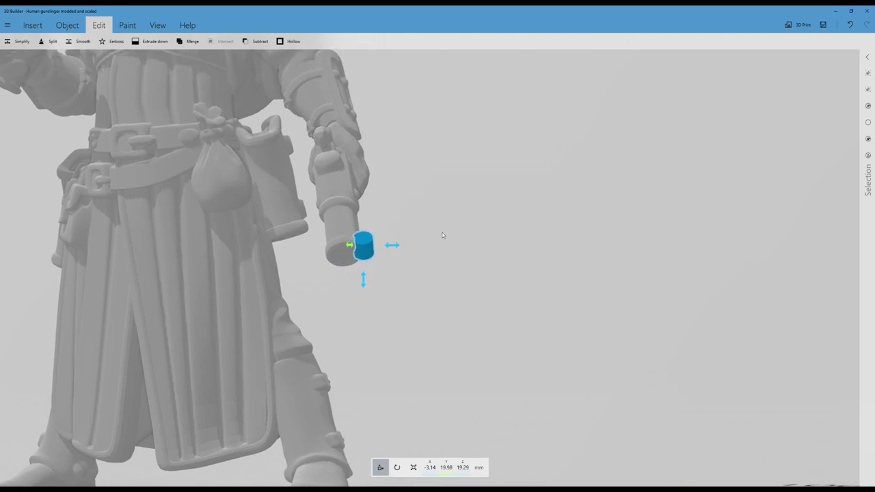
drag(393, 249, 374, 248)
- Rotate the duplicate cylinder toward the lowered barrel's angle and place it at the muzzle opening at Z about 17.65 mm
click(396, 468)
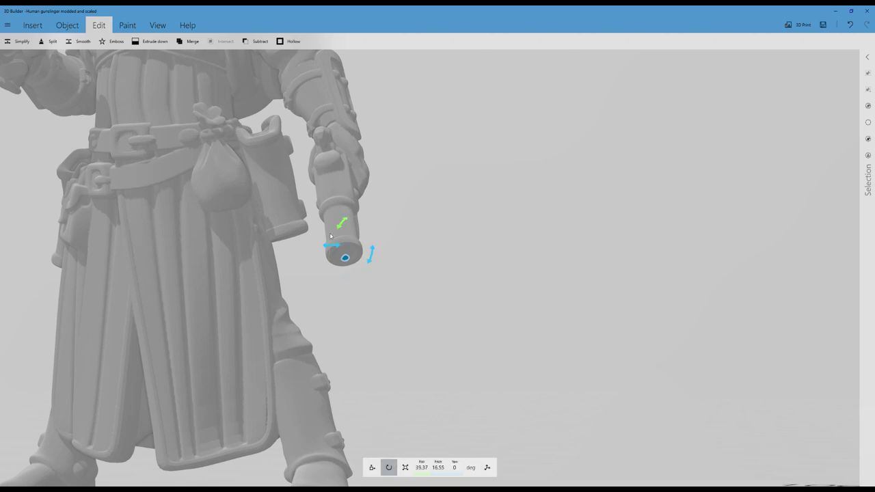
drag(341, 227, 347, 306)
click(371, 468)
- Refine the duplicate cylinder's rotation to about roll -27.57, pitch -19.46 and yaw 14.28 degrees
click(397, 467)
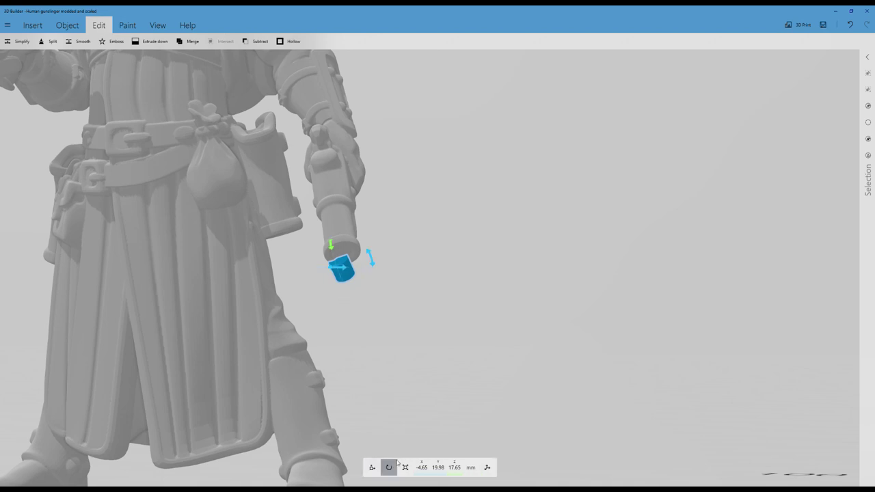
drag(332, 249, 333, 236)
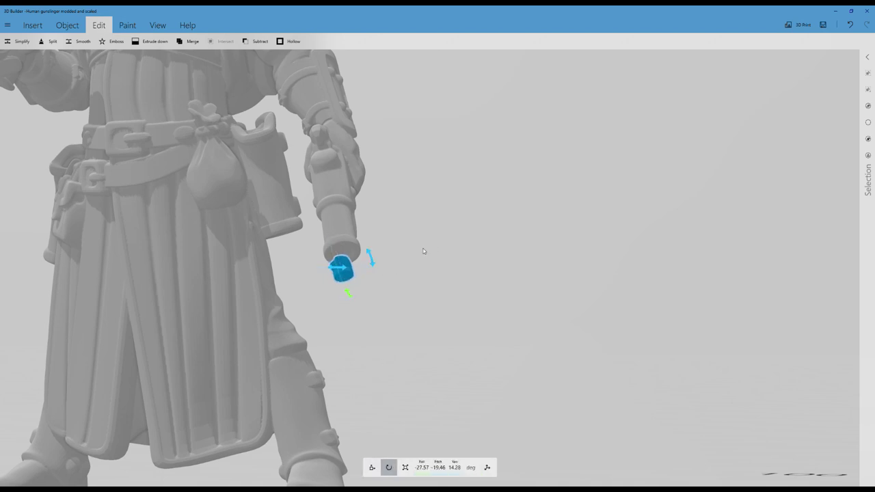
scroll(408, 252, up, 8)
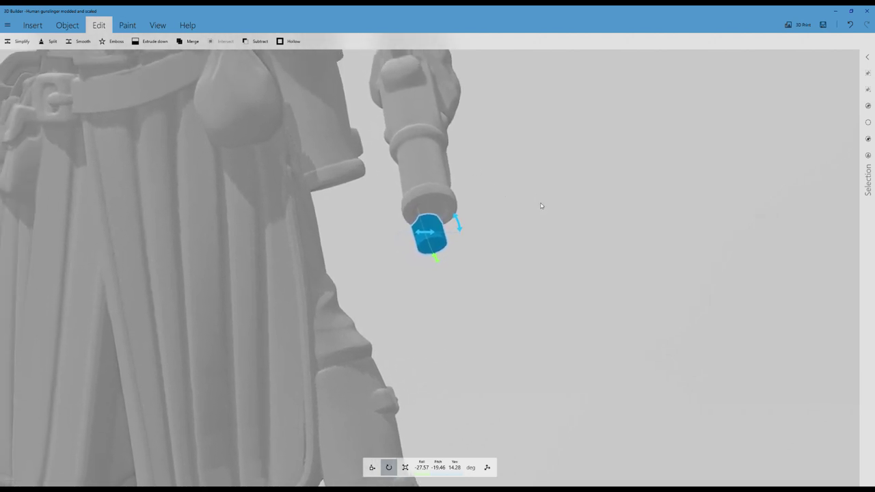
scroll(530, 220, up, 2)
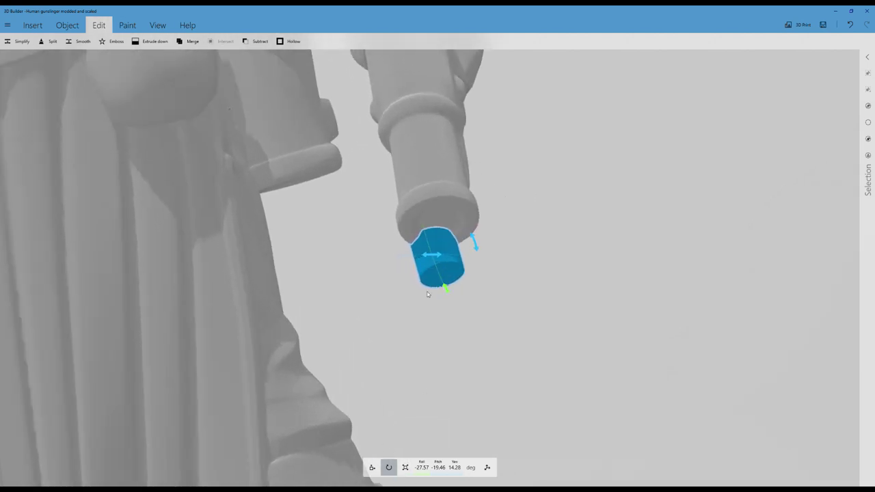
- Adjust the duplicate cylinder's pitch to about -14.82 degrees and move it into the lowered muzzle at about X -4.45, Y 19.72, Z 19.31 mm
drag(473, 235, 475, 244)
click(373, 463)
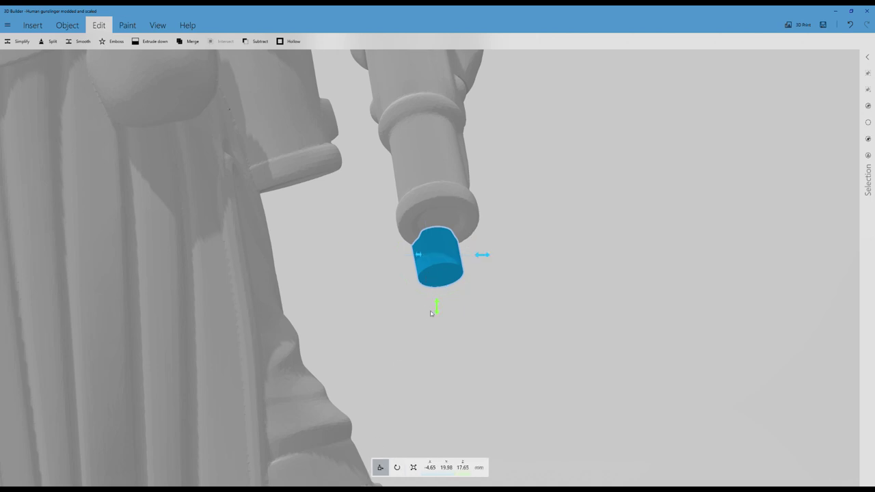
drag(483, 256, 494, 260)
drag(429, 255, 411, 257)
drag(470, 254, 490, 255)
drag(442, 305, 432, 251)
drag(426, 198, 481, 201)
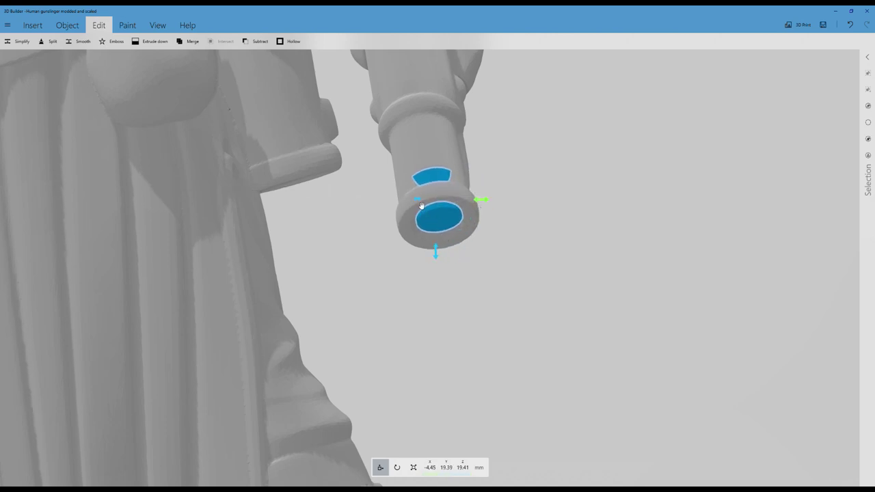
drag(422, 205, 422, 201)
drag(440, 251, 442, 254)
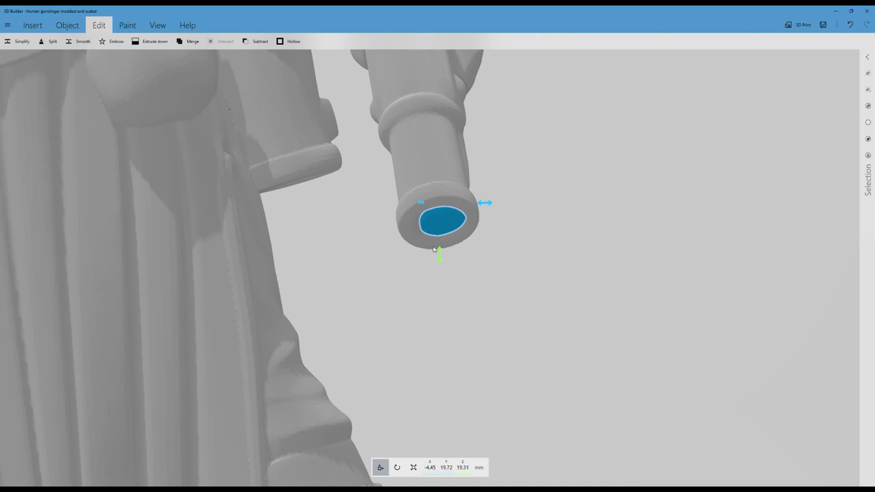
- Rotate the duplicate cylinder to about roll -31.25 and pitch -8.92 degrees to match the lowered barrel
click(396, 467)
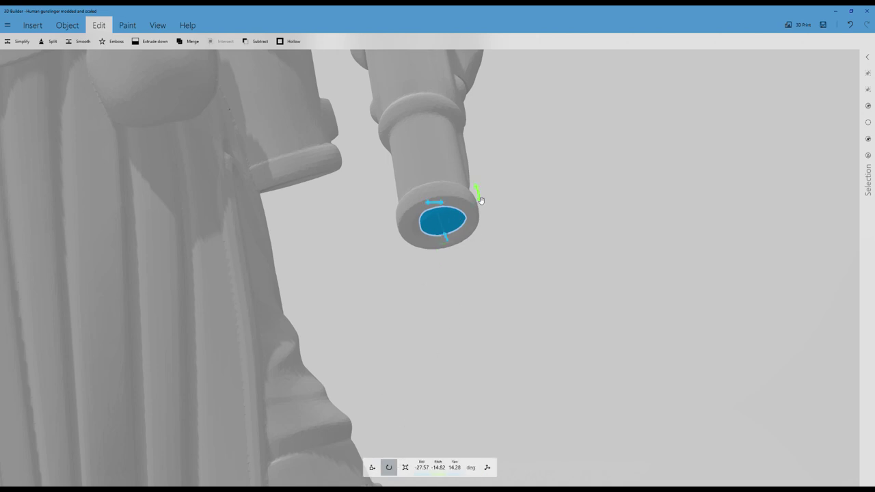
drag(481, 199, 482, 204)
scroll(477, 263, down, 2)
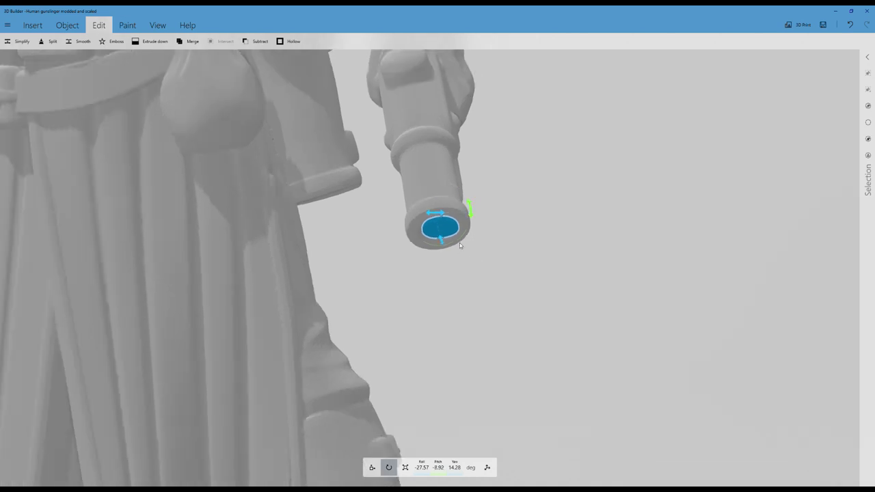
drag(443, 244, 443, 242)
scroll(498, 240, down, 2)
scroll(488, 248, up, 2)
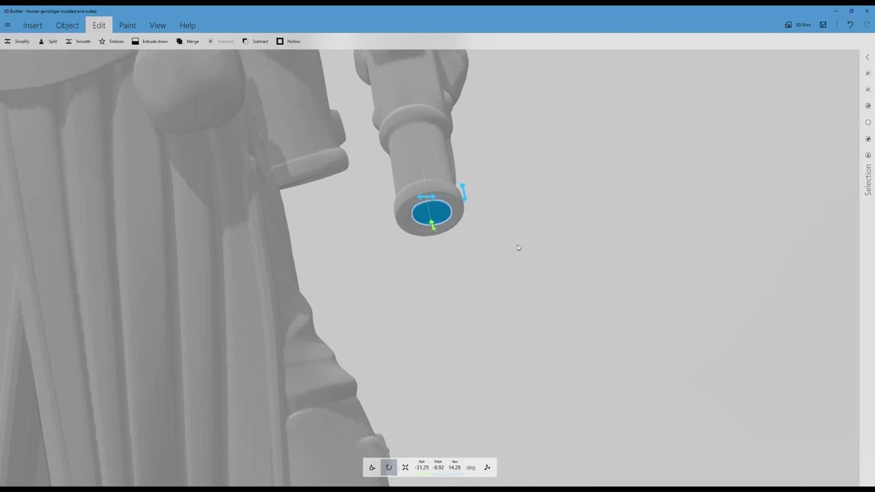
- Center the duplicate cylinder within the lowered muzzle's rim at about X -4.56 and Z 19.24 mm
scroll(501, 211, up, 5)
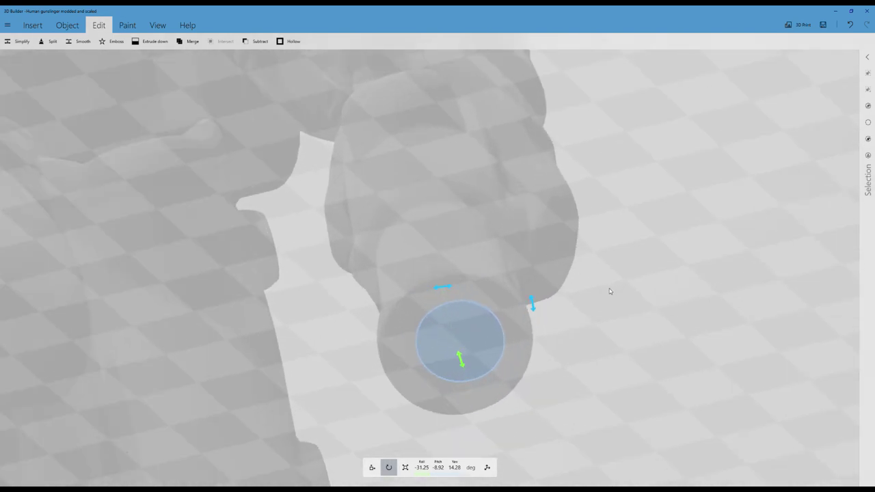
middle_drag(610, 291, 488, 185)
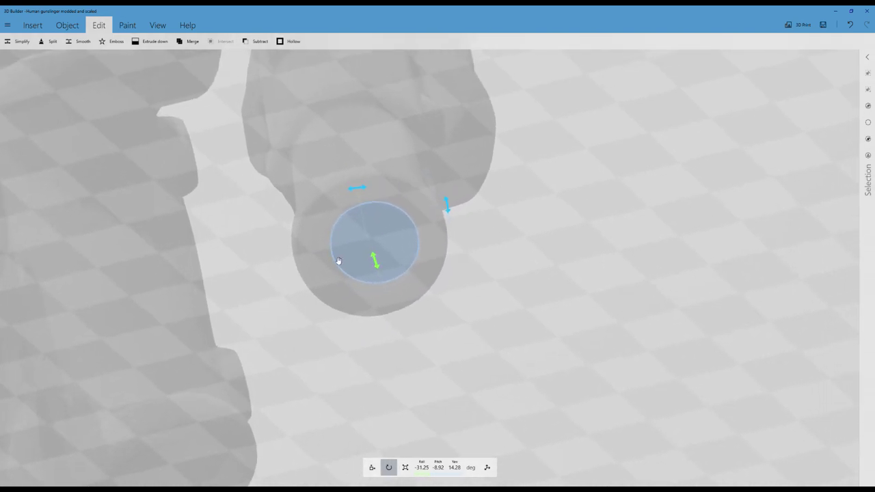
click(371, 469)
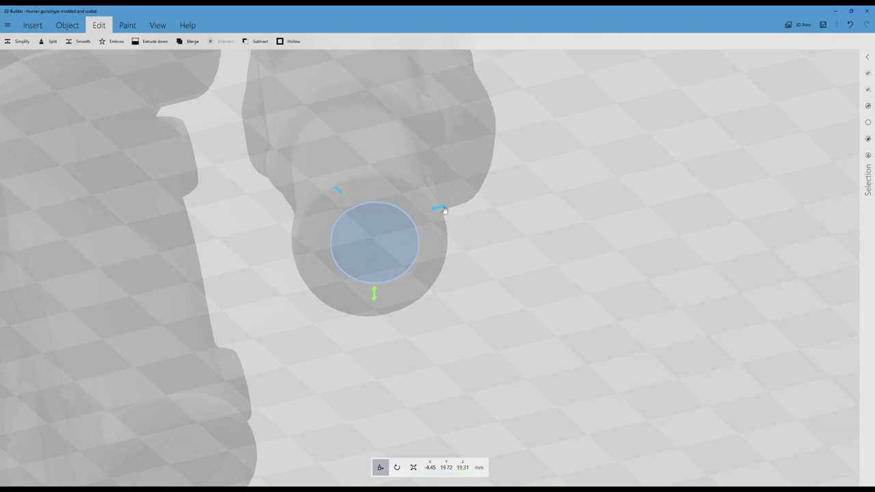
drag(444, 210, 437, 211)
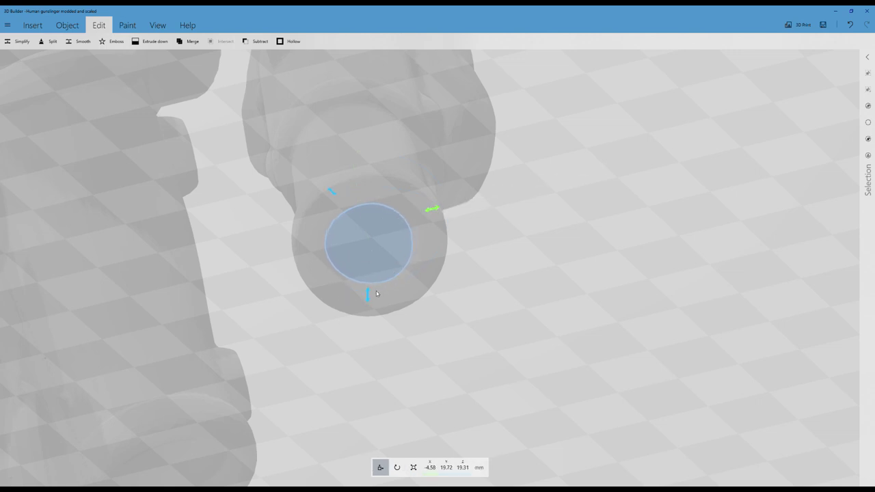
drag(371, 297, 374, 301)
drag(432, 214, 432, 214)
- Fine-tune the duplicate cylinder's rotation to about roll -33.98 and pitch -14.71 degrees
right_drag(539, 218, 538, 119)
drag(537, 119, 476, 200)
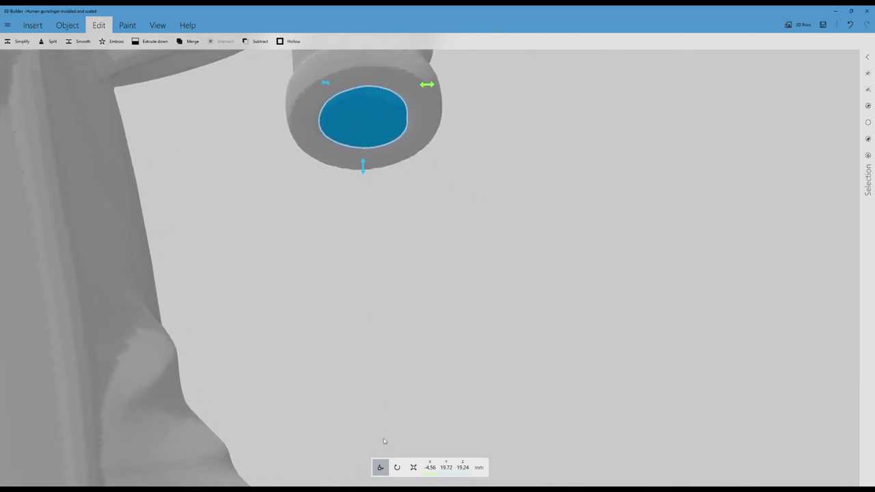
click(397, 466)
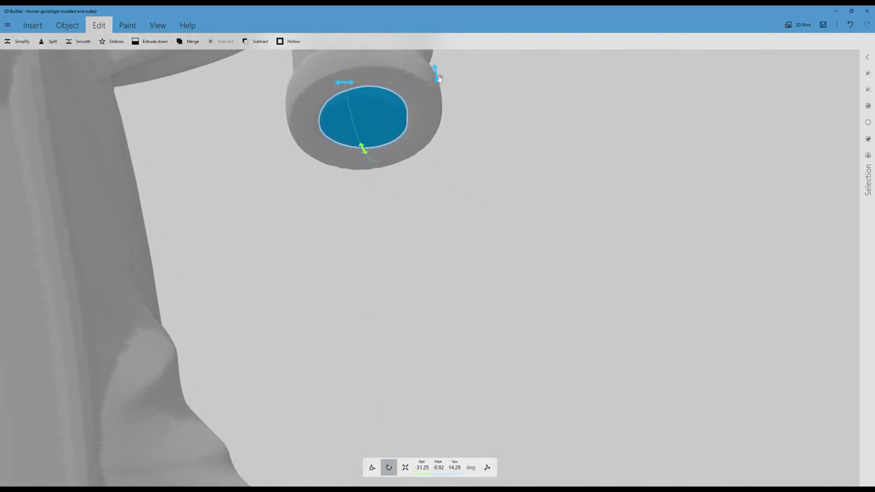
drag(437, 73, 434, 67)
drag(366, 145, 365, 140)
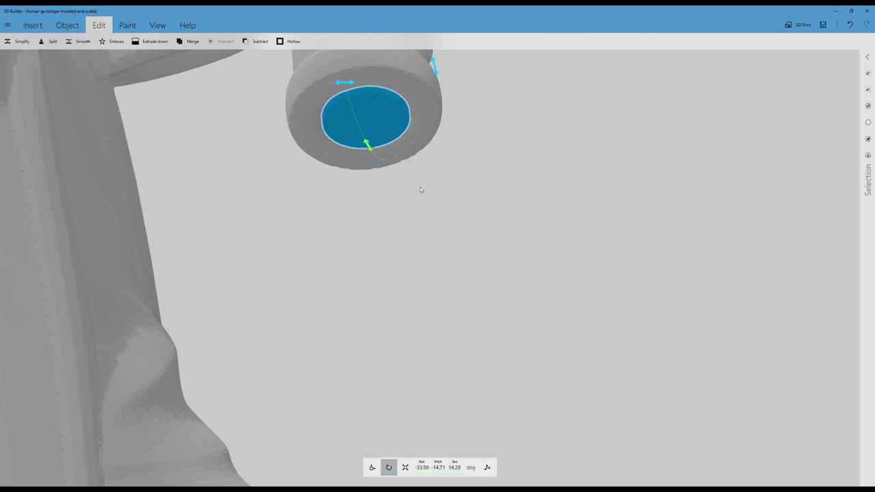
- Select the gunslinger together with the two muzzle cylinders
scroll(417, 195, down, 2)
drag(535, 233, 495, 221)
right_drag(496, 221, 585, 268)
mouse_move(461, 177)
right_down()
mouse_move(465, 189)
mouse_move(459, 184)
right_up()
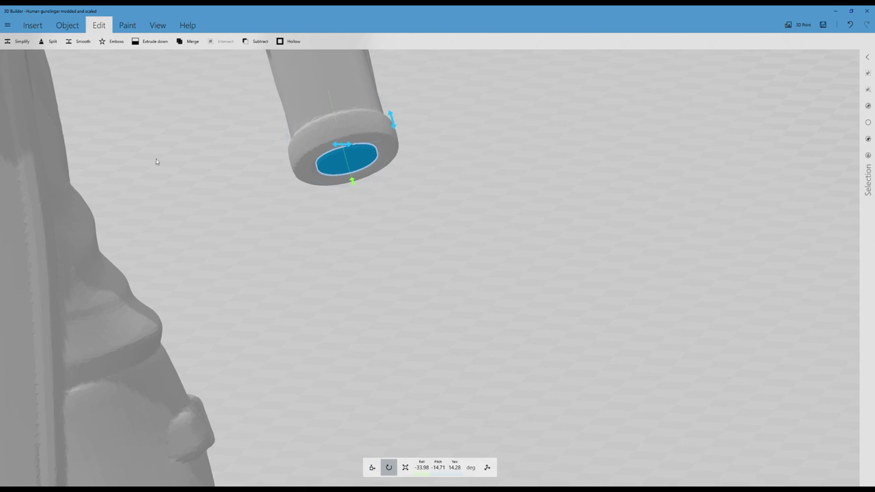
scroll(156, 159, down, 8)
right_drag(528, 126, 724, 238)
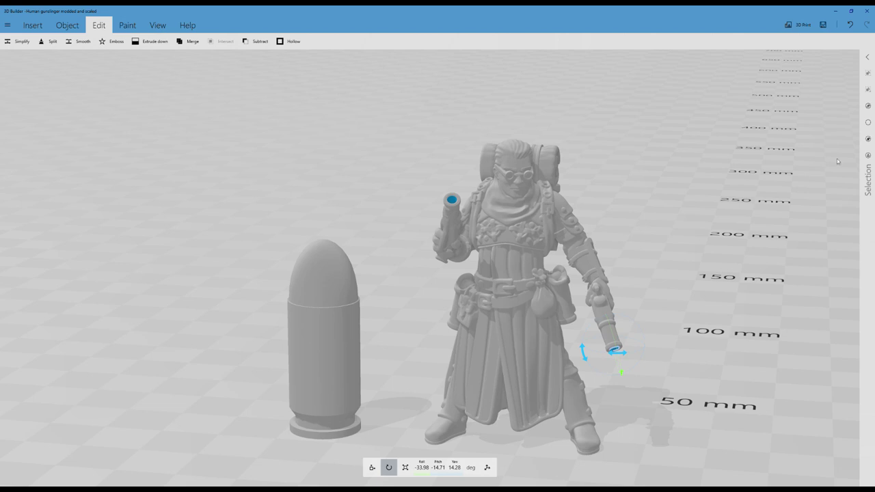
click(868, 157)
drag(513, 282, 513, 280)
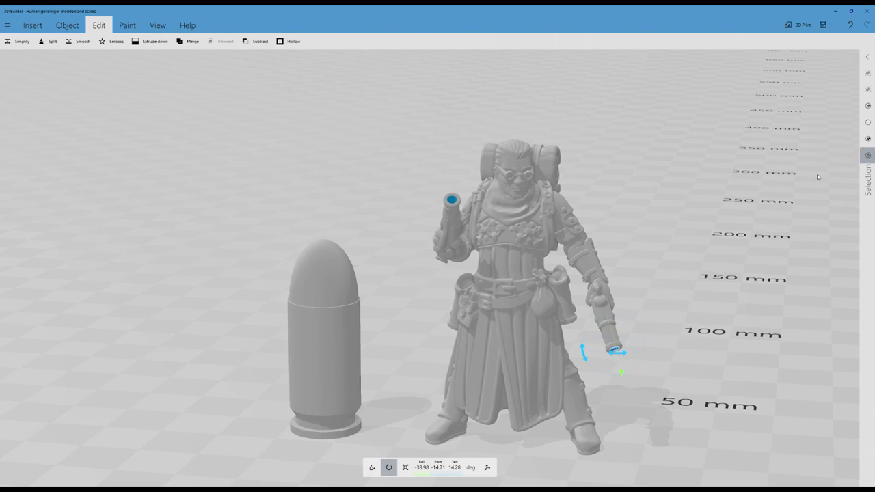
click(494, 179)
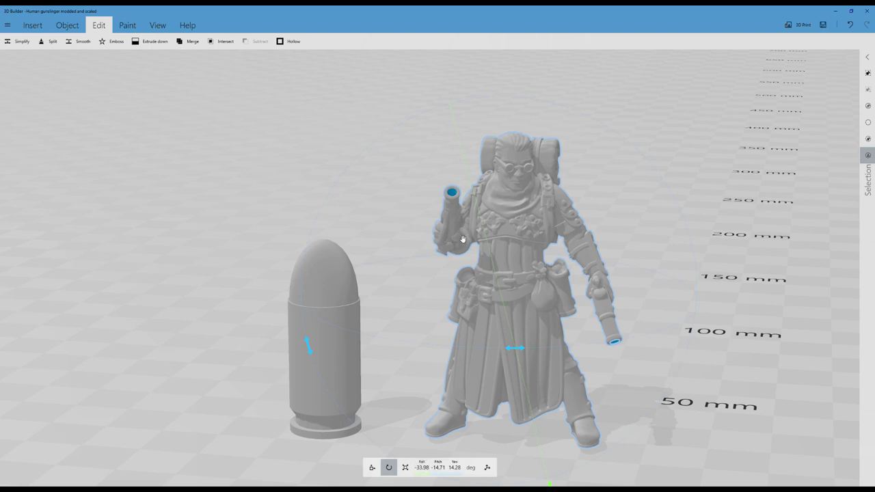
- Tilt the selected gunslinger and cylinders together to a roll of about -117.04 degrees
scroll(463, 239, down, 4)
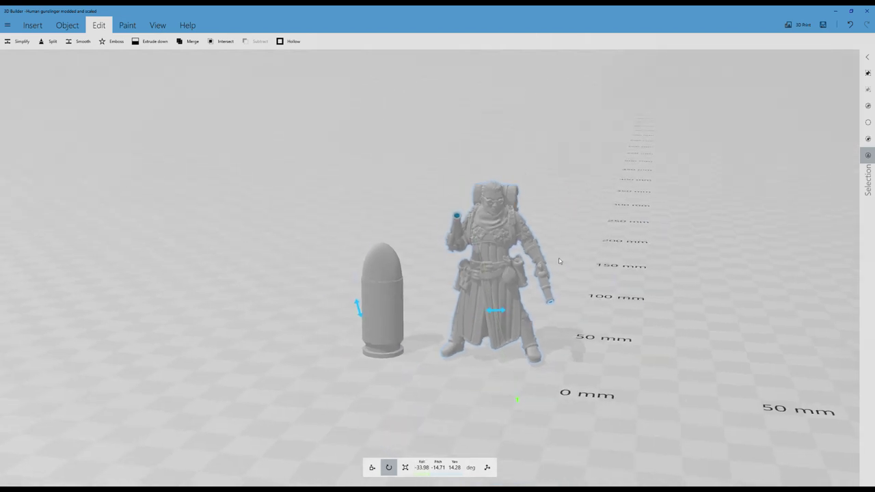
right_drag(560, 261, 547, 279)
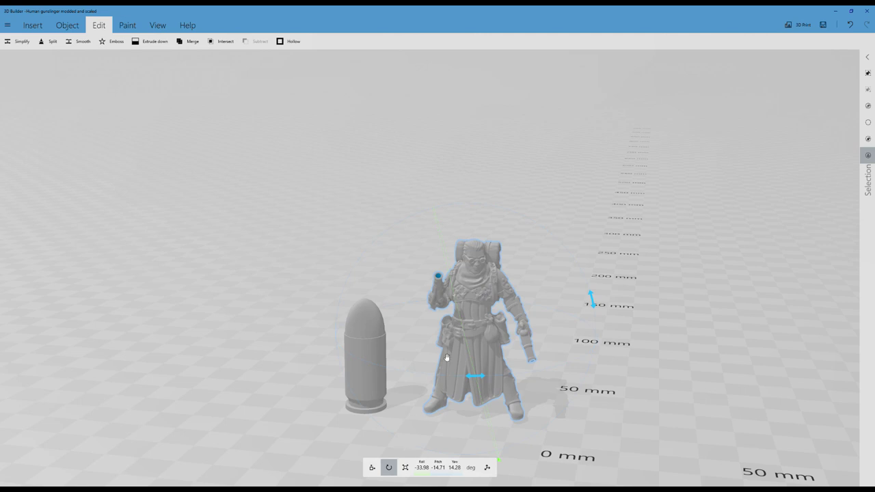
drag(502, 465, 467, 346)
- Reduce the selection to the muzzle cylinders and subtract them from the gunslinger
scroll(482, 188, up, 3)
scroll(482, 188, up, 5)
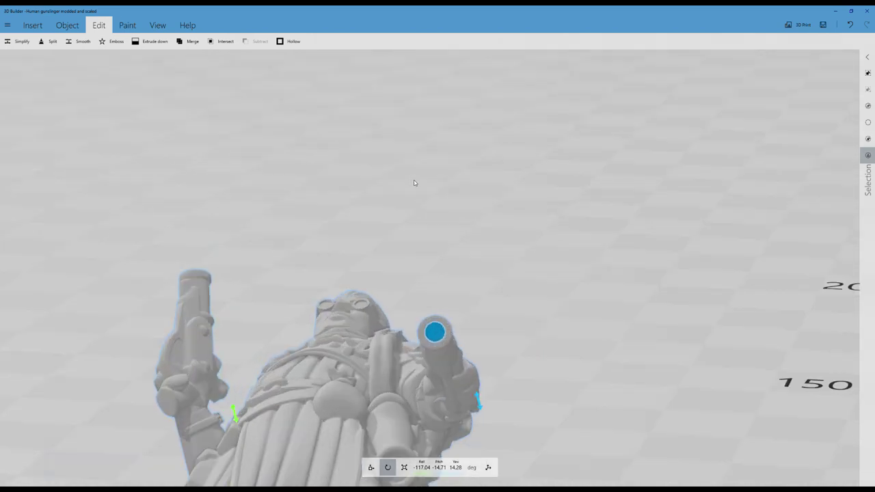
drag(445, 189, 375, 208)
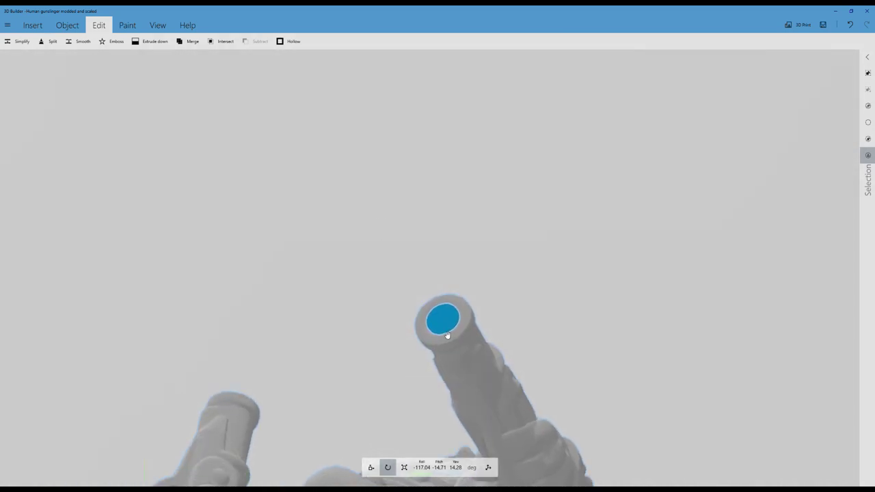
drag(430, 240, 490, 307)
scroll(489, 307, down, 3)
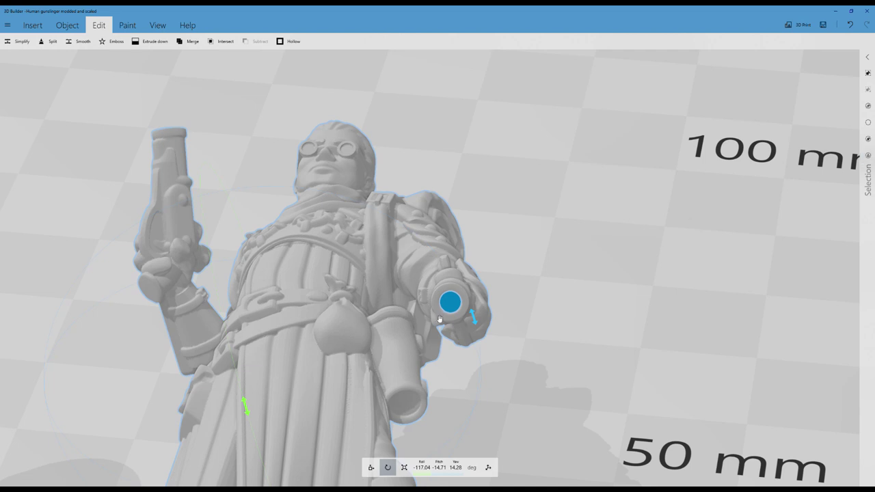
click(451, 305)
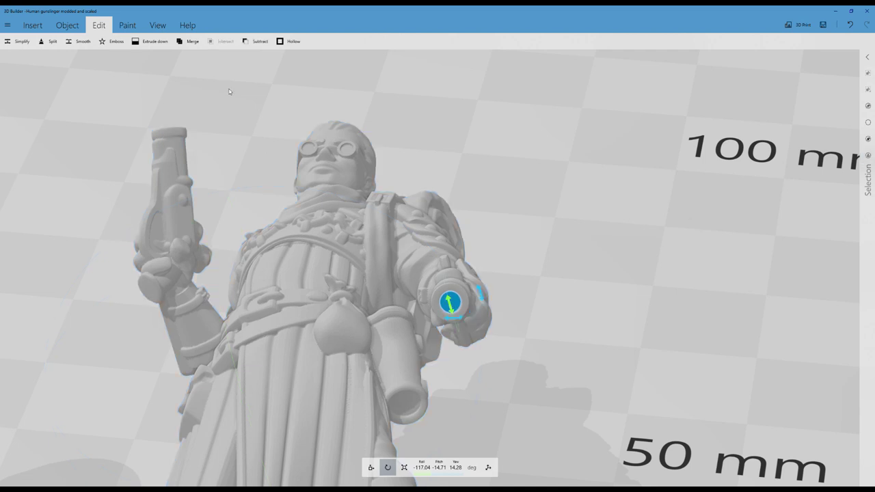
click(256, 41)
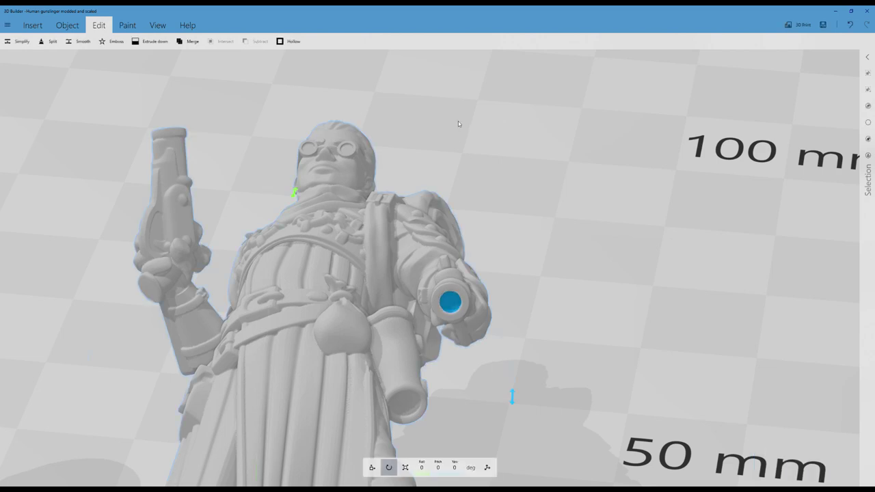
- Rotate the bored gunslinger back toward upright by setting its roll to 90 degrees
drag(441, 153, 388, 166)
right_drag(388, 167, 647, 163)
scroll(478, 184, down, 5)
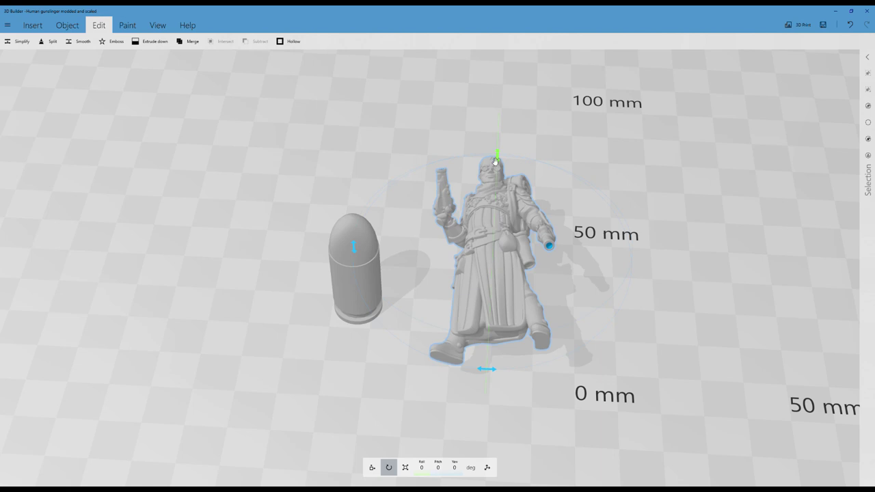
drag(498, 160, 507, 212)
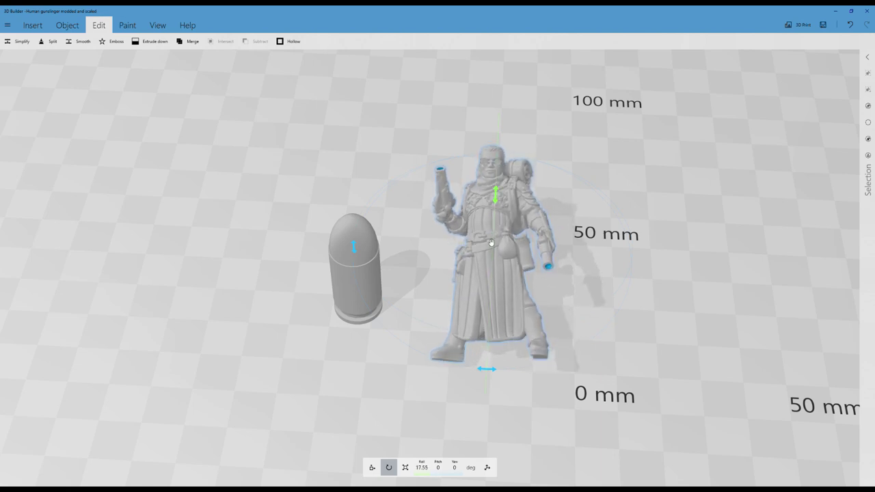
click(422, 469)
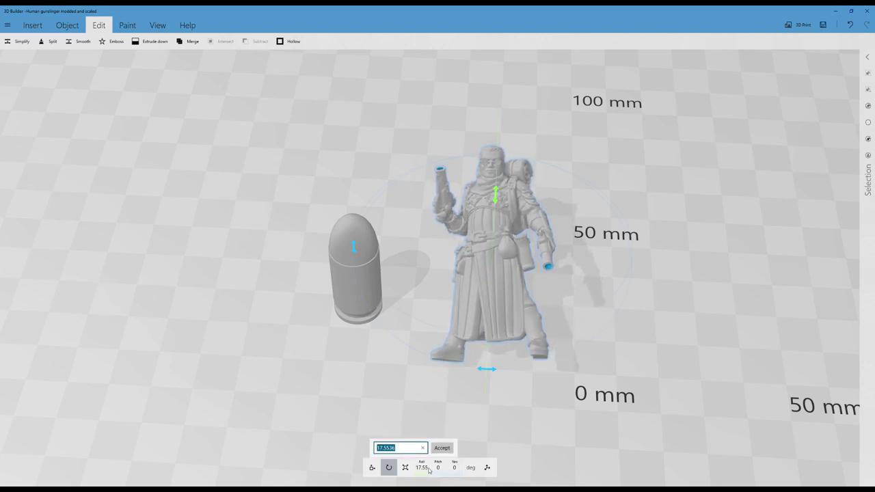
text(90)
click(435, 448)
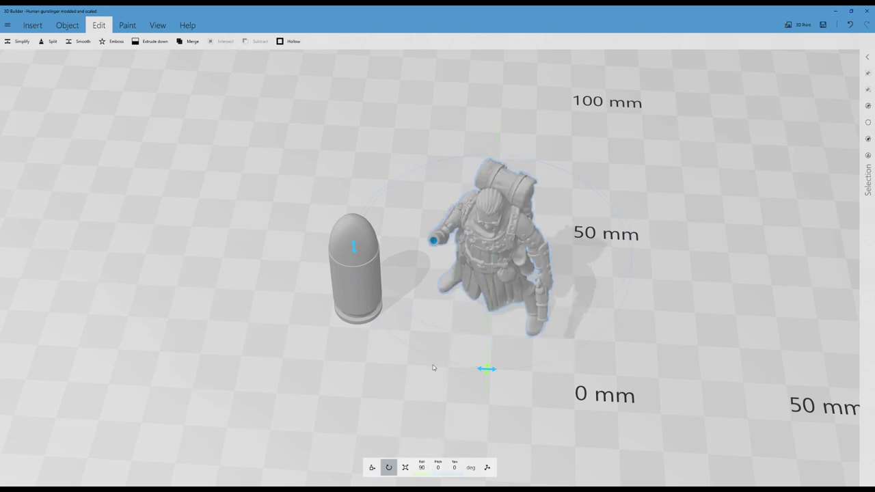
- Settle the gunslinger onto the build plate and accept the resulting pose
right_drag(433, 368, 428, 328)
drag(428, 328, 453, 249)
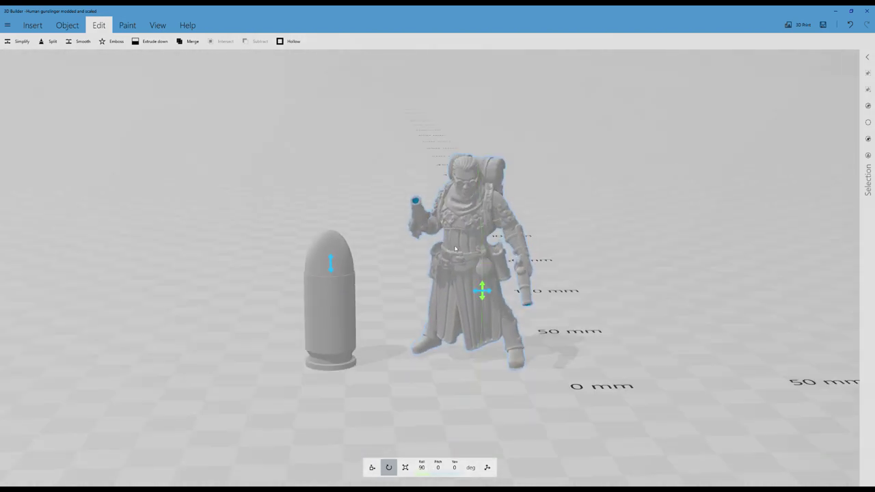
click(65, 26)
click(176, 41)
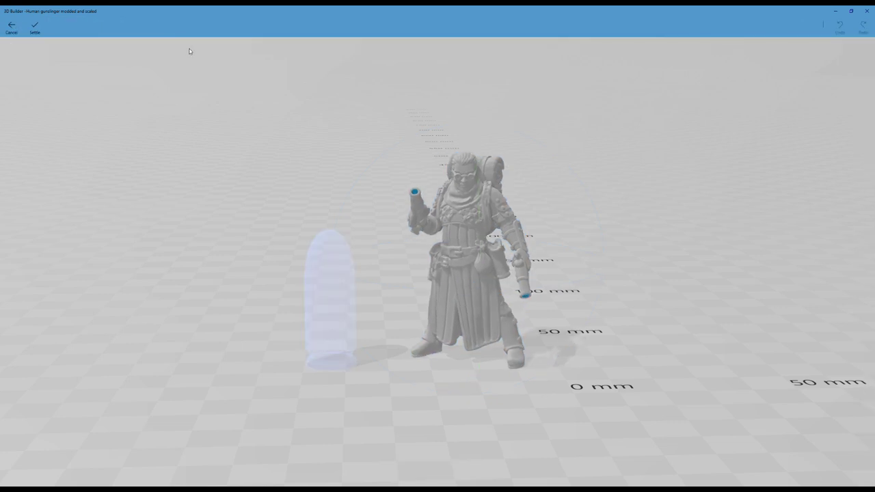
click(35, 26)
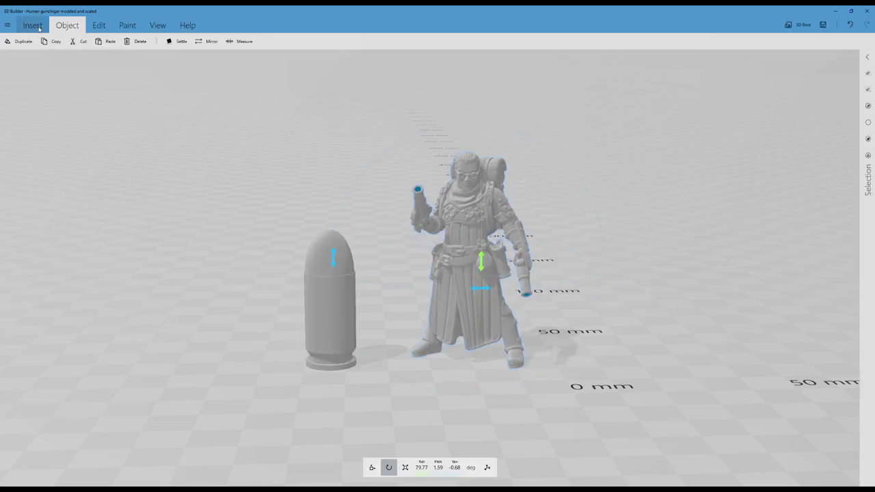
- Examine the bored gun muzzles of the settled gunslinger up close
right_drag(337, 124, 281, 109)
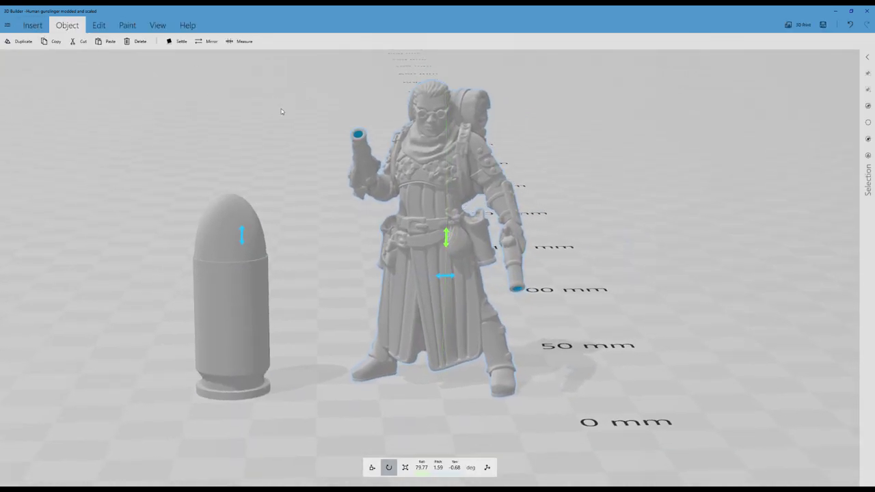
drag(281, 109, 295, 170)
scroll(256, 101, up, 3)
right_drag(259, 99, 383, 318)
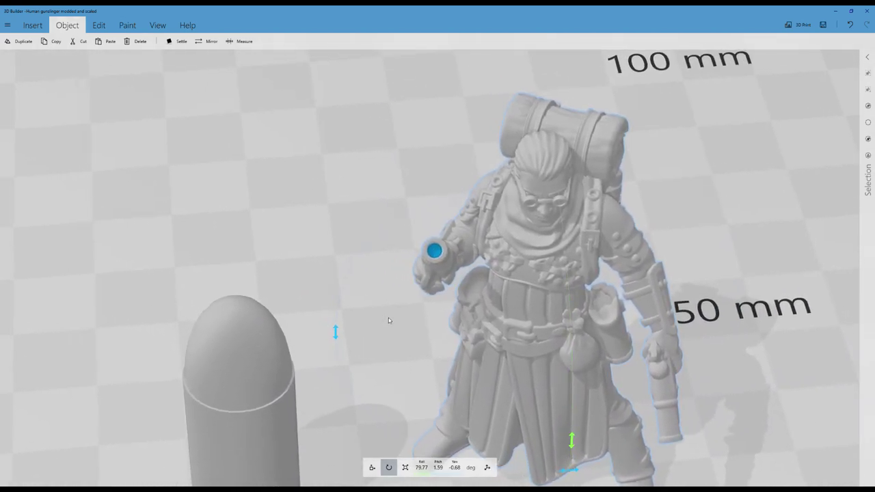
scroll(388, 318, up, 3)
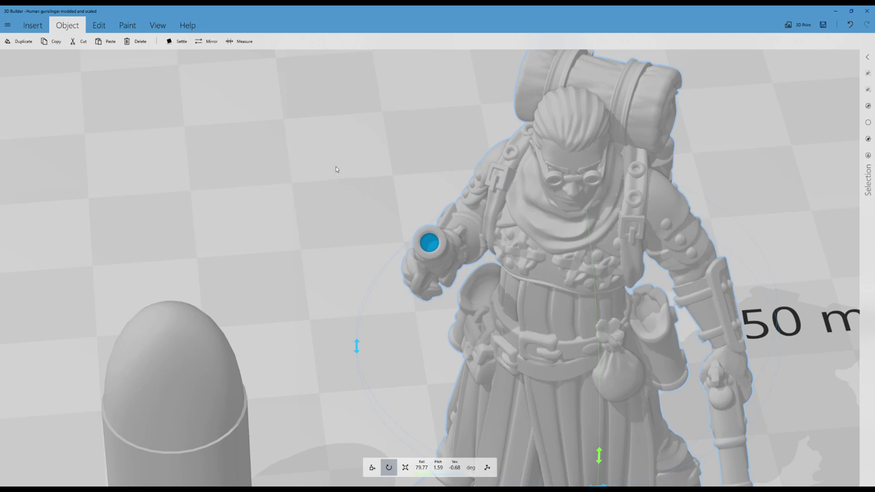
right_drag(336, 169, 350, 187)
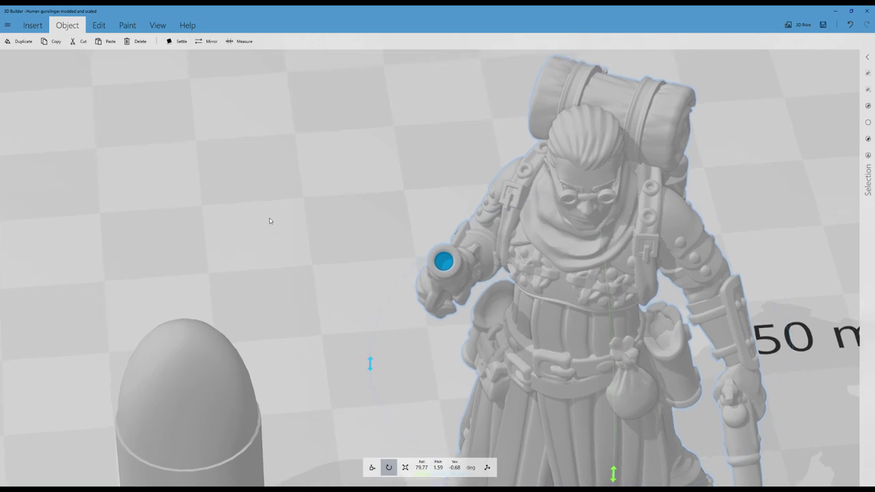
- Select the large bullet beside the gunslinger and scale it proportionally to a Z size of 2 mm
scroll(303, 224, down, 5)
drag(289, 226, 394, 199)
right_drag(395, 199, 275, 204)
scroll(275, 197, up, 3)
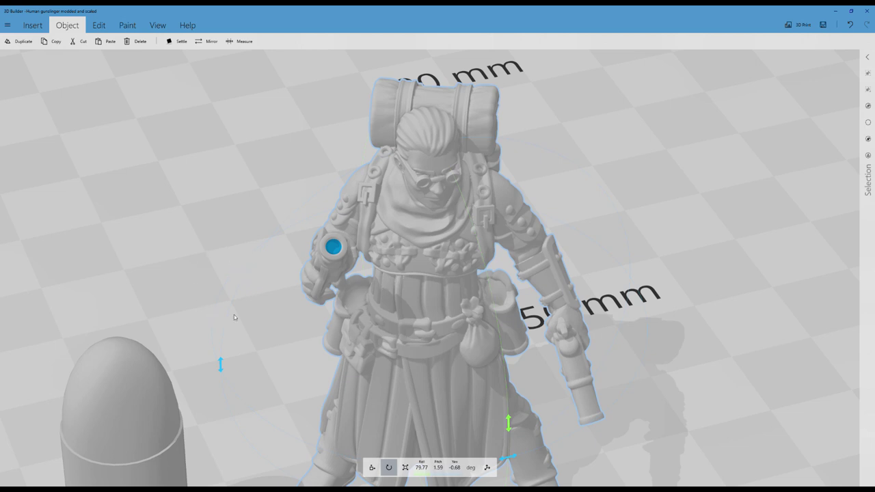
right_drag(267, 368, 210, 309)
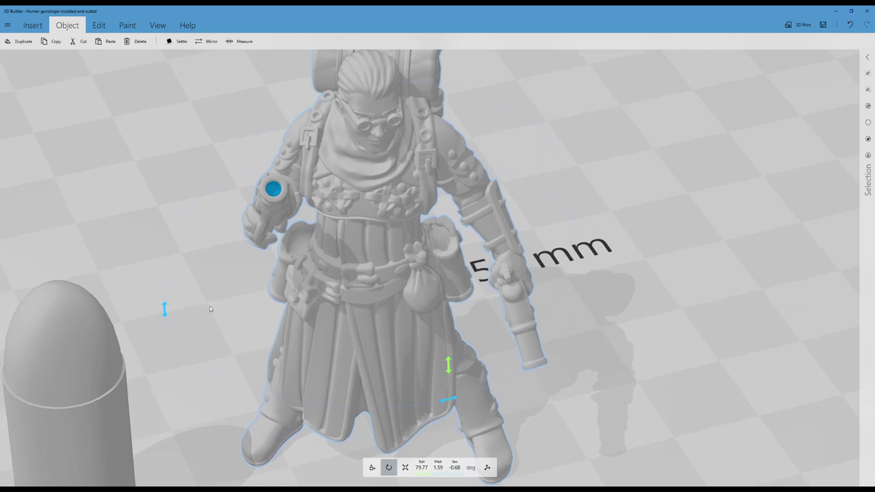
scroll(184, 283, up, 2)
click(120, 317)
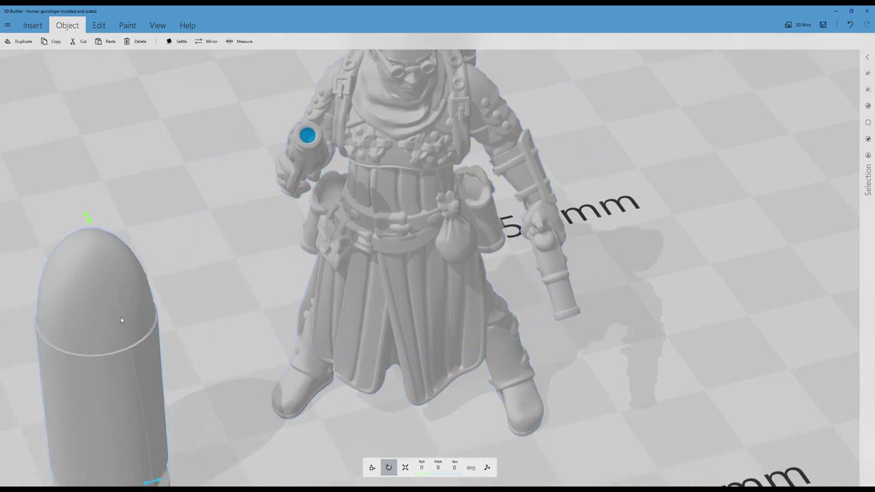
drag(215, 258, 249, 153)
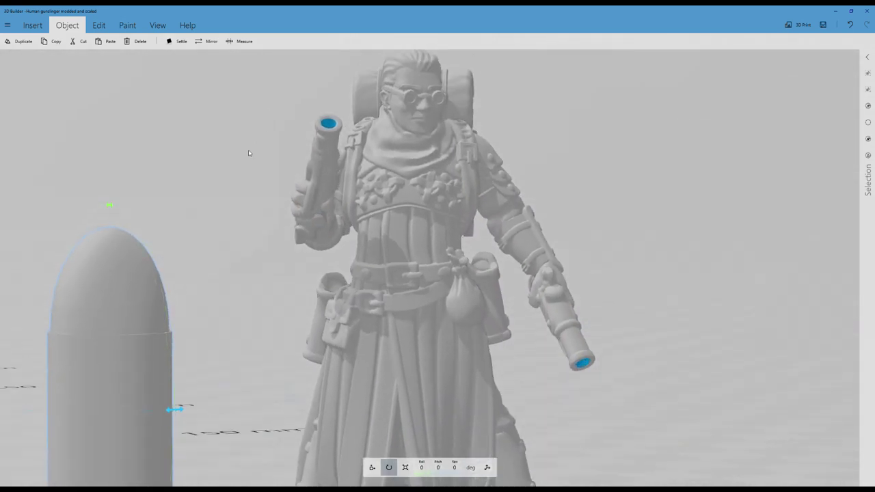
scroll(184, 362, down, 3)
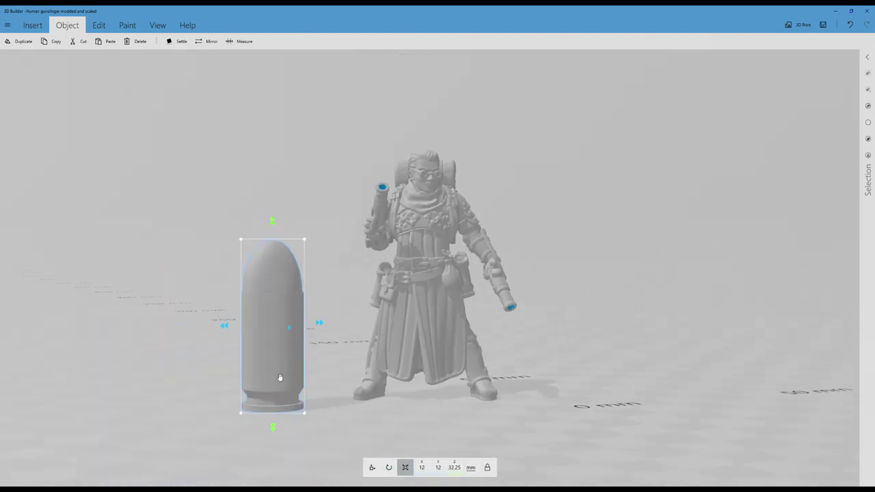
click(455, 468)
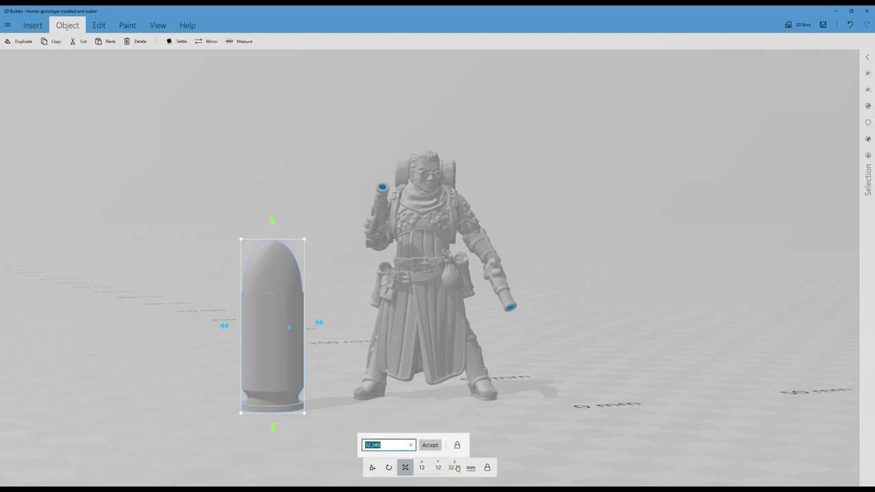
text(2)
click(429, 445)
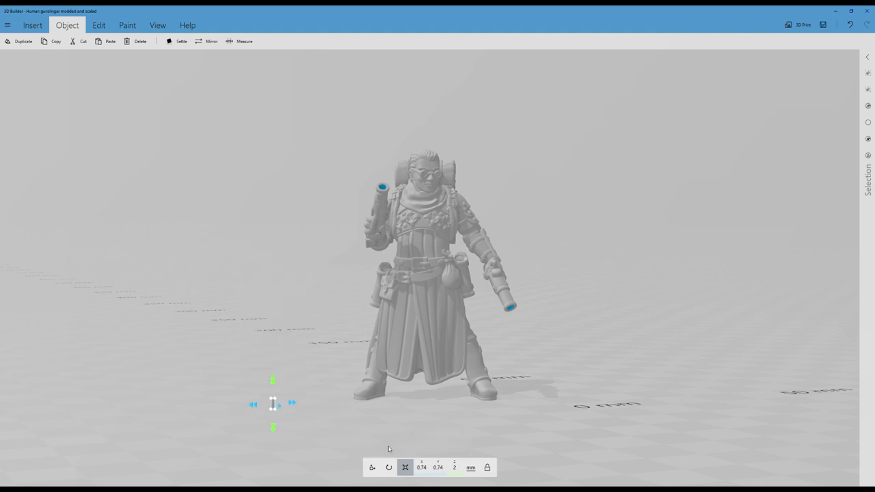
- Move the small bullet to the front of the gunslinger's lower belt, at about X -24.91, Y 24.68, Z 24.42 mm
click(373, 467)
drag(264, 406, 422, 263)
scroll(417, 272, up, 3)
scroll(417, 273, up, 3)
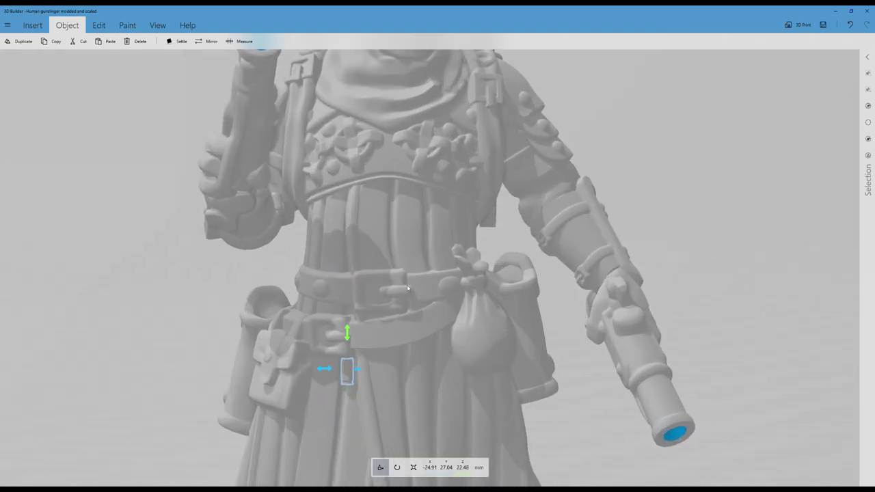
drag(361, 372, 377, 368)
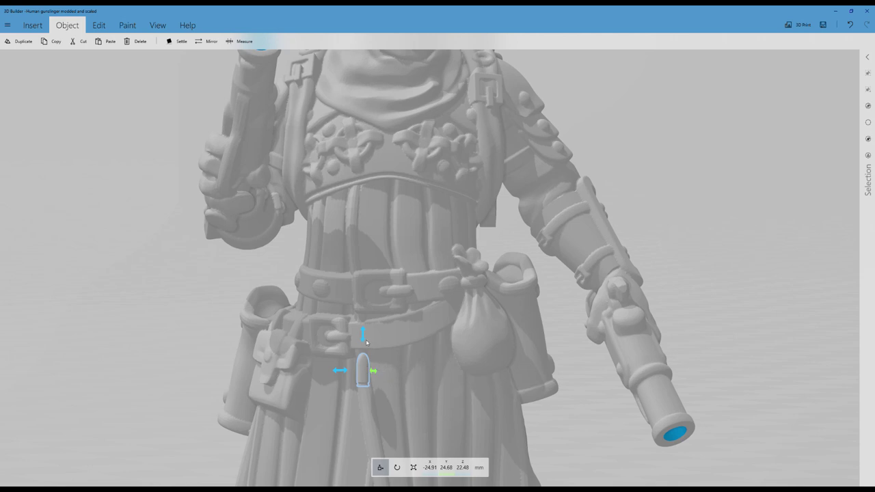
drag(363, 335, 362, 302)
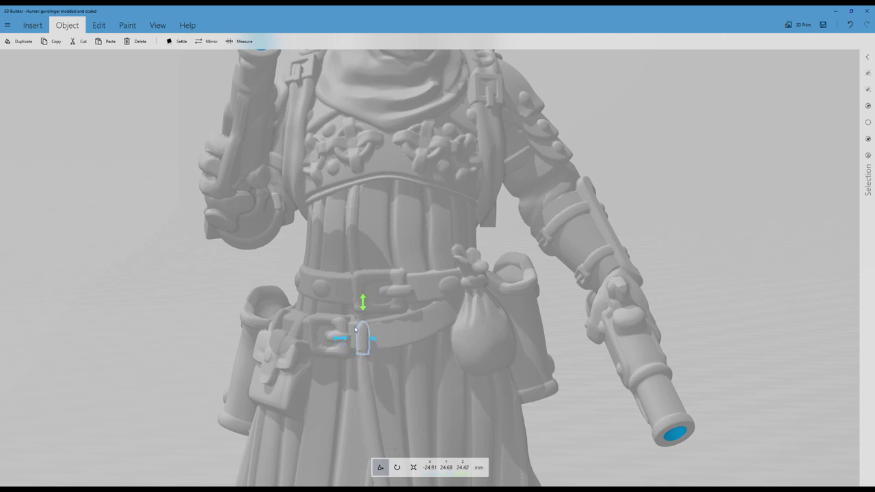
- Fit the bullet against the lower belt beside its buckle, at about X -24.61, Y 25.26, Z 24.63 mm
right_drag(197, 320, 250, 351)
drag(250, 350, 394, 390)
drag(276, 335, 260, 335)
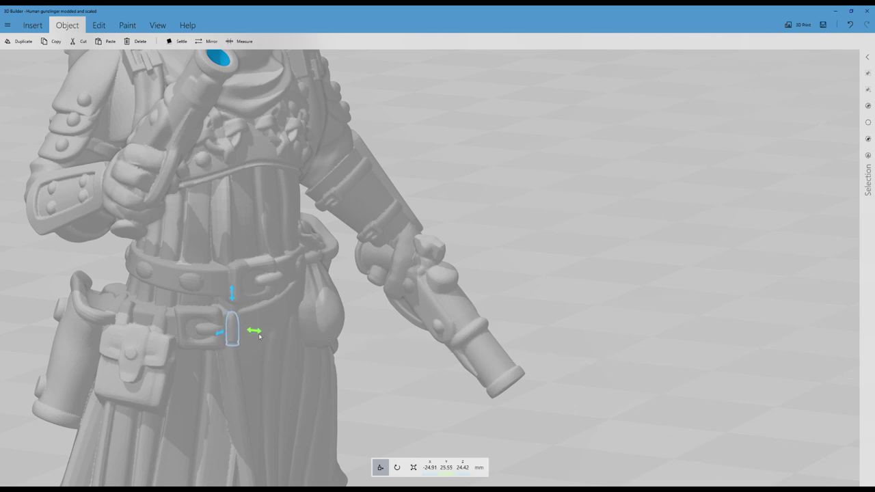
right_drag(550, 264, 477, 270)
drag(477, 269, 366, 304)
scroll(72, 269, up, 3)
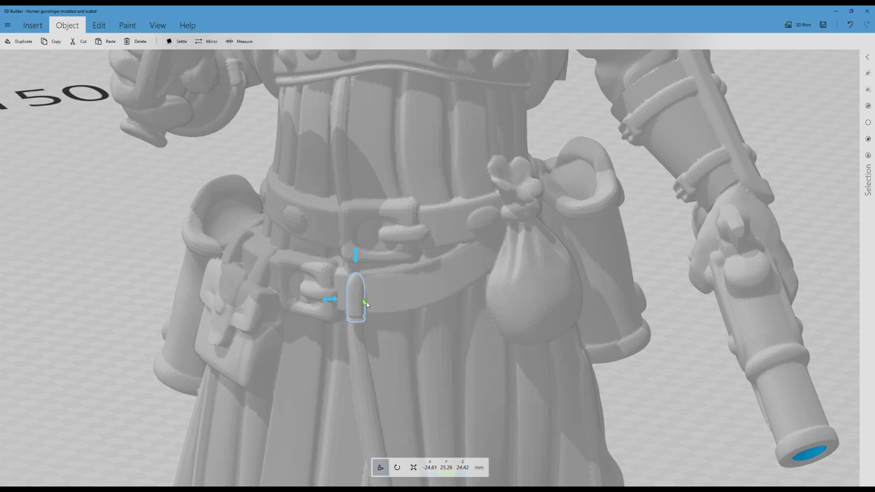
drag(150, 260, 233, 336)
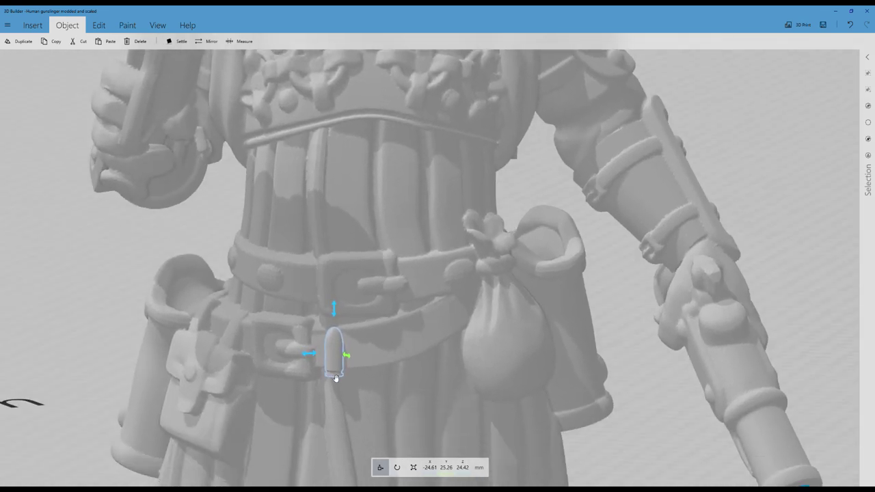
drag(336, 313, 338, 306)
scroll(198, 332, up, 1)
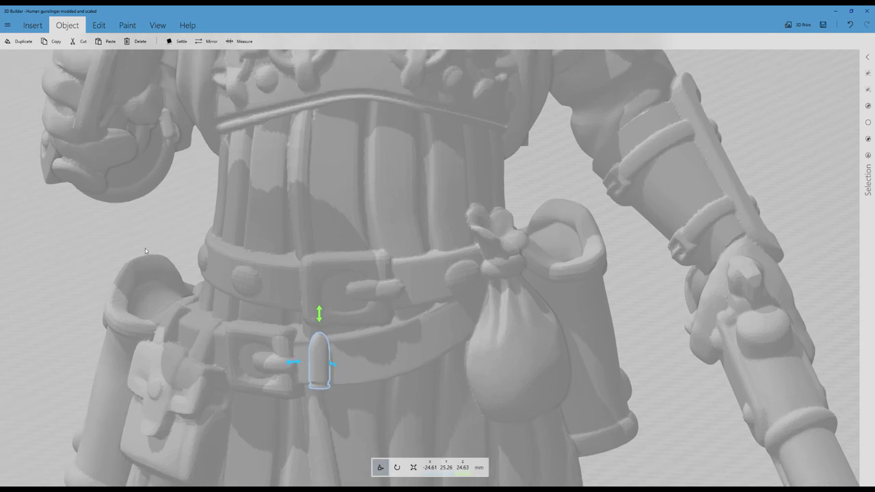
- Tilt the bullet on the belt to a pitch of about -4.69 degrees and switch to scaling with proportions unlocked
right_drag(156, 226, 313, 186)
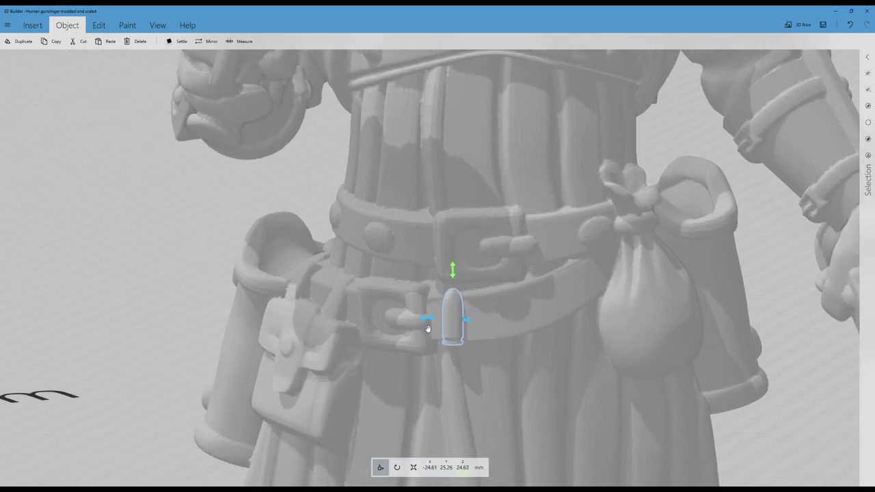
click(397, 468)
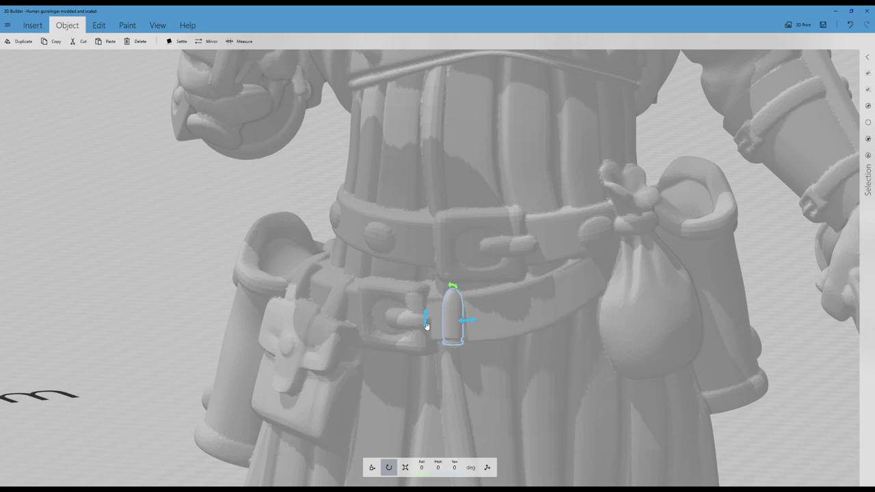
drag(426, 327, 426, 329)
scroll(552, 288, down, 3)
right_drag(595, 236, 535, 261)
drag(535, 260, 525, 287)
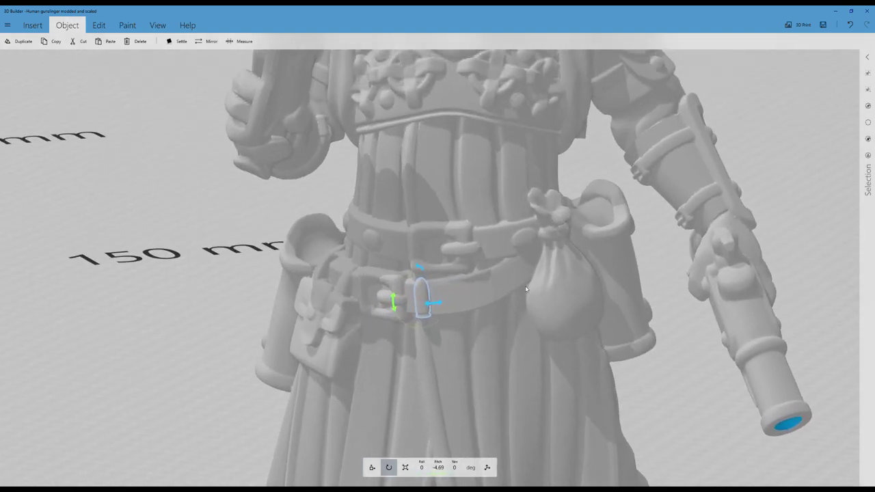
scroll(526, 289, up, 2)
scroll(491, 254, up, 1)
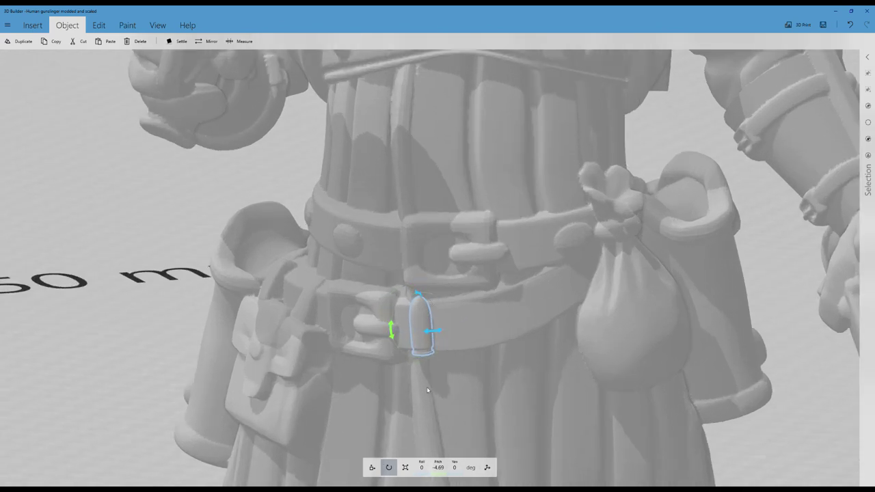
click(406, 468)
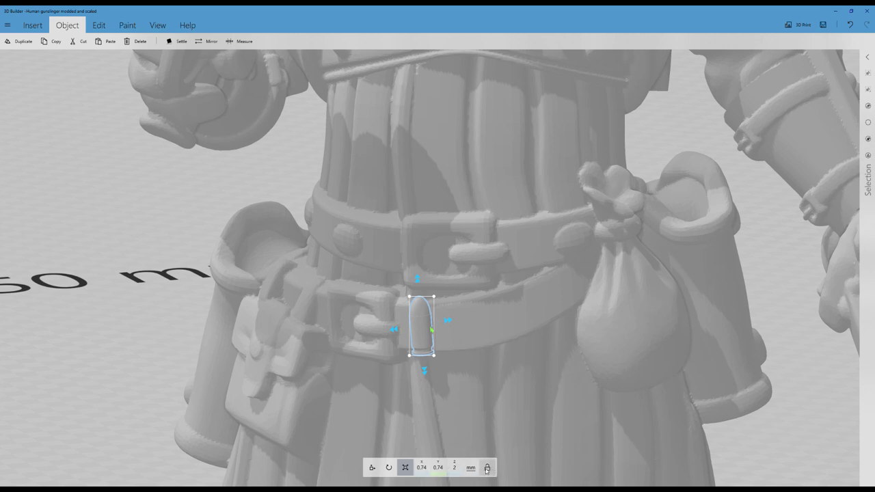
- Try a Y size of 76 mm for the bullet and undo it
click(438, 467)
text(76)
click(431, 445)
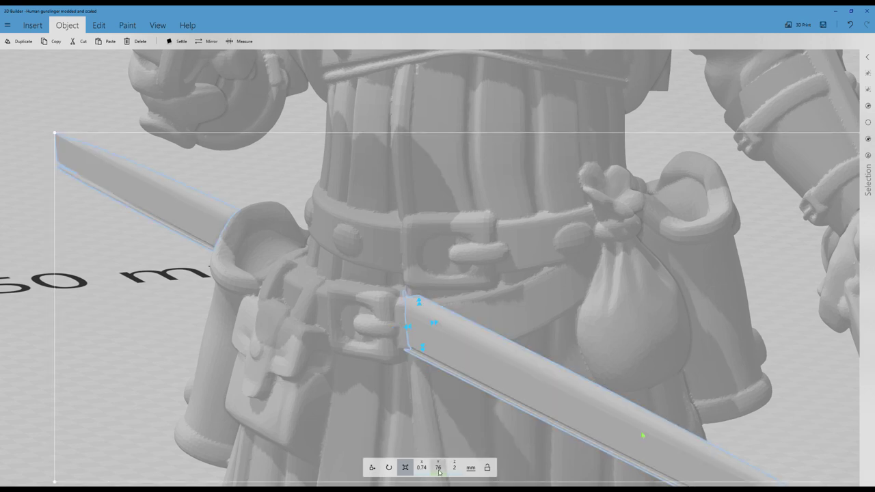
click(849, 25)
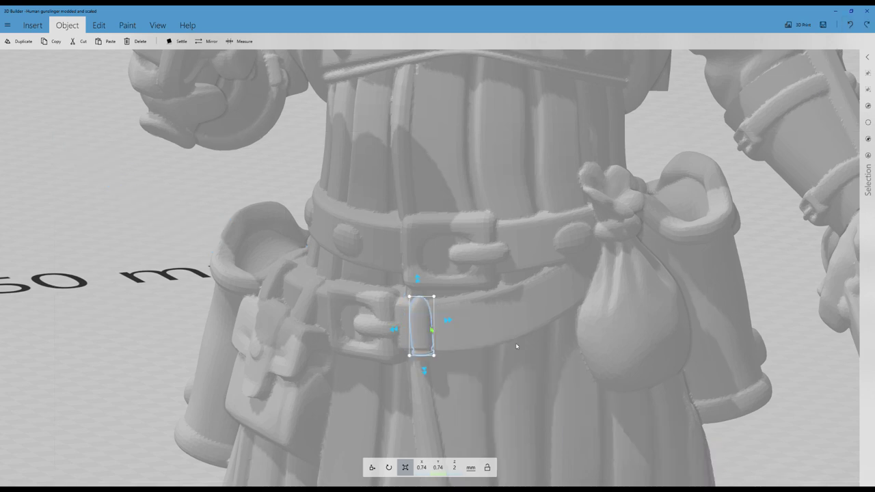
- Set the bullet's Y size to 0.76 mm, leaving its other dimensions alone
click(437, 467)
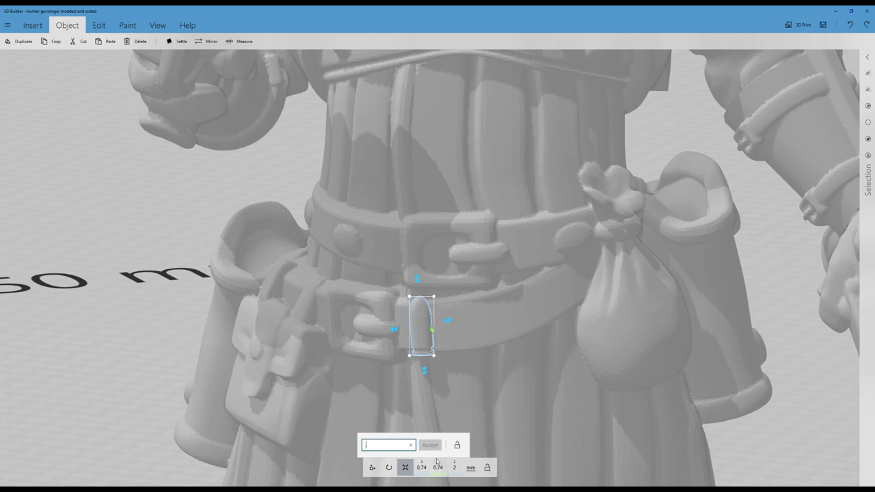
text(0.76)
click(430, 445)
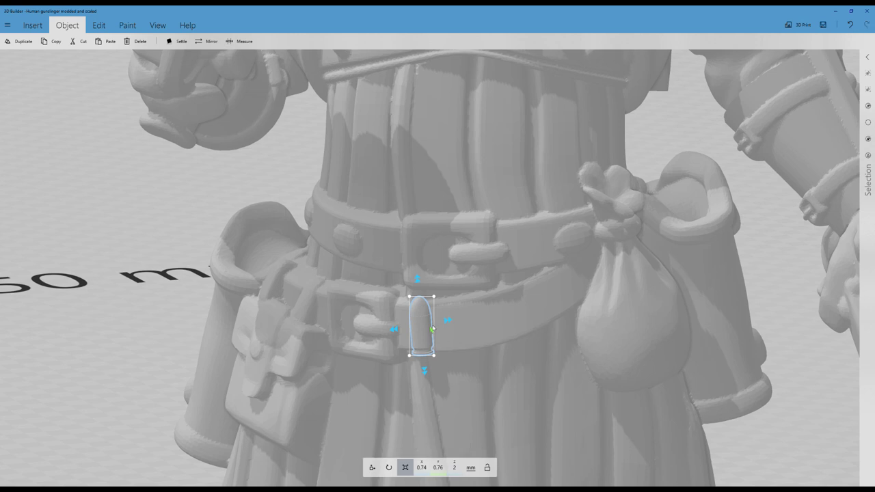
- Try an X size of 76 mm for the bullet and undo it
click(422, 467)
text(76)
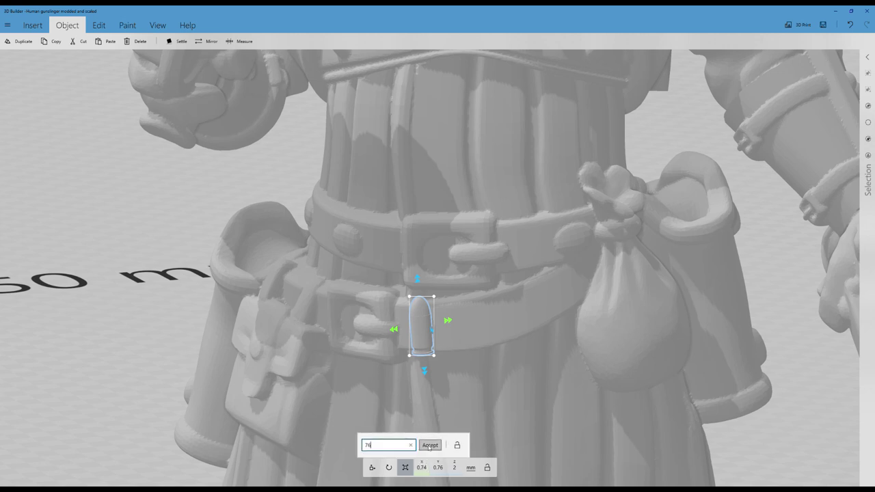
click(429, 446)
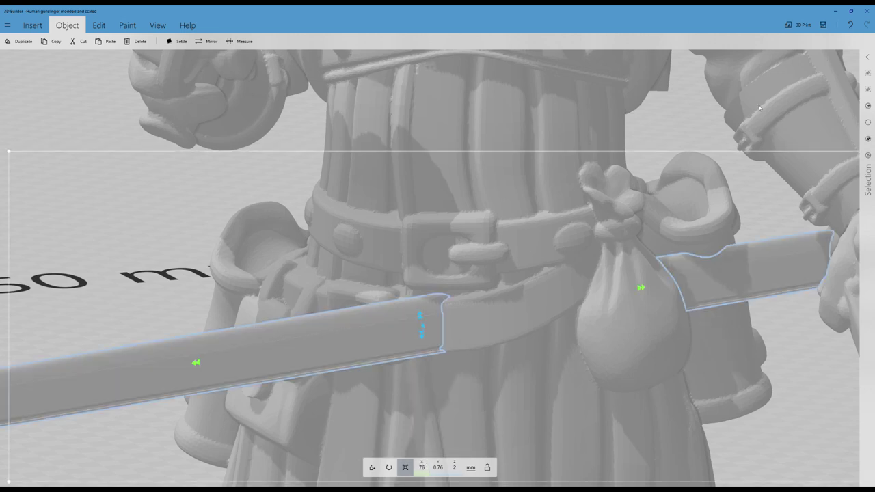
click(850, 25)
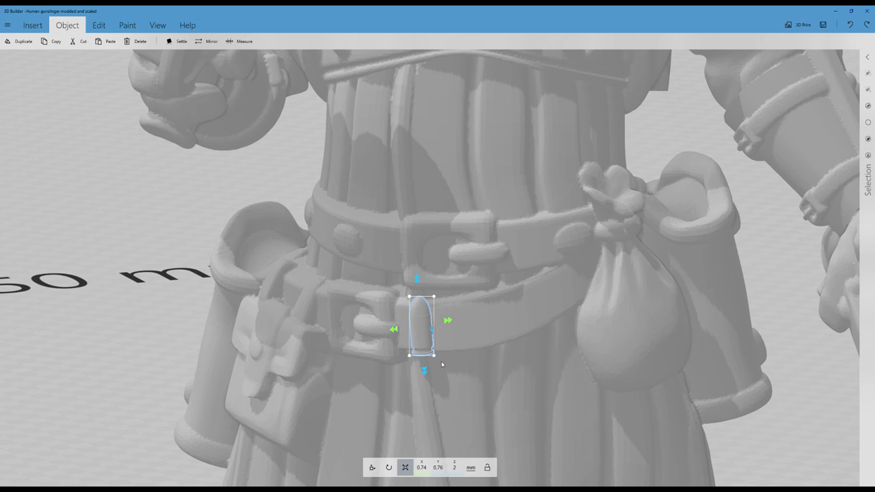
- Set the bullet's X size to 0.76 mm to match its Y size
click(421, 468)
key(BackSpace)
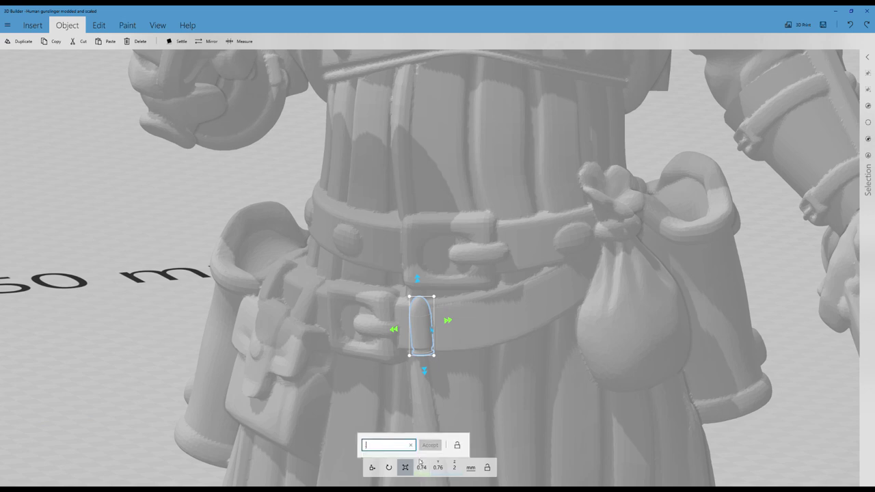
text(0.76)
click(429, 448)
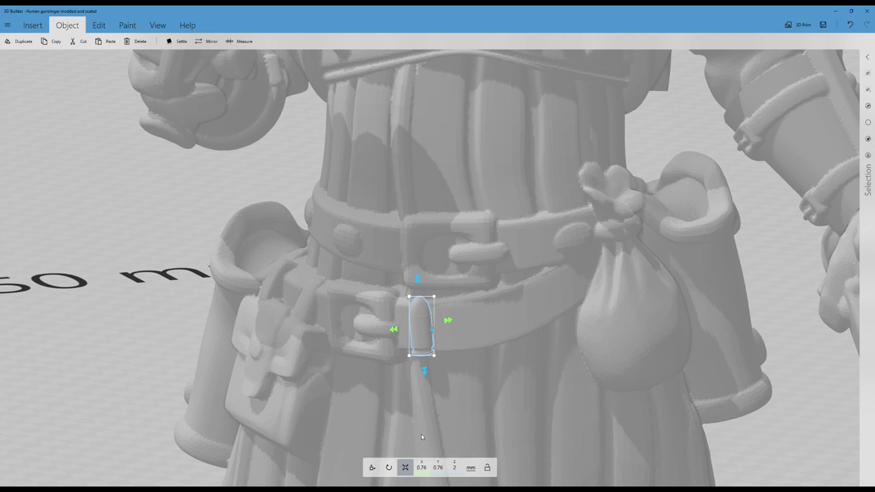
- Nudge the resized bullet slightly sideways along the belt toward the buckle, to about X -24.62 mm
scroll(385, 369, down, 2)
drag(323, 320, 310, 340)
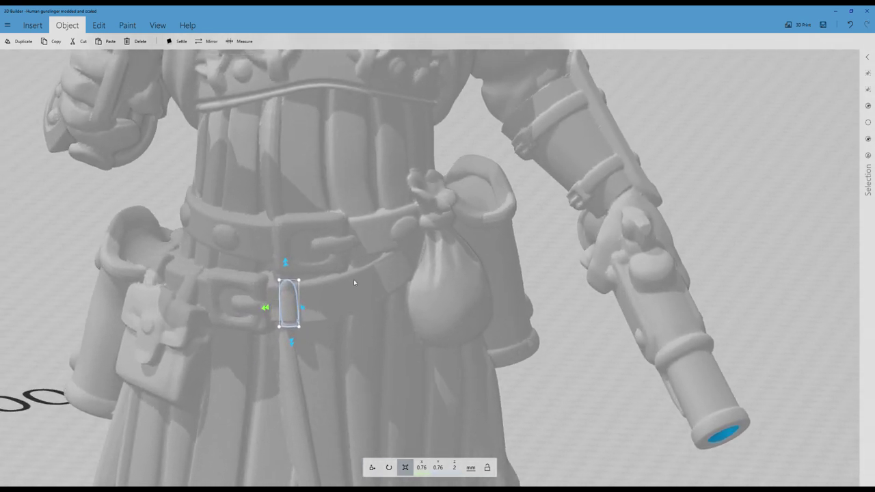
drag(353, 279, 401, 267)
scroll(395, 261, up, 2)
right_drag(452, 246, 441, 228)
drag(441, 228, 339, 250)
drag(431, 251, 276, 310)
click(372, 467)
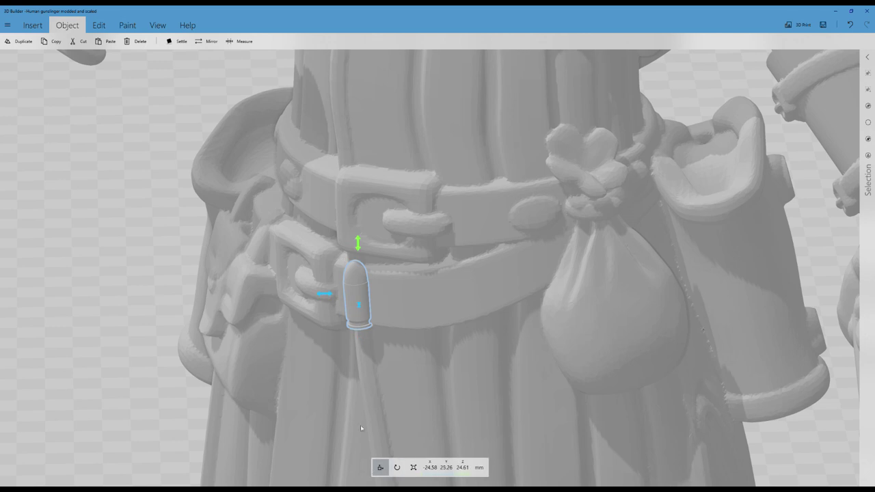
drag(325, 296, 324, 295)
- Pull the bullet outward from the belt's surface to about Y 24.99 mm
drag(205, 295, 261, 274)
scroll(261, 264, up, 3)
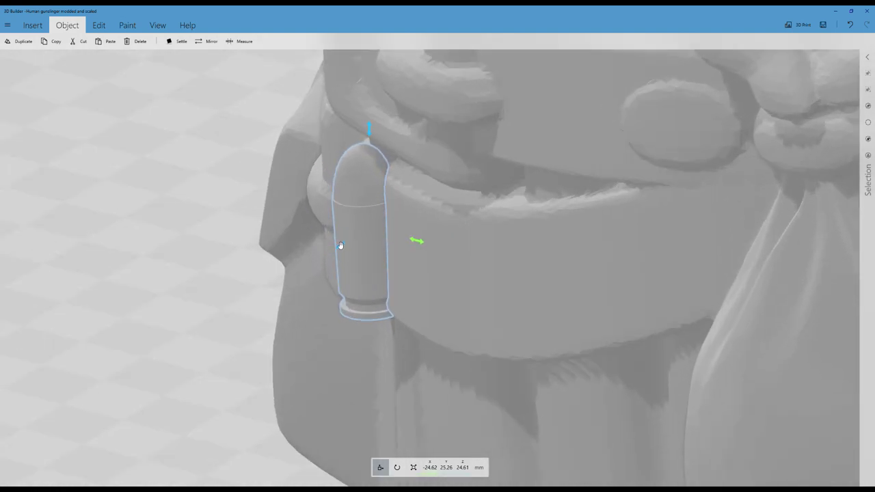
drag(341, 247, 329, 254)
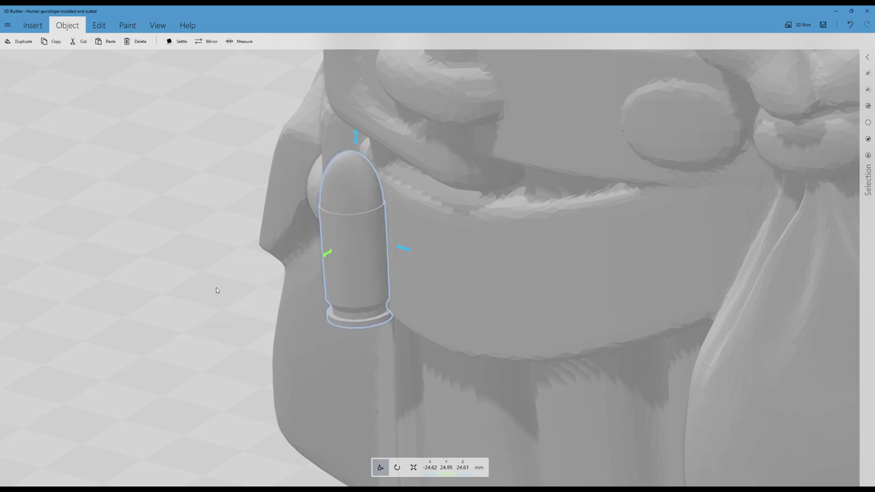
drag(133, 376, 297, 410)
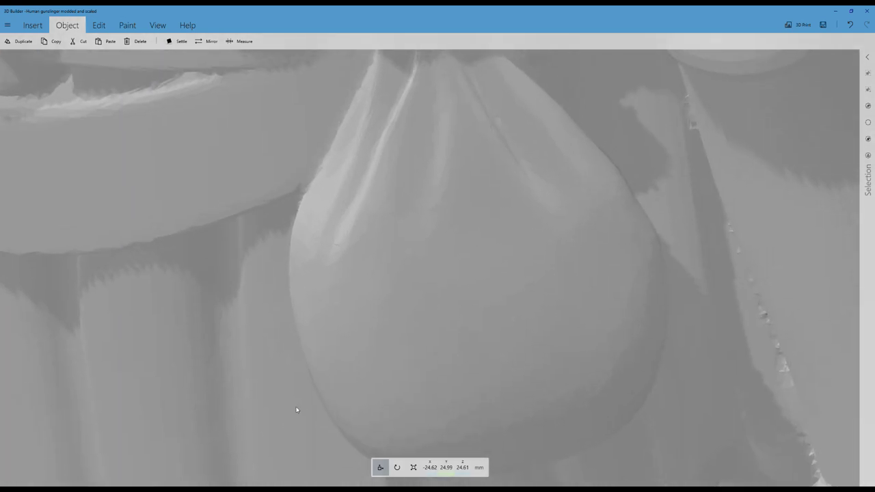
scroll(260, 381, down, 3)
drag(260, 381, 231, 388)
scroll(224, 361, down, 2)
scroll(381, 328, up, 3)
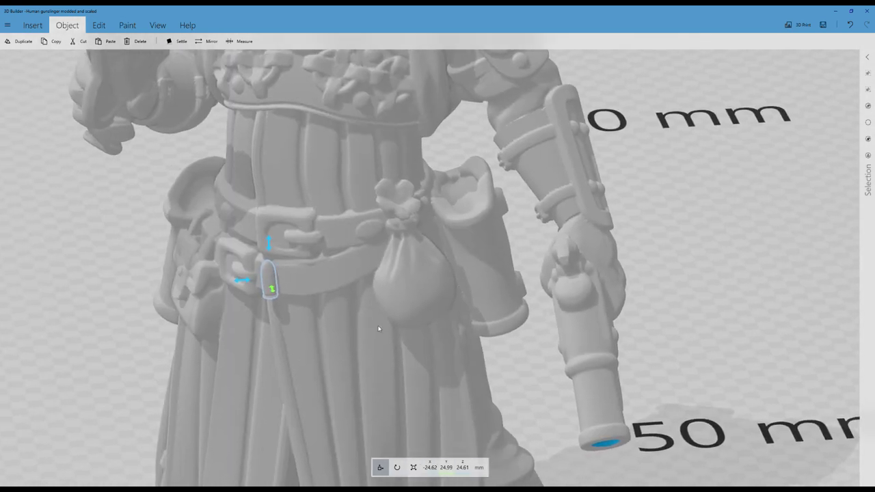
scroll(441, 299, down, 3)
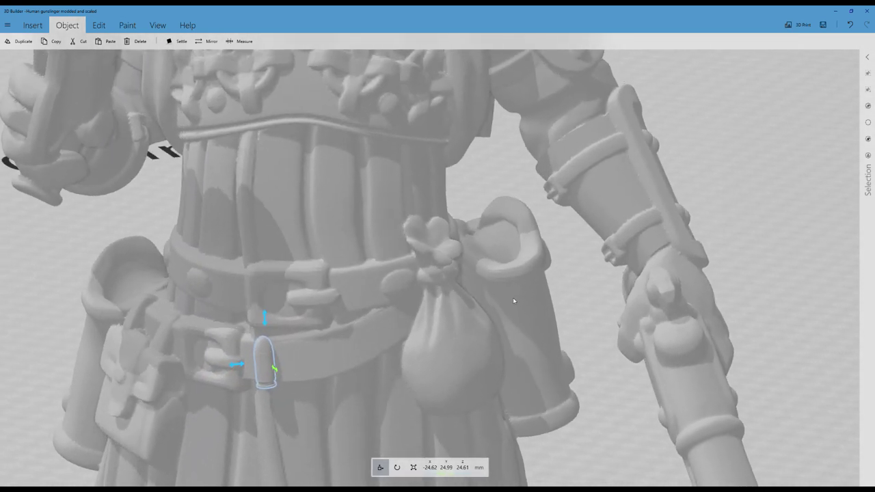
- Duplicate the bullet and move the copy along the lower belt past the first one, to about X -23.54 mm, Y 24.61 mm
scroll(388, 332, up, 3)
scroll(387, 333, down, 3)
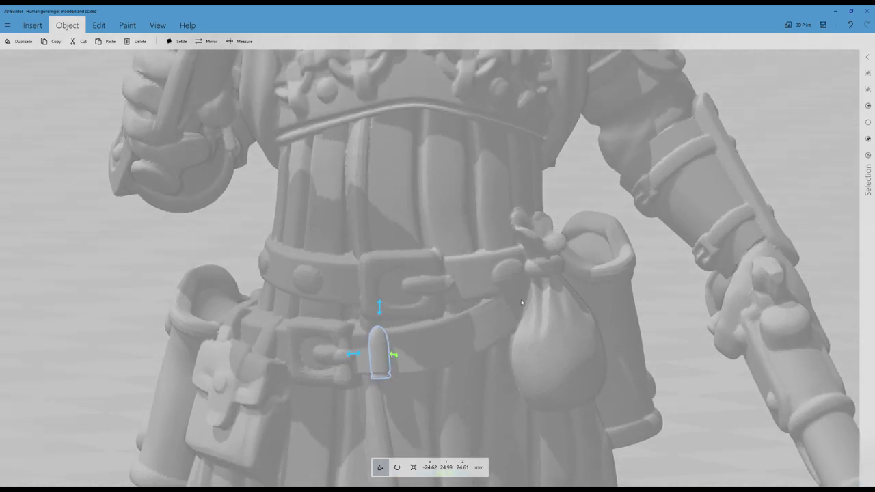
scroll(437, 410, up, 4)
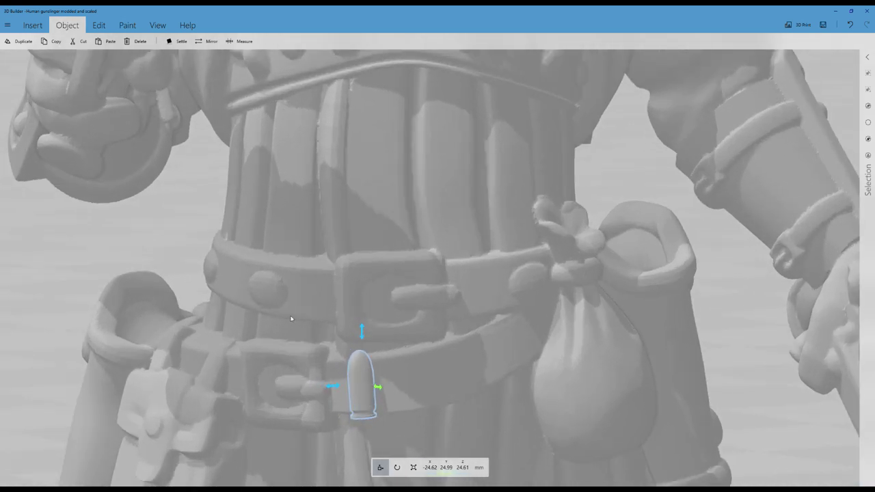
click(23, 42)
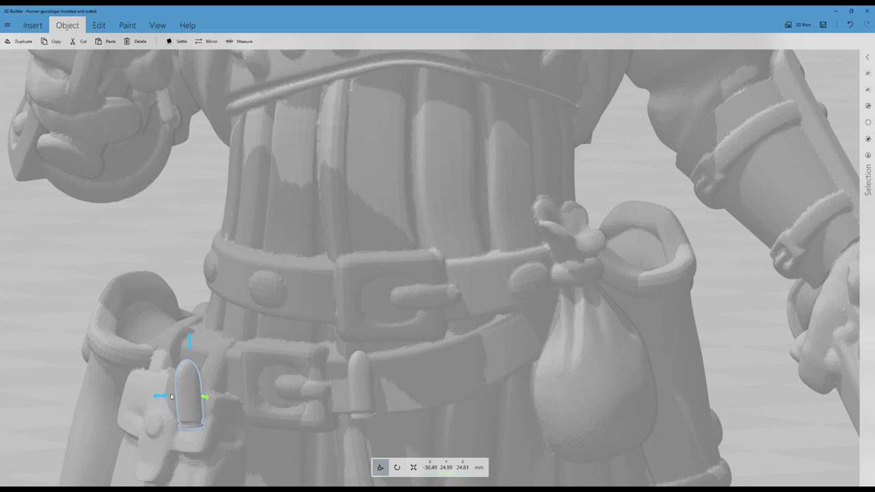
drag(165, 396, 415, 389)
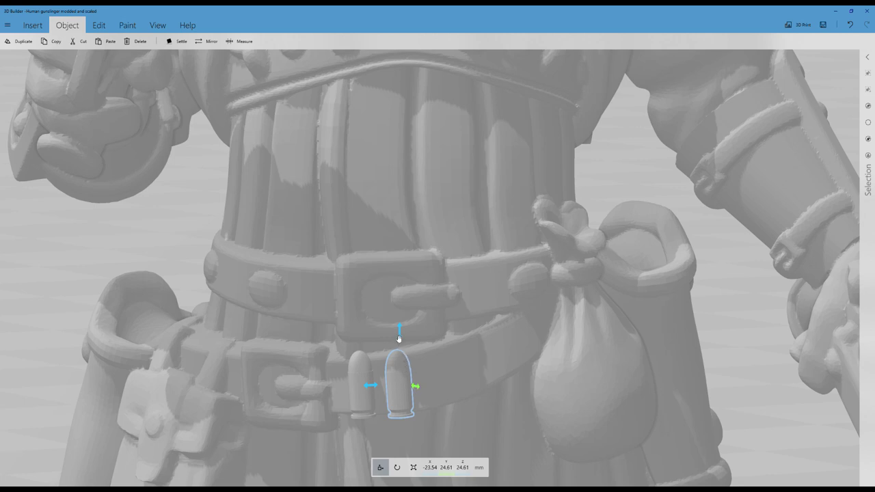
- Set the second bullet's Z position to 24.7 mm
drag(402, 335, 399, 333)
click(463, 468)
text(2)
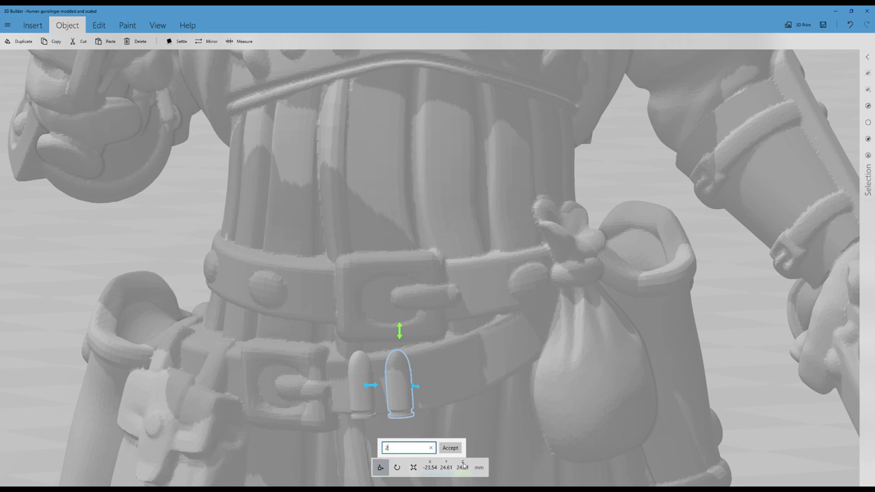
text(4.7)
click(450, 448)
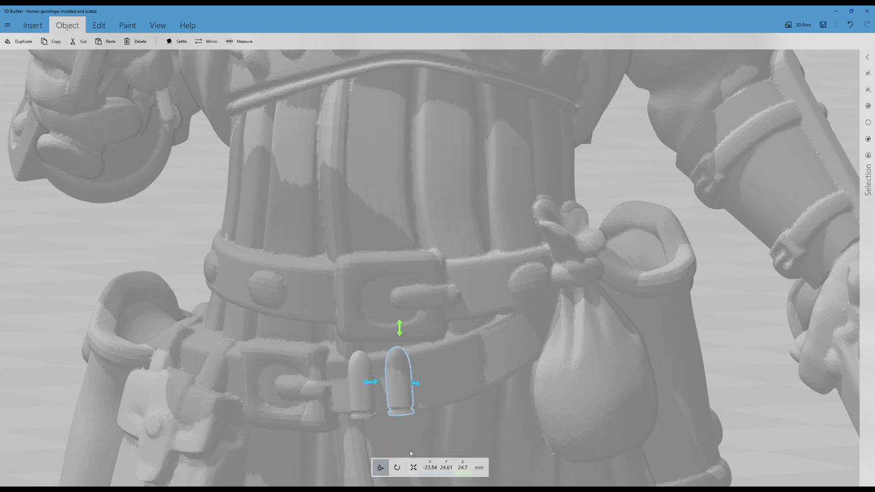
- Tilt the second bullet to follow the belt's slope, to a pitch of about -7.22 degrees
click(397, 468)
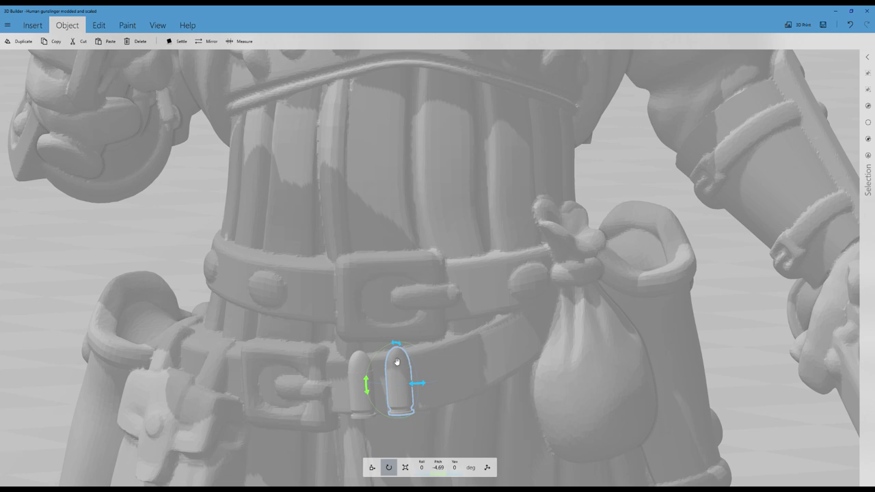
drag(369, 391, 380, 413)
scroll(374, 390, up, 3)
scroll(371, 385, down, 2)
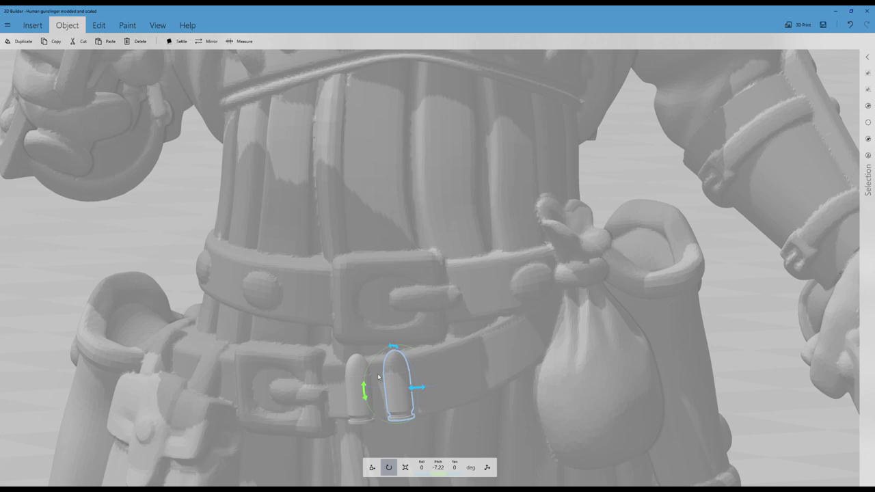
- Pull the second bullet outward from the belt's surface to about Y 24.23 mm
scroll(376, 386, down, 10)
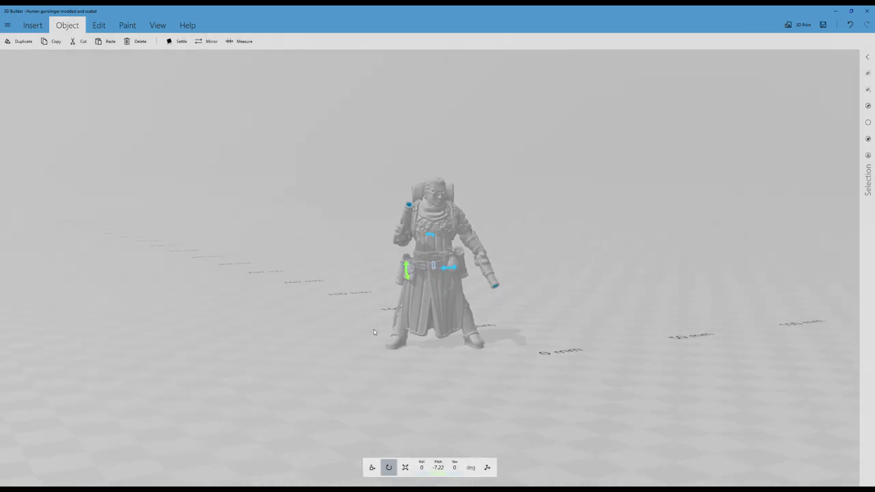
scroll(310, 307, up, 10)
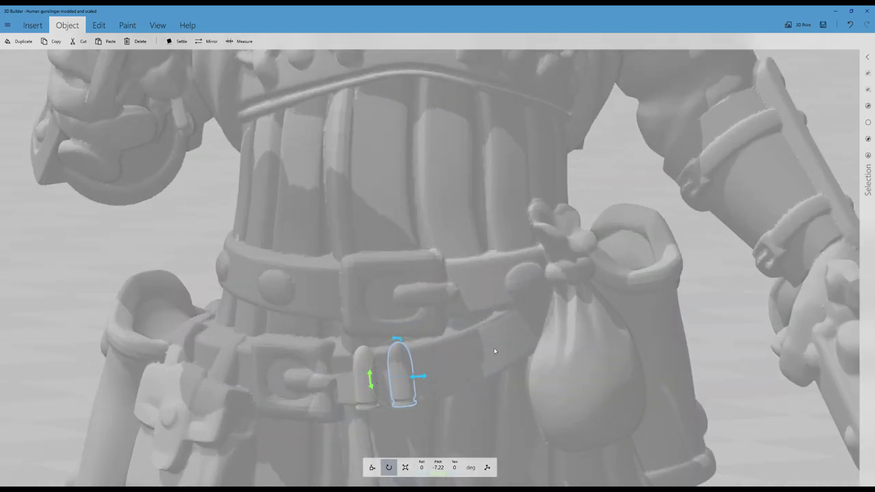
scroll(506, 344, down, 4)
drag(607, 367, 461, 354)
right_drag(554, 349, 250, 344)
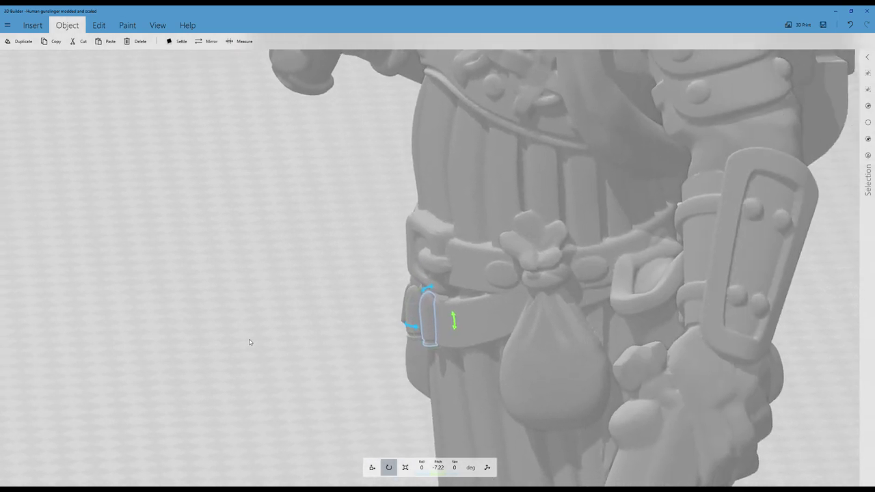
scroll(283, 352, up, 2)
click(372, 468)
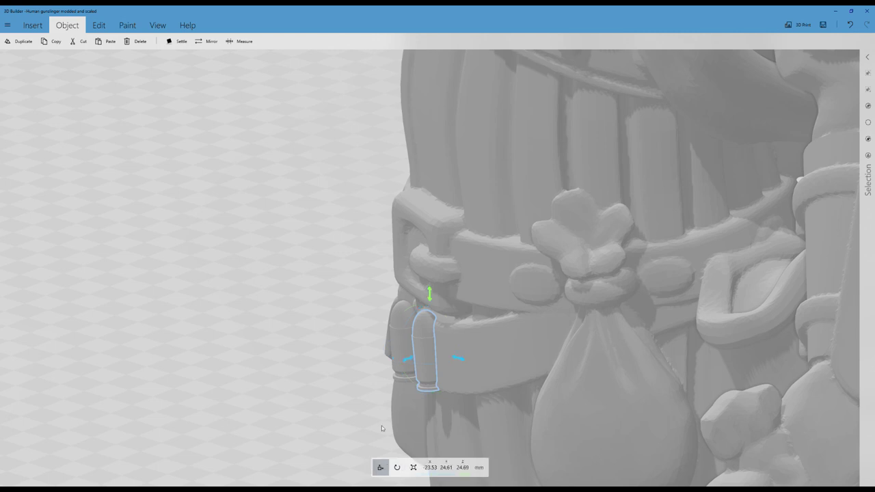
drag(407, 361, 402, 363)
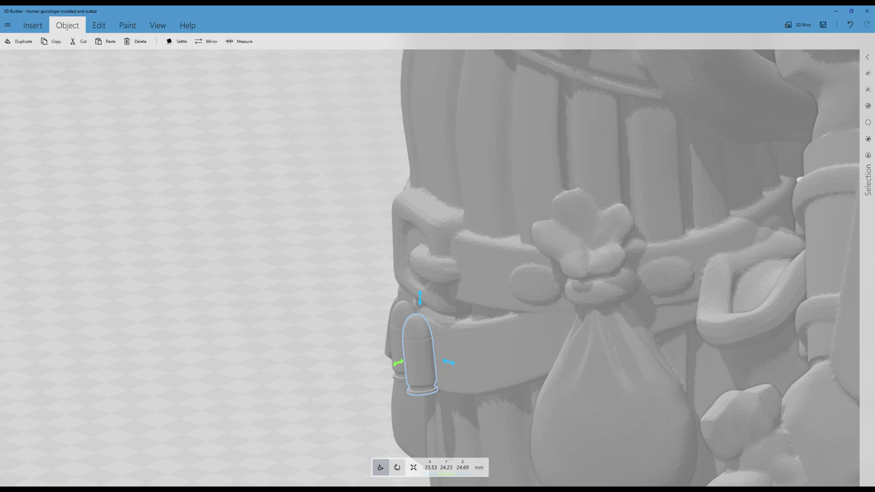
- Try a roll of -2 degrees on the second bullet, and set its roll to -3 degrees
click(398, 467)
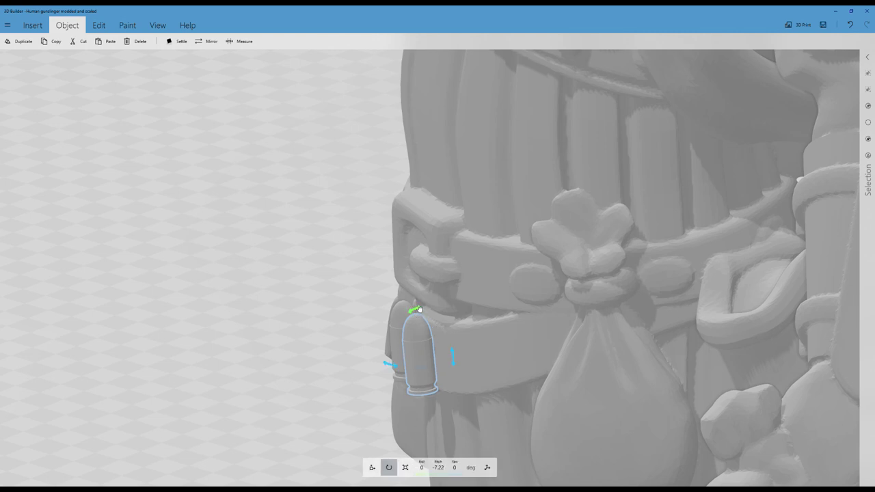
mouse_move(421, 309)
mouse_down()
mouse_move(417, 336)
mouse_move(416, 312)
mouse_up()
drag(418, 309, 416, 311)
text(-2)
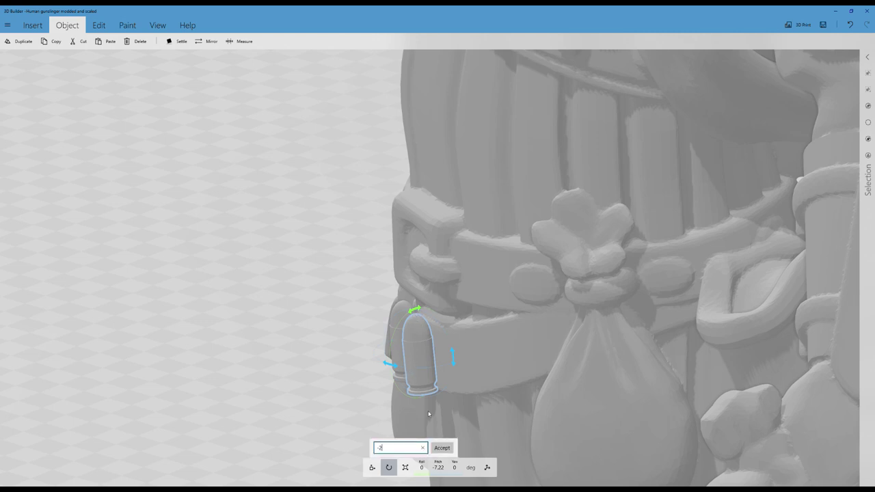
click(441, 448)
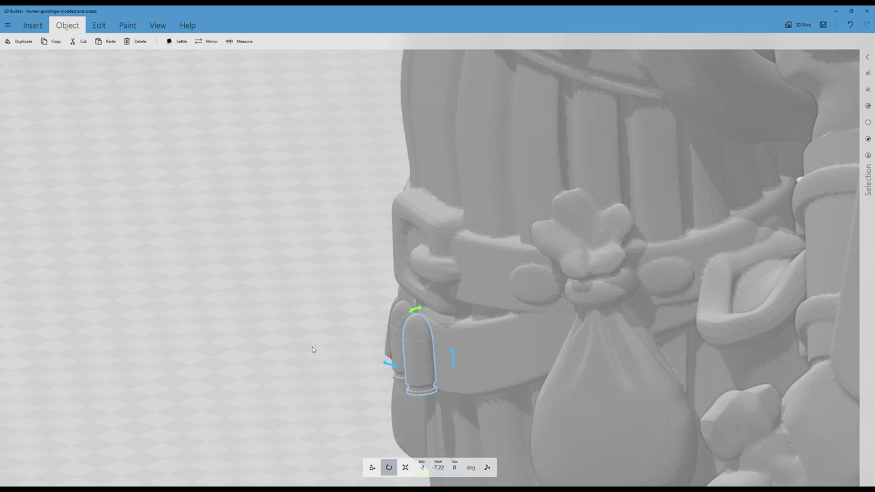
click(422, 469)
text(-3)
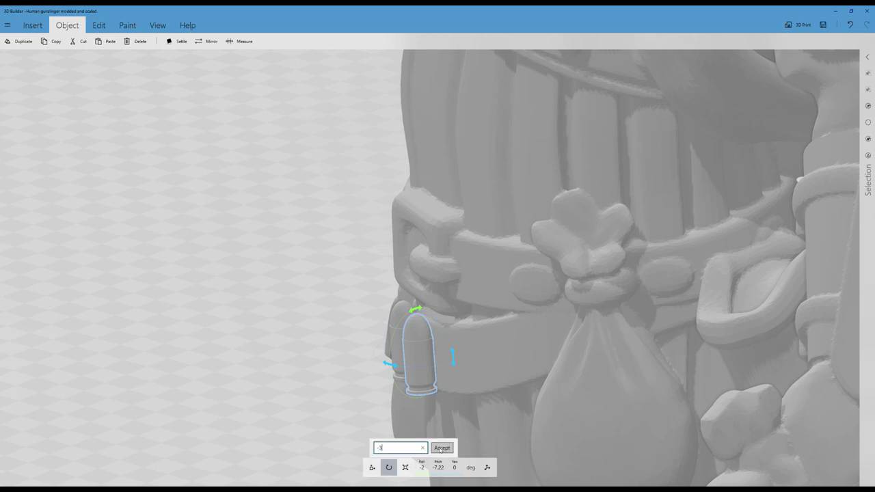
click(441, 449)
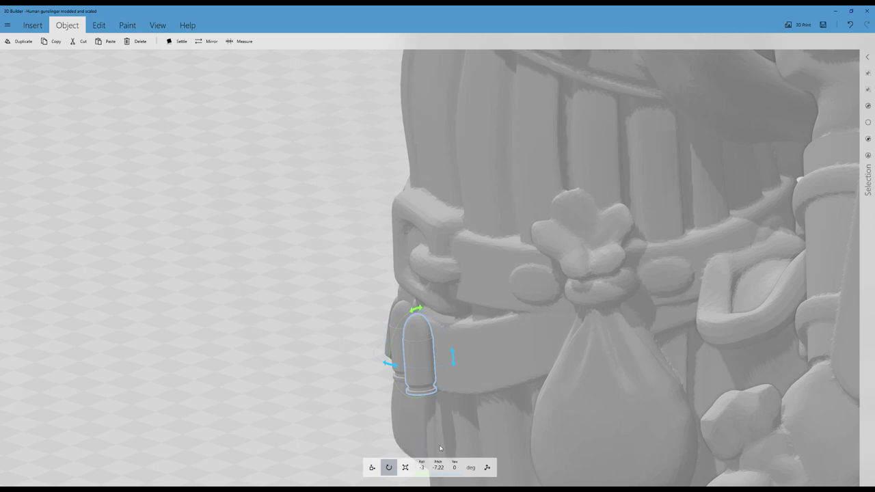
- Move the second bullet sideways along the belt closer to the first one, to about X -23.72 mm
scroll(301, 363, down, 3)
drag(326, 366, 555, 377)
right_drag(556, 377, 495, 372)
right_drag(113, 363, 276, 315)
scroll(253, 346, up, 2)
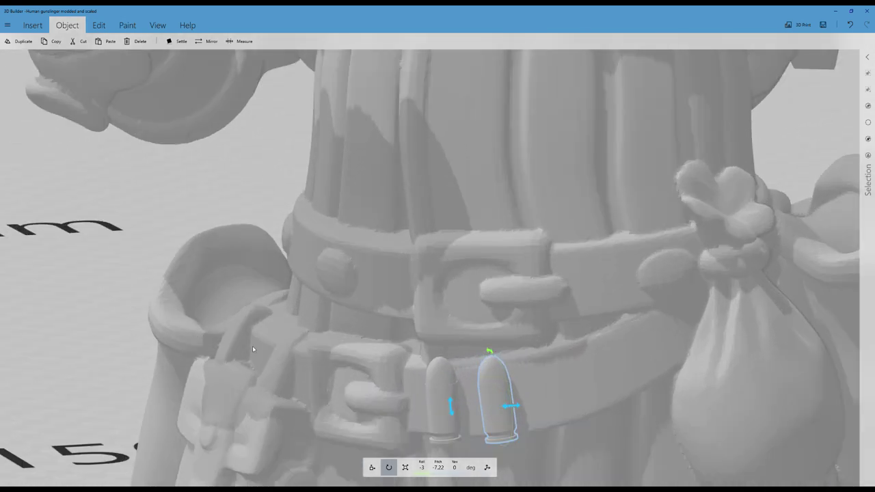
click(372, 467)
drag(462, 404, 454, 404)
- Straighten the second bullet slightly to a pitch of about -6.09 degrees
scroll(356, 349, up, 2)
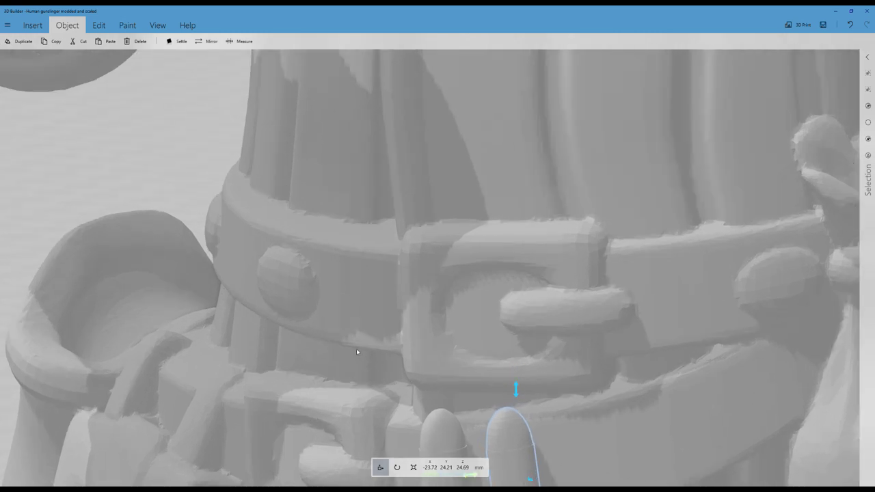
scroll(356, 349, down, 2)
right_drag(378, 325, 382, 244)
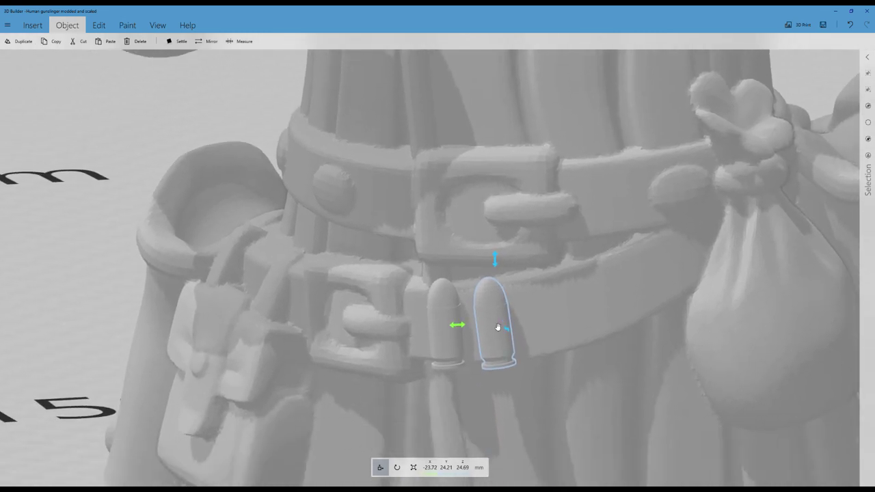
click(397, 467)
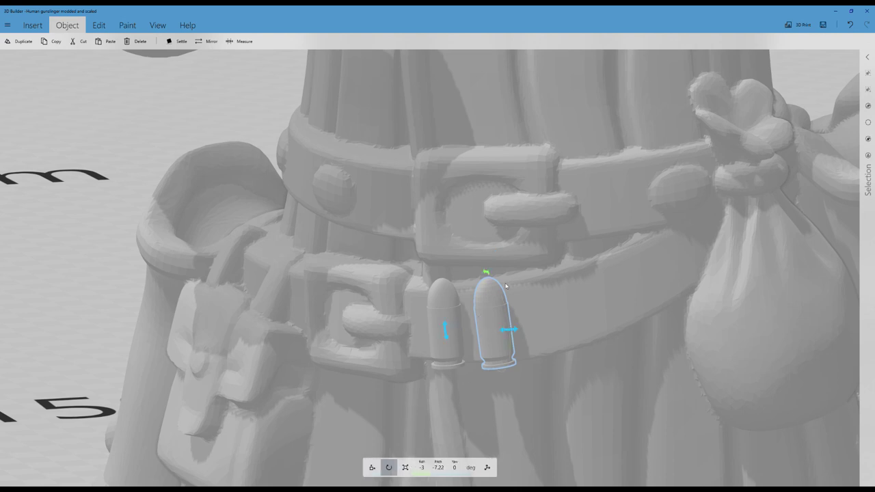
drag(448, 329, 451, 326)
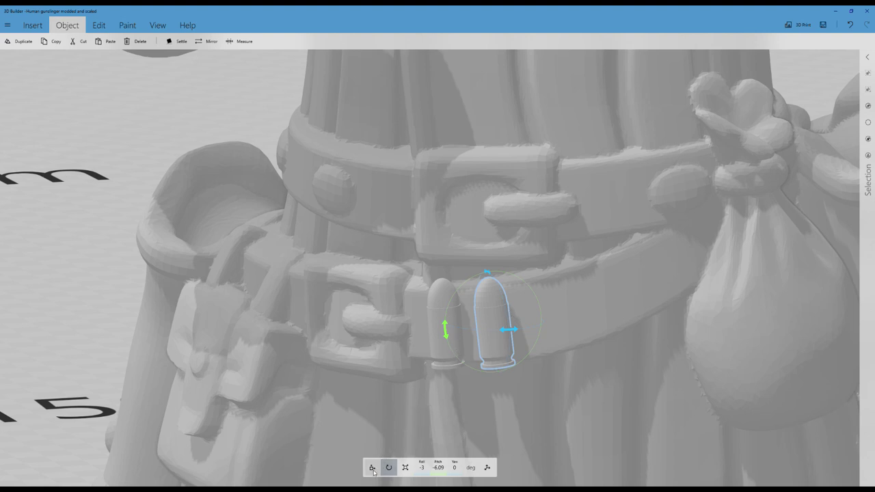
- Duplicate the second bullet and place the copy beside it on the belt, at about X -22.65 mm, Z 24.82 mm
click(27, 43)
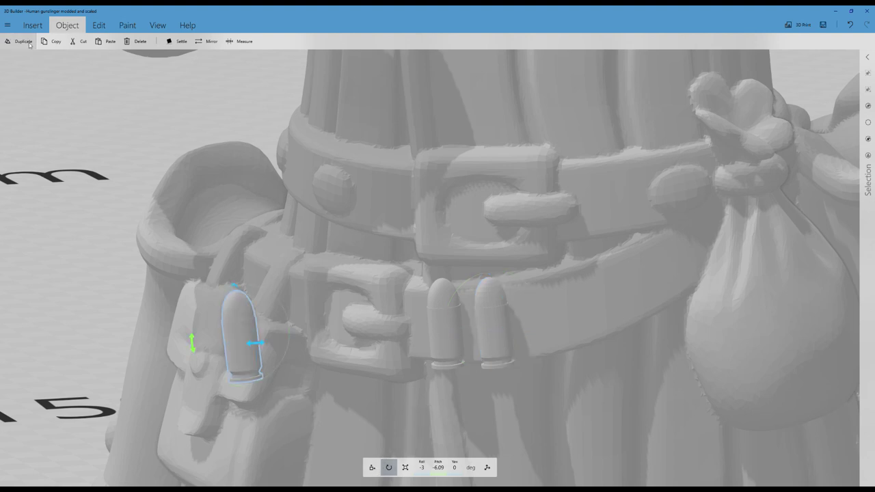
click(372, 467)
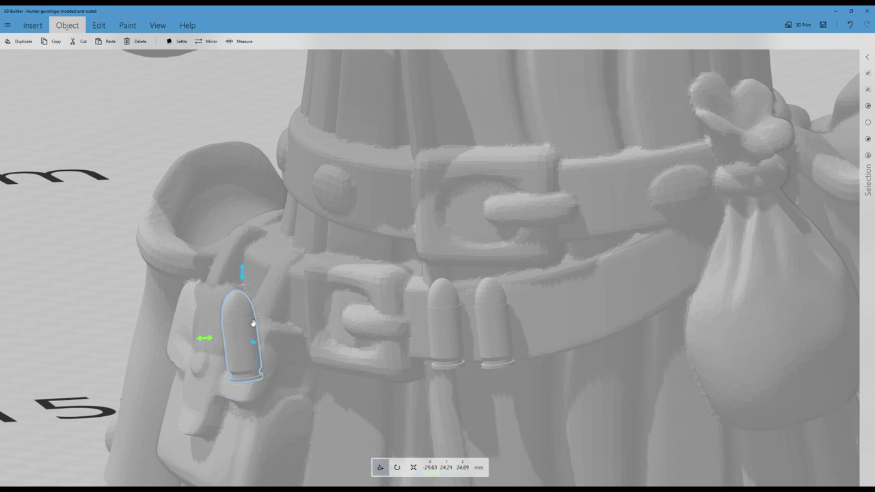
drag(212, 340, 459, 324)
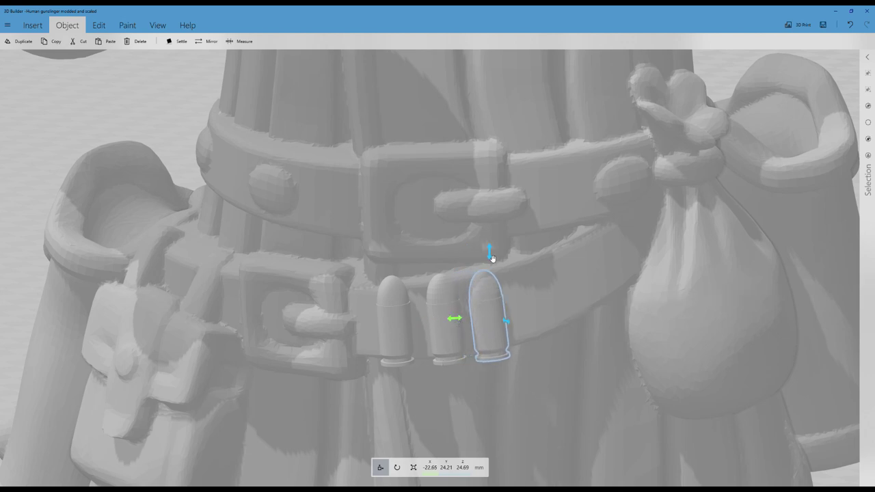
drag(489, 257, 490, 253)
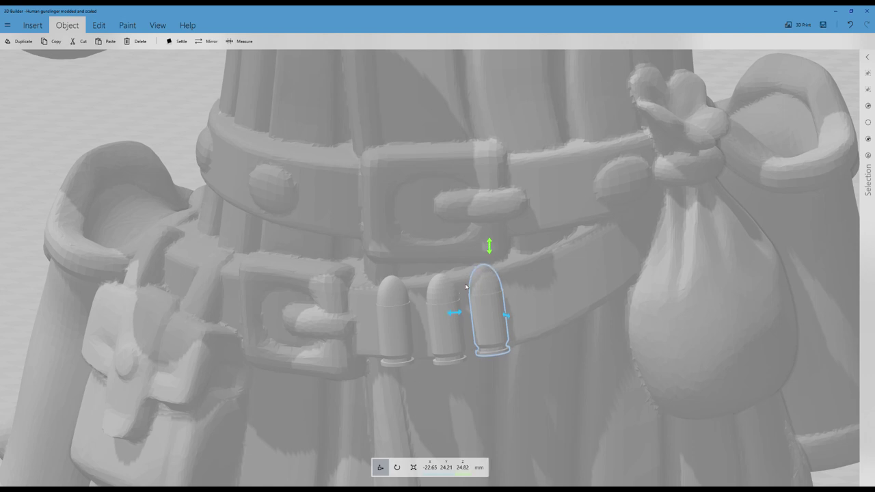
- Tilt the third bullet to a pitch of about -8.29 degrees and shift it sideways to about X -22.57 mm
click(396, 467)
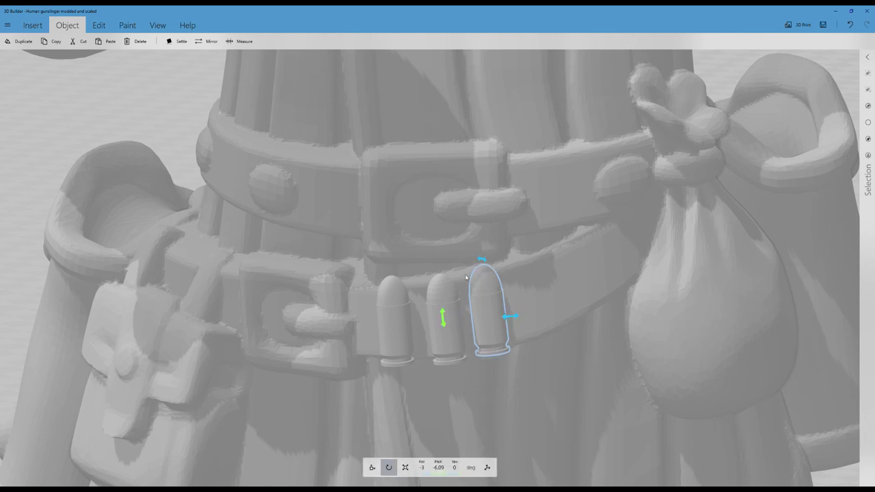
drag(443, 326, 445, 328)
click(372, 468)
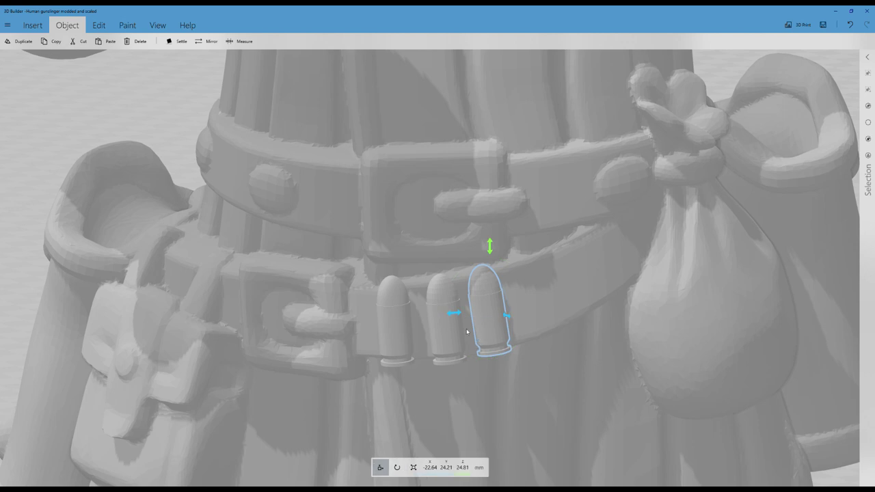
drag(461, 317, 464, 315)
- Tilt the third bullet further along the belt's slope, to a pitch of about -9.84 degrees
drag(386, 217, 376, 176)
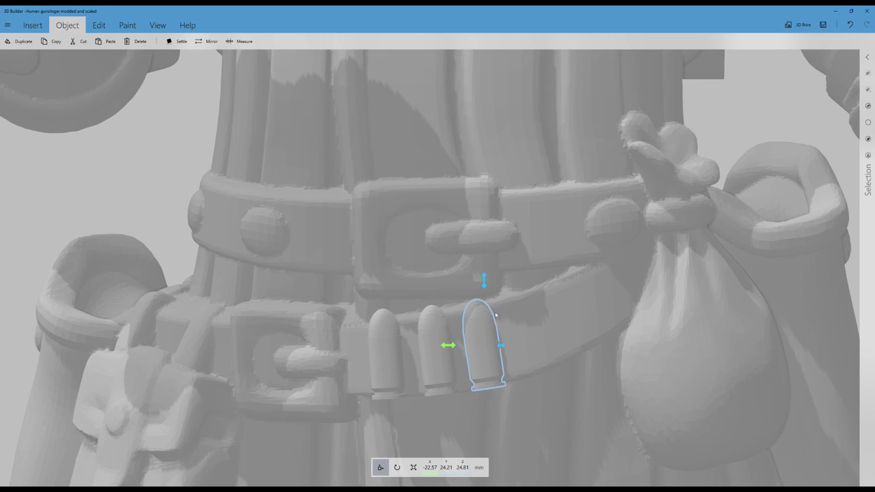
click(396, 467)
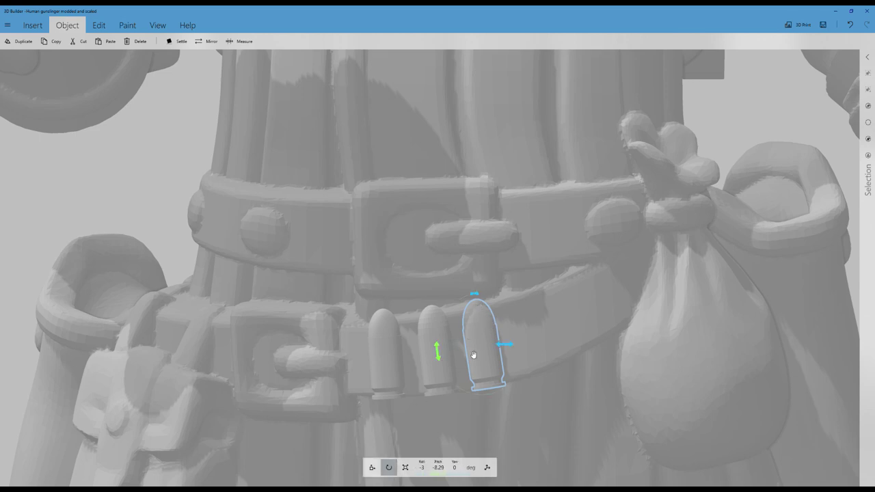
drag(437, 352, 442, 357)
- Pull the third bullet outward from the belt's surface to about Y 24.04 mm
right_drag(571, 393, 429, 385)
drag(429, 385, 232, 418)
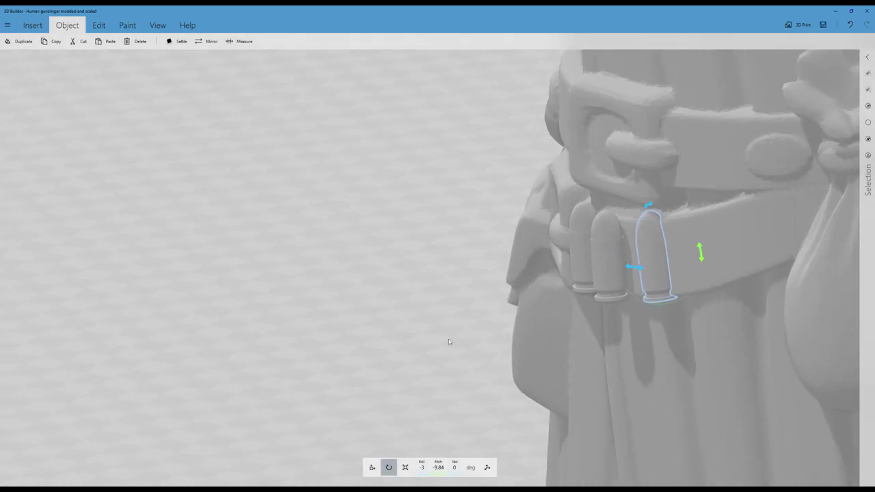
right_drag(448, 341, 379, 423)
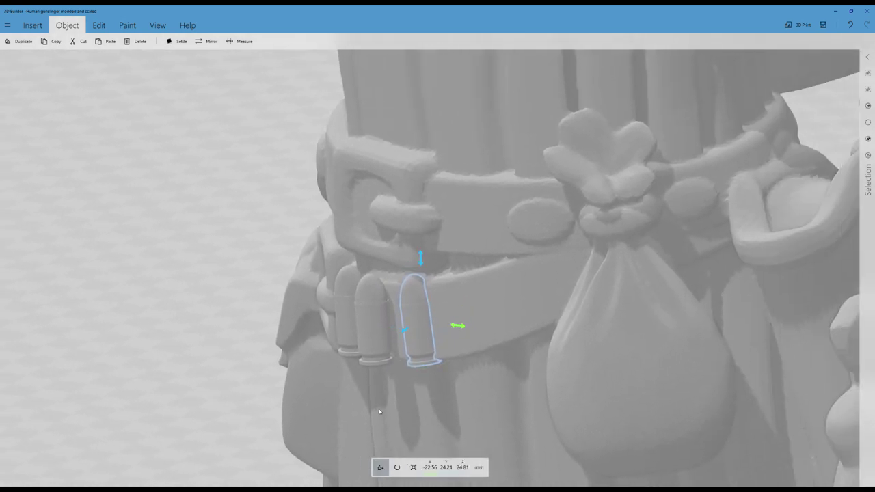
drag(404, 333, 400, 333)
right_drag(401, 332, 440, 340)
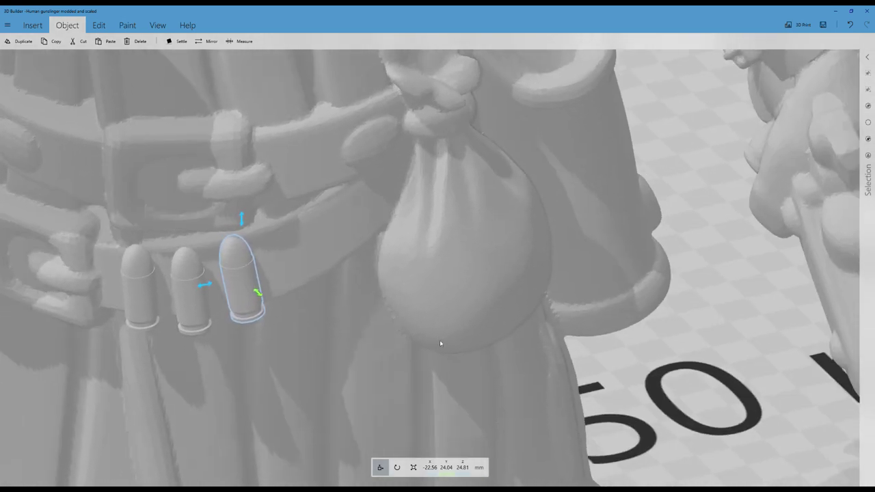
right_drag(262, 188, 263, 159)
drag(332, 214, 336, 150)
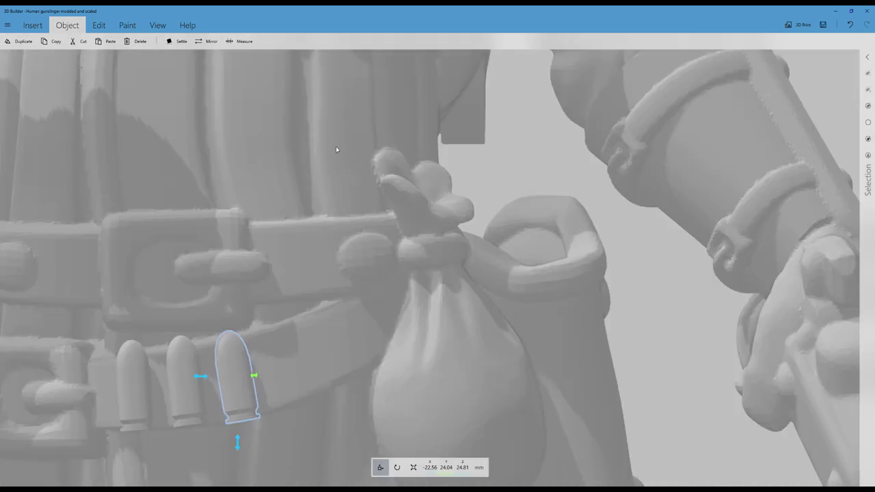
- Pull the third bullet slightly further outward from the belt's surface, to about Y 23.91 mm
right_drag(337, 149, 334, 155)
right_drag(401, 291, 239, 278)
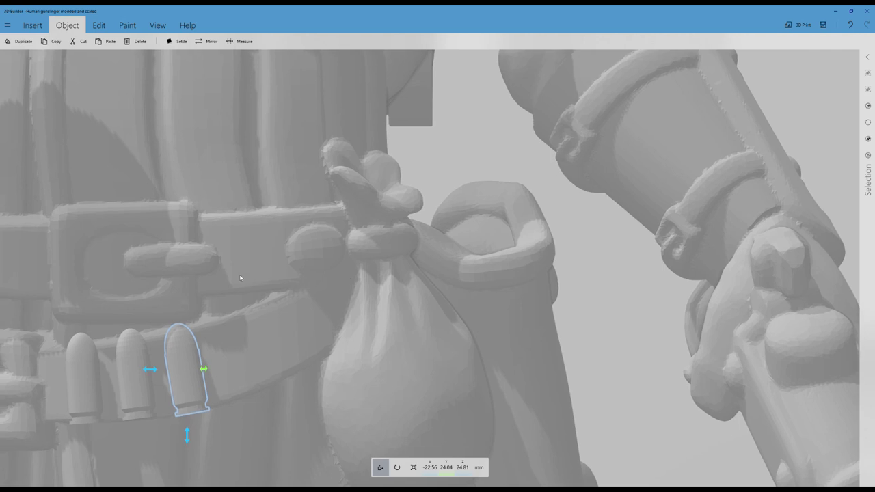
drag(239, 277, 148, 267)
right_drag(139, 217, 230, 272)
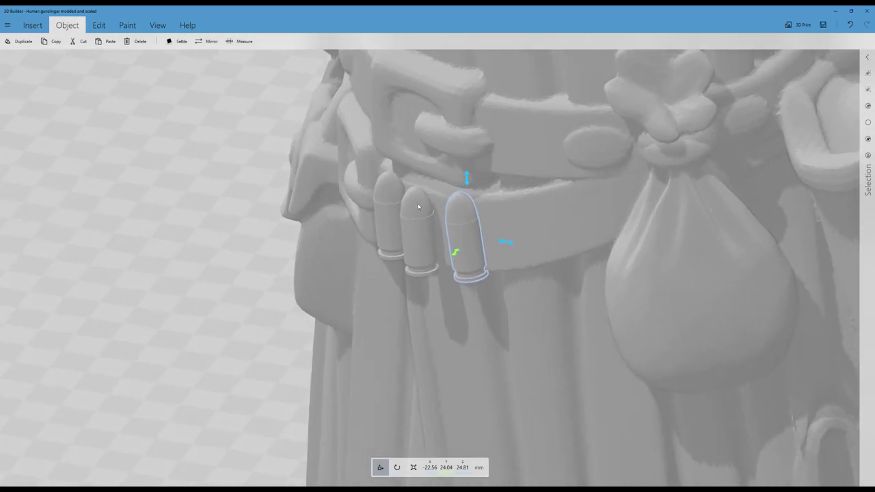
right_drag(229, 219, 128, 220)
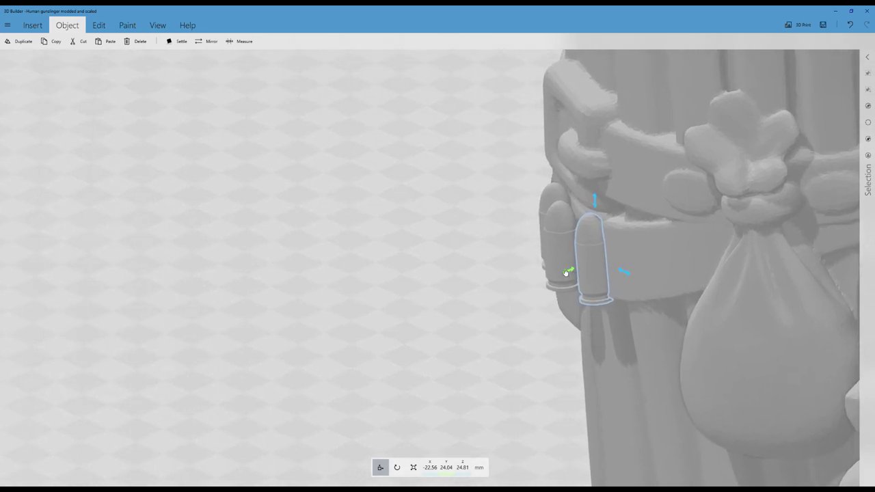
drag(570, 273, 567, 273)
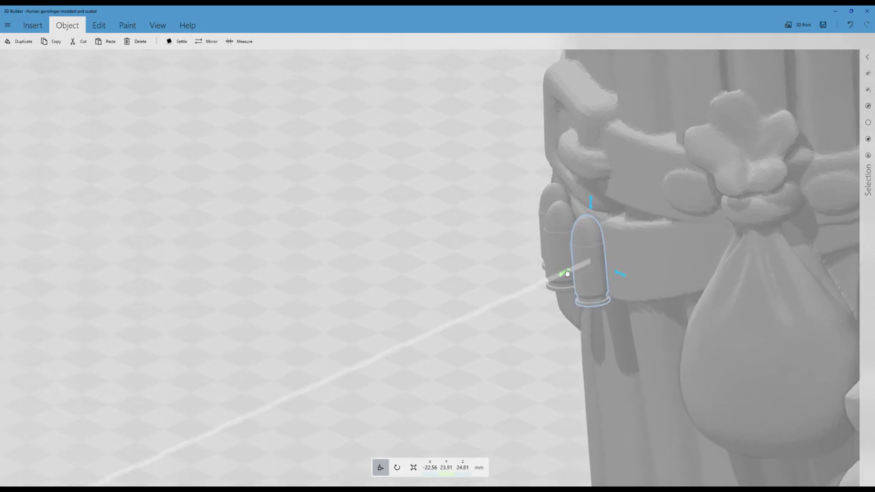
- Duplicate the third bullet and place the copy beside it on the belt, at about X -21.48 mm, Y 24.01 mm, Z 25.07 mm
drag(451, 236, 611, 249)
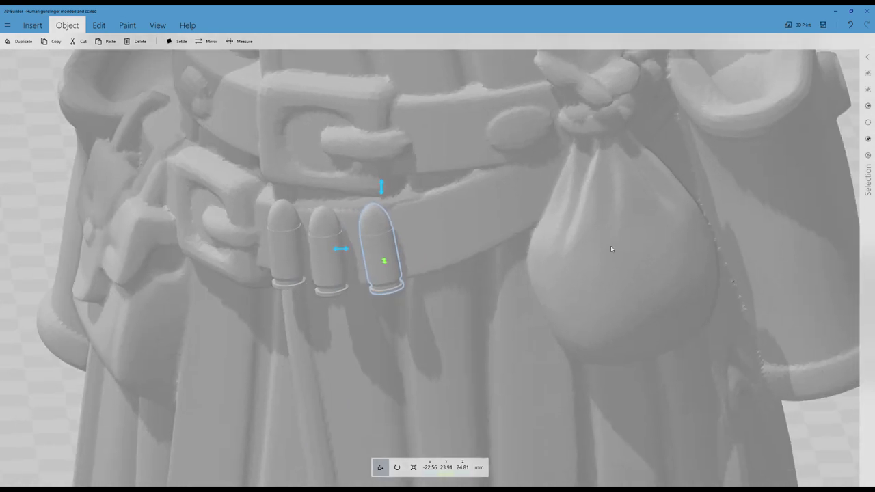
drag(488, 316, 635, 244)
right_drag(634, 244, 571, 268)
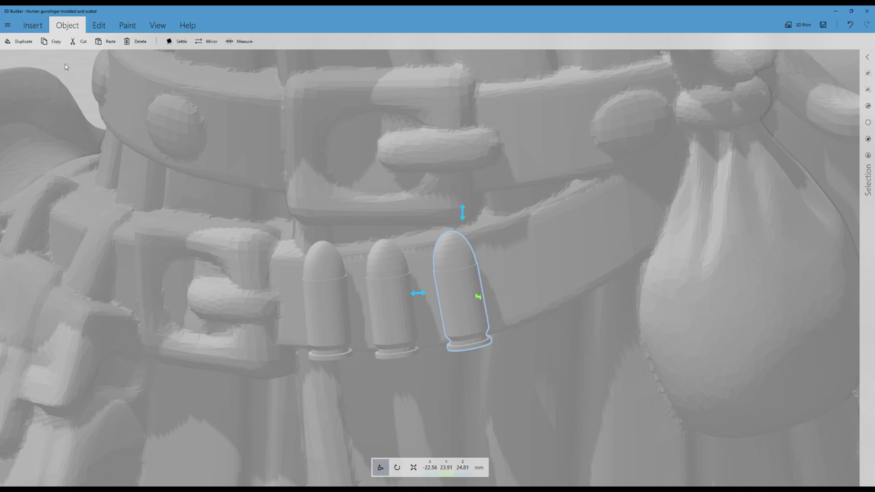
click(20, 41)
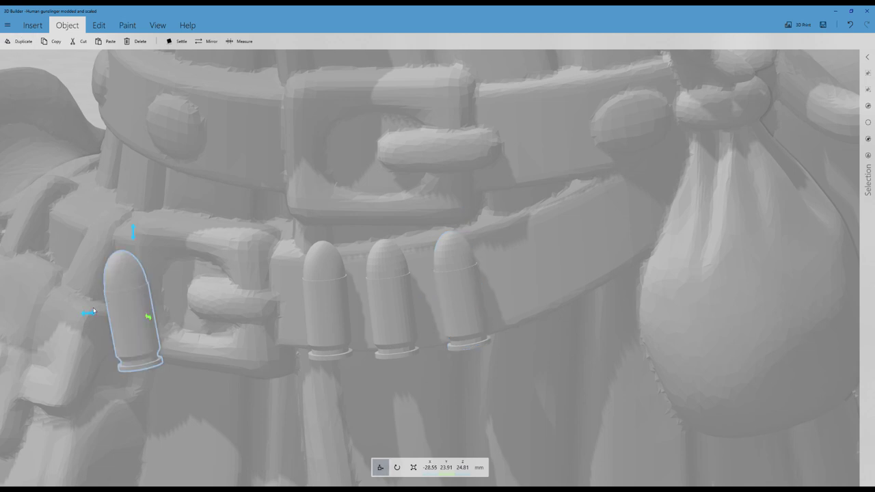
drag(148, 316, 472, 290)
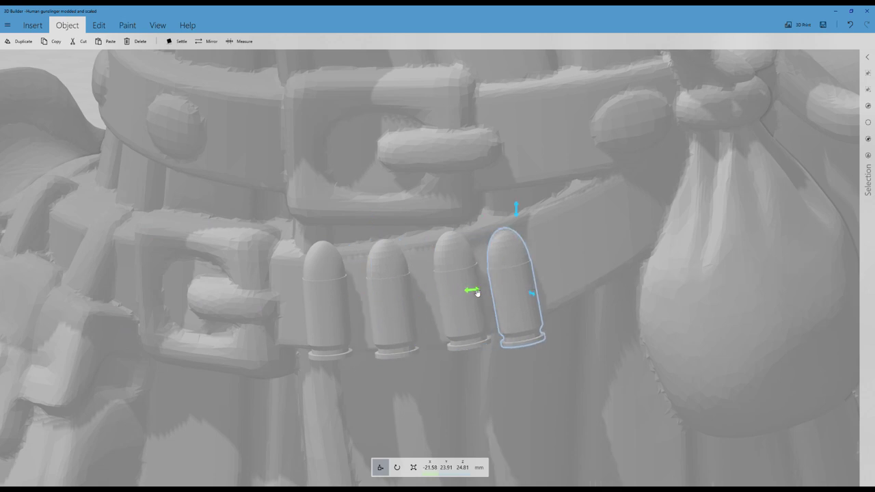
drag(533, 295, 533, 294)
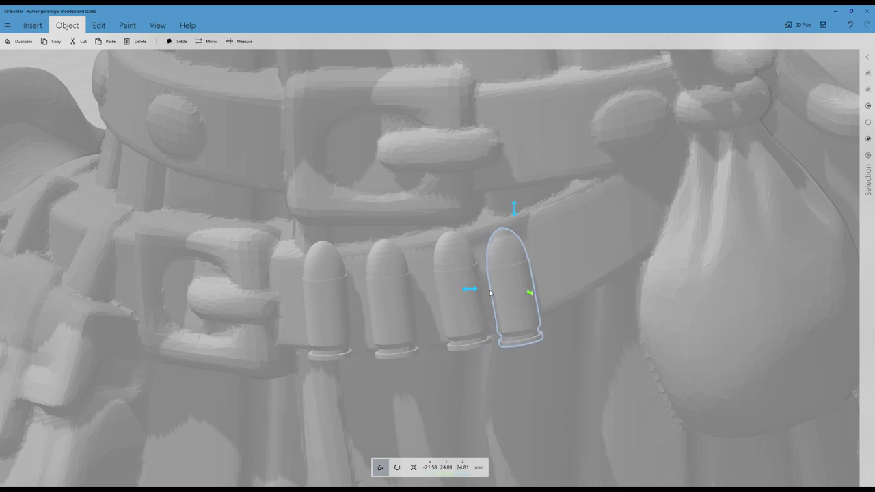
drag(478, 290, 483, 290)
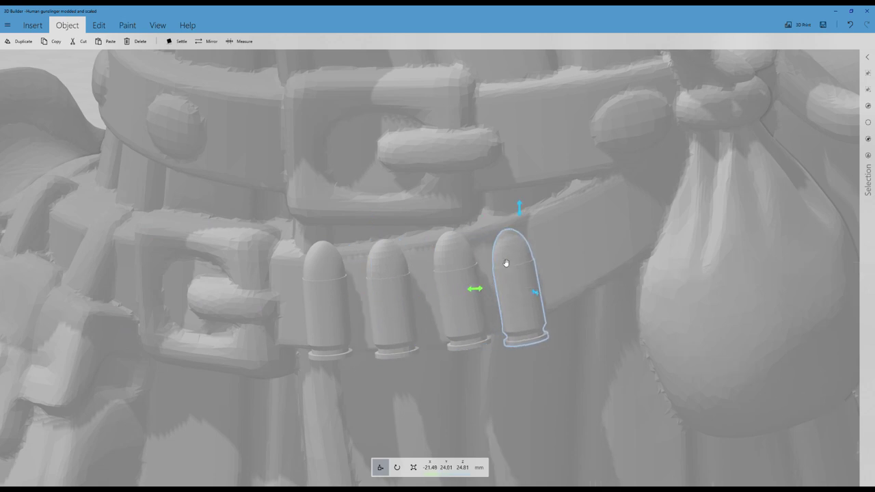
drag(521, 214, 518, 198)
- Tilt the fourth bullet along the belt's slope to a pitch of about -14.67 degrees
click(396, 468)
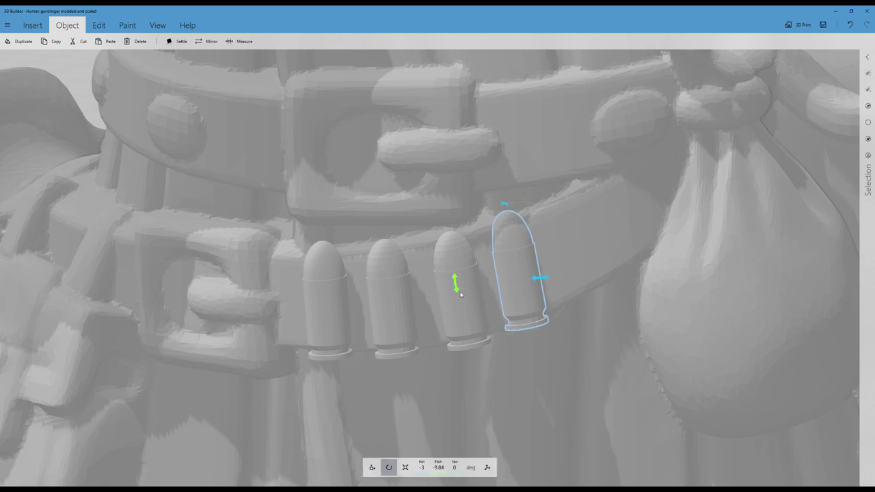
drag(457, 290, 456, 298)
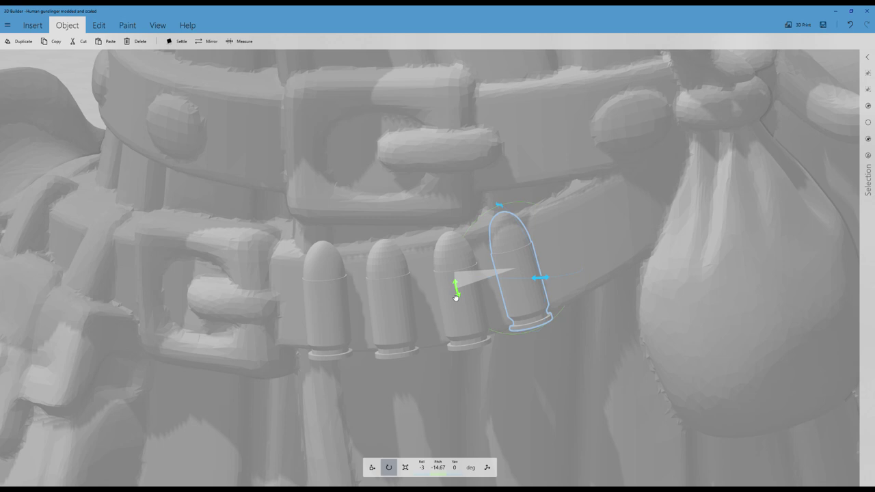
drag(456, 298, 456, 298)
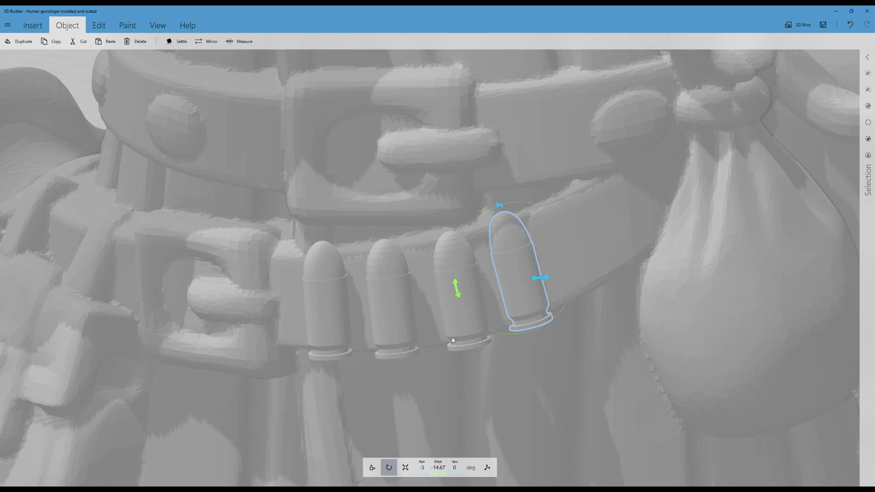
- Pull the fourth bullet outward from the belt's surface to about Y 23.62 mm
click(372, 468)
drag(538, 279, 539, 278)
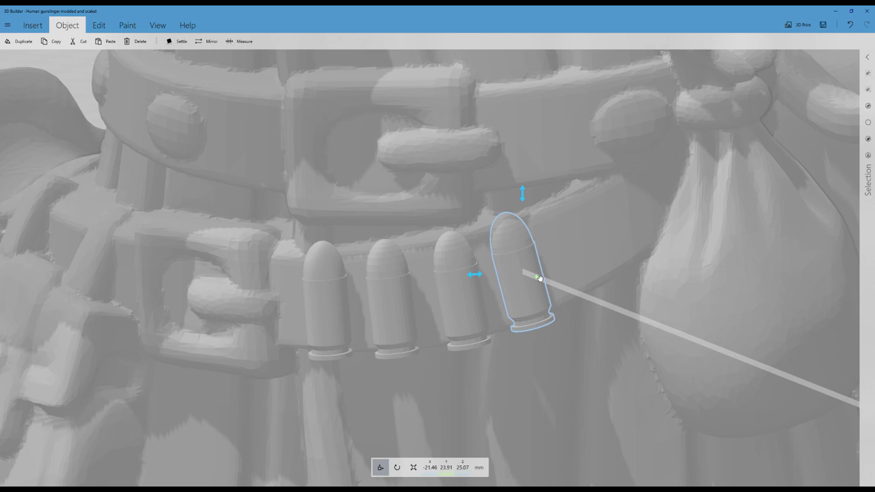
drag(540, 278, 542, 279)
right_drag(581, 363, 411, 377)
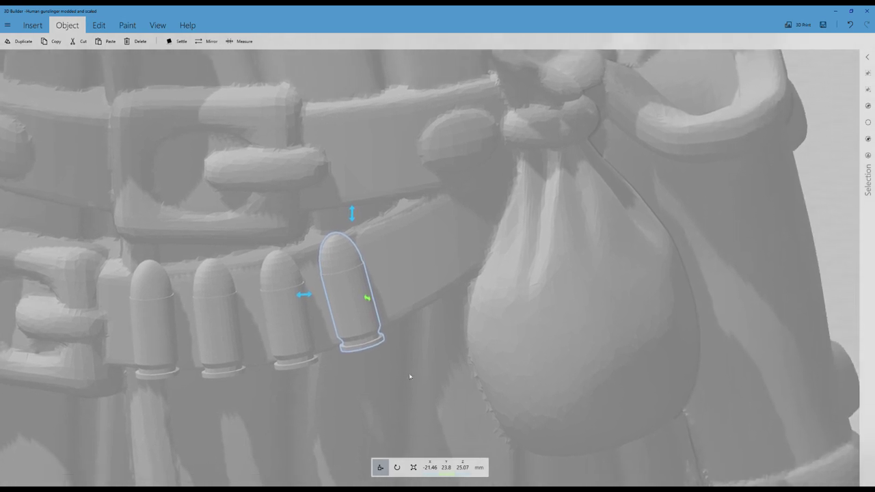
drag(410, 376, 211, 389)
right_drag(212, 389, 186, 389)
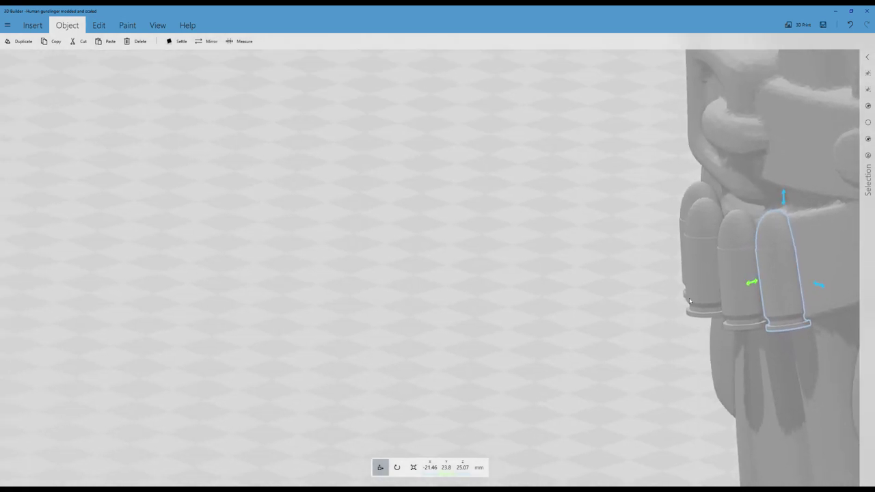
drag(750, 286, 745, 290)
- Duplicate the fourth bullet and place the copy beside it on the rising belt, at about X -20.35 mm, Y 23.8 mm, Z 25.42 mm
right_drag(708, 289, 719, 329)
scroll(589, 336, down, 2)
right_drag(497, 363, 609, 377)
middle_drag(624, 348, 498, 355)
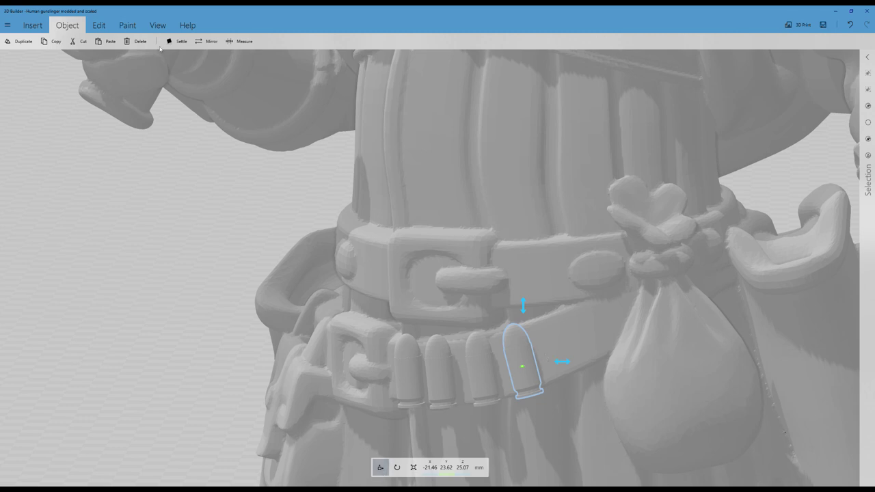
click(19, 41)
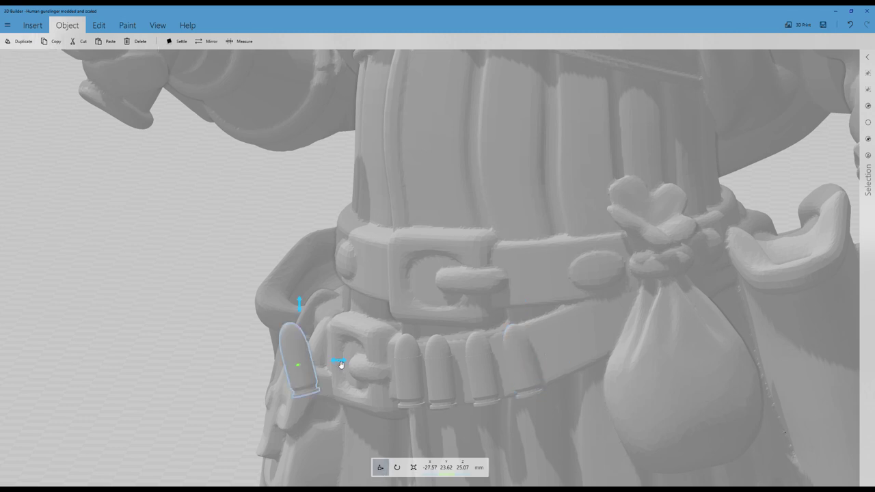
drag(340, 364, 556, 296)
- Tilt the fifth bullet to a pitch of about -18.99 degrees and raise it to about Z 25.63 mm
click(397, 467)
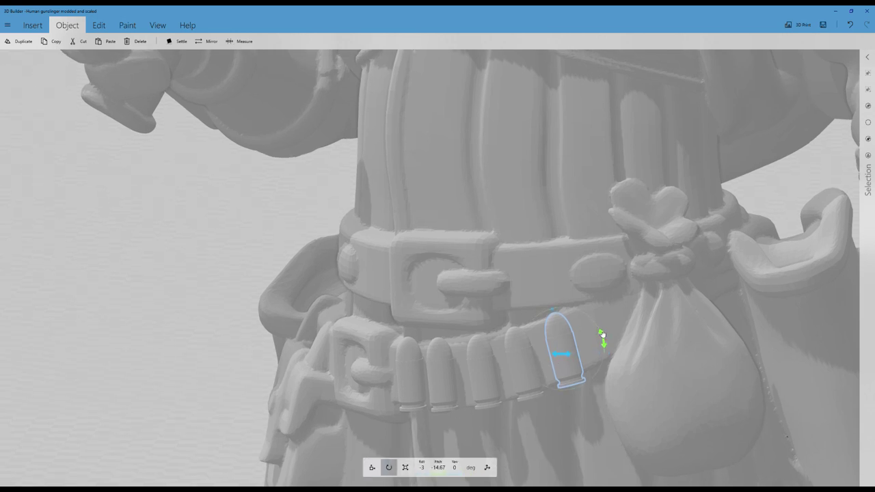
drag(601, 335, 599, 331)
right_drag(481, 284, 375, 259)
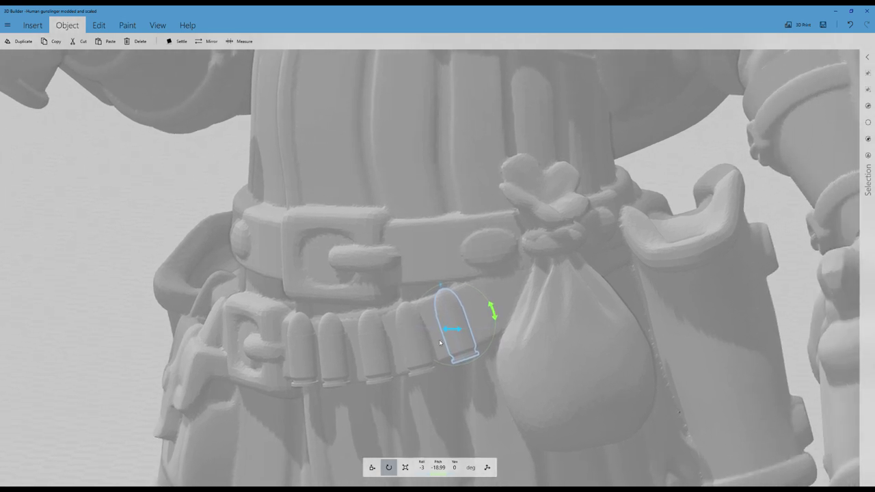
click(371, 468)
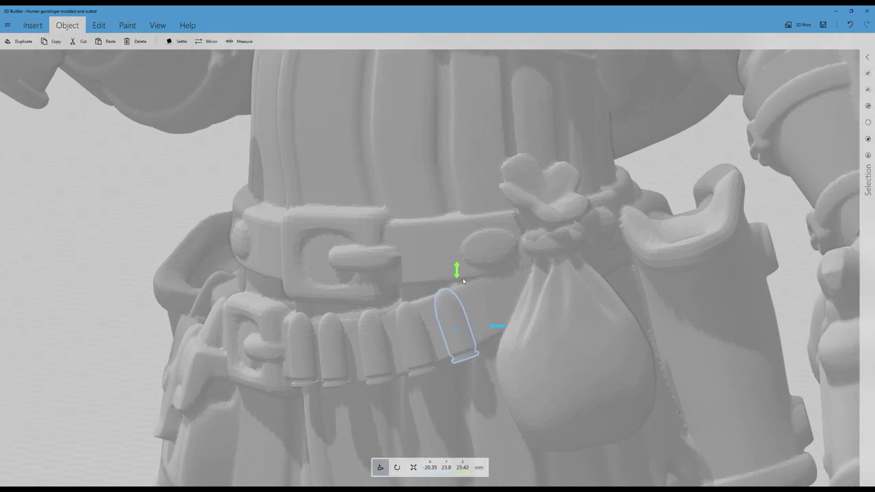
drag(458, 274, 459, 270)
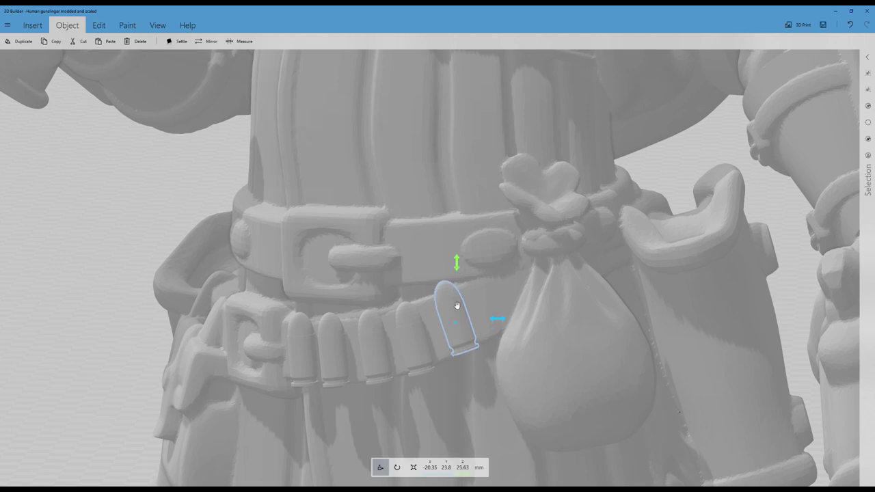
- Tilt the fifth bullet further to a pitch of about -21.84 degrees and reposition it to about X -20.47 mm, Z 25.45 mm
click(395, 467)
drag(496, 302, 494, 302)
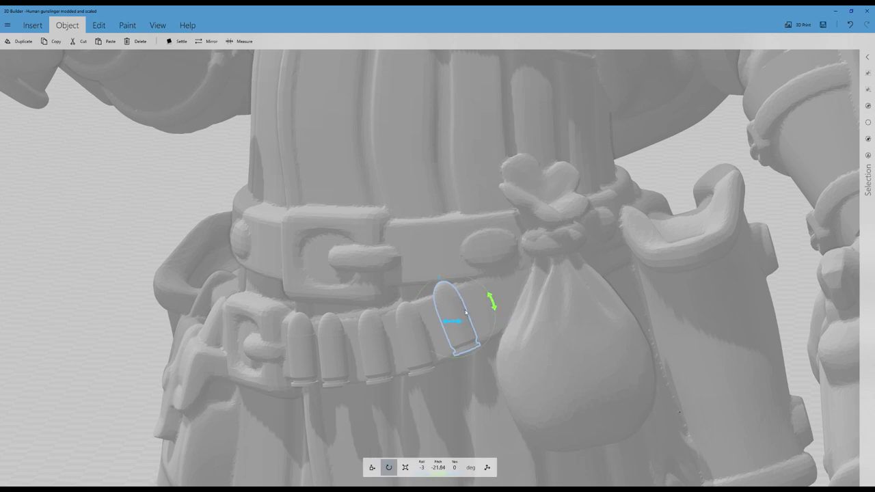
click(372, 467)
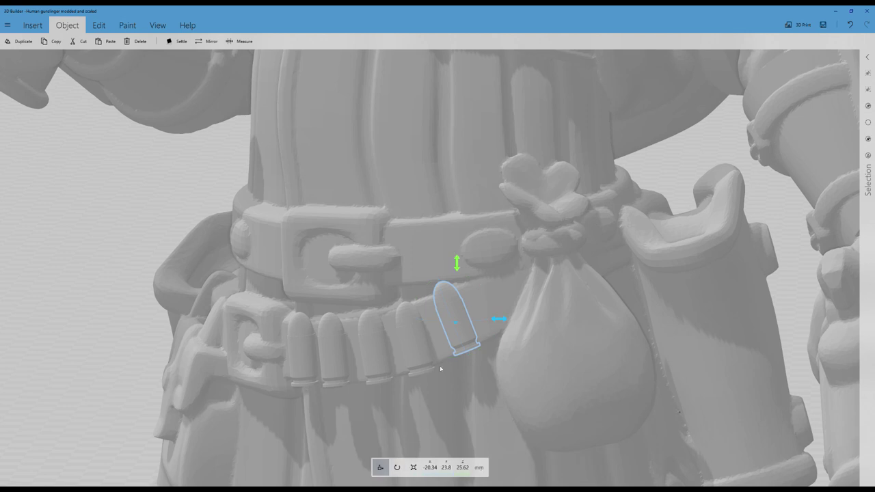
drag(503, 322, 498, 322)
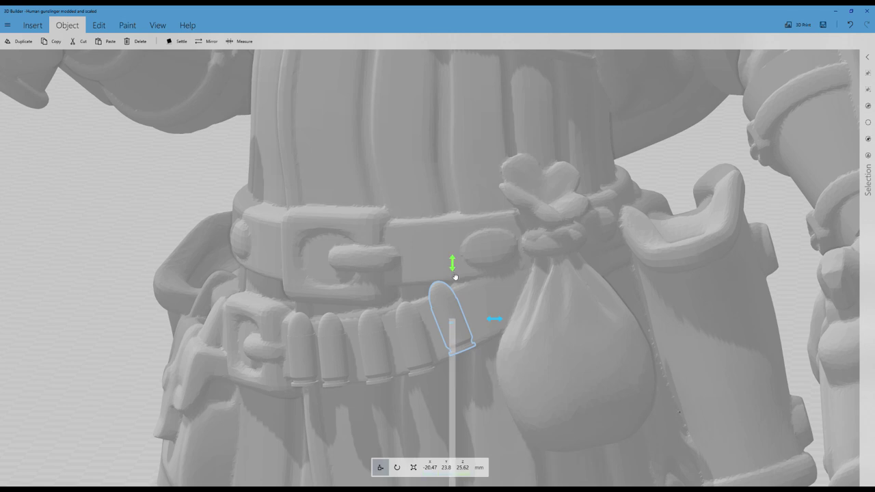
drag(455, 276, 456, 281)
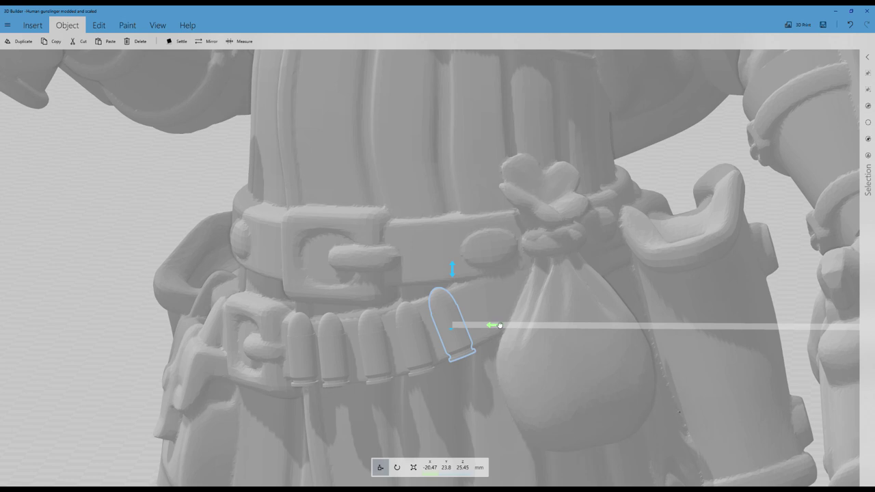
drag(500, 325, 500, 326)
drag(501, 325, 498, 326)
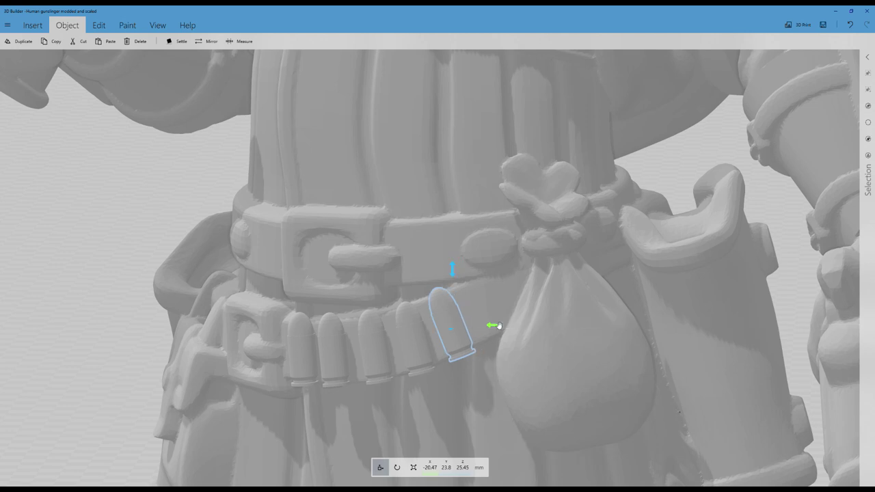
- Set the X position of the last front belt bullet beside the pouch to -20.37 mm
click(431, 468)
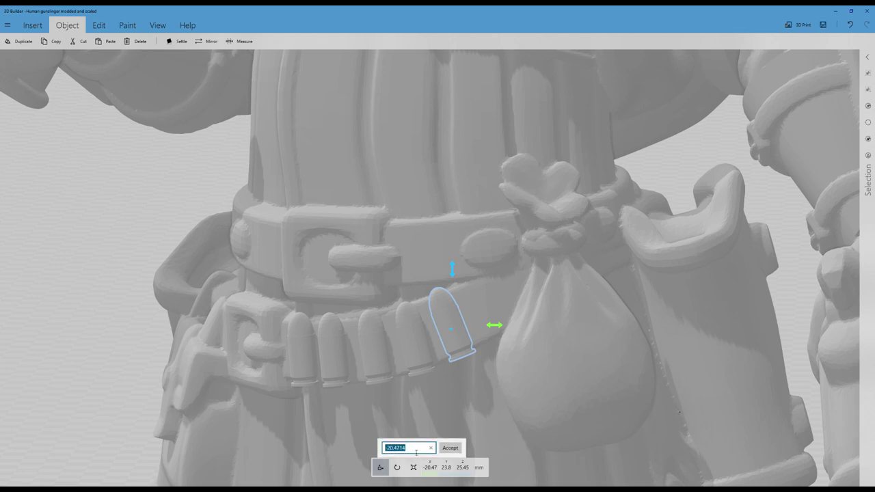
click(404, 448)
drag(395, 451, 410, 453)
text(37)
click(454, 448)
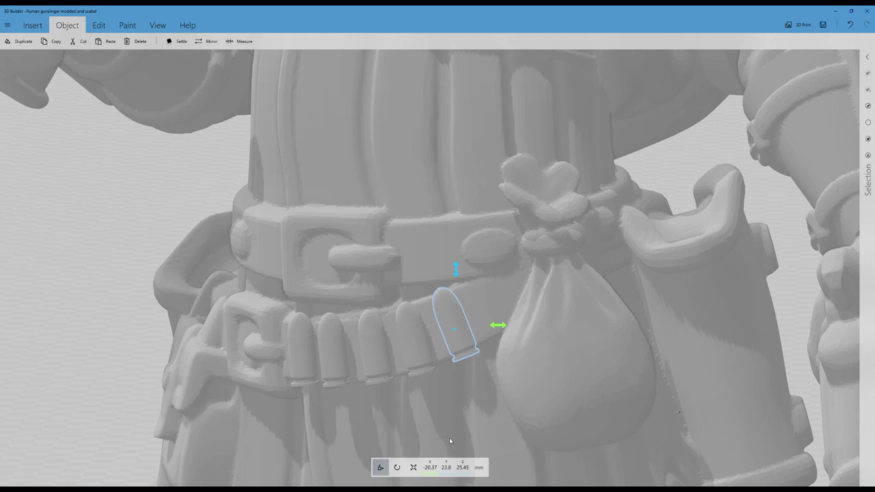
- Move the bullet beside the pouch outward from the belt to a Y position of about 23.5 mm
scroll(482, 392, down, 3)
drag(482, 392, 140, 465)
scroll(347, 338, up, 3)
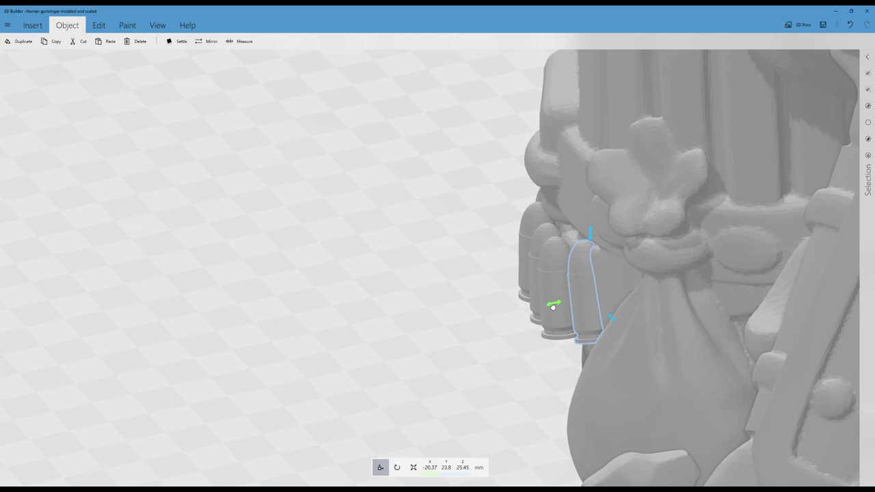
drag(552, 304, 487, 405)
- Duplicate the bullet and move the copy behind the figure to a Y position of about 45 mm
drag(294, 321, 459, 282)
scroll(459, 282, down, 6)
drag(257, 307, 391, 270)
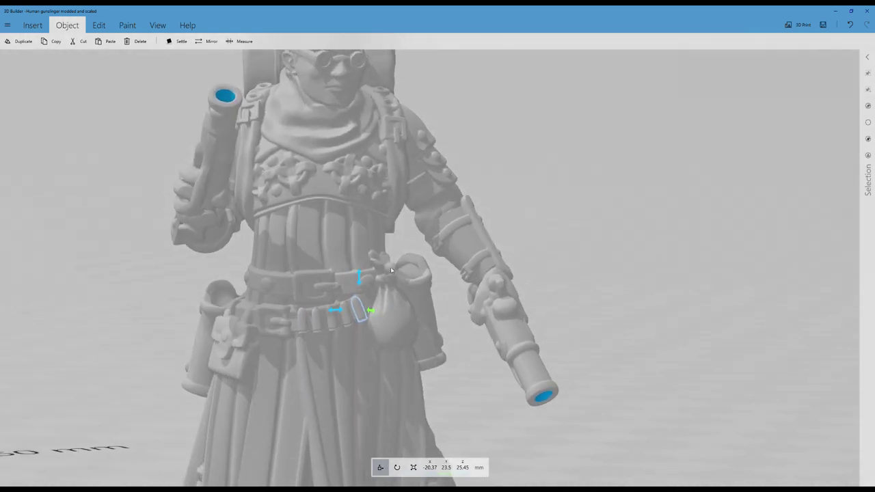
right_drag(391, 271, 352, 273)
scroll(337, 328, up, 5)
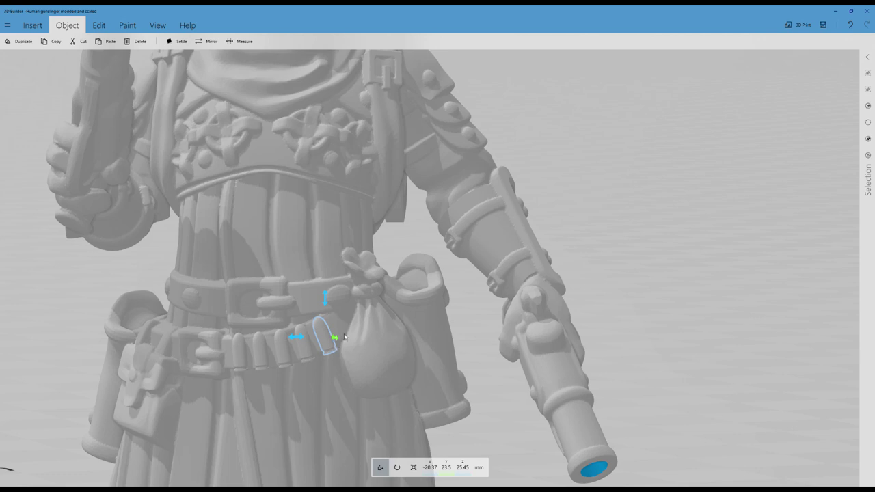
scroll(346, 356, down, 5)
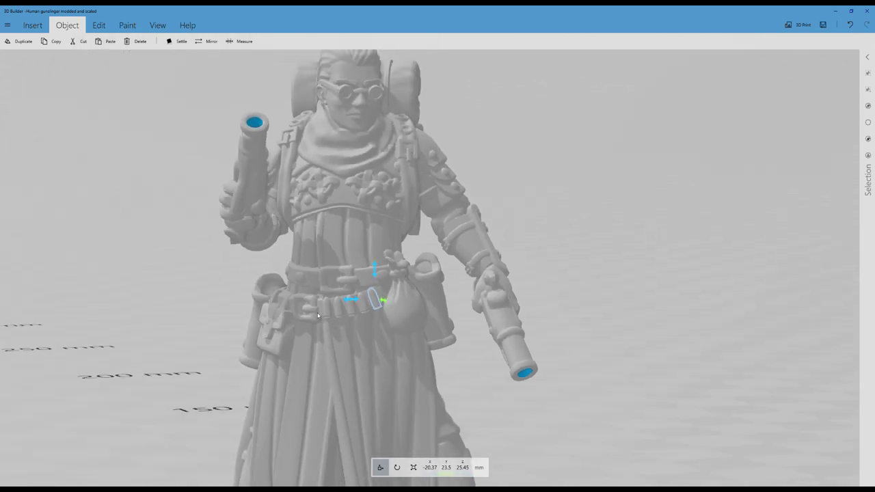
scroll(402, 295, down, 2)
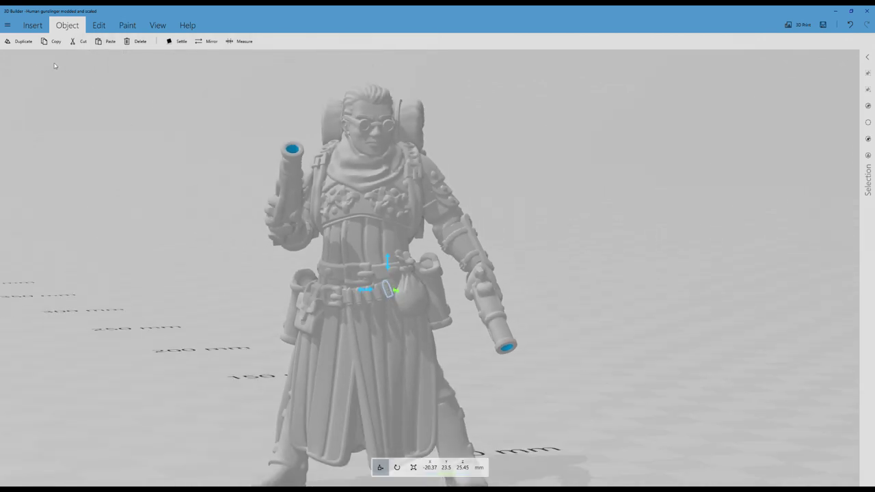
click(19, 42)
drag(348, 295, 289, 270)
- Shift the copied bullet sideways behind the figure's coat to an X position of about -19.1 mm
right_drag(583, 272, 296, 334)
drag(296, 336, 867, 305)
drag(6, 381, 404, 385)
scroll(404, 385, down, 3)
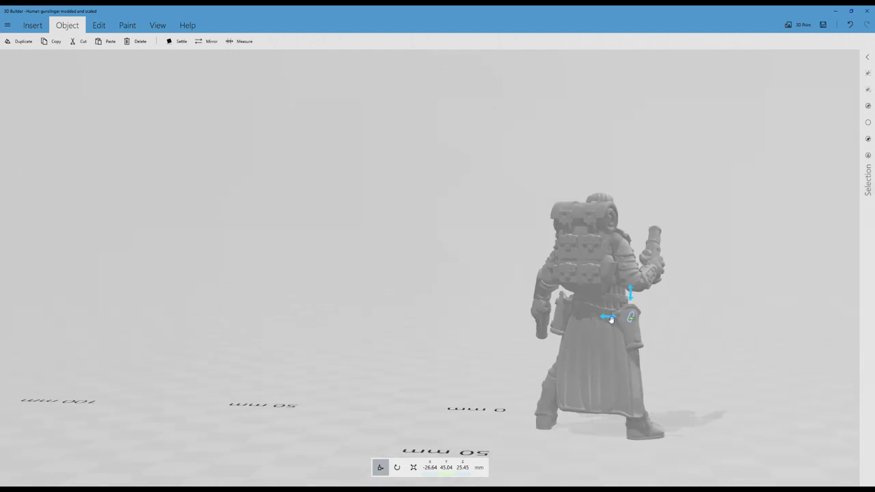
drag(611, 319, 478, 343)
- Place the copied bullet on the rear of the lower belt beside the holster, at about X -22.84, Y 35.26 mm, and rotate it nearly upright
scroll(478, 343, up, 4)
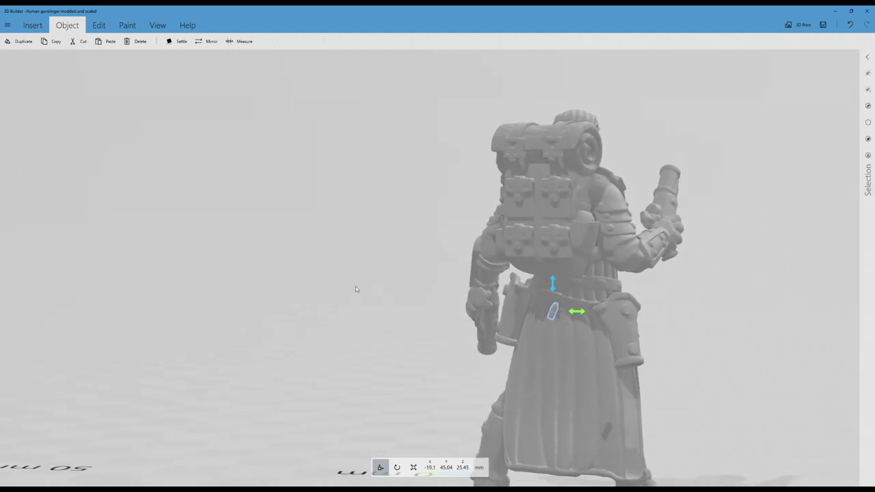
right_drag(355, 289, 228, 271)
drag(197, 305, 297, 313)
scroll(341, 339, up, 3)
right_drag(408, 367, 146, 337)
scroll(147, 321, up, 3)
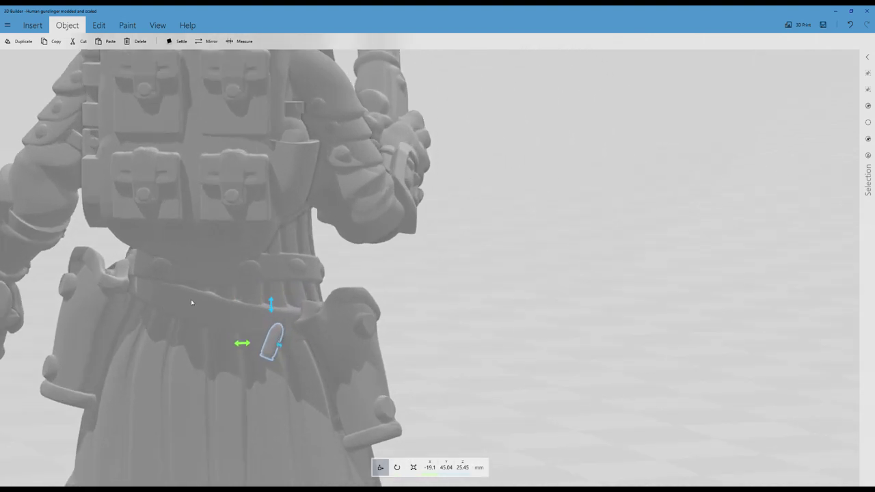
right_drag(191, 302, 357, 296)
right_drag(407, 287, 506, 294)
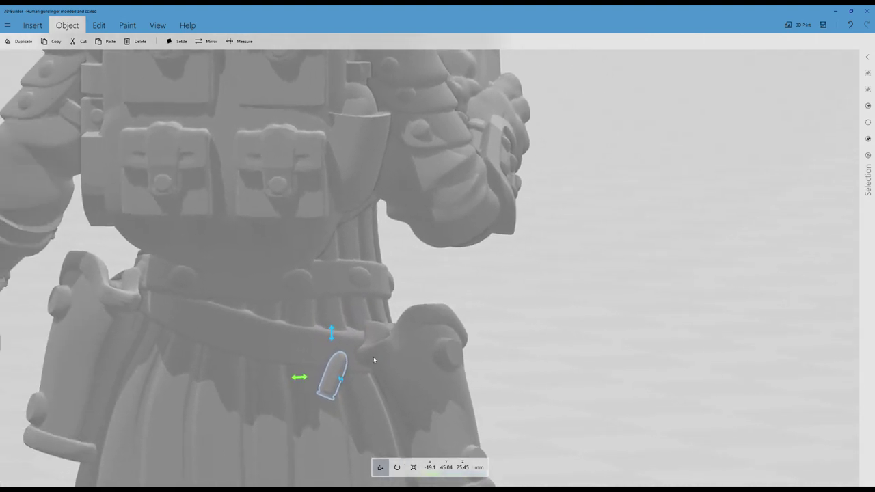
drag(342, 379, 337, 359)
right_drag(454, 347, 378, 344)
drag(203, 374, 225, 350)
click(396, 467)
click(372, 467)
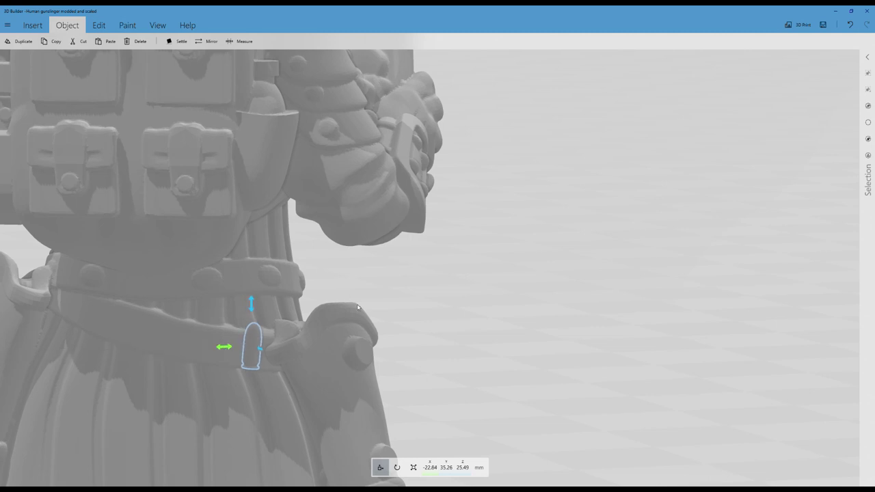
- Lower the rear bullet to about Z 25.32 mm and shift it along the belt to about X -22.62 mm
right_drag(396, 295, 502, 203)
scroll(514, 212, up, 3)
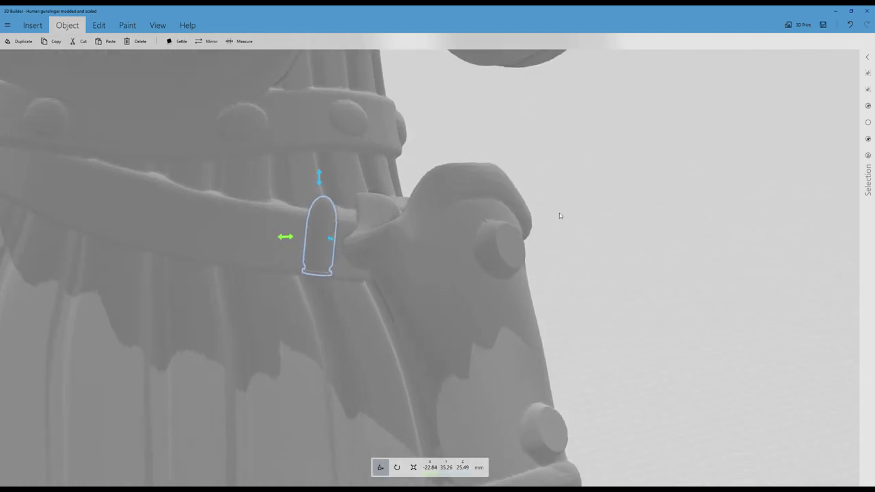
scroll(560, 215, up, 2)
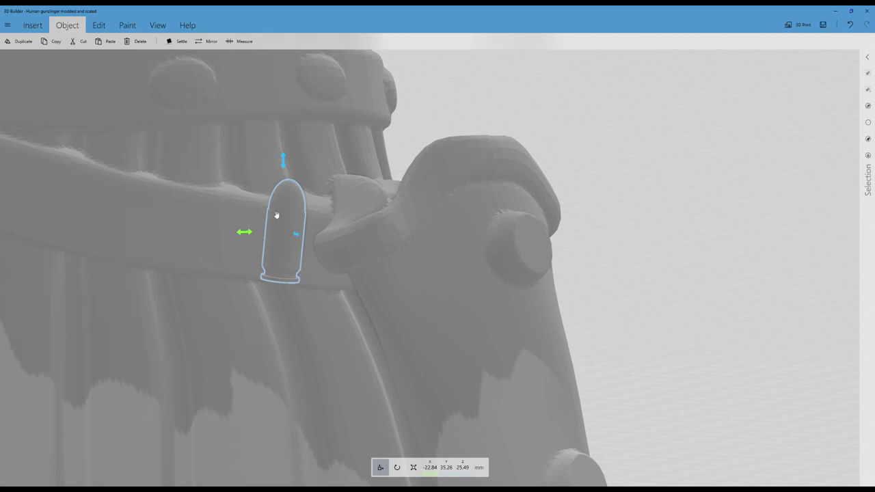
drag(283, 163, 286, 177)
drag(244, 241, 233, 241)
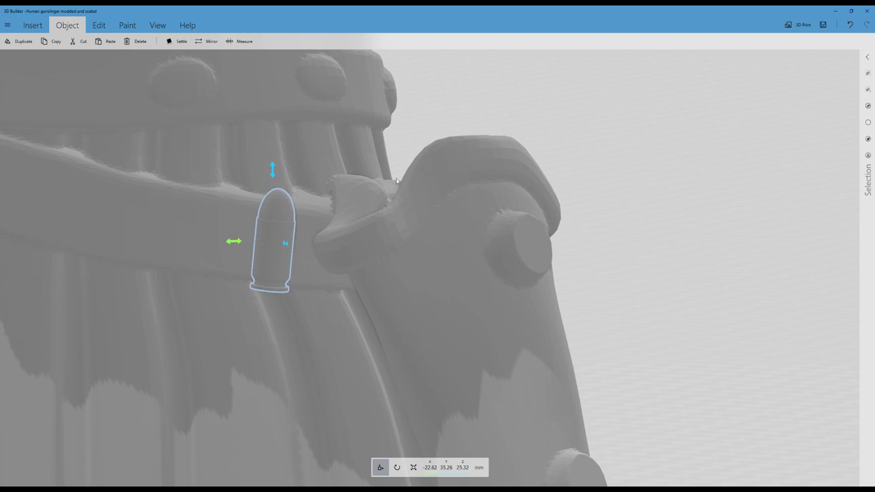
- Push the rear bullet into the belt to a Y position of about 34.88 mm
scroll(396, 181, down, 3)
drag(400, 184, 592, 321)
right_drag(613, 300, 685, 322)
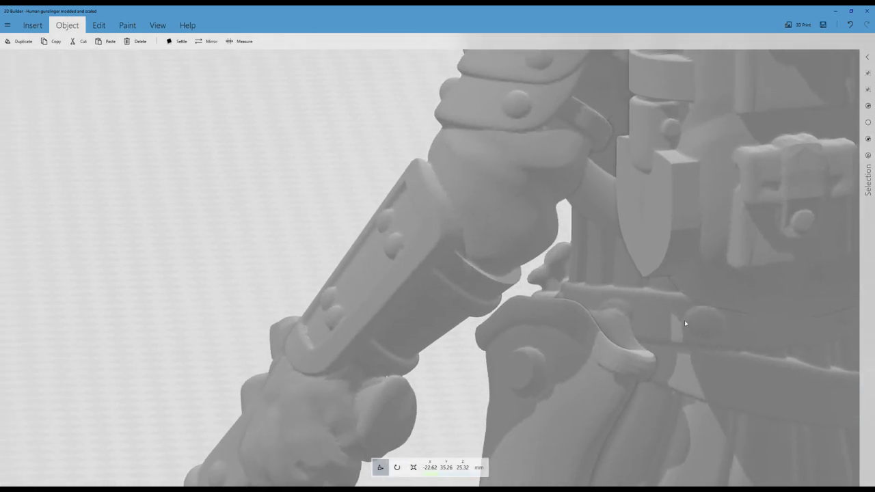
scroll(685, 320, down, 2)
right_drag(581, 278, 416, 240)
scroll(507, 236, up, 2)
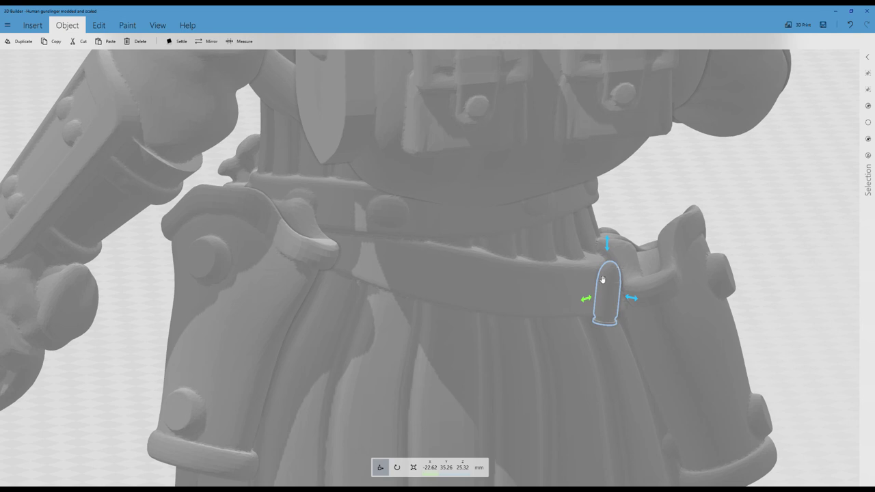
drag(634, 299, 625, 299)
- Tilt the rear bullet to a roll of about 5.79° and nudge it slightly closer to the belt
click(396, 467)
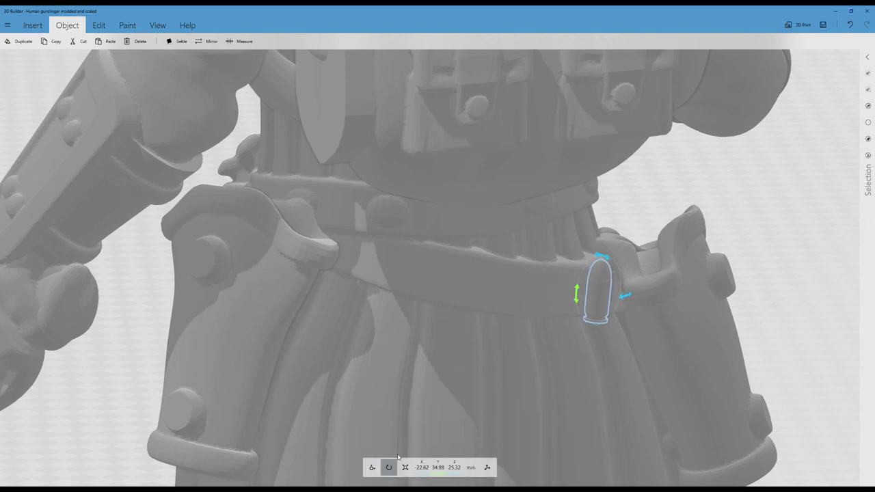
drag(608, 266, 599, 256)
click(372, 468)
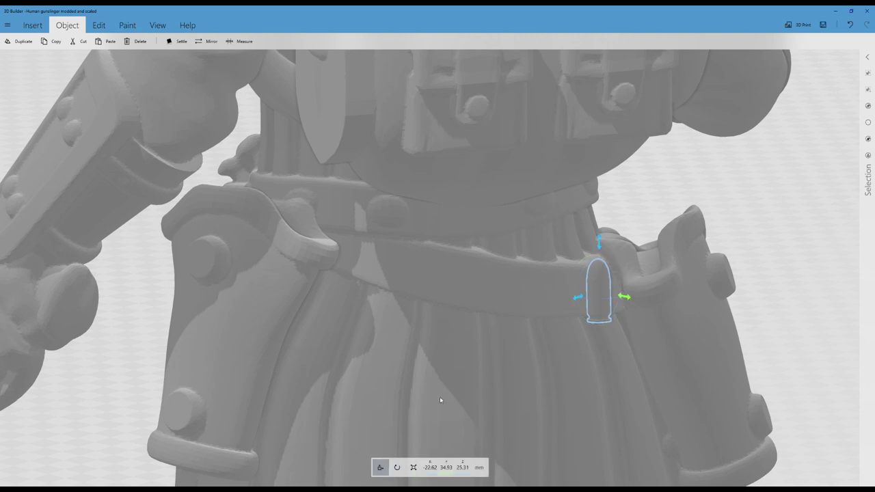
drag(628, 296, 625, 296)
- Tilt the rear bullet further to a roll of about 11.49° and reposition it at about Y 34.74, Z 25.63 mm
click(397, 467)
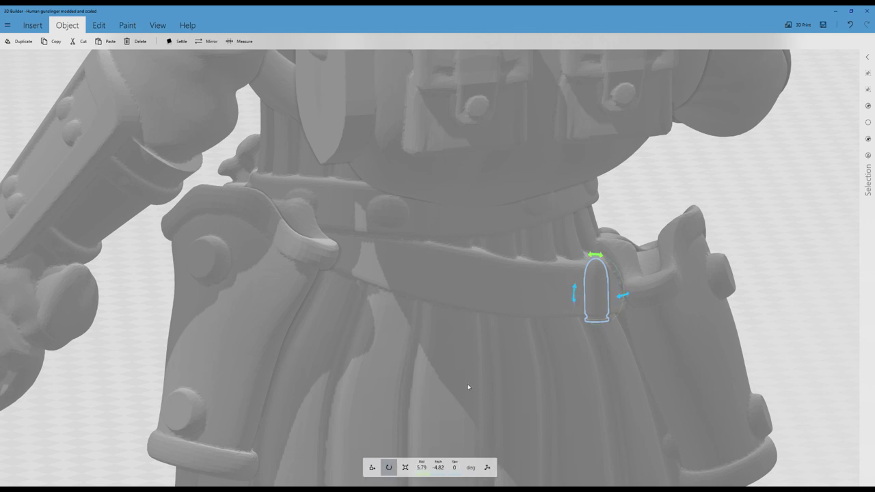
drag(603, 259, 599, 257)
click(371, 468)
drag(626, 297, 628, 297)
drag(597, 244, 595, 234)
- Rotate the rear bullet to a pitch of about -11.07° so it follows the slope of the belt
scroll(627, 233, down, 3)
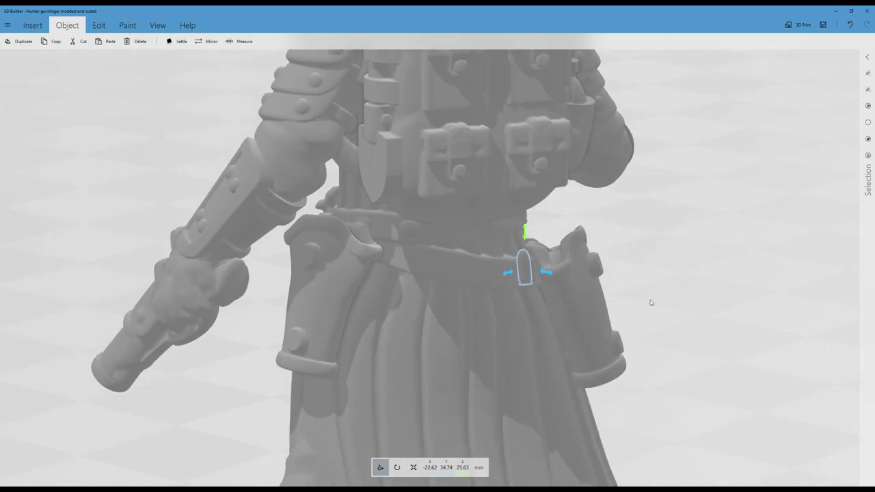
right_drag(652, 303, 366, 311)
drag(365, 311, 231, 376)
scroll(231, 377, up, 2)
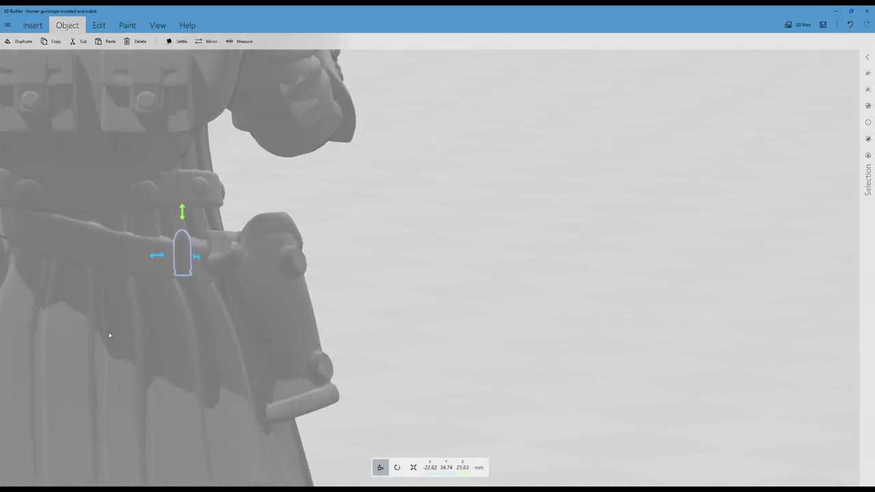
right_drag(109, 336, 292, 346)
scroll(292, 344, up, 2)
scroll(301, 343, up, 2)
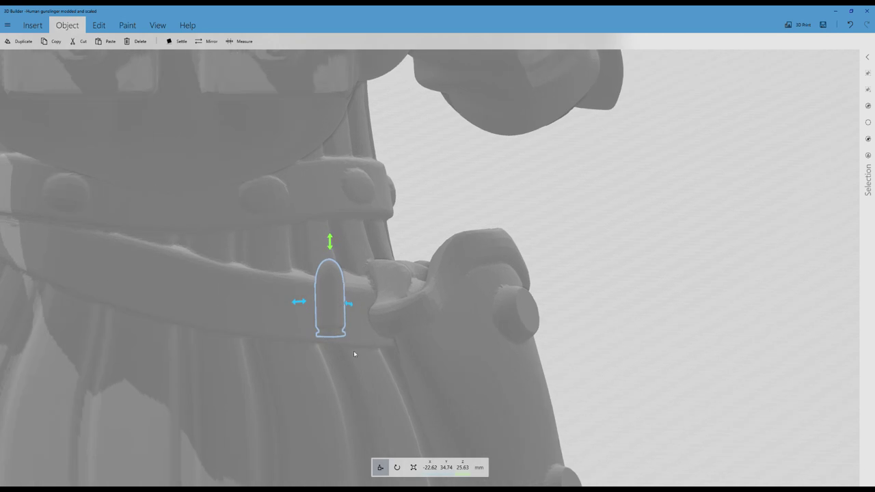
click(398, 467)
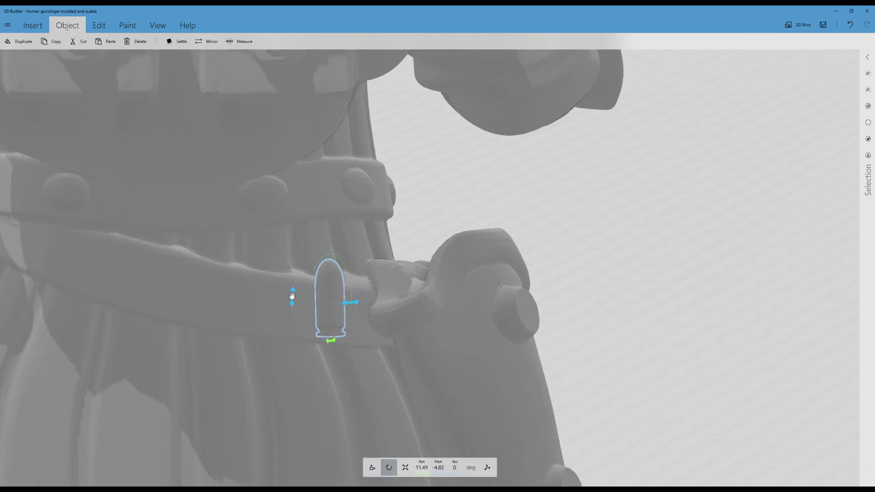
drag(292, 296, 294, 288)
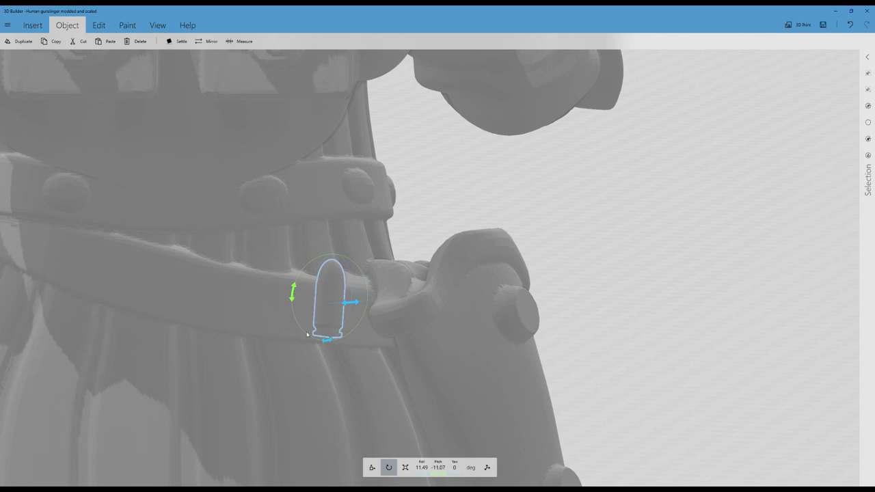
- Lower the rear bullet on the belt to a Z position of about 25.46 mm
right_drag(283, 385, 221, 406)
drag(221, 406, 212, 394)
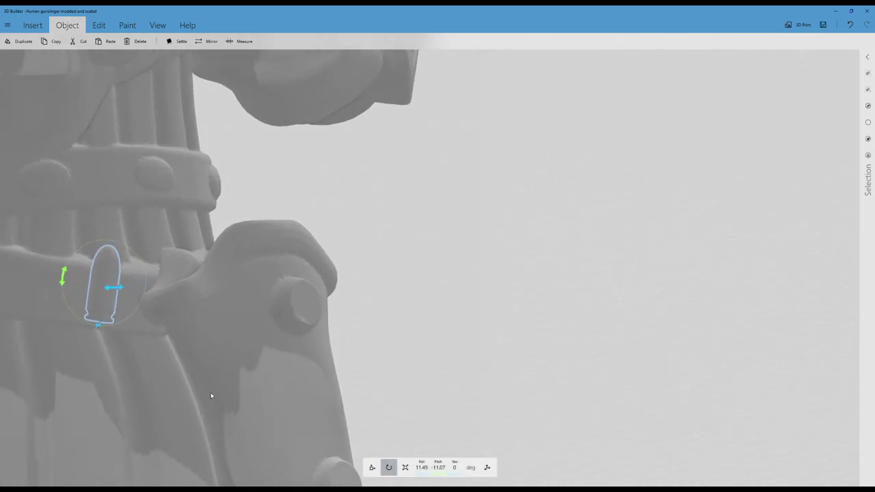
right_drag(89, 394, 323, 349)
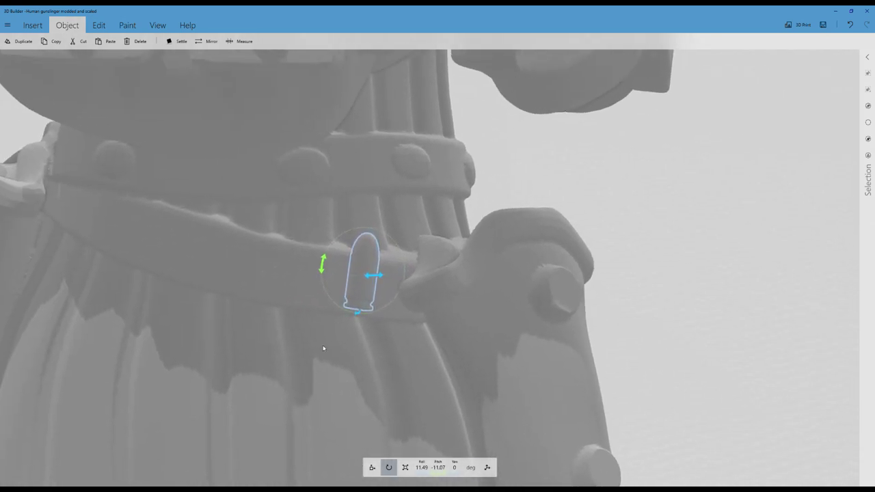
click(372, 467)
drag(362, 217, 362, 221)
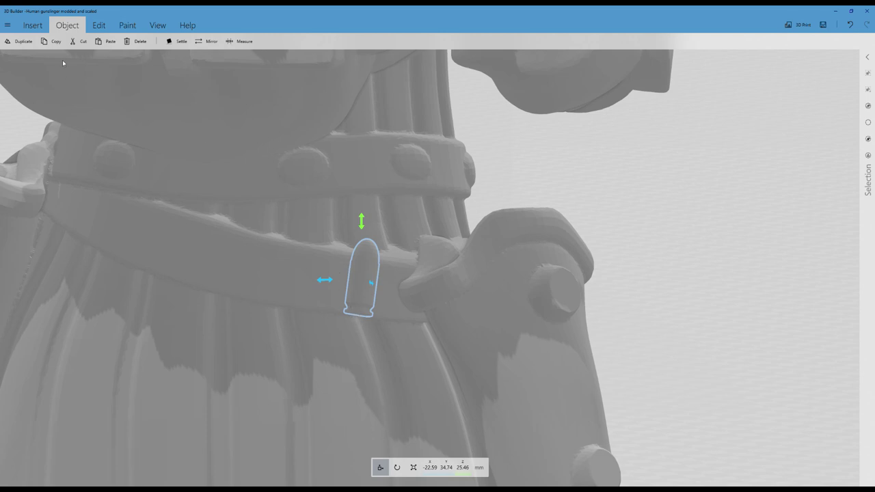
- Duplicate the rear bullet and place the copy next to it, farther from the holster, at about X -21.42, Y 34.22 mm
click(21, 41)
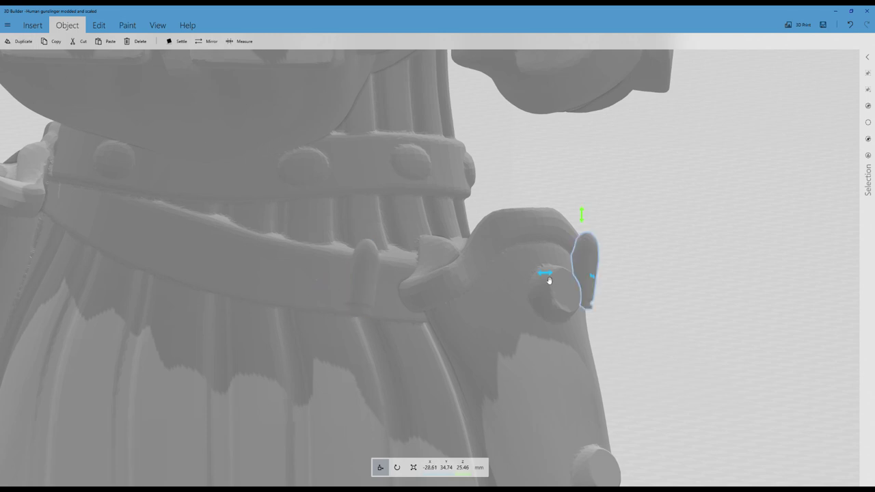
drag(547, 276, 278, 284)
drag(234, 352, 259, 370)
scroll(253, 366, up, 2)
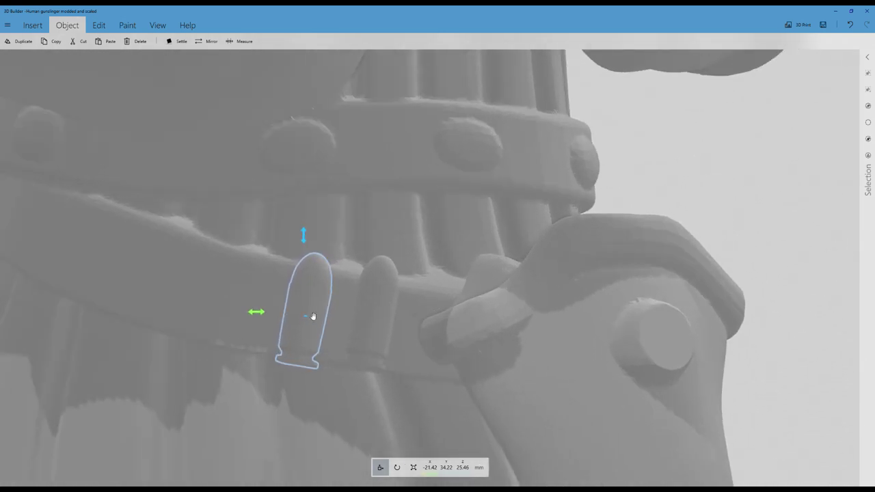
drag(308, 321, 369, 324)
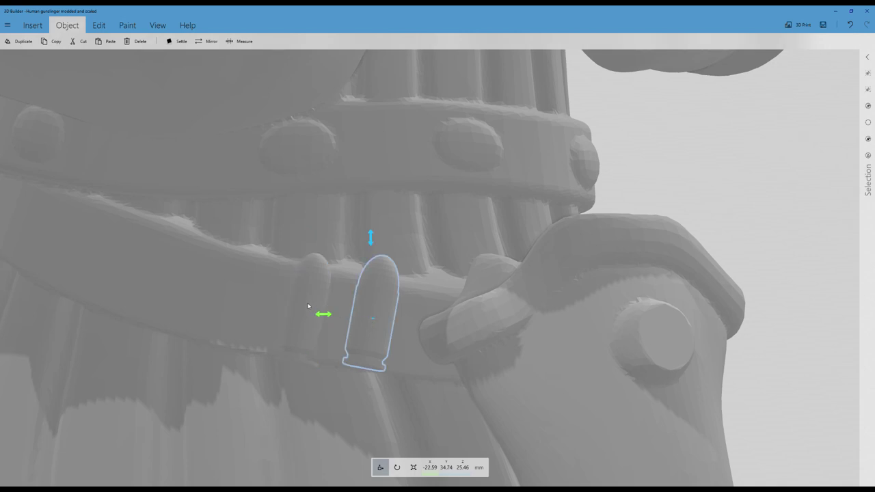
key(ctrl+z)
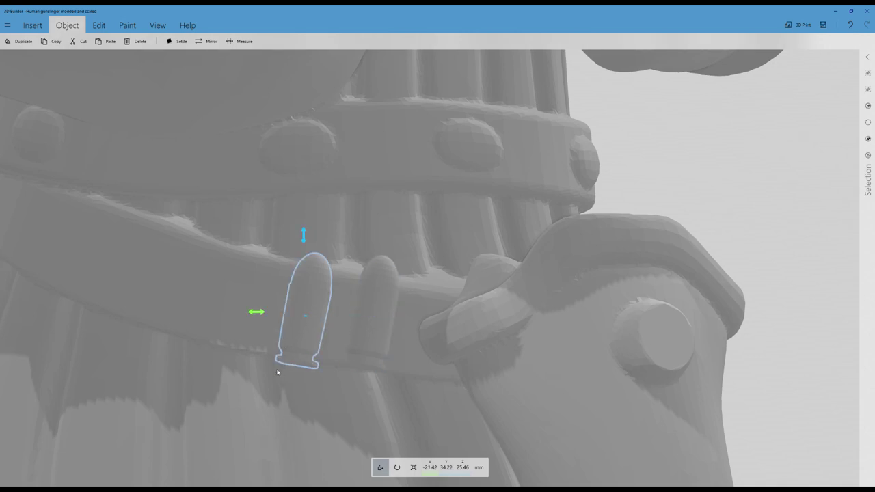
scroll(253, 367, down, 2)
drag(223, 402, 188, 408)
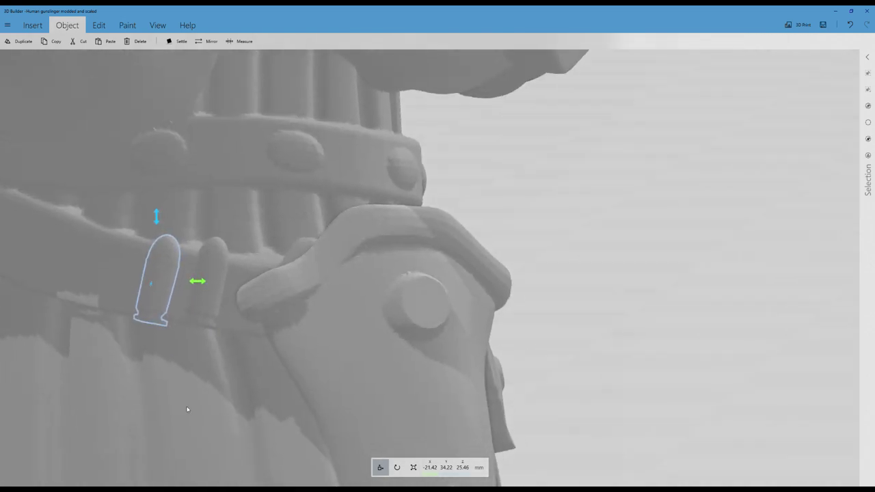
right_drag(70, 382, 214, 337)
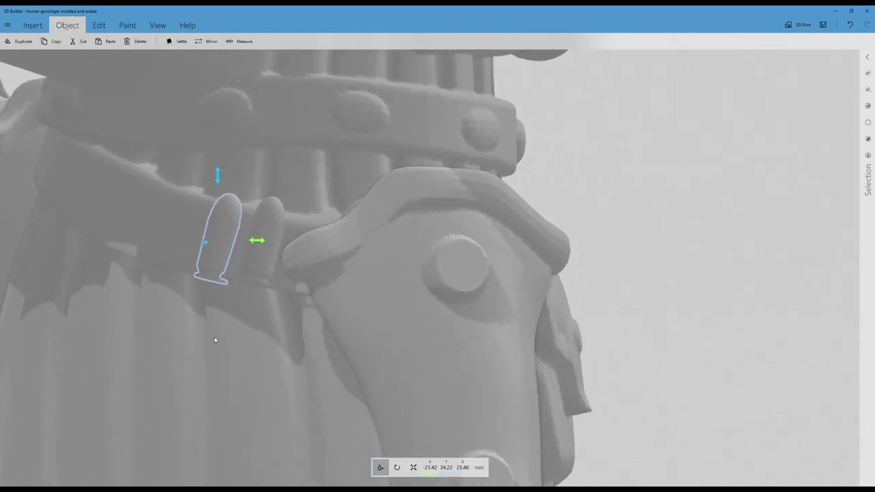
right_drag(130, 326, 239, 355)
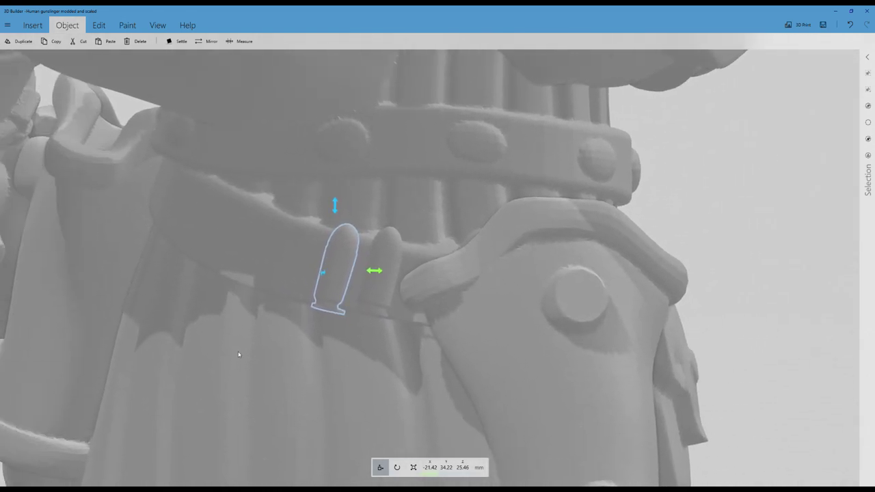
- Reposition the copied bullet, second from the rear holster, at about Y 34.51, Z 25.63 mm on the belt
scroll(223, 339, up, 2)
drag(286, 282, 281, 282)
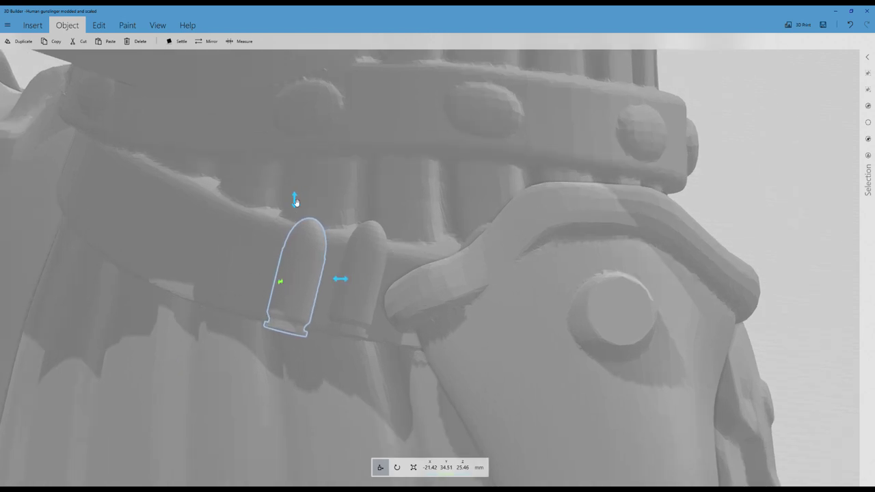
drag(296, 201, 301, 189)
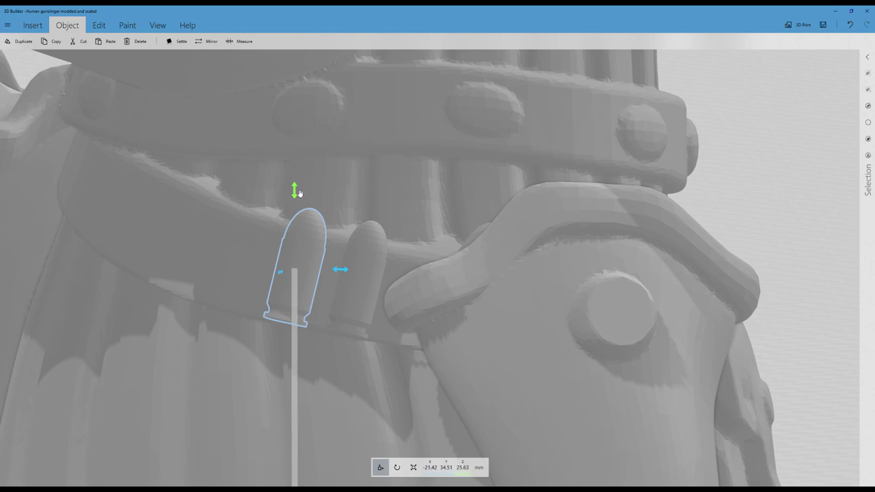
right_drag(209, 363, 281, 369)
drag(280, 369, 299, 369)
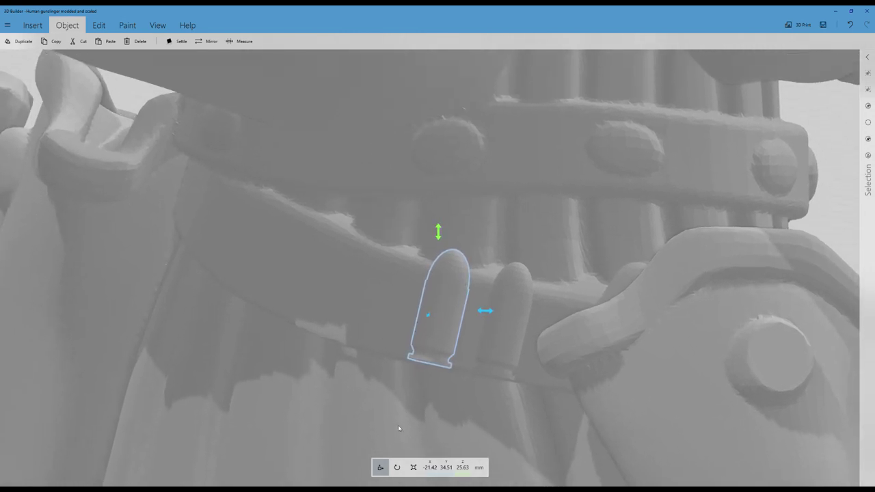
- Rotate the second bullet from the holster to a pitch of about -13.72°
click(397, 468)
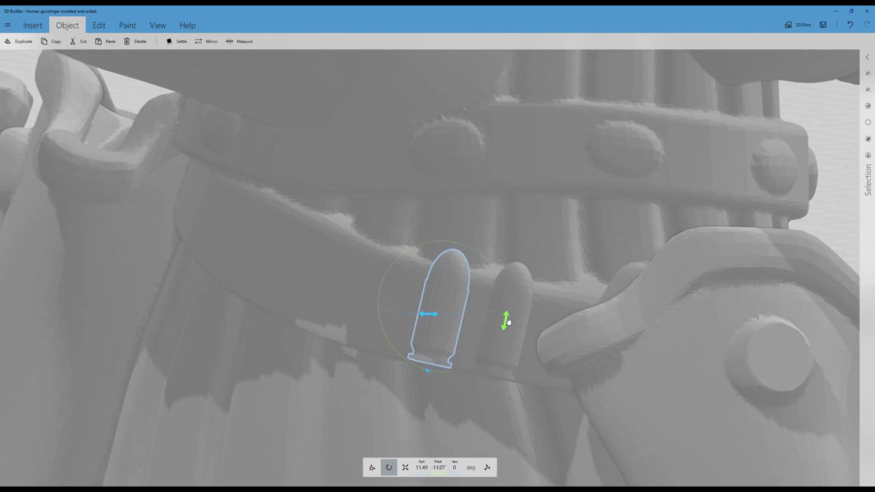
drag(505, 319, 508, 326)
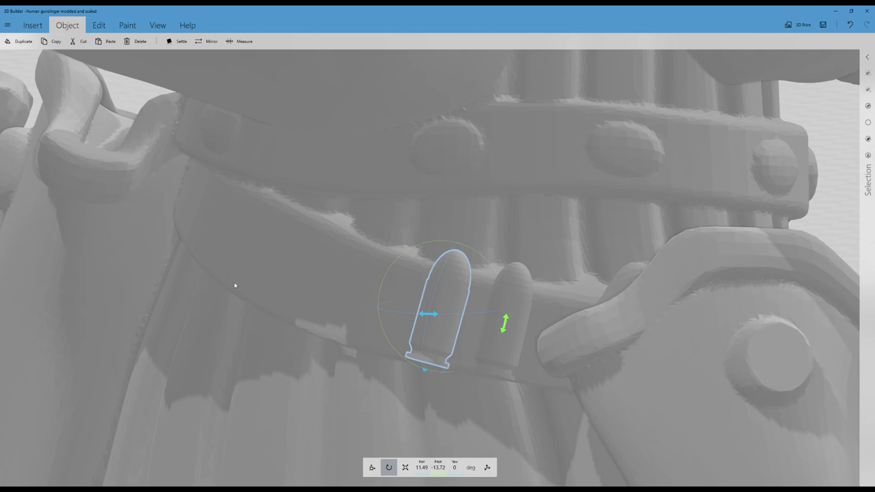
scroll(242, 267, down, 1)
scroll(243, 270, up, 1)
right_drag(311, 286, 226, 279)
drag(225, 275, 478, 231)
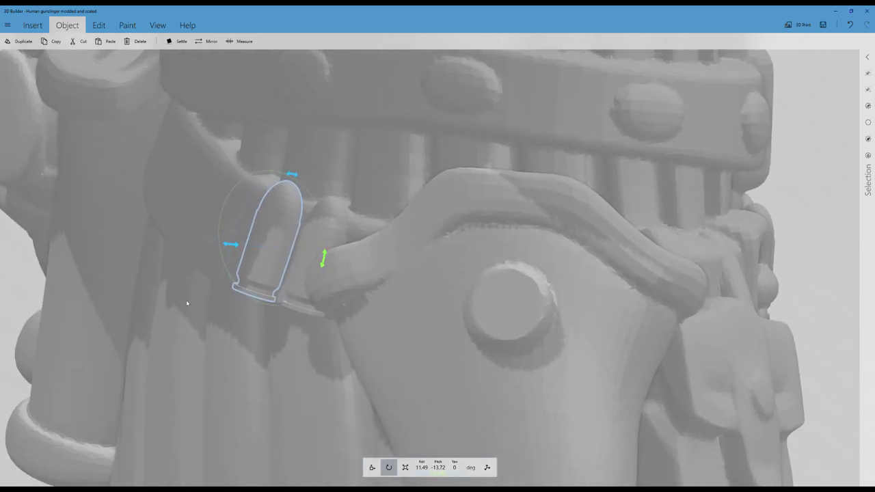
- Tilt the second bullet from the holster to a roll of about 15.19° so it lies along the belt surface
drag(145, 319, 517, 348)
scroll(516, 332, down, 3)
drag(440, 313, 609, 265)
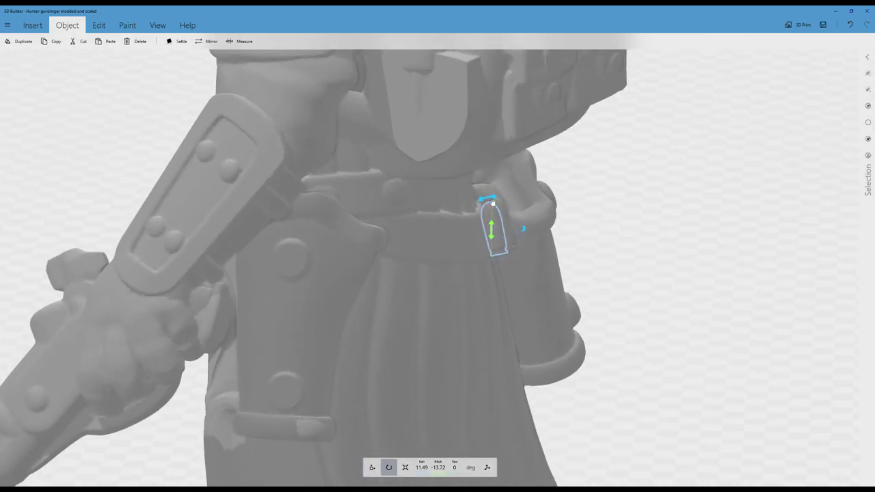
drag(483, 198, 482, 199)
drag(582, 252, 300, 336)
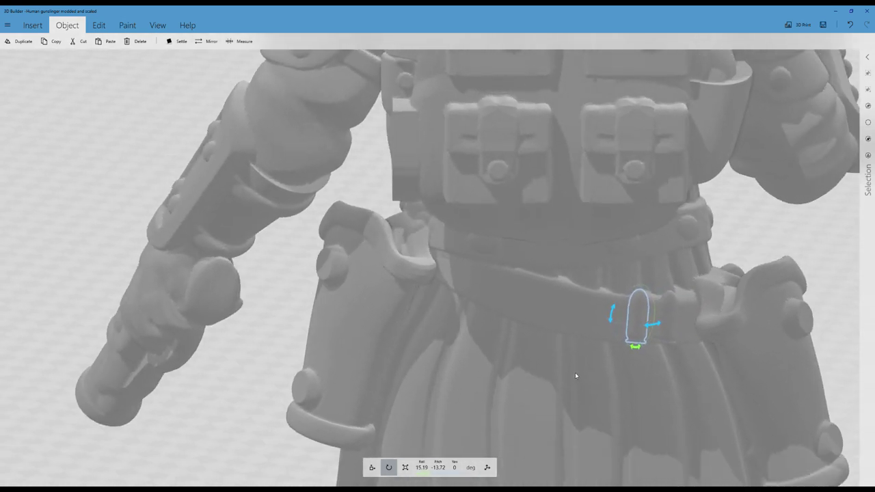
drag(614, 353, 492, 351)
- Select the bullet nearest the rear holster, shift it to about Y 34.77 mm and tilt it to a roll of about 14.47°
click(454, 267)
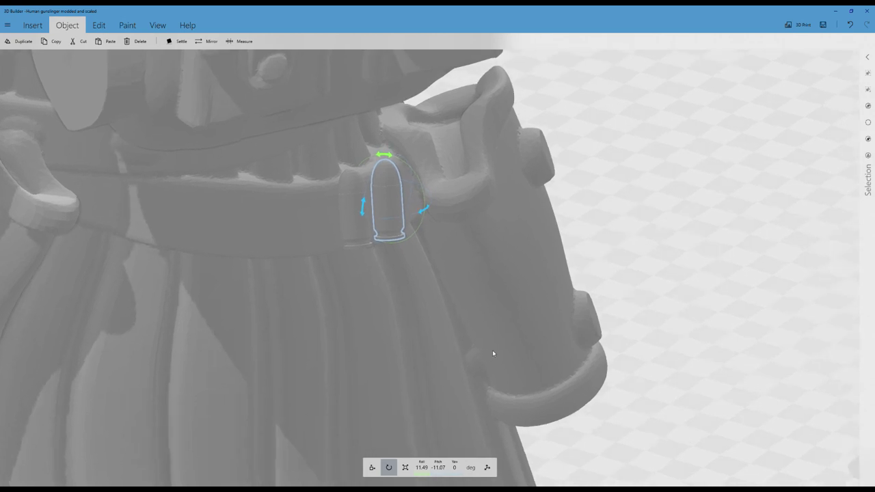
click(372, 468)
drag(426, 214, 428, 214)
click(398, 467)
drag(378, 154, 386, 155)
right_drag(456, 335, 248, 338)
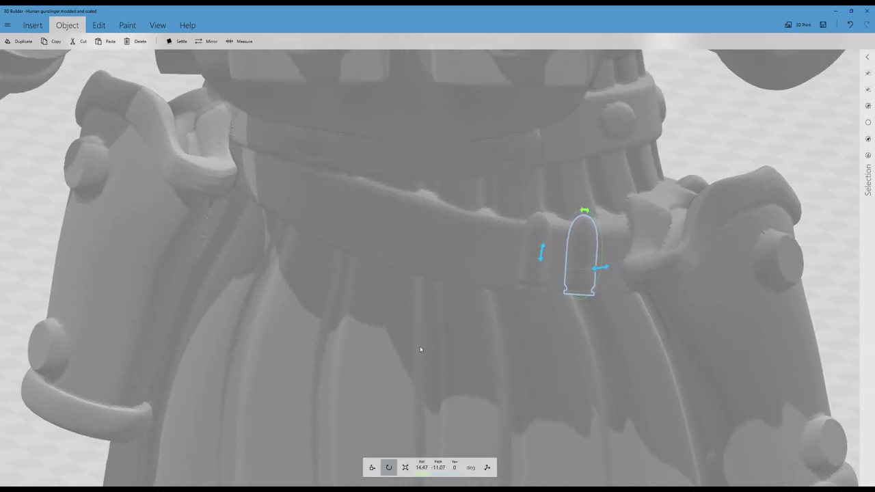
- Duplicate the bullet nearest the holster, move the copy past the second bullet to about X -19.73 mm and pitch it to about -18.78°
right_drag(411, 350, 273, 381)
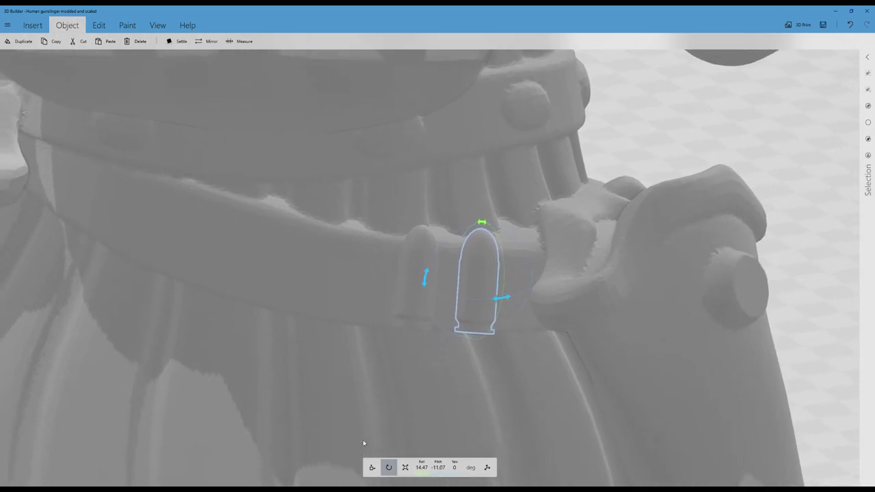
key(ctrl+d)
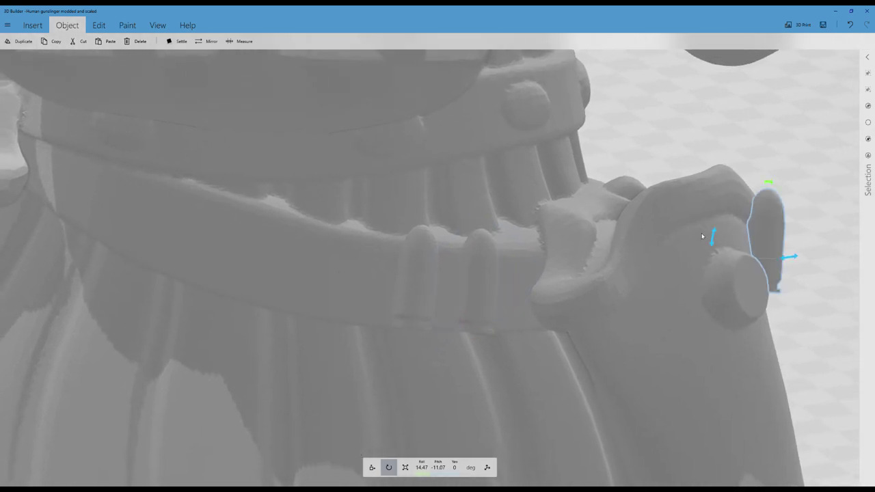
click(371, 467)
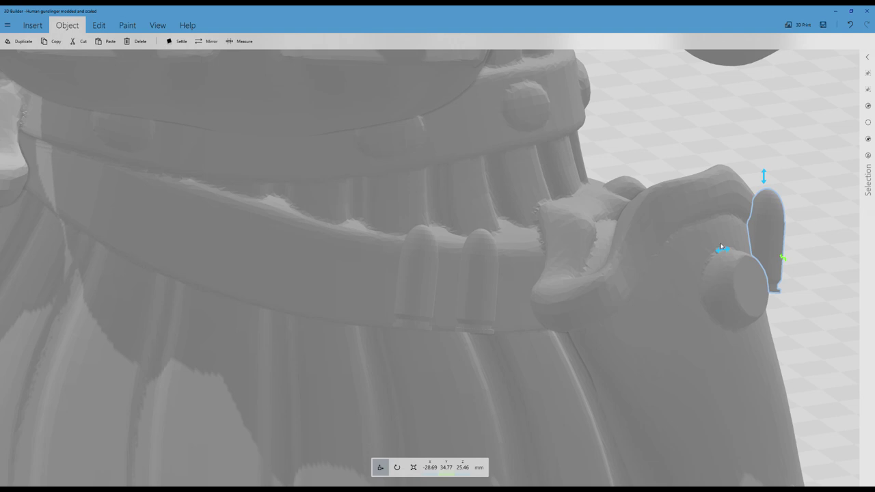
drag(721, 247, 298, 278)
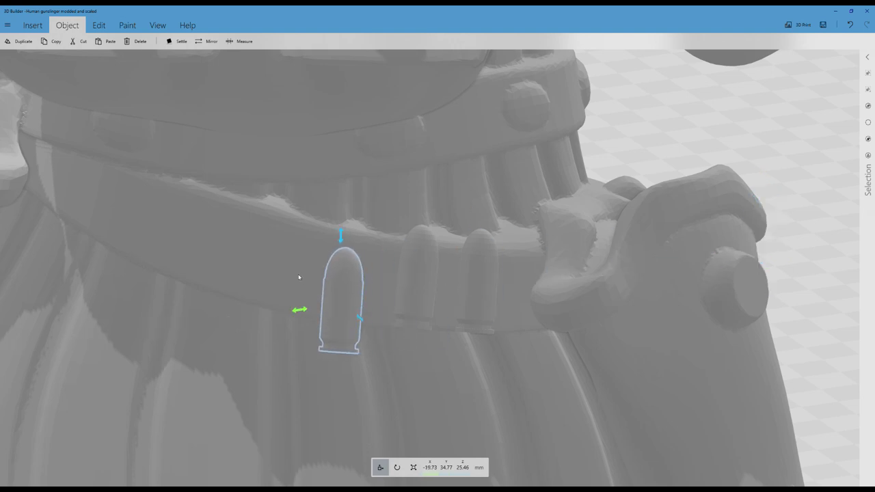
click(397, 468)
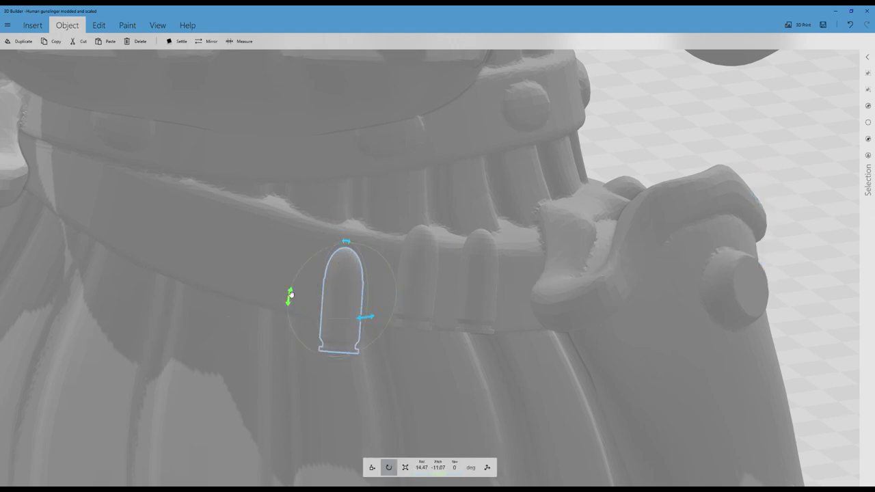
drag(290, 294, 291, 287)
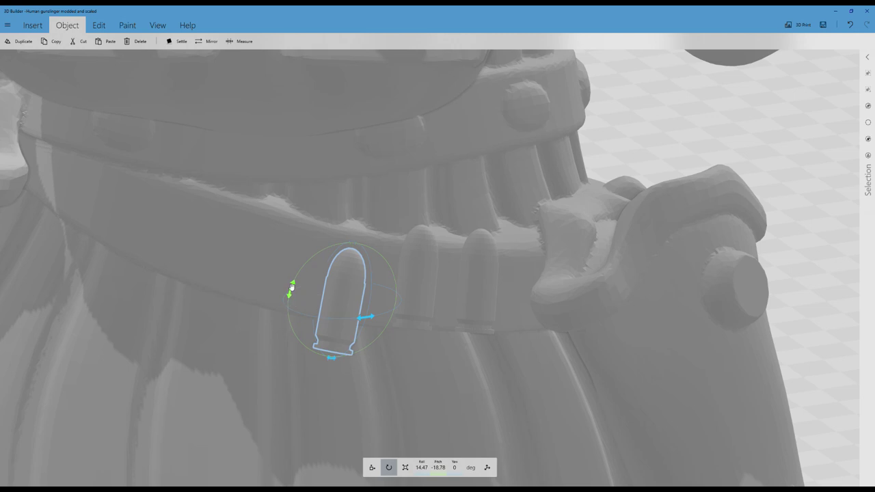
- Seat the third bullet on the belt beside the second at about X -20.28, Y 33.97, Z 25.71 mm
click(372, 468)
mouse_move(342, 304)
mouse_down()
mouse_move(322, 287)
mouse_move(334, 295)
mouse_up()
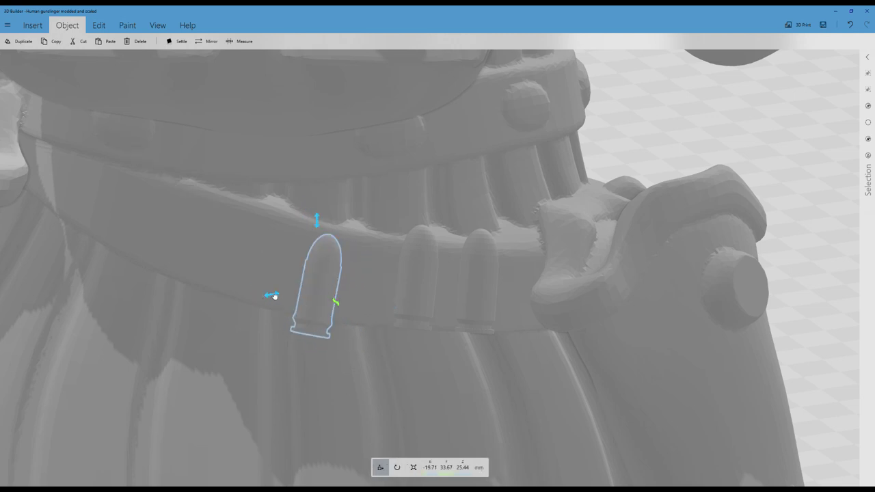
drag(274, 296, 298, 292)
drag(345, 217, 345, 205)
drag(361, 286, 371, 289)
right_drag(287, 367, 177, 364)
drag(178, 363, 131, 352)
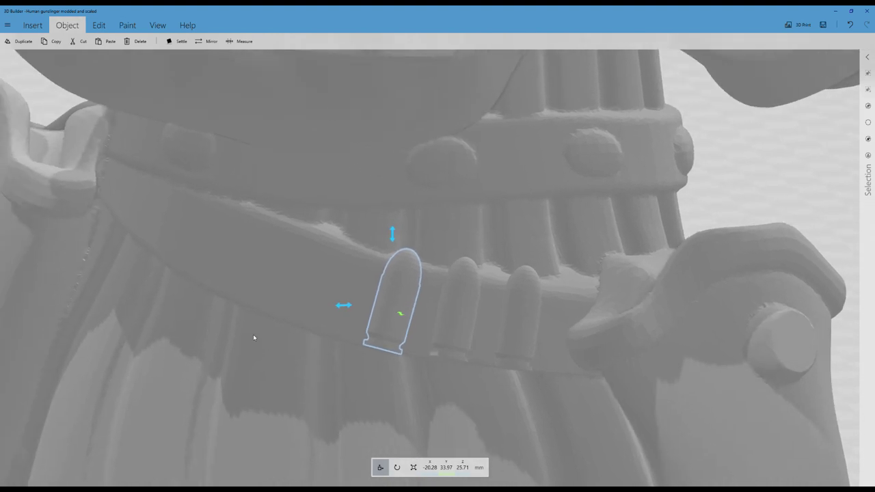
- Rotate the third bullet to a pitch of about -16.52° to match the belt's slope
click(397, 467)
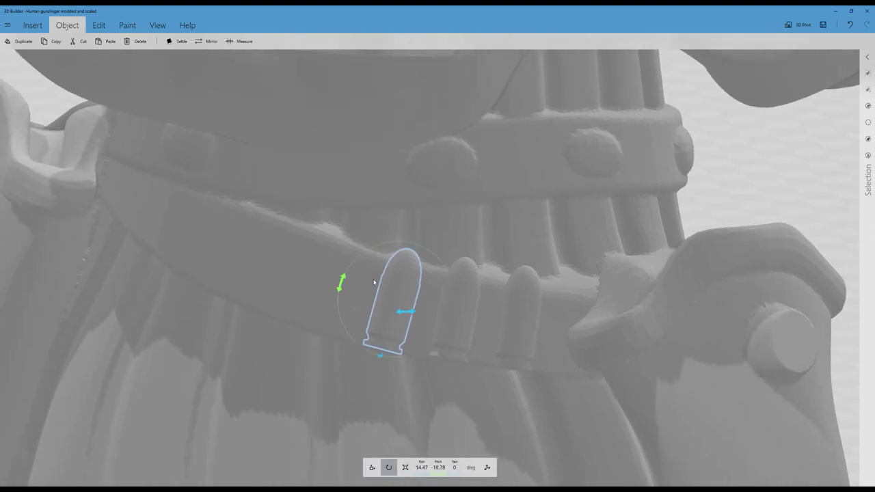
drag(342, 285, 340, 290)
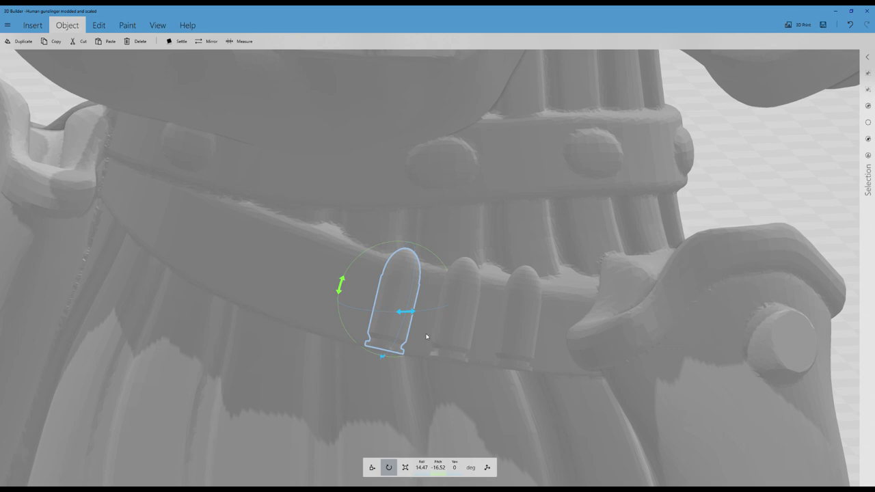
right_drag(245, 363, 286, 389)
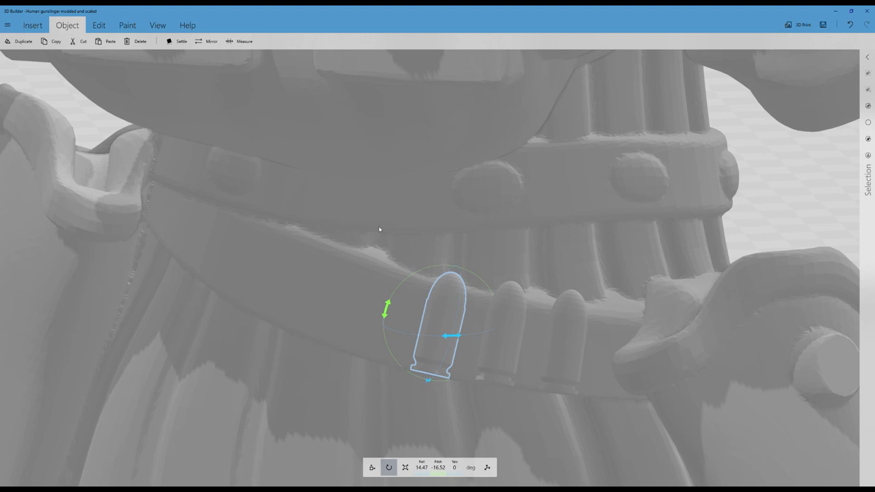
- Shift the third bullet outward from the belt to about Y 34.08 mm
right_drag(319, 352, 564, 384)
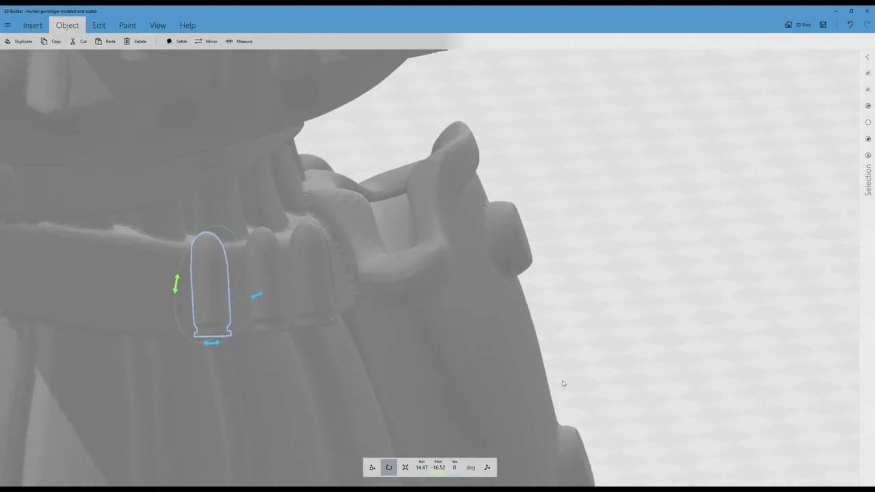
click(372, 468)
drag(248, 301, 253, 302)
drag(213, 396, 85, 384)
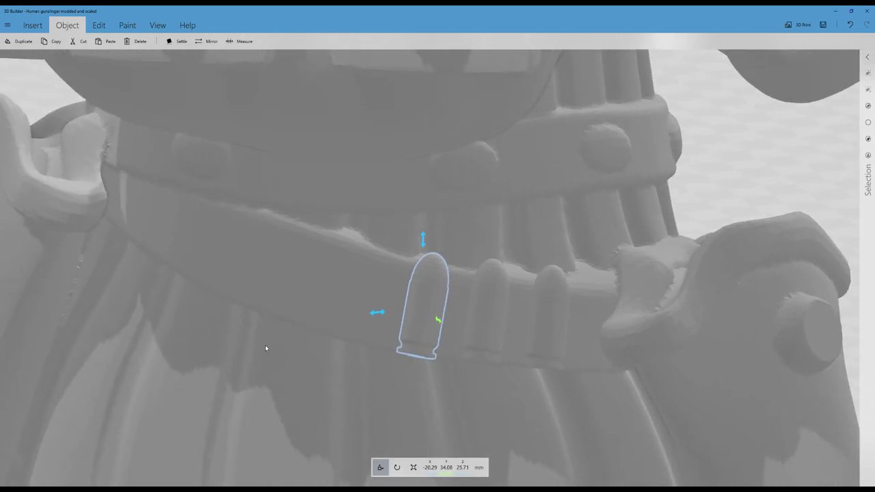
- Duplicate the third bullet and place the copy farther along the rear belt at about X -18.99, Y 33.42, Z 26 mm
right_drag(251, 357, 246, 385)
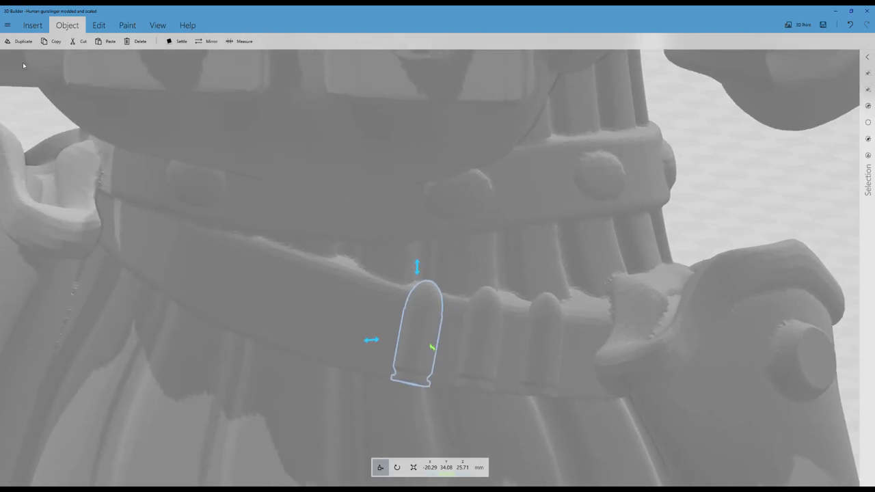
click(19, 41)
drag(664, 313, 304, 326)
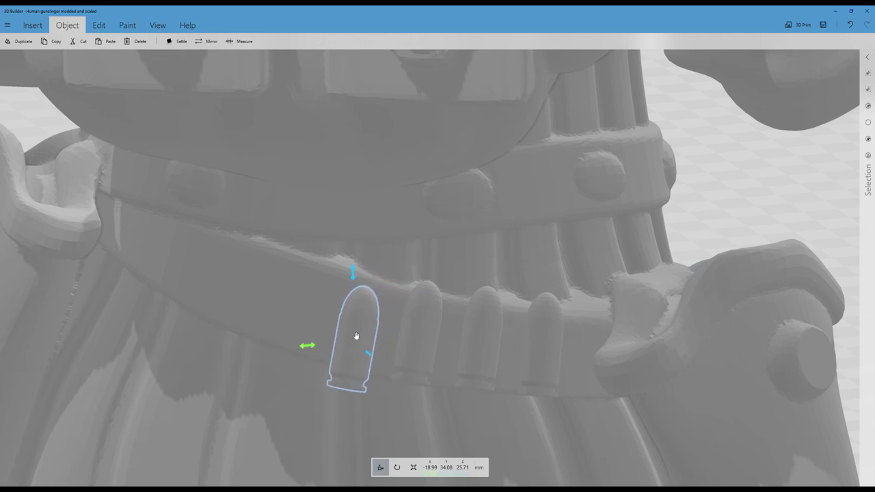
mouse_move(367, 356)
mouse_down()
mouse_move(352, 342)
mouse_move(357, 348)
mouse_up()
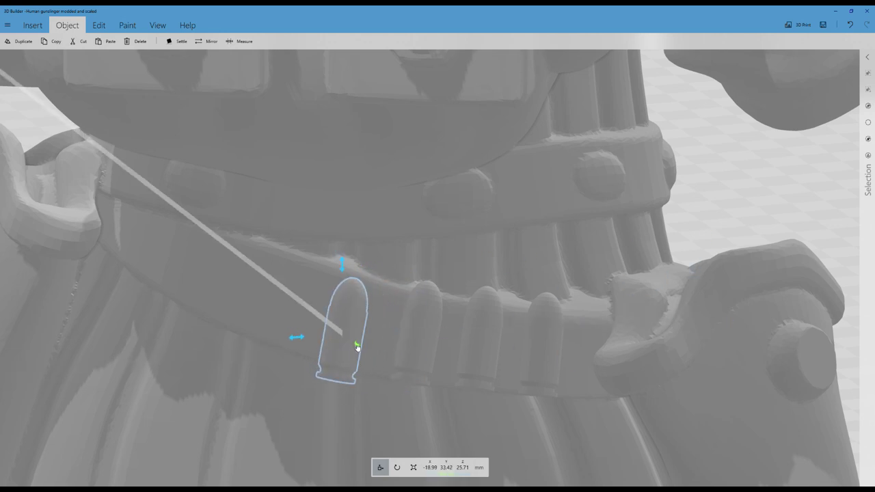
drag(341, 269, 342, 258)
- Adjust the fourth bullet's rotation to follow the belt and move it closer to the third at about X -19.2 mm
click(388, 468)
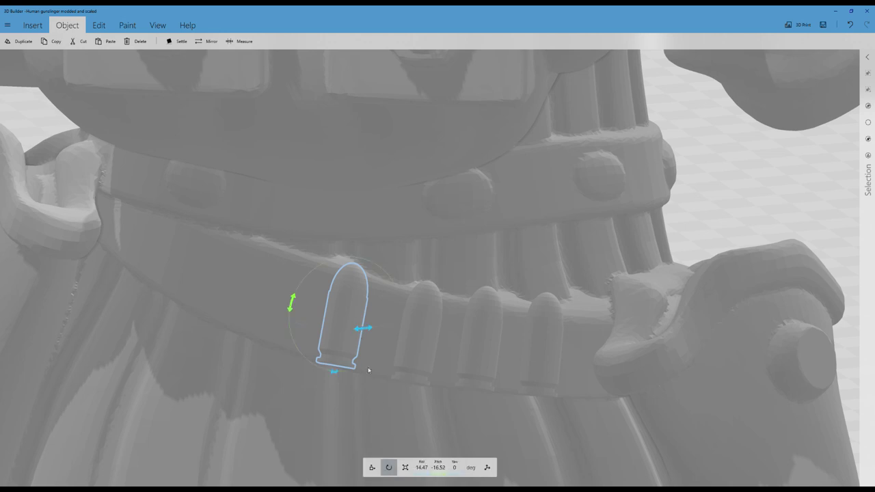
drag(298, 303, 308, 323)
click(372, 467)
right_drag(260, 381, 331, 406)
drag(331, 406, 458, 434)
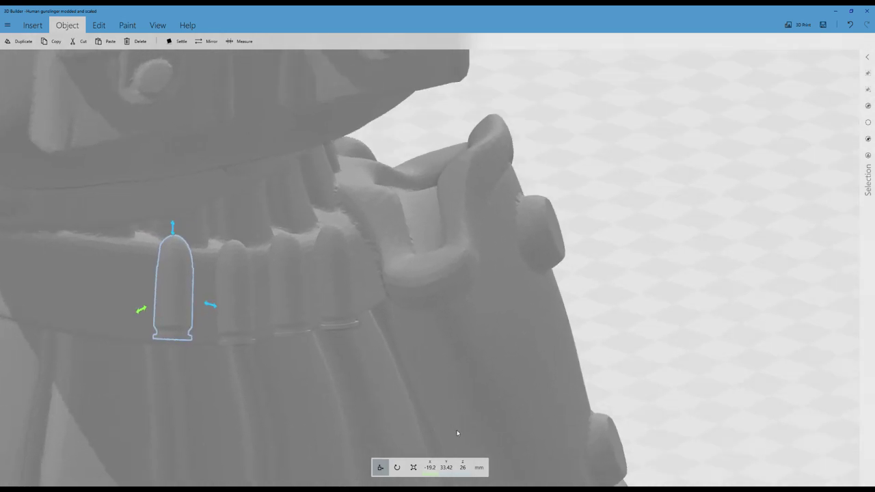
- Move the fourth bullet outward from the belt to about Y 33.97 mm
drag(218, 306, 229, 310)
scroll(223, 377, down, 3)
right_drag(116, 387, 225, 406)
drag(225, 406, 397, 399)
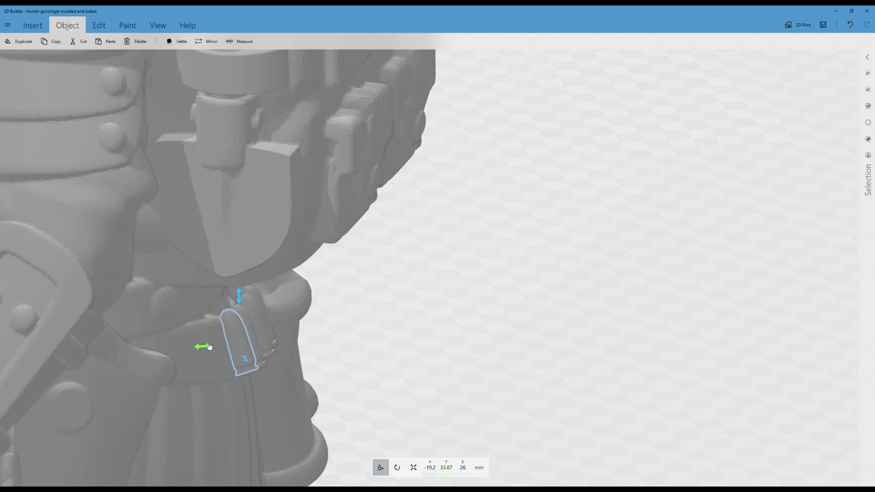
drag(210, 348, 216, 347)
right_drag(349, 358, 408, 344)
drag(408, 344, 460, 336)
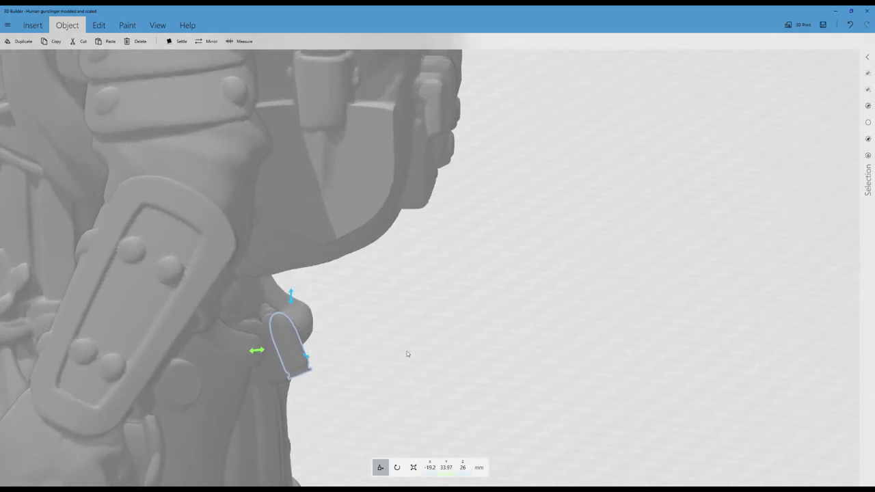
- Set the fourth bullet's Y position to 33.8 mm
click(446, 468)
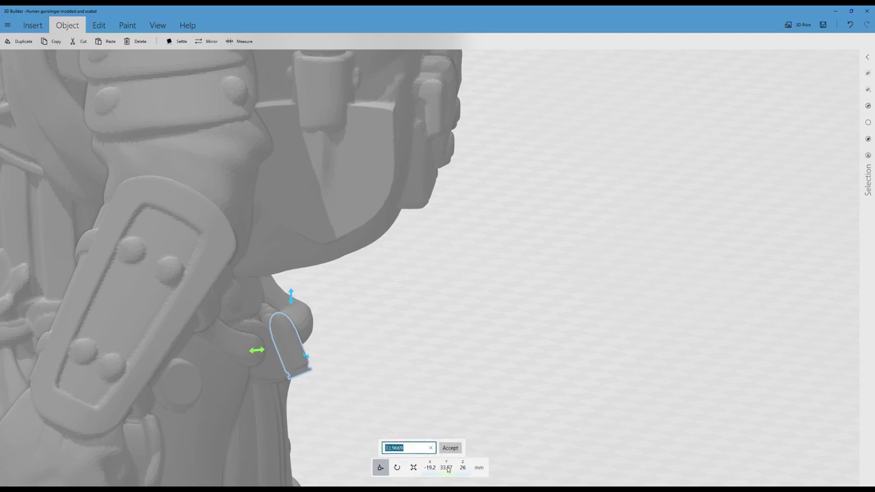
click(410, 449)
key(BackSpace)
key(BackSpace)
key(BackSpace)
key(BackSpace)
text(.8)
click(450, 447)
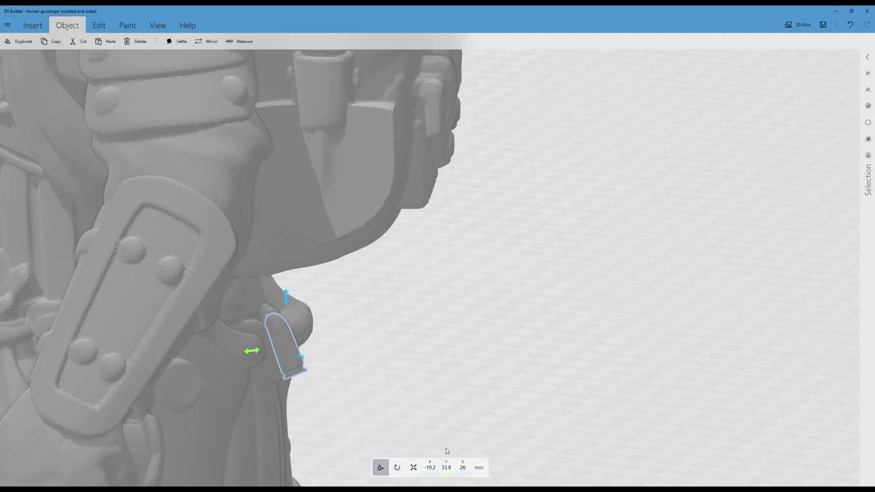
- Set the fourth bullet's Y position to 33.9 mm
click(446, 468)
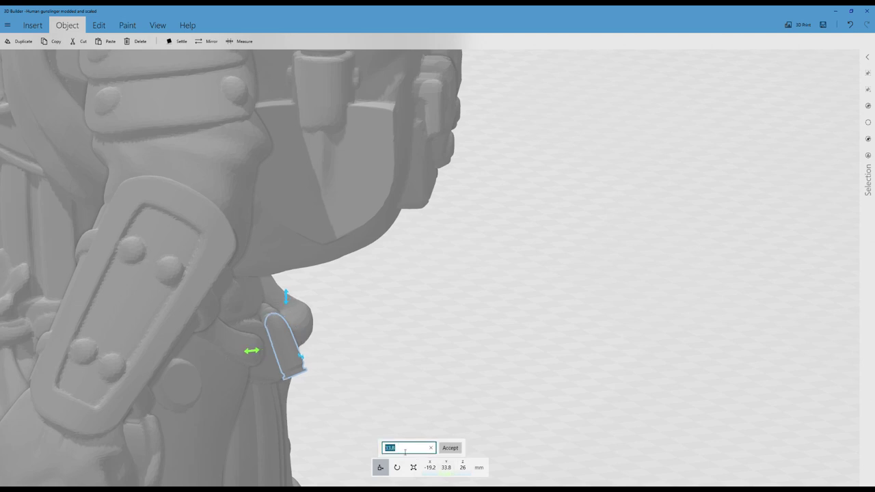
click(407, 451)
click(451, 452)
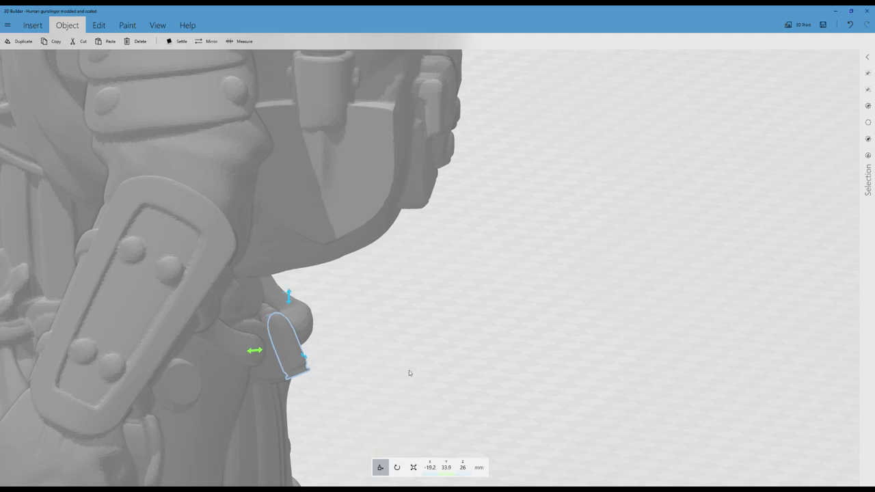
right_drag(410, 373, 339, 401)
drag(339, 400, 48, 404)
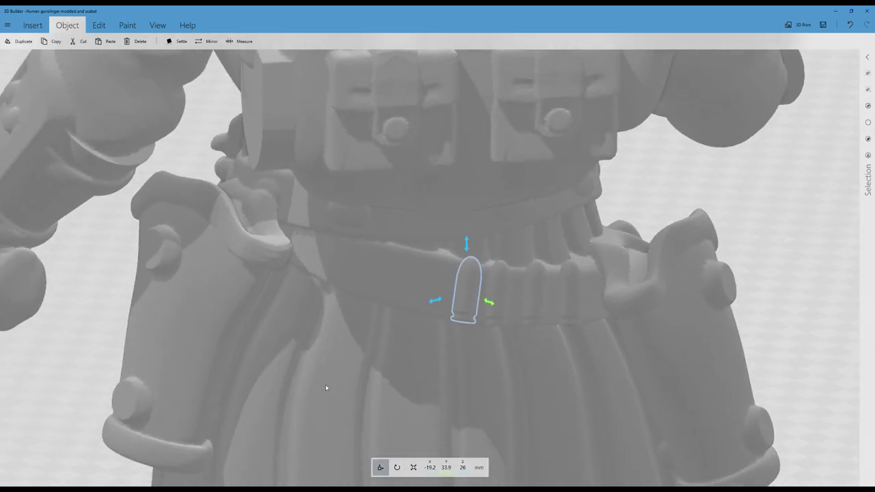
- Shift the fourth rear bullet along and into the belt, to about X -19.1 mm and Y 33.67 mm
right_drag(339, 373, 177, 387)
drag(178, 388, 87, 393)
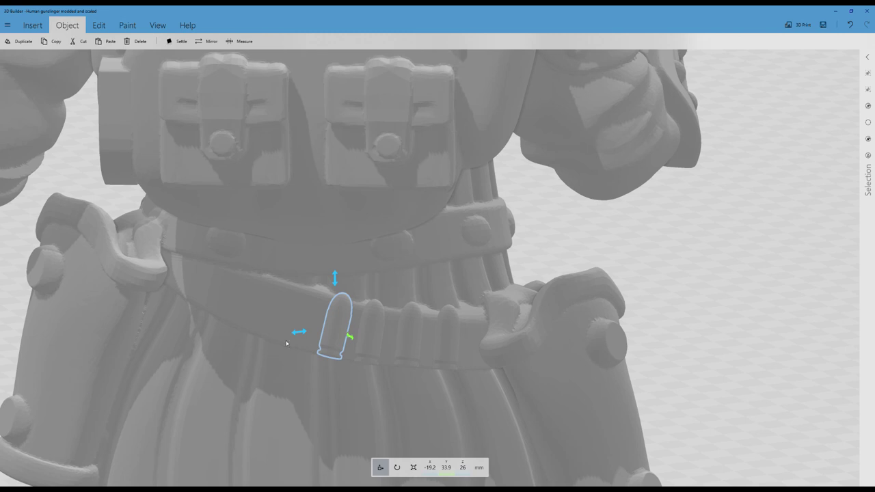
drag(277, 347, 194, 393)
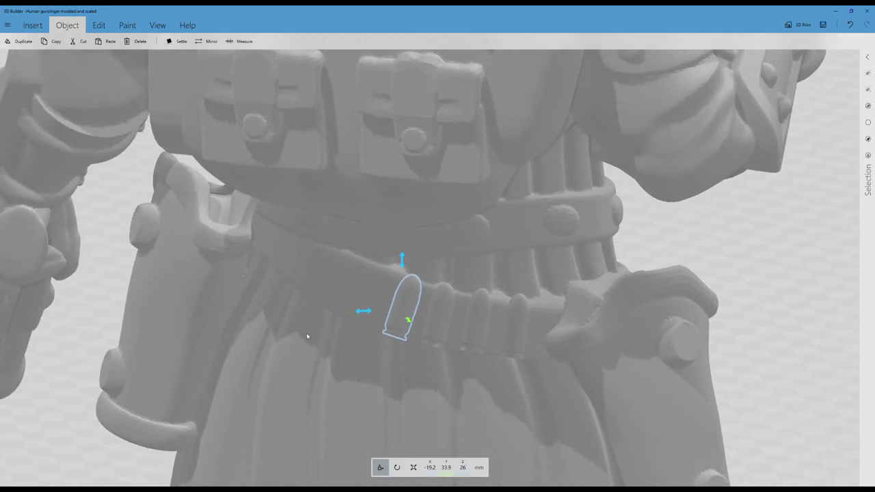
drag(371, 314, 405, 318)
drag(286, 370, 360, 381)
scroll(363, 384, up, 2)
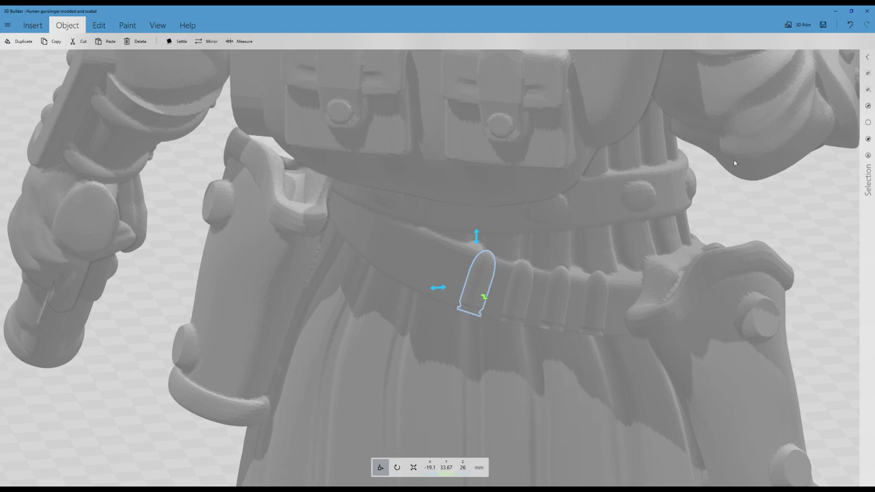
- Duplicate the fourth rear bullet and place the copy beside it at about X -18.08 mm and Y 32.57 mm
click(21, 41)
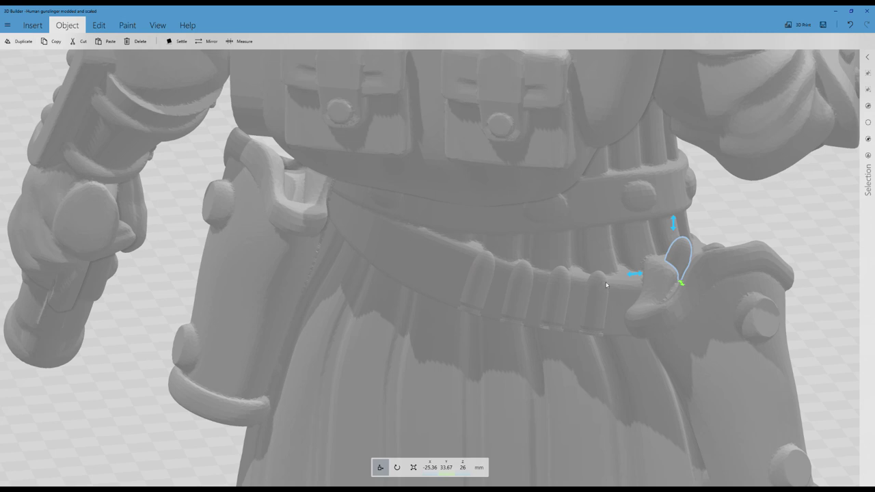
drag(634, 277, 406, 275)
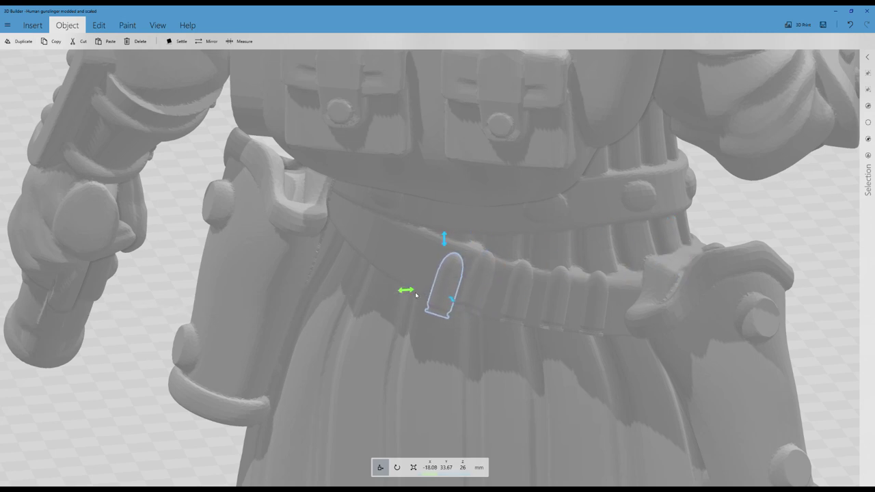
drag(453, 301, 443, 293)
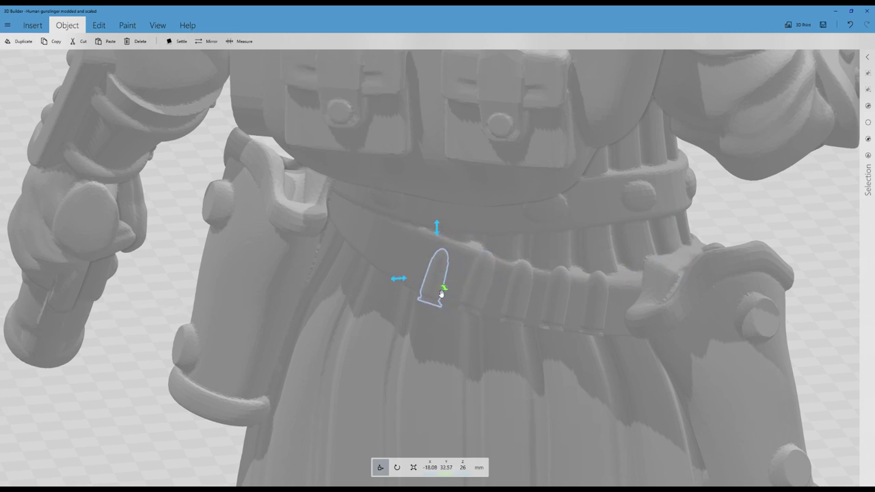
- Rotate the fifth rear bullet to follow the belt and settle it at about X -18.09, Y 33.03, Z 26.28 mm
click(442, 293)
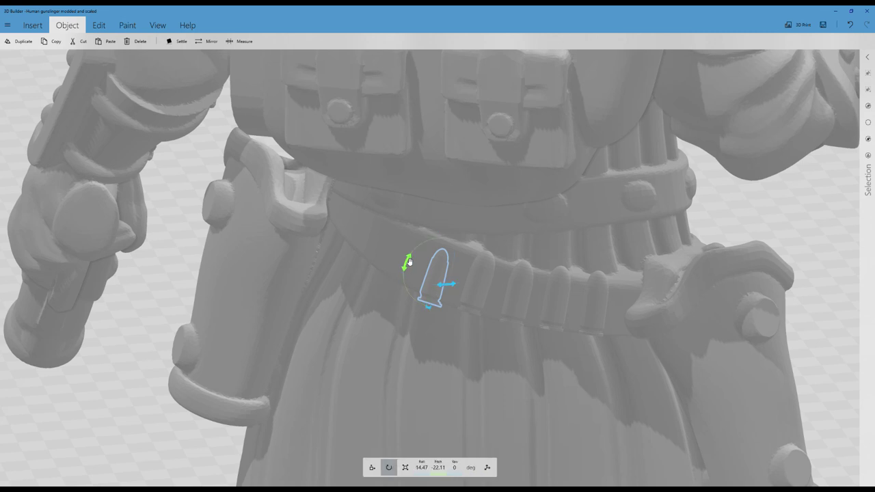
drag(409, 262, 409, 258)
drag(408, 259, 408, 260)
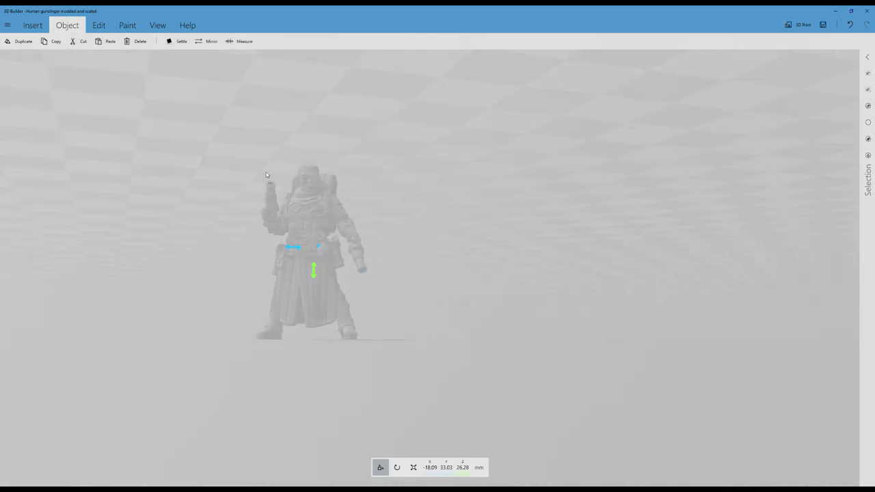
- Rotate the front belt bullet nearest the pouch to a pitch of about -20.35 degrees
drag(429, 216, 455, 301)
scroll(463, 281, up, 4)
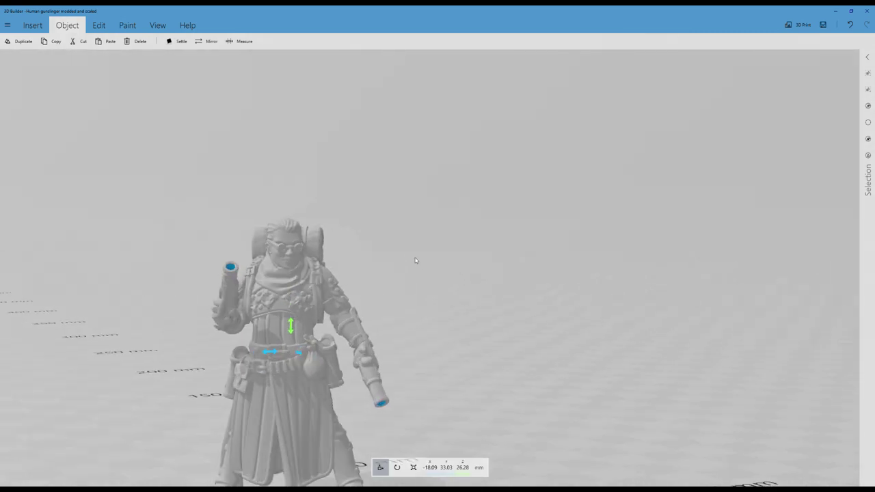
scroll(415, 260, up, 8)
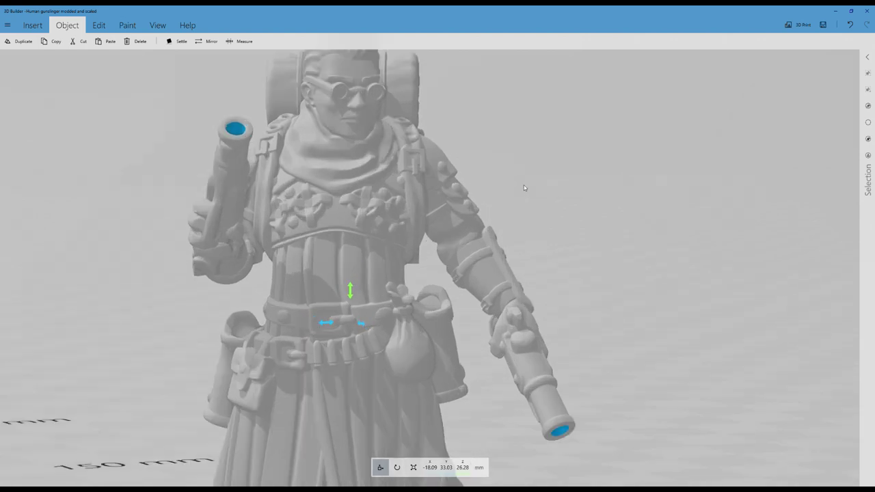
scroll(524, 187, up, 2)
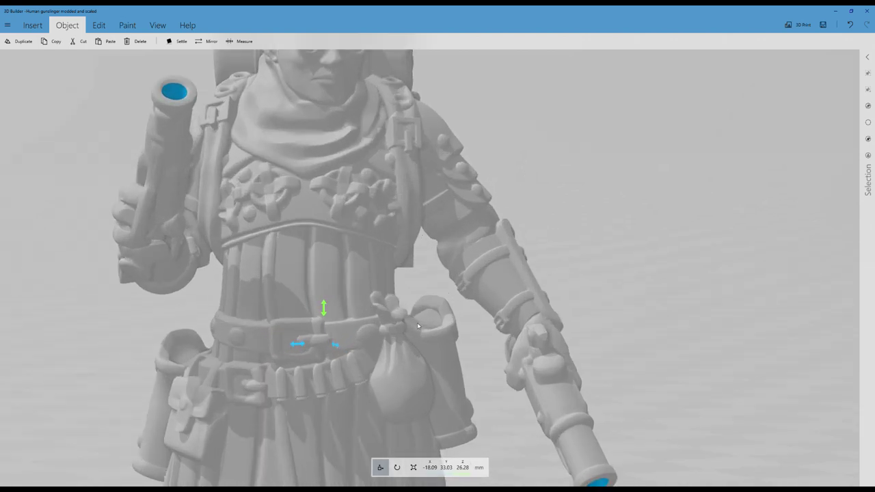
click(354, 369)
drag(431, 393, 269, 438)
scroll(269, 437, up, 2)
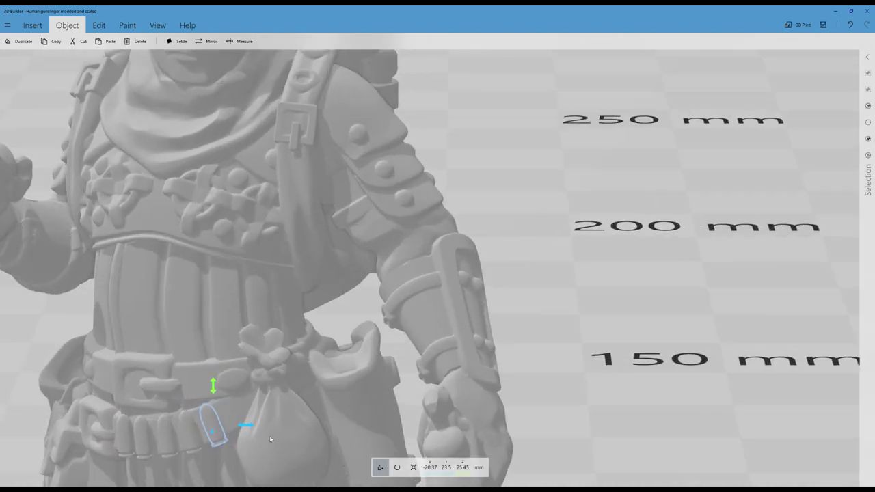
right_drag(227, 468, 355, 409)
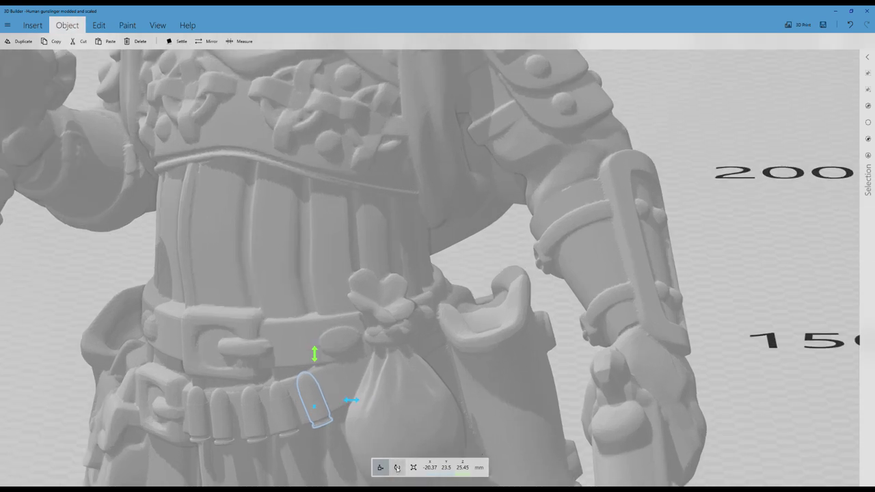
click(388, 468)
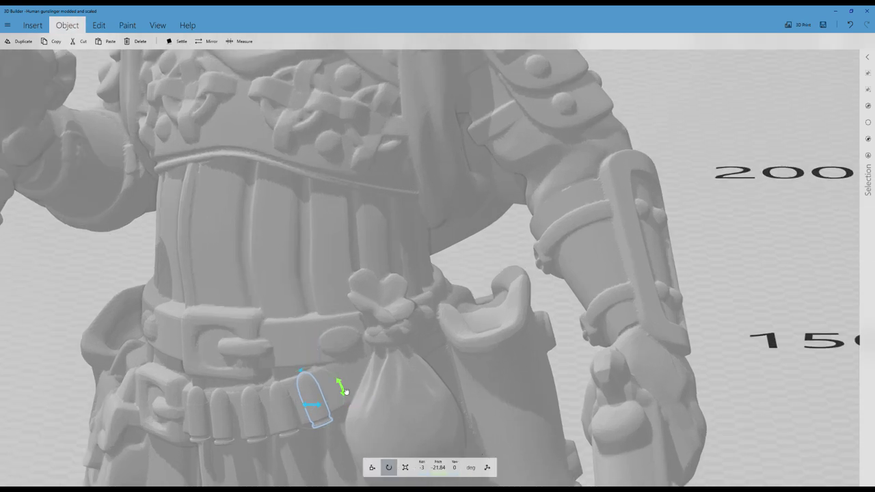
drag(346, 391, 346, 395)
- Set the Z position of the fourth front bullet, second from the pouch, to 25.1 mm
scroll(258, 419, down, 3)
drag(214, 440, 371, 405)
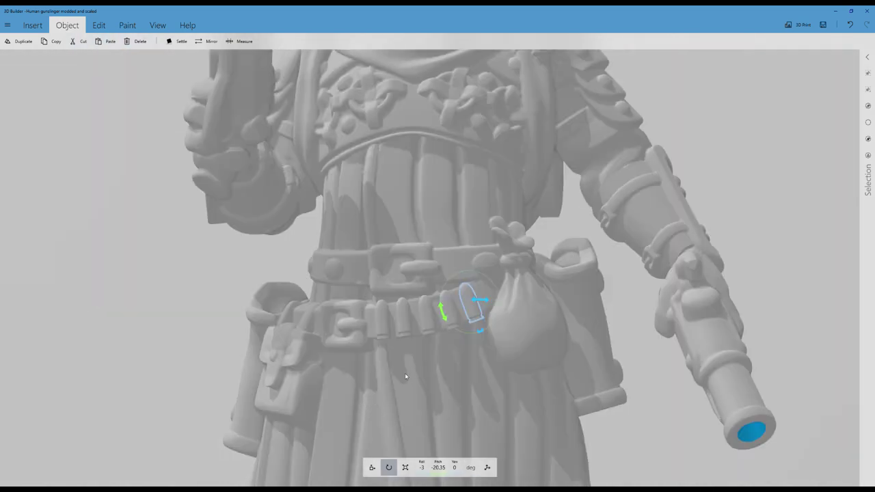
right_drag(406, 377, 389, 386)
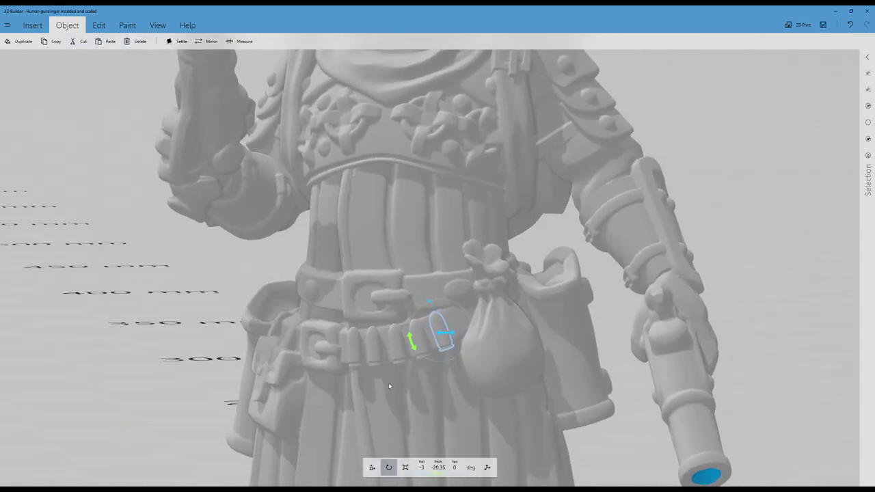
click(372, 467)
middle_drag(395, 383, 403, 414)
scroll(403, 413, up, 3)
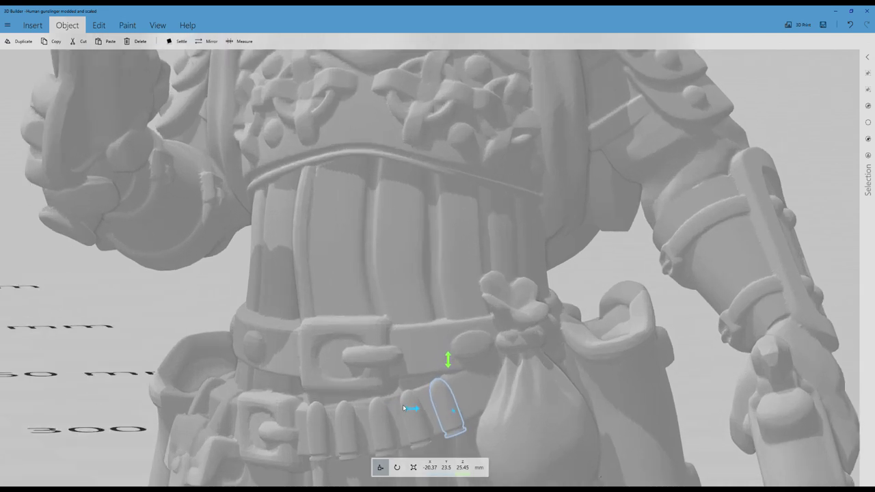
drag(431, 398, 416, 377)
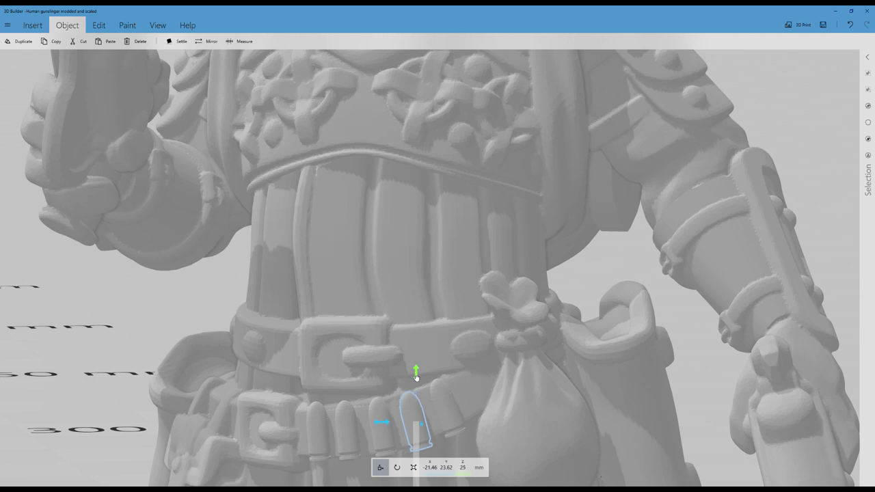
click(463, 467)
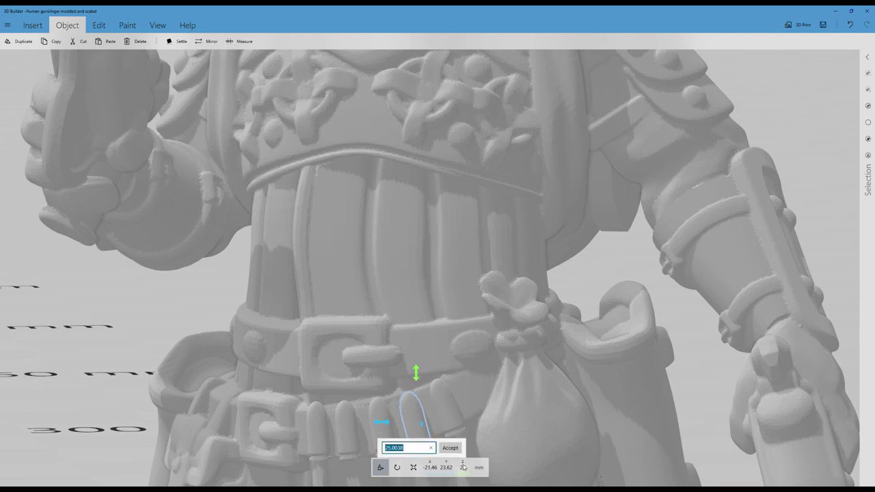
text(25.1)
click(450, 448)
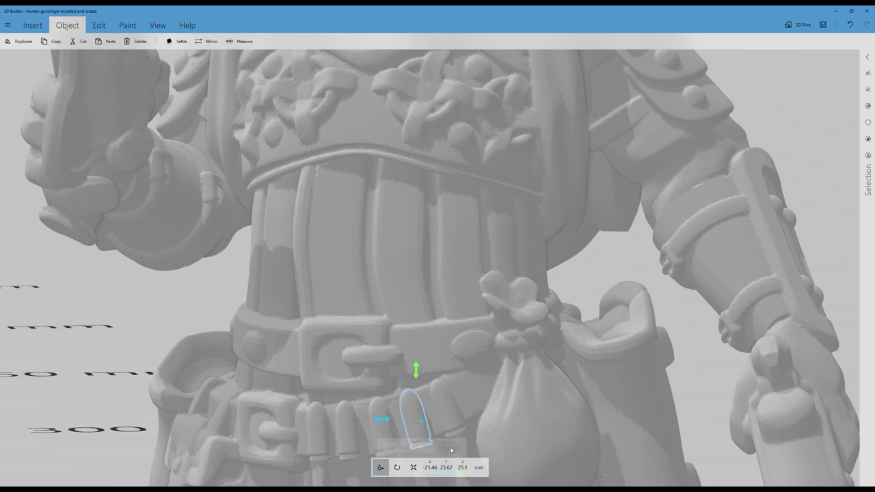
- Set the Z position of the front bullet nearest the pouch to 25.5 mm
drag(417, 419, 449, 409)
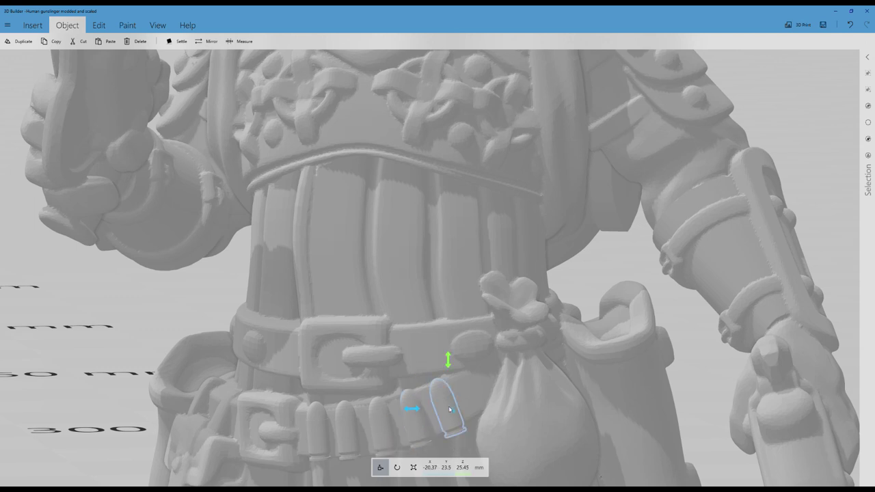
click(463, 467)
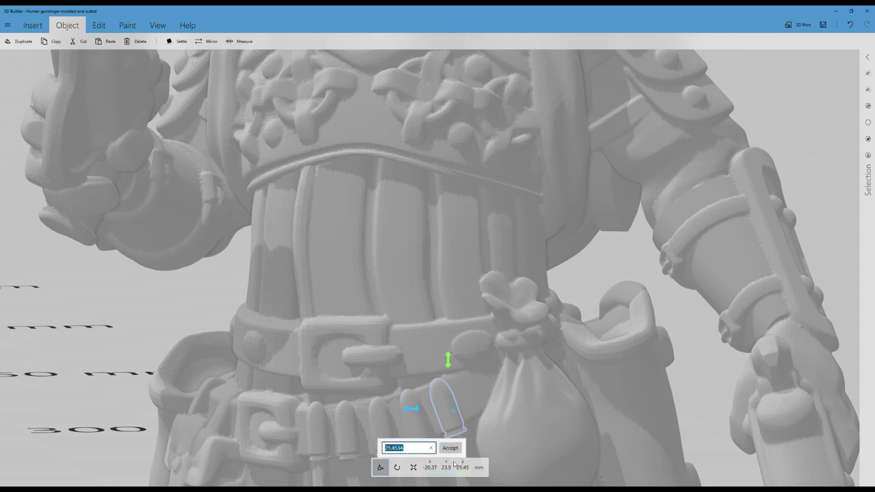
click(413, 450)
click(451, 449)
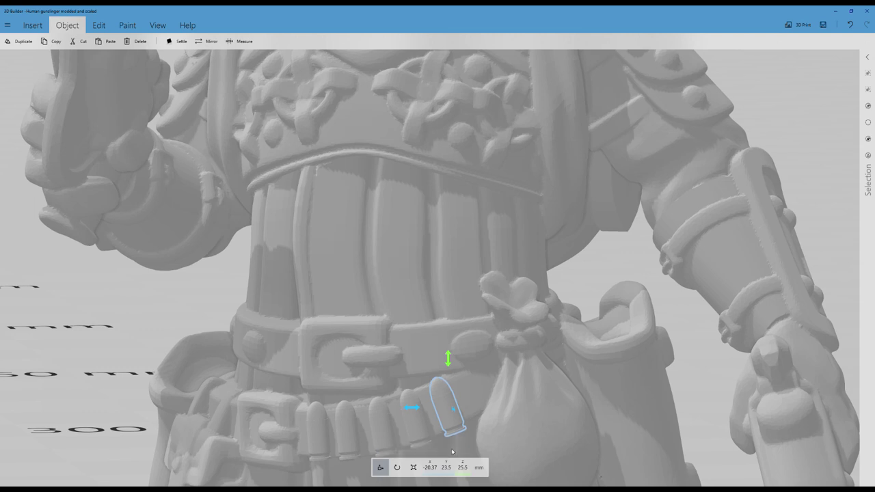
- Select the gunslinger figure together with all its belt bullets and group them into one object
scroll(423, 435, down, 3)
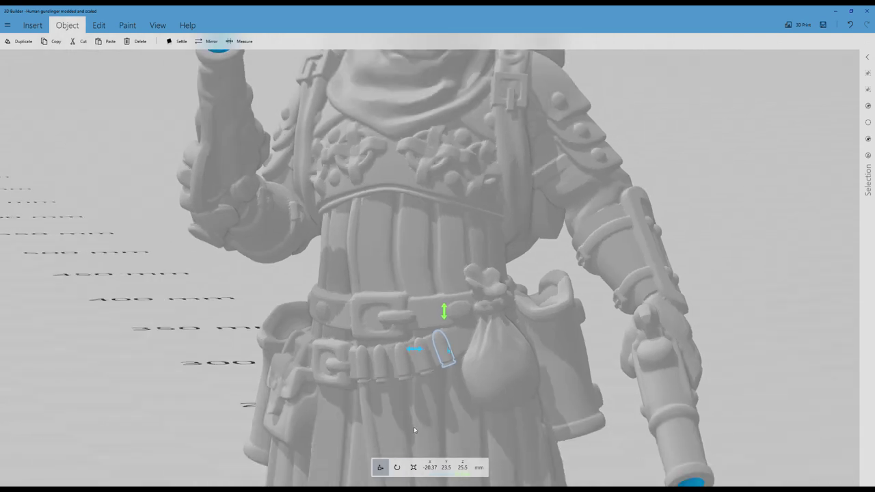
drag(198, 353, 484, 444)
right_drag(484, 445, 255, 388)
scroll(250, 384, down, 5)
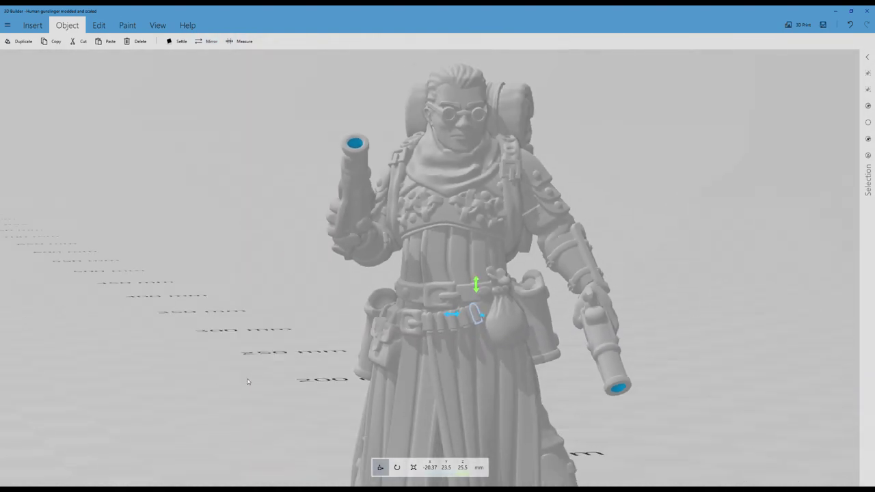
mouse_move(267, 339)
right_down()
mouse_move(255, 344)
mouse_move(260, 325)
right_up()
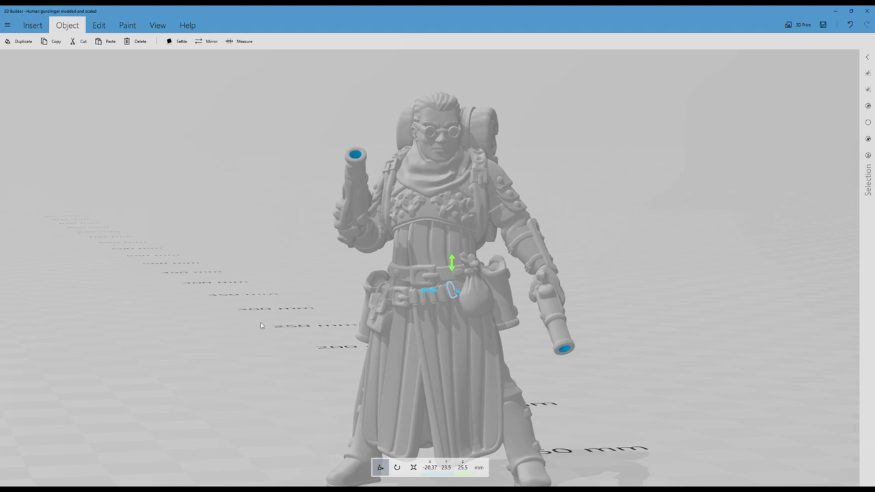
click(868, 106)
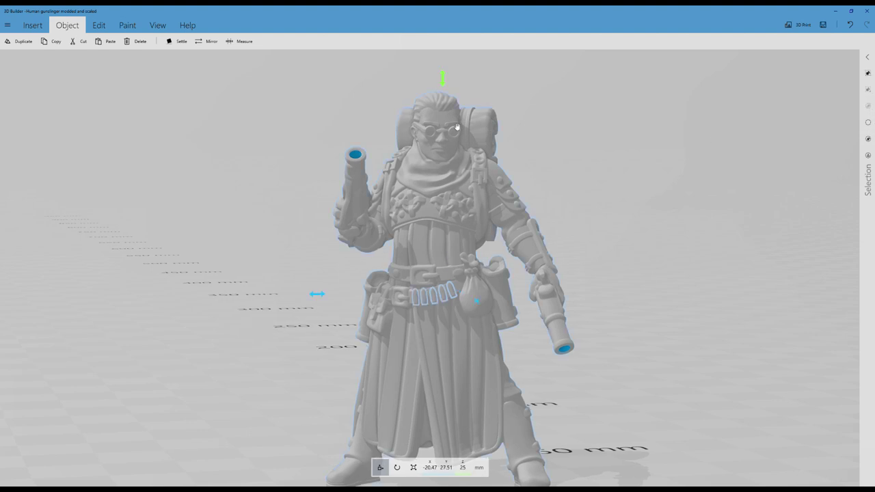
scroll(289, 269, down, 3)
right_drag(474, 272, 371, 319)
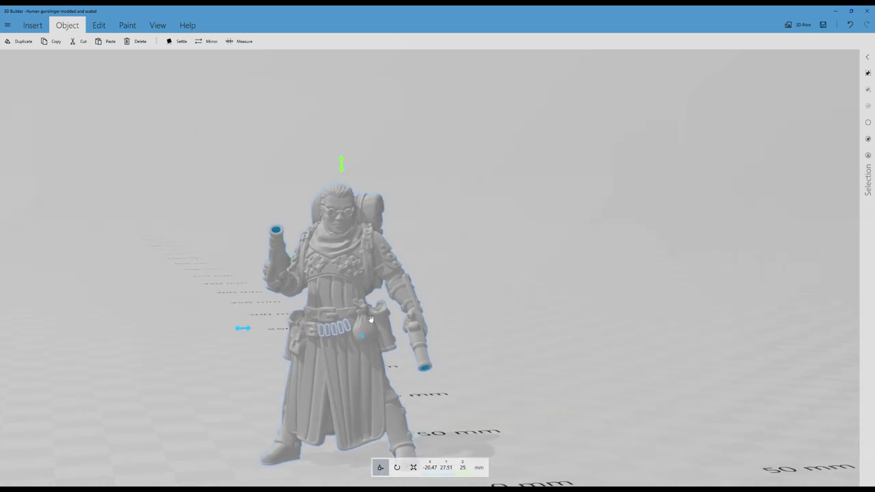
drag(371, 318, 4, 323)
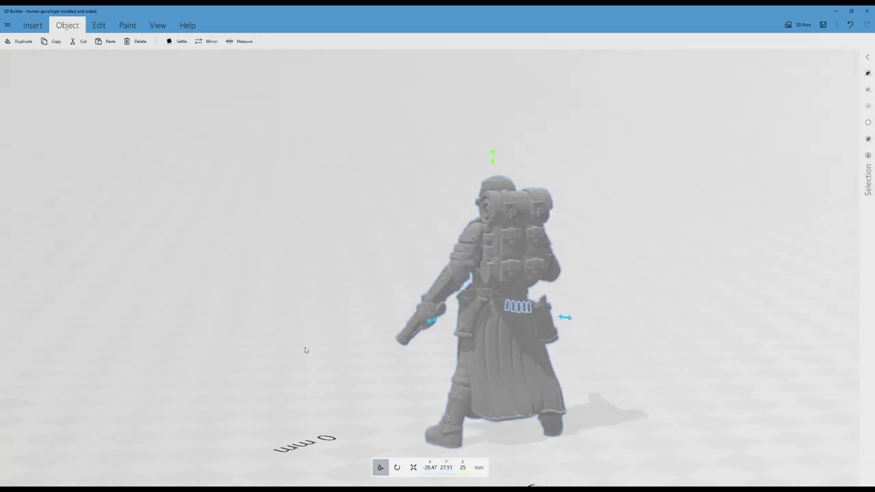
right_drag(329, 402, 777, 271)
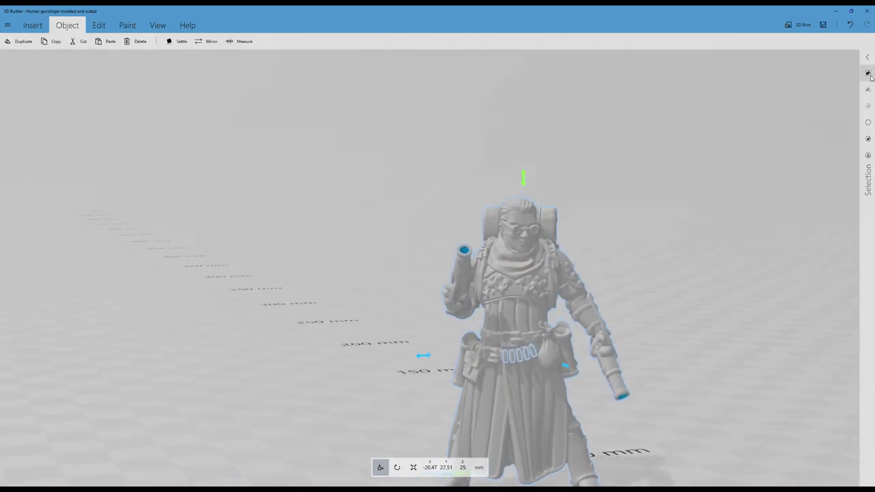
right_drag(719, 240, 620, 174)
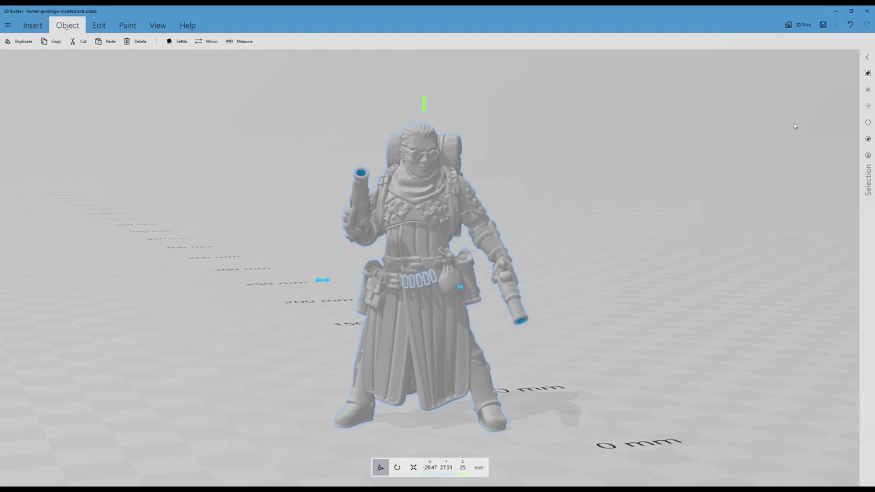
click(868, 74)
scroll(381, 306, up, 5)
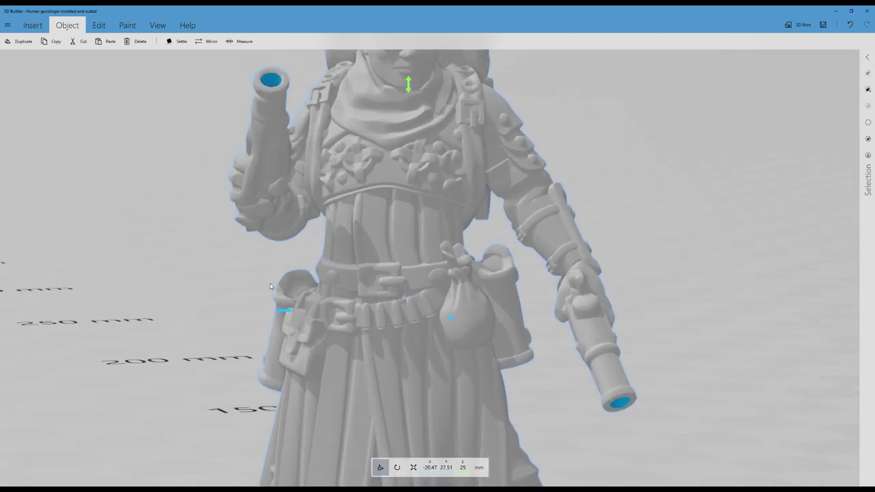
middle_drag(421, 312, 296, 237)
scroll(273, 246, down, 6)
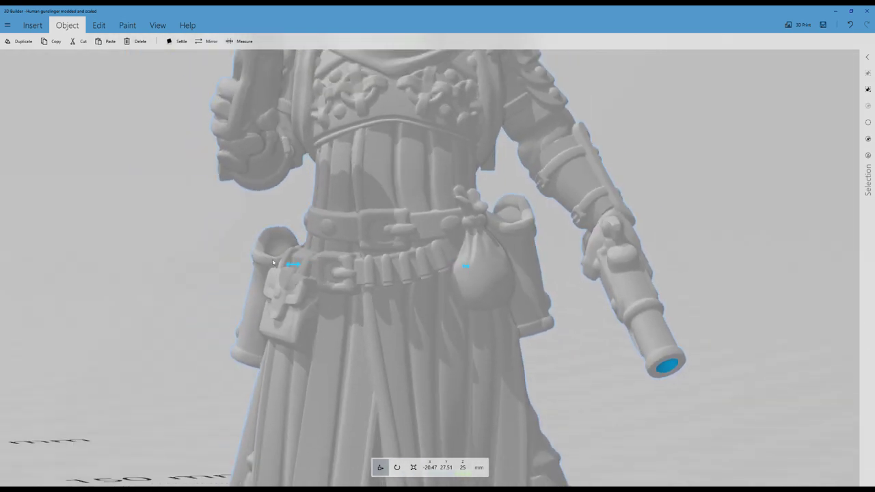
middle_drag(267, 268, 263, 292)
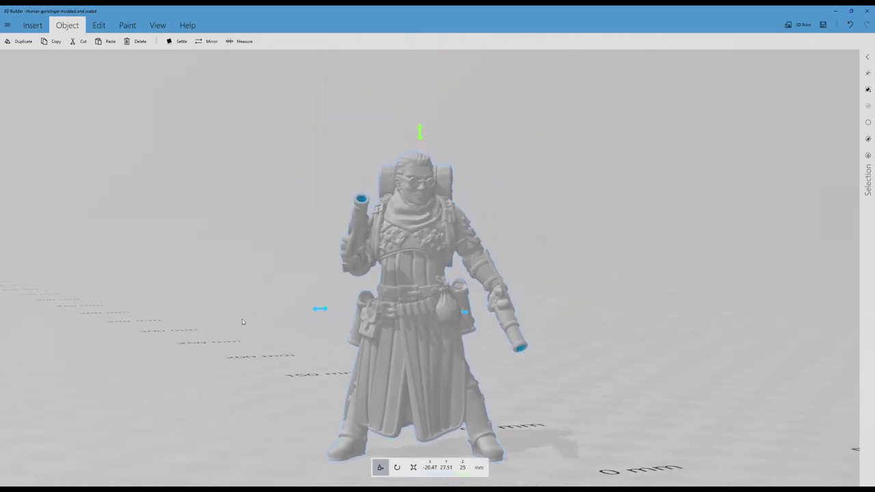
drag(296, 337, 280, 407)
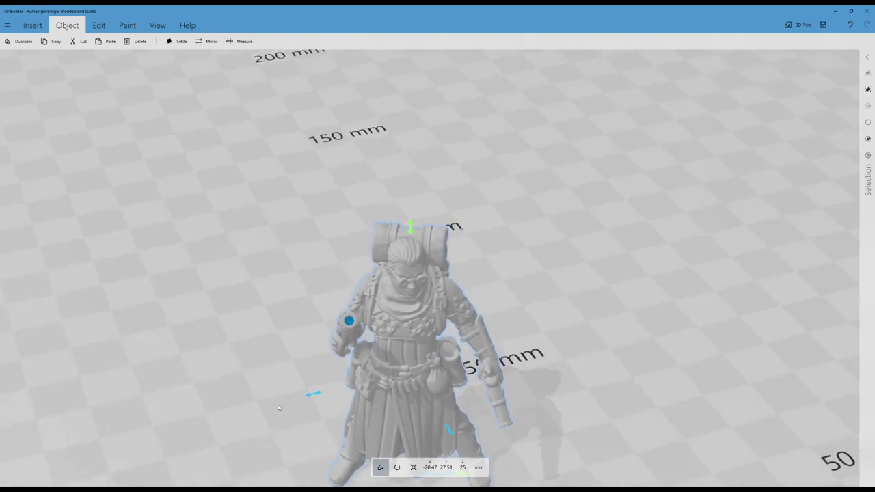
- Insert a cylinder into the scene with the gunslinger figure
right_drag(283, 410, 286, 337)
scroll(283, 336, up, 3)
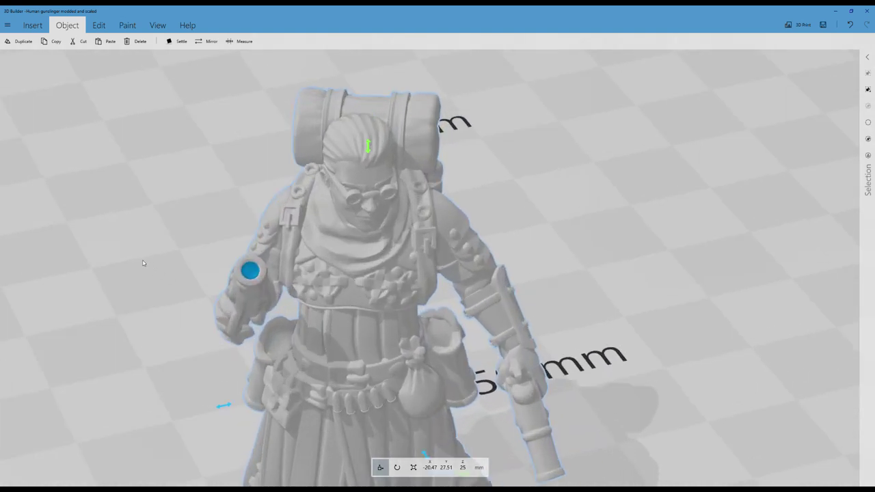
scroll(164, 277, up, 4)
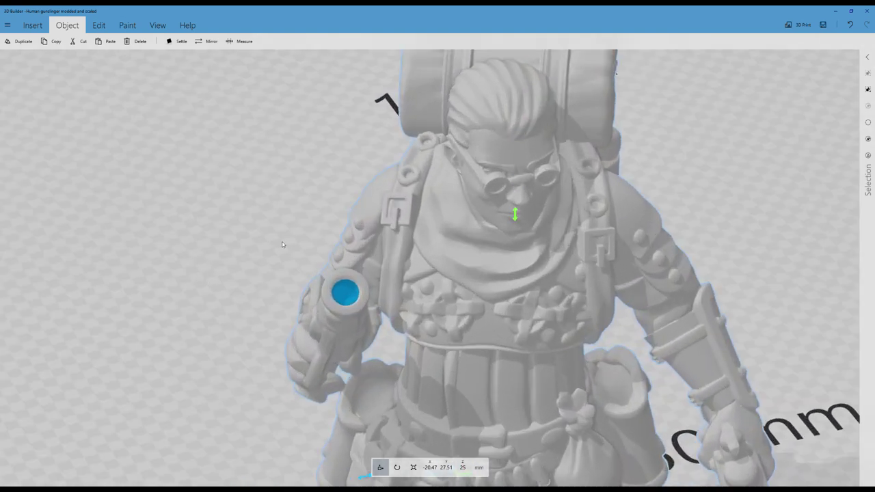
scroll(170, 162, down, 2)
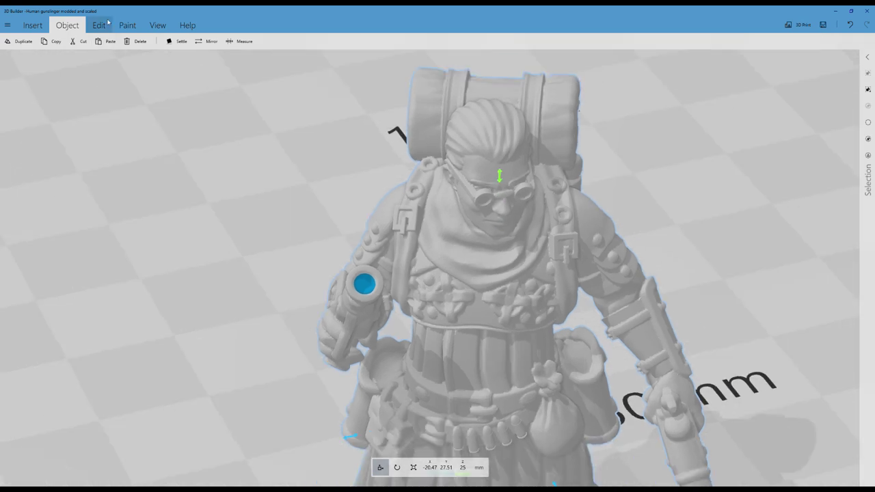
click(32, 25)
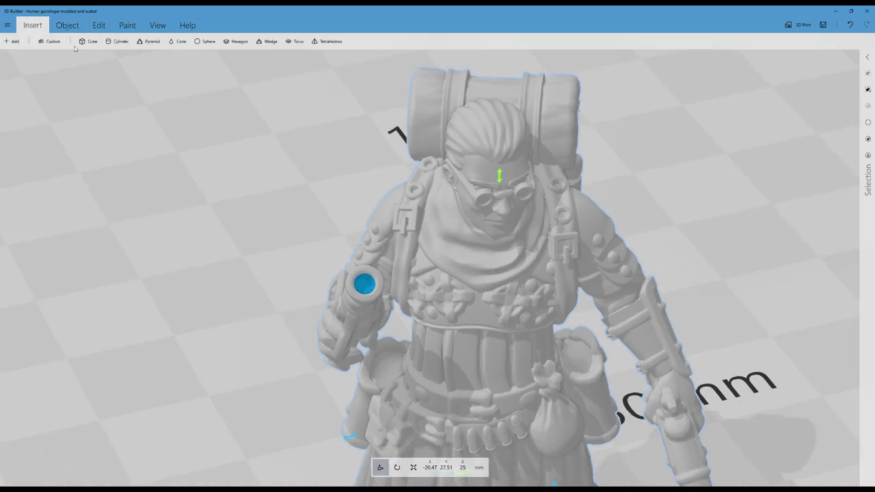
click(117, 41)
scroll(233, 176, down, 3)
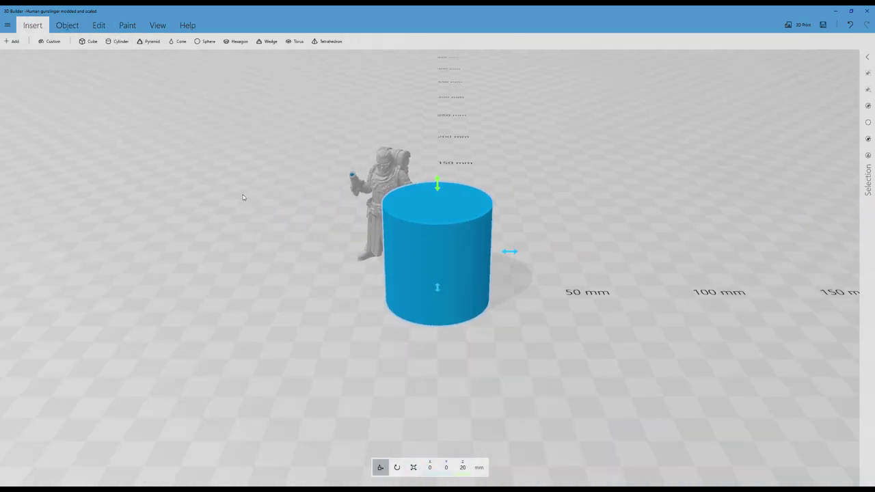
right_drag(251, 198, 307, 233)
drag(307, 233, 463, 283)
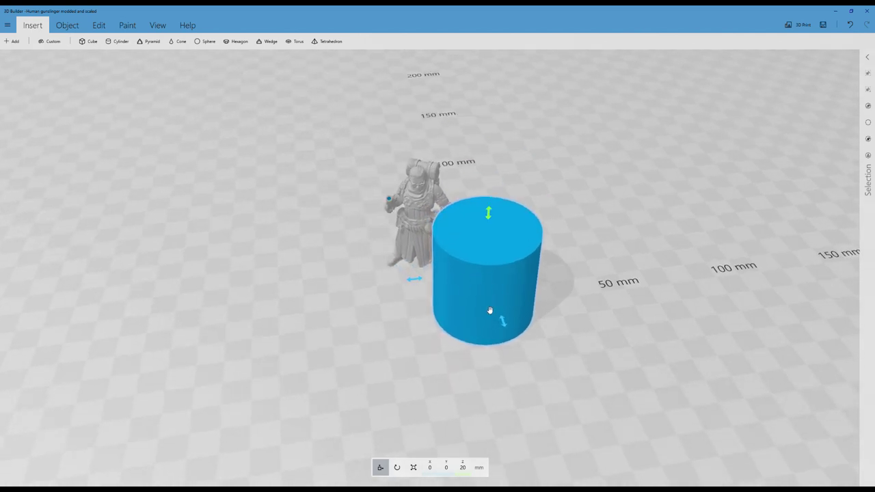
- Scale the new cylinder proportionally to 2 mm on every axis
click(415, 471)
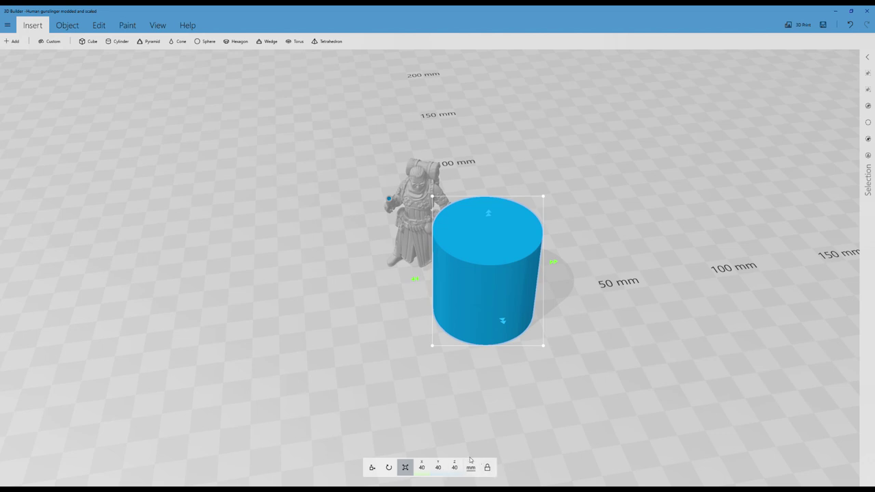
click(487, 467)
text(2)
click(429, 445)
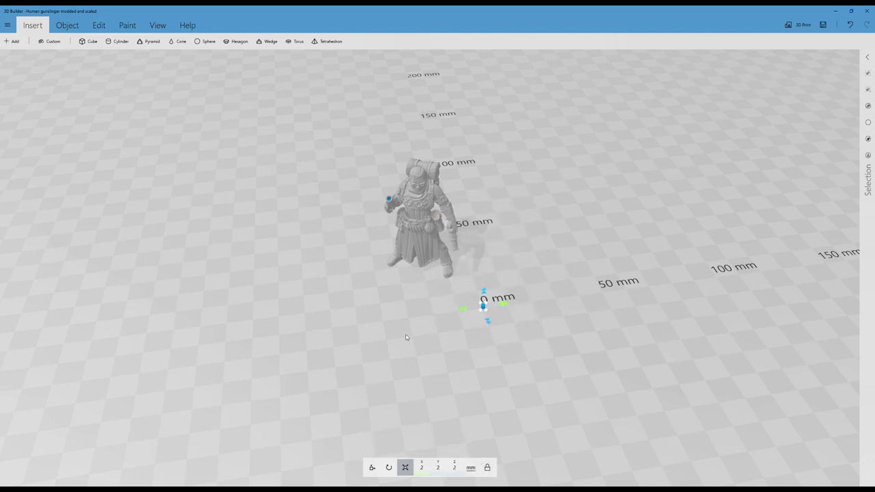
- Move the cylinder above the open case at the figure's hip beside the pouch and tilt it to a pitch of about -11.39 degrees
scroll(394, 319, up, 2)
scroll(403, 338, up, 3)
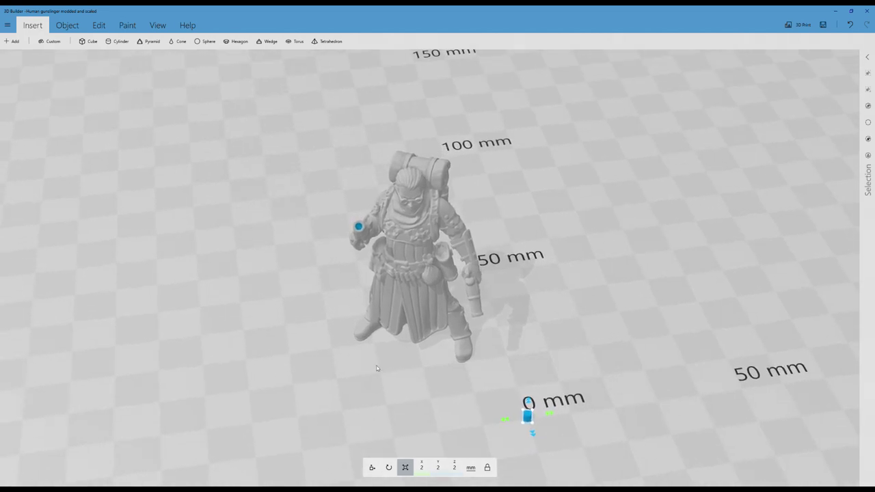
click(372, 468)
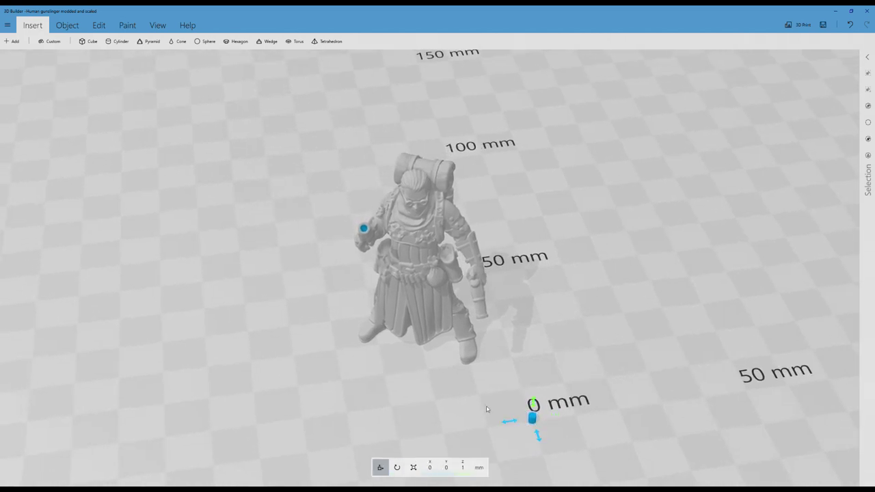
drag(532, 405, 432, 252)
scroll(432, 252, up, 5)
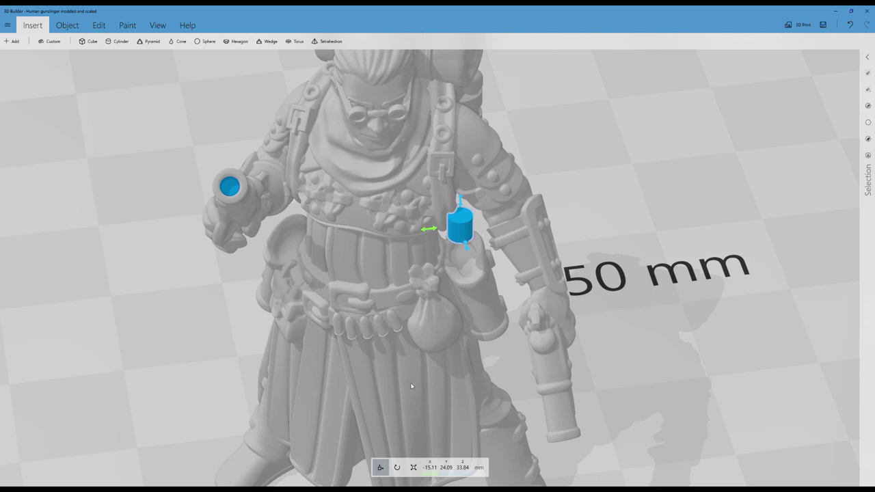
click(396, 468)
drag(430, 233, 431, 237)
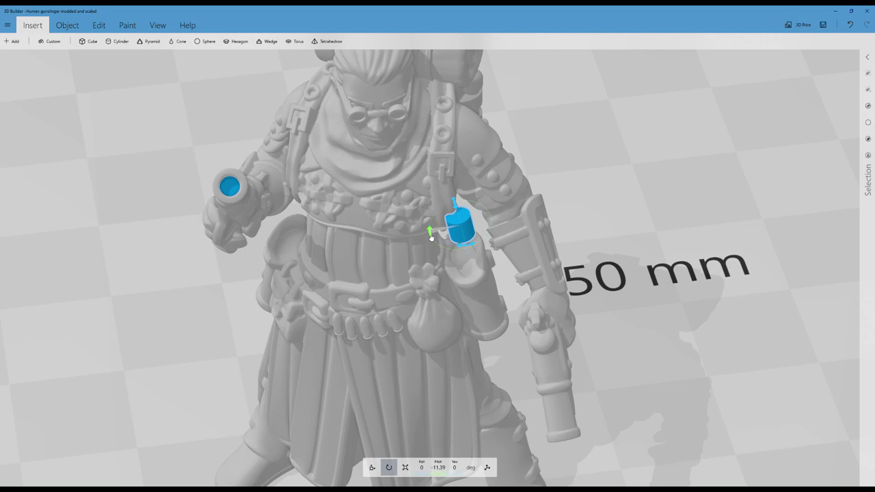
- Lower the cylinder into the hip case's opening, at about X -14.14, Y 26.95, Z 27.31 mm
click(372, 467)
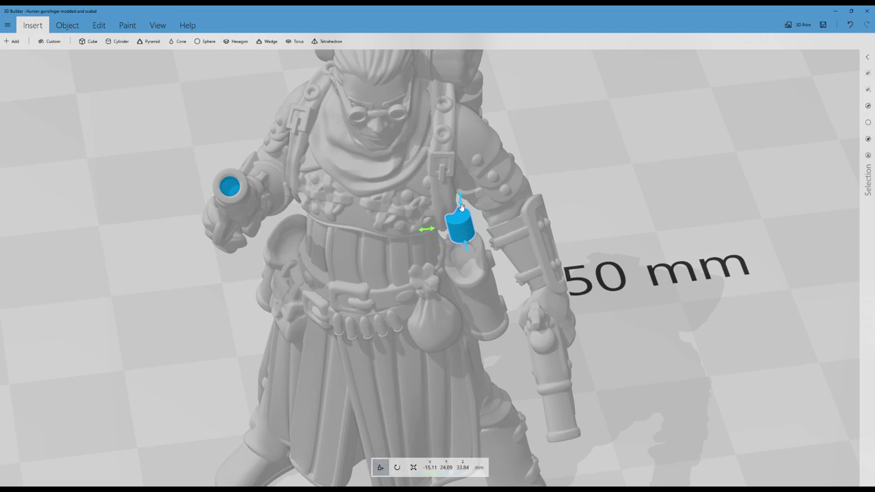
drag(461, 206, 437, 259)
drag(465, 228, 474, 276)
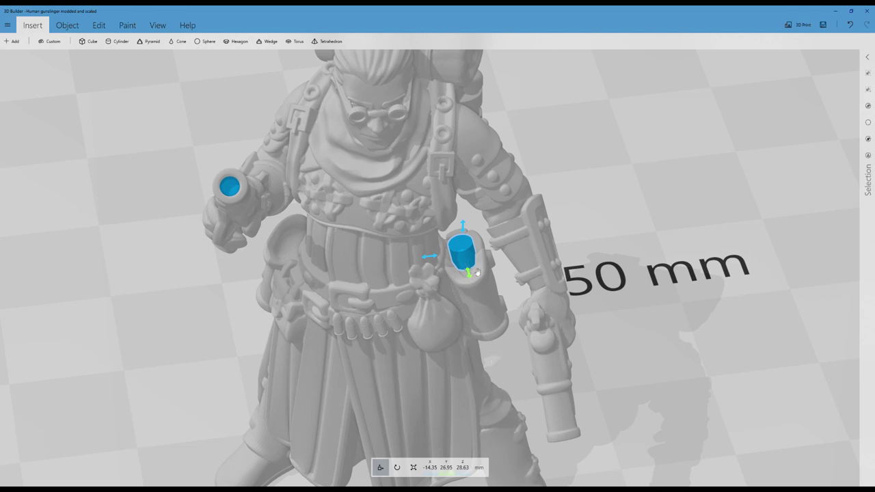
scroll(583, 243, up, 2)
drag(477, 224, 477, 244)
drag(426, 275, 432, 275)
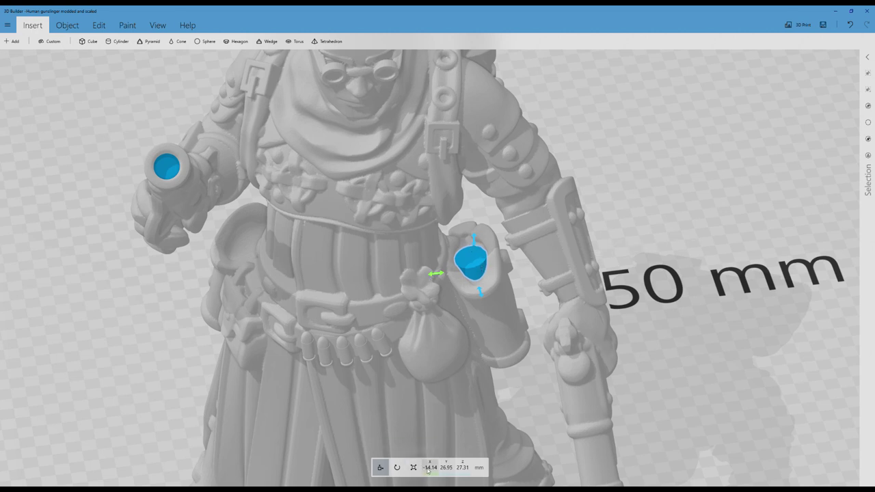
- Try scaling the cylinder in the hip case proportionally to 3 mm
click(429, 467)
click(418, 469)
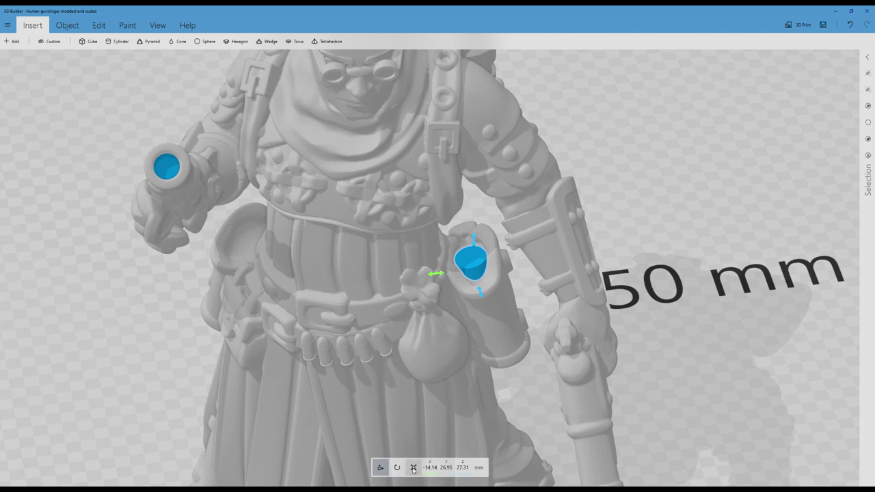
click(412, 469)
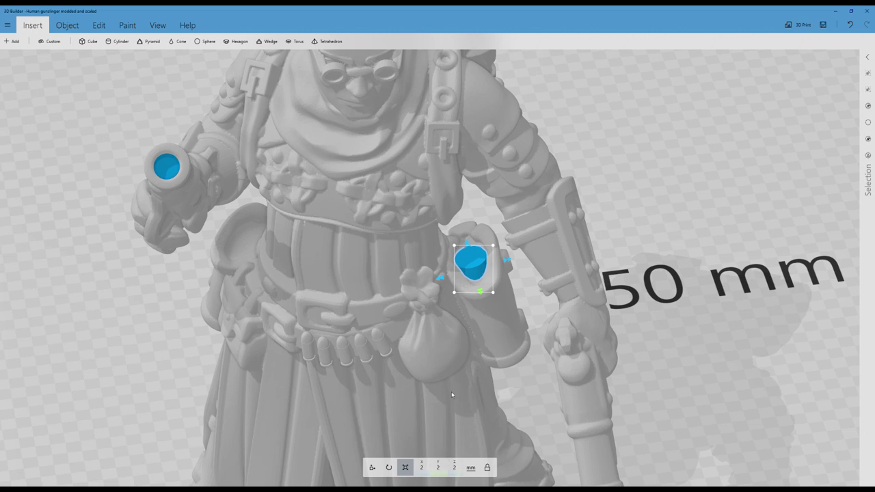
text(3)
click(432, 449)
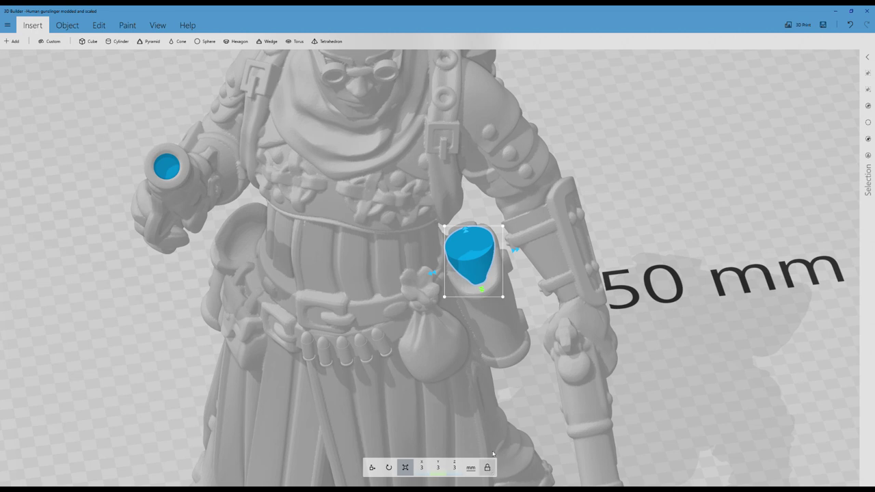
click(850, 25)
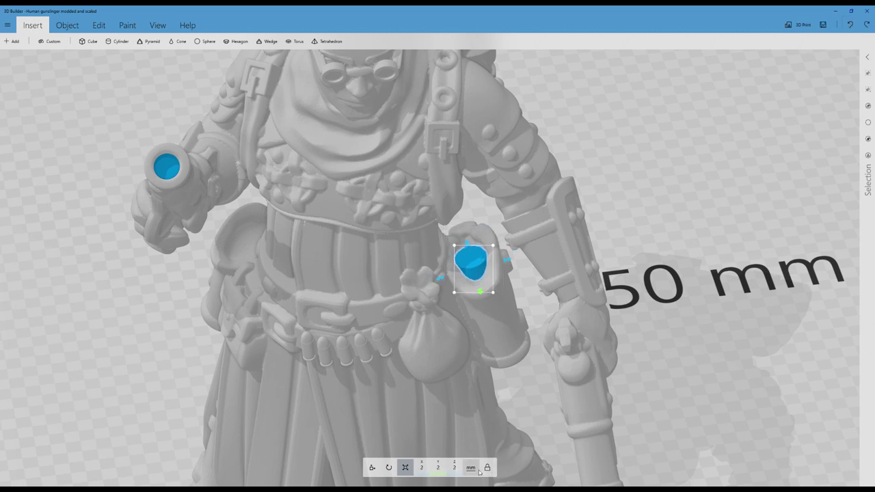
- Set only the cylinder's Y size to 3 mm, without keeping proportions, and rotate it to a roll of about 9.17 degrees
click(437, 467)
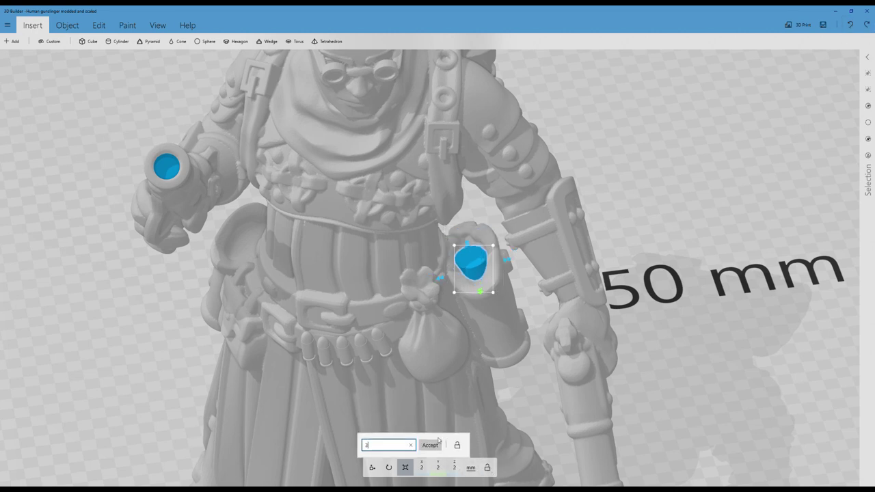
text(3)
key(Return)
scroll(502, 360, up, 2)
right_drag(532, 355, 526, 380)
click(389, 467)
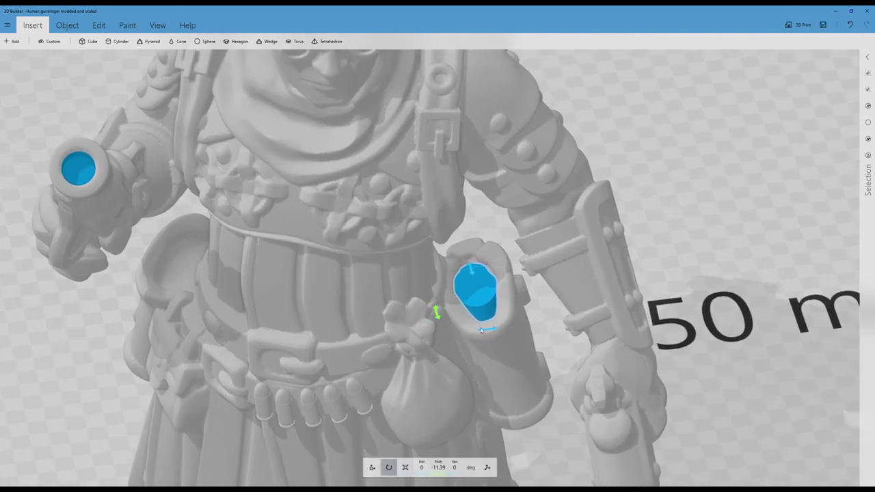
drag(476, 278, 477, 282)
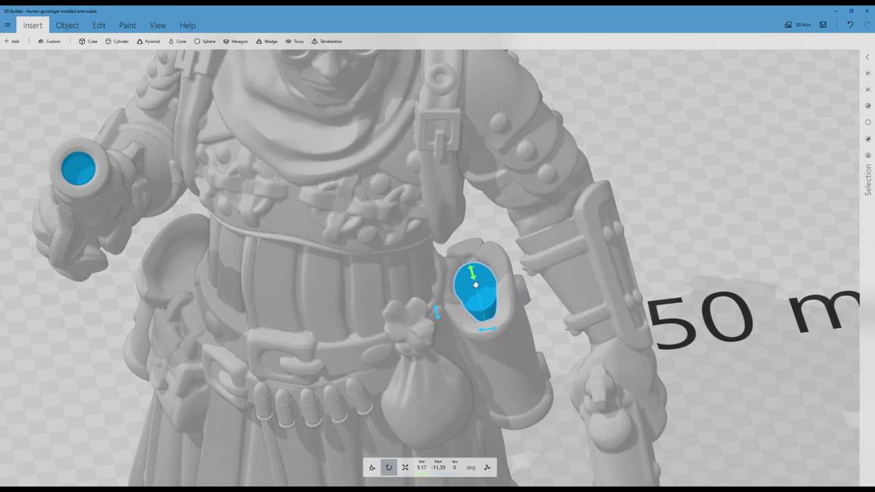
- Set the cylinder's X size to 1.5 mm, leaving proportions unlocked
click(405, 467)
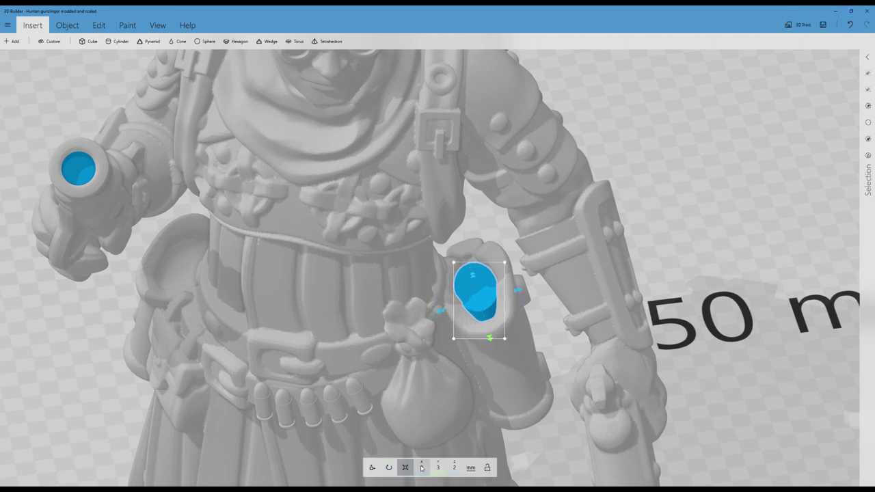
click(422, 467)
text(1.5)
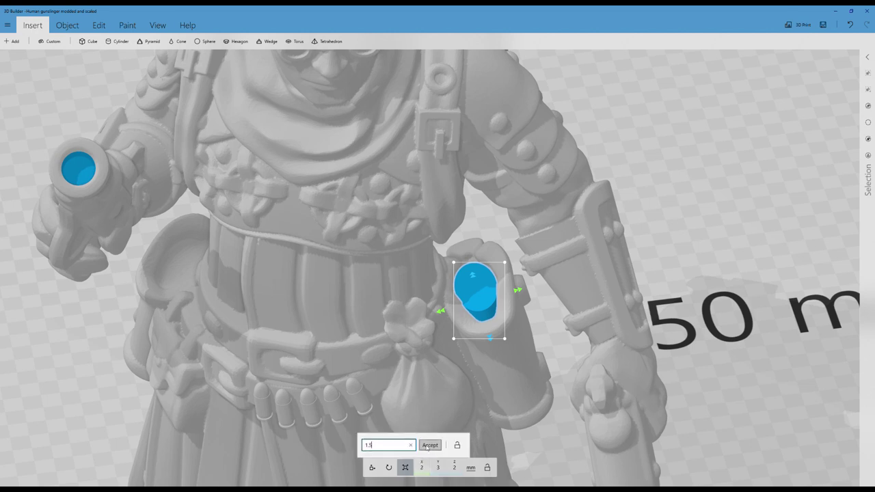
key(Return)
right_drag(455, 394, 551, 446)
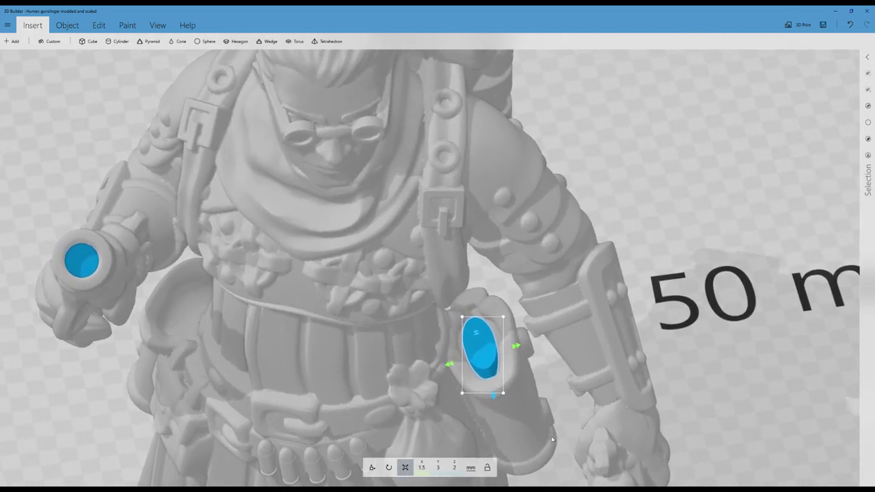
- Lower the cylinder to about Z 27.07 mm and rotate it to a roll of about 13.67 degrees
click(372, 468)
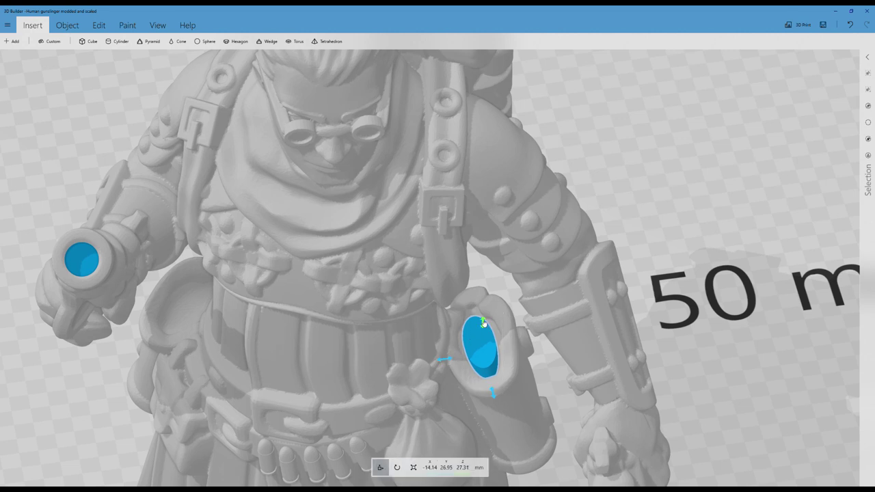
drag(481, 324, 480, 340)
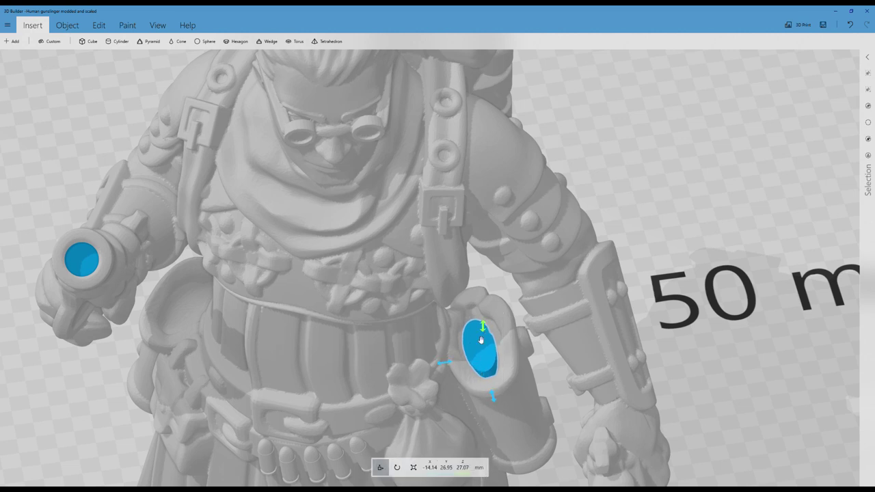
click(397, 468)
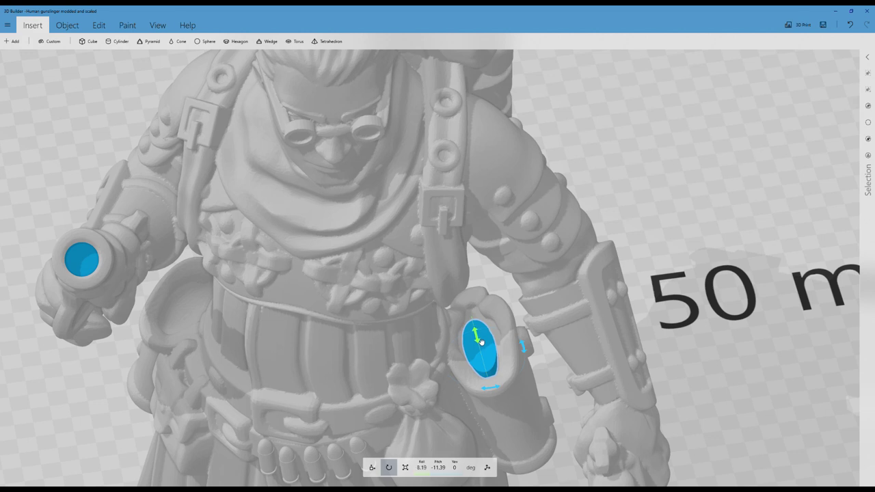
drag(481, 342, 482, 343)
- Shift the cylinder within the hip case's opening to about X -14.05 and Y 27.25 mm
click(372, 466)
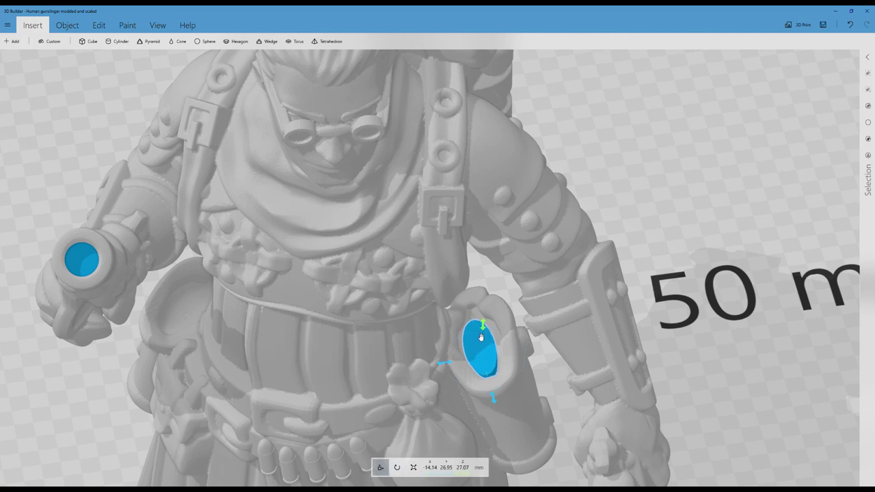
drag(493, 399, 492, 390)
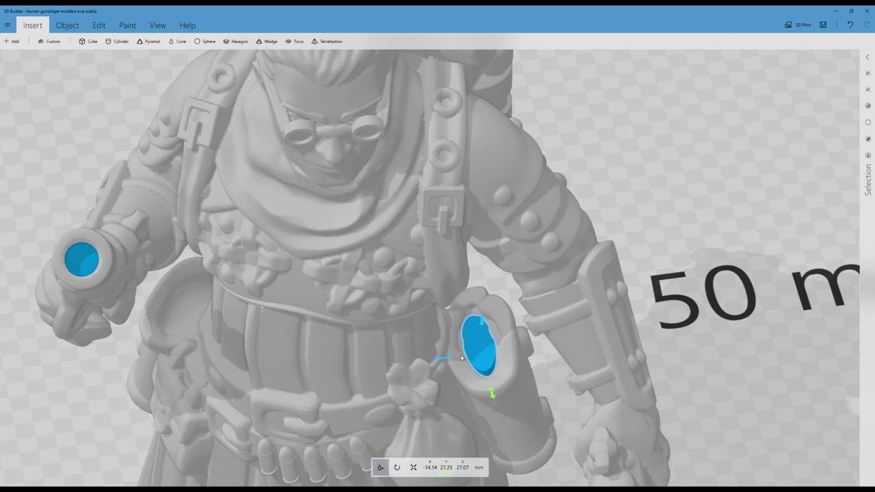
drag(451, 360, 453, 360)
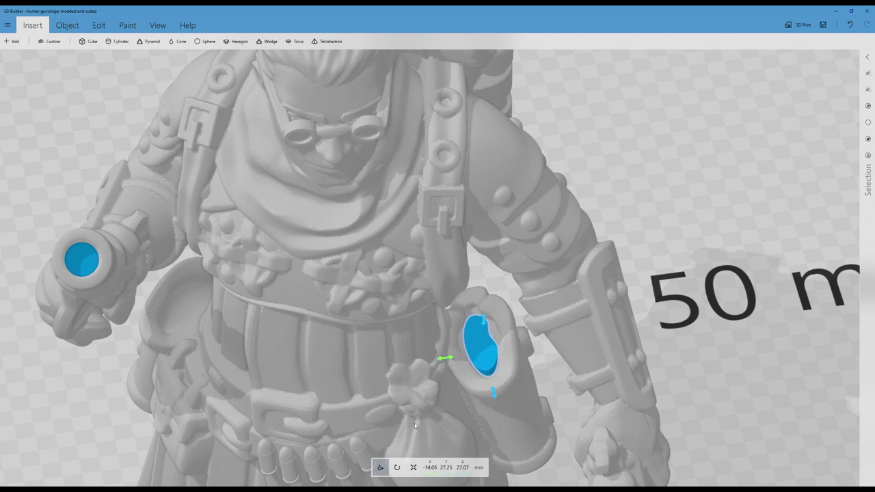
- Fine-tune the cylinder's tilt to match the hip case's opening and raise it to about Z 27.2 mm
click(397, 467)
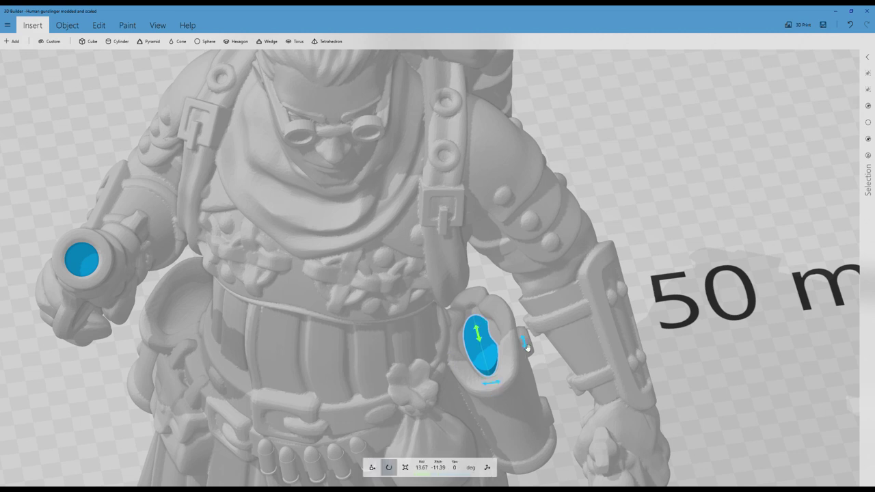
drag(527, 347, 525, 343)
click(373, 468)
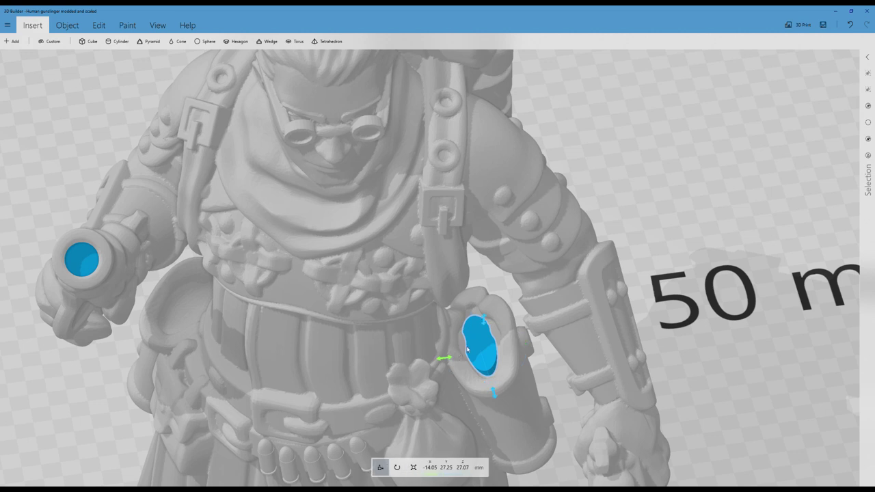
drag(486, 326, 488, 329)
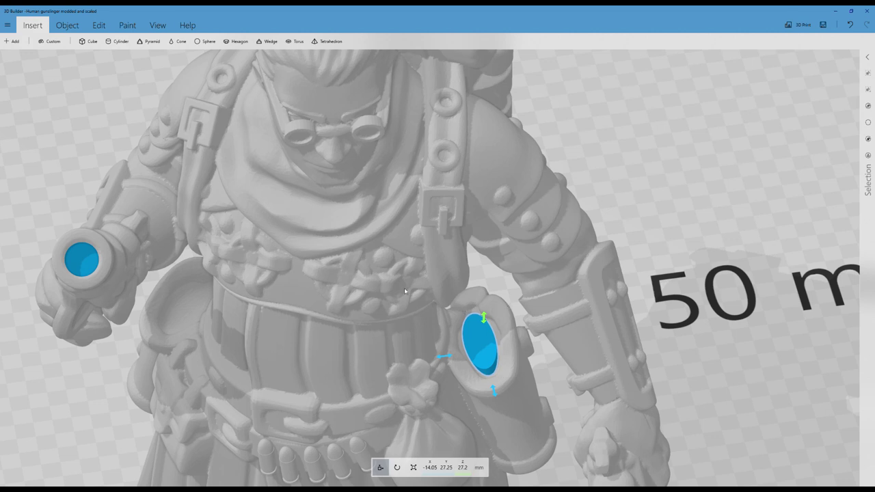
click(67, 25)
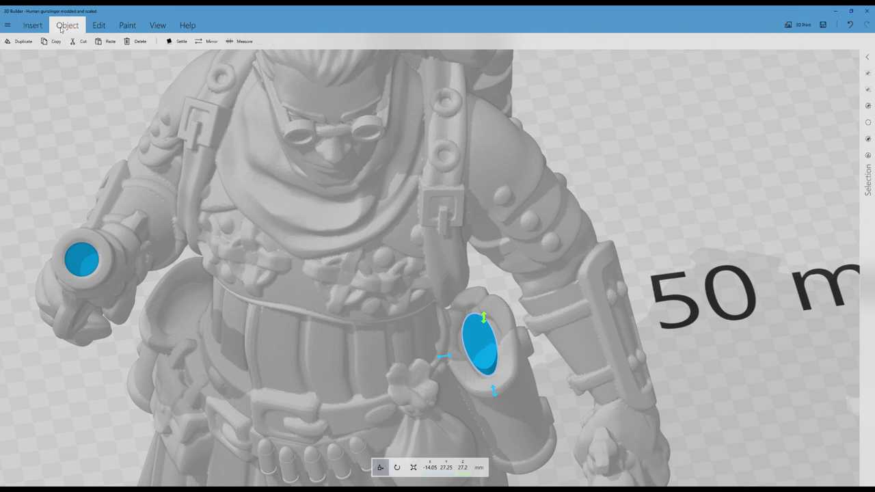
- Duplicate the hip-case cylinder, park the copy beside the figure at about X -31.26 mm, and subtract the original from the figure
click(19, 41)
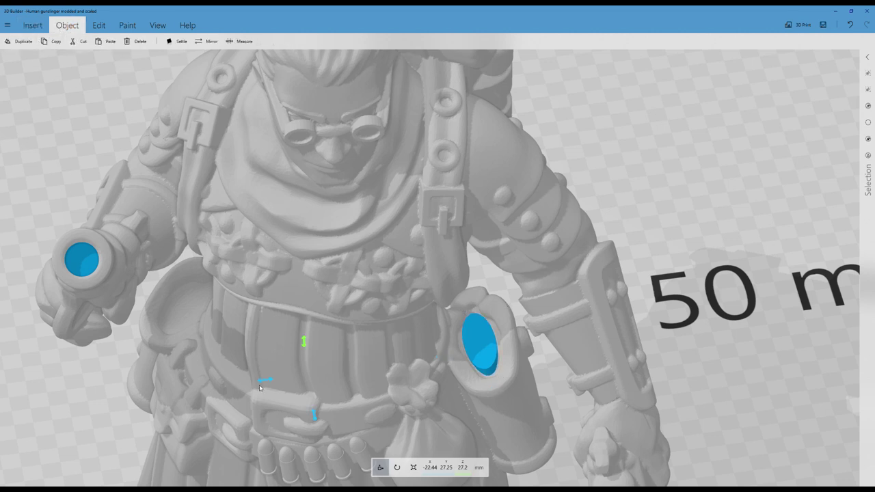
drag(260, 387, 72, 404)
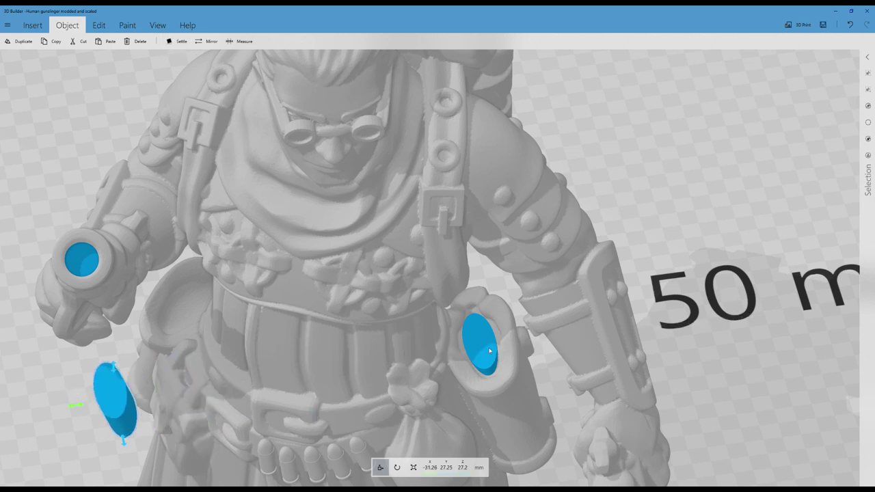
click(490, 351)
click(100, 25)
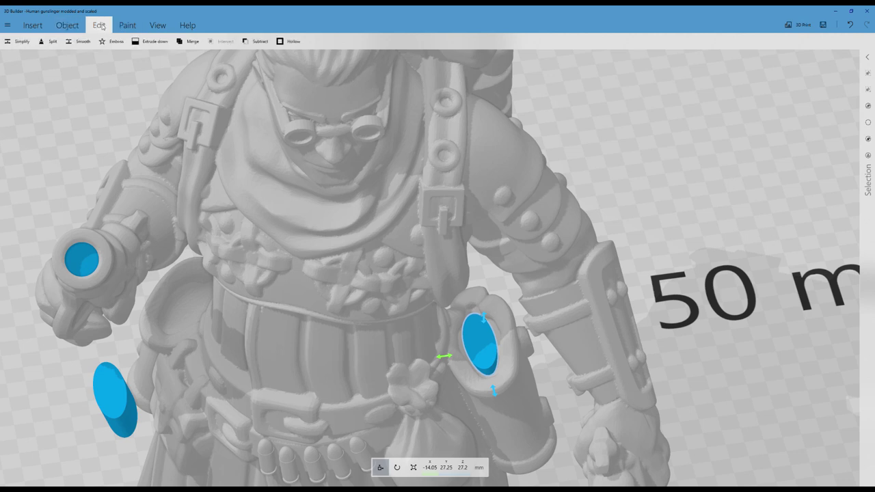
click(258, 43)
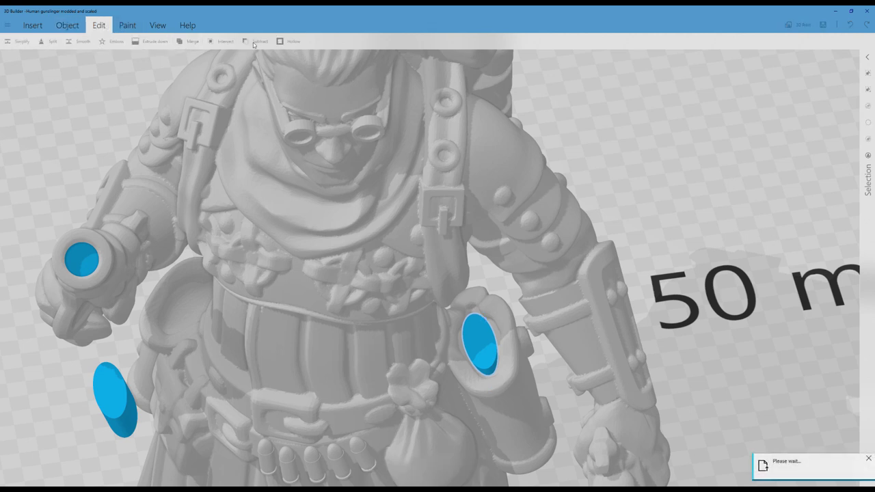
scroll(482, 263, up, 3)
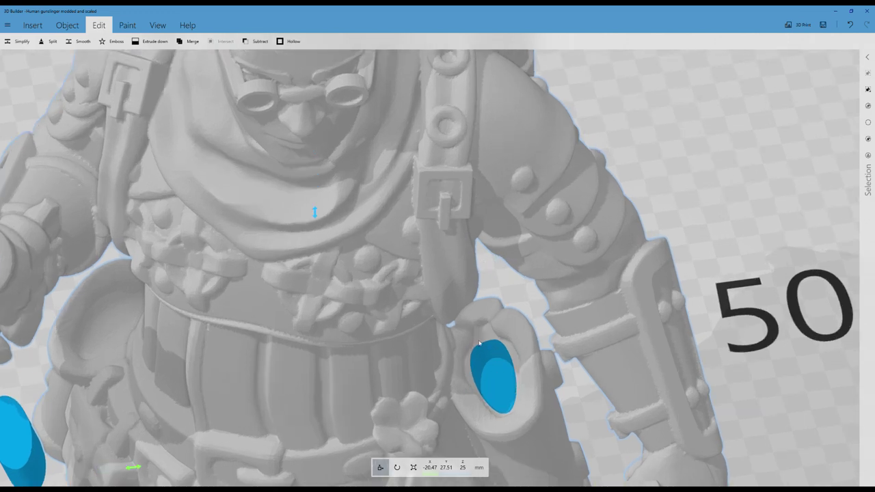
scroll(483, 345, down, 3)
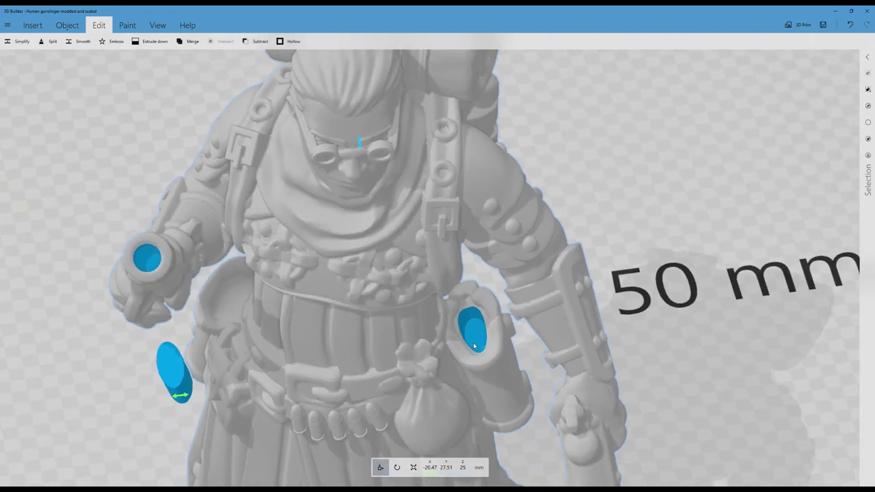
scroll(458, 339, up, 2)
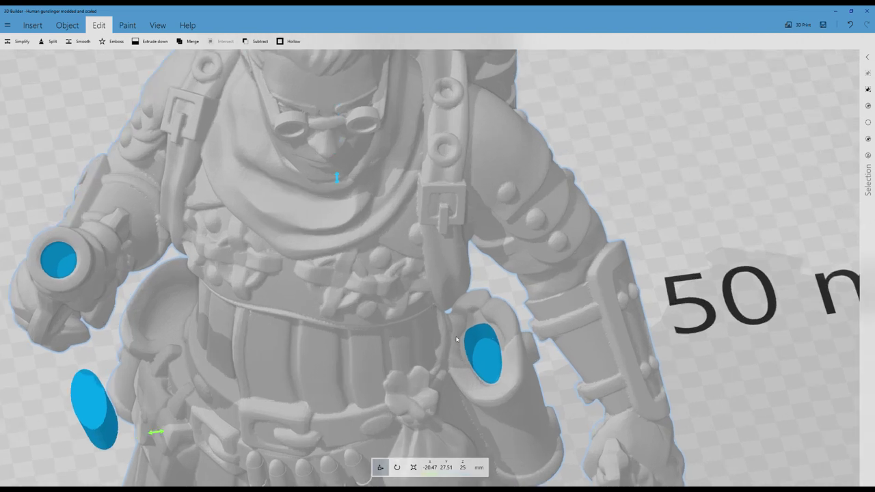
mouse_move(474, 299)
mouse_down()
mouse_move(499, 356)
mouse_move(482, 310)
mouse_up()
right_drag(452, 302, 449, 271)
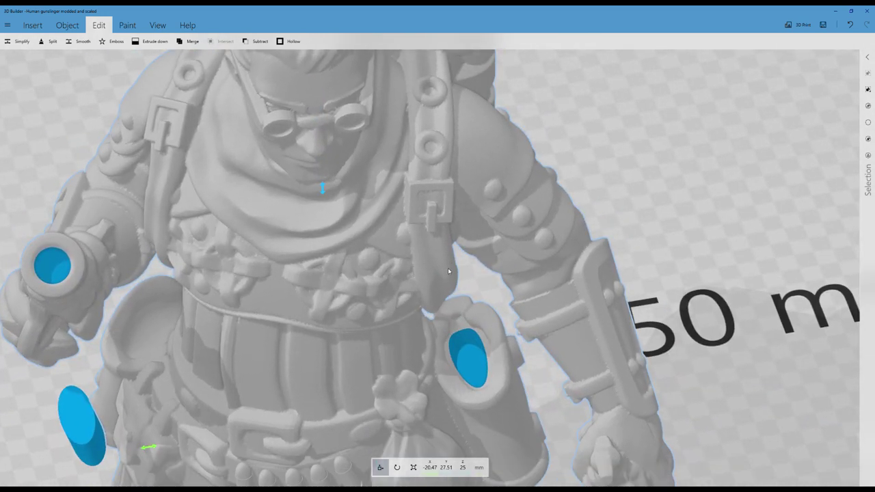
- Insert a sphere and scale it uniformly to 1 mm with the proportions locked
click(32, 25)
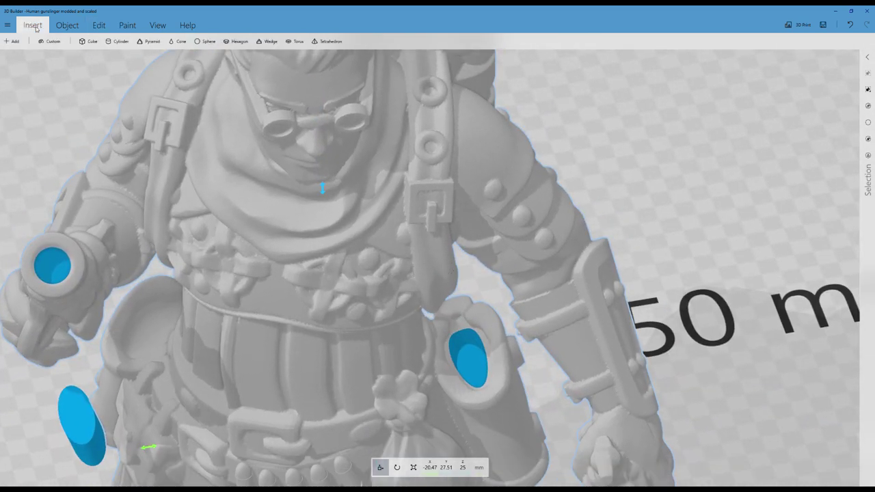
click(204, 42)
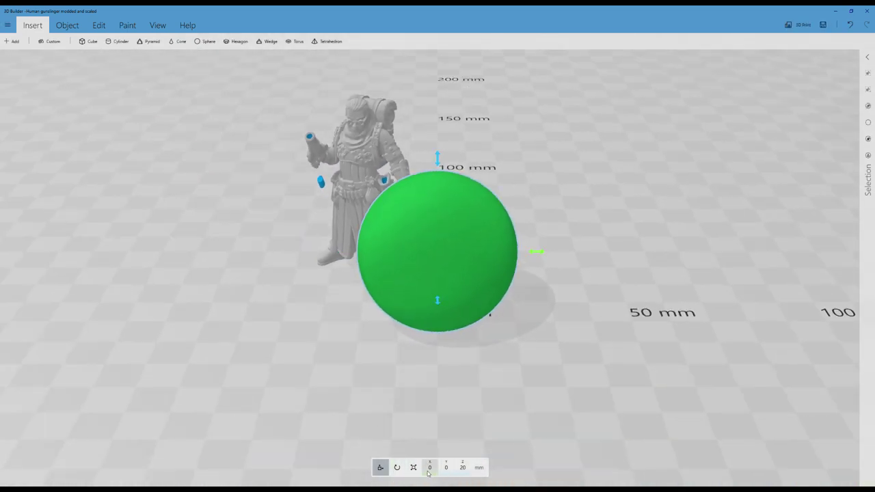
click(413, 467)
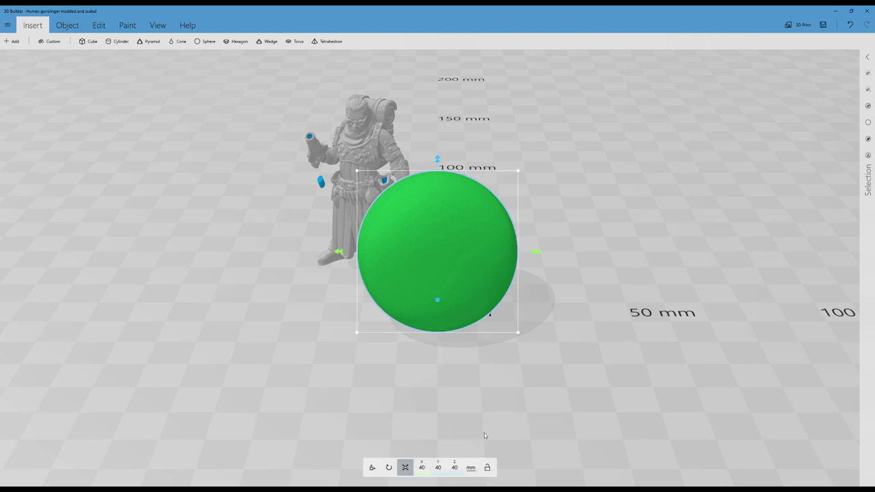
click(489, 469)
click(430, 446)
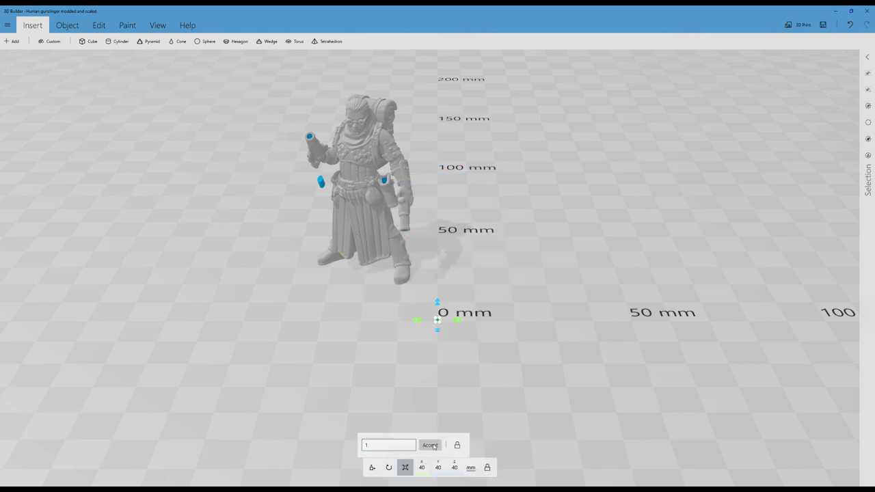
- Move the small sphere up near the hip case, to about X -14.55, Y 18.34 and Z 35.05 mm
click(381, 469)
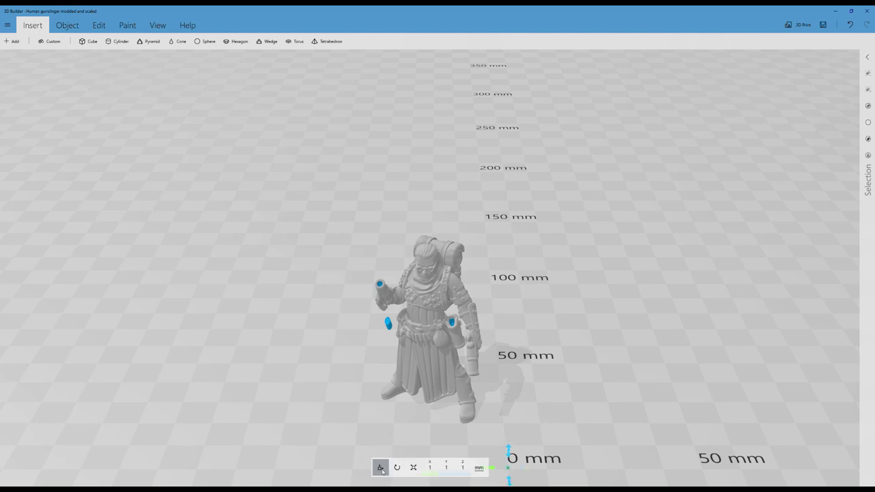
drag(509, 456, 453, 326)
scroll(518, 328, up, 3)
scroll(518, 330, up, 5)
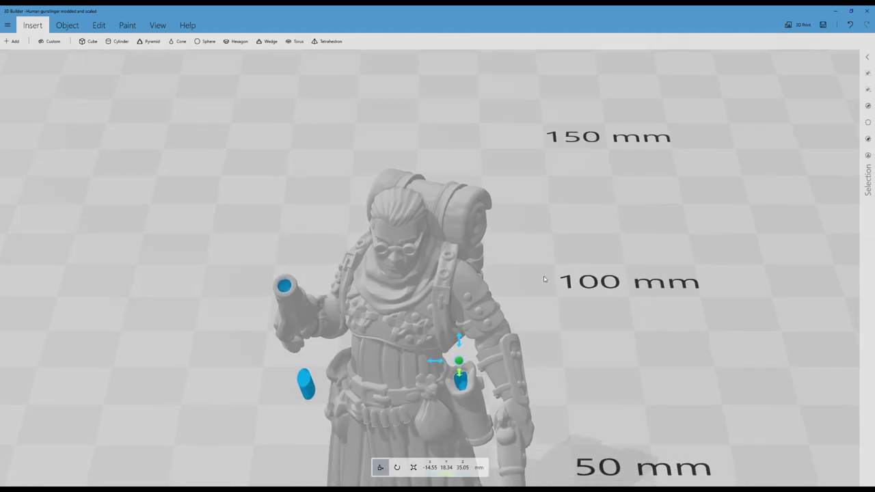
drag(586, 277, 573, 354)
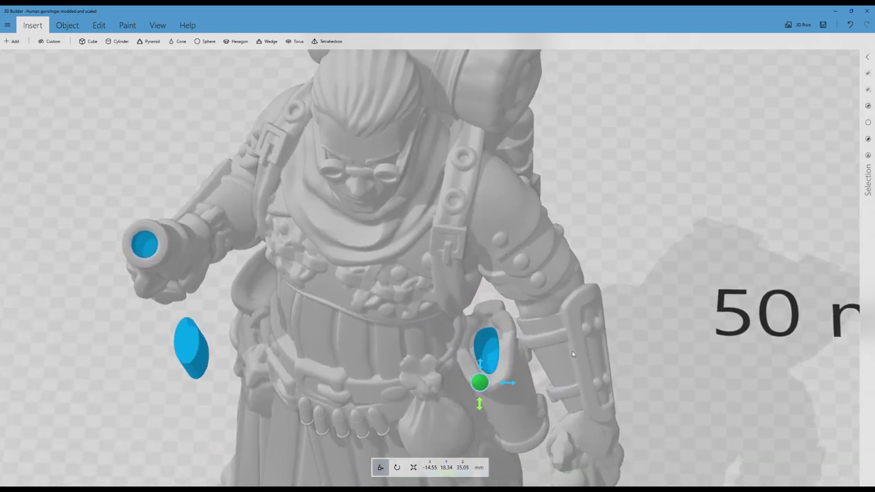
- Position the sphere at the upper end of the hip case's hollow, at about X -14.23, Y 28.44 and Z 27.7 mm
drag(481, 372, 490, 324)
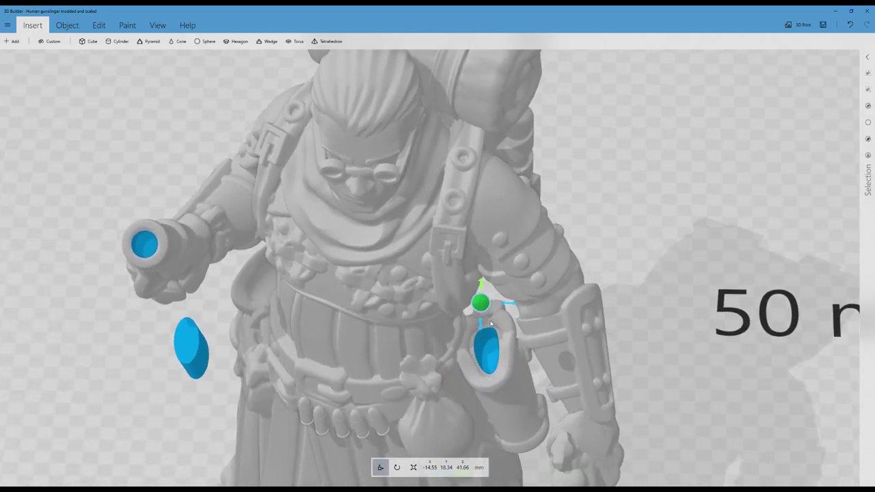
drag(481, 285, 486, 371)
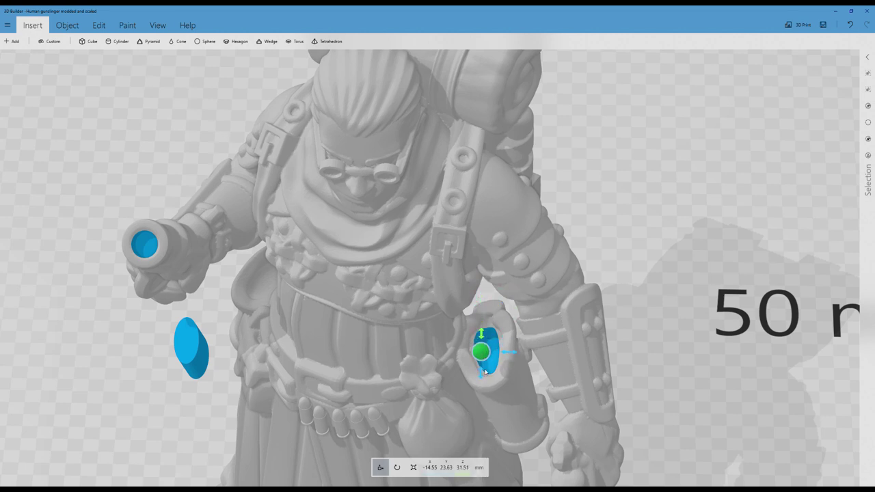
drag(486, 336, 491, 319)
scroll(486, 332, up, 2)
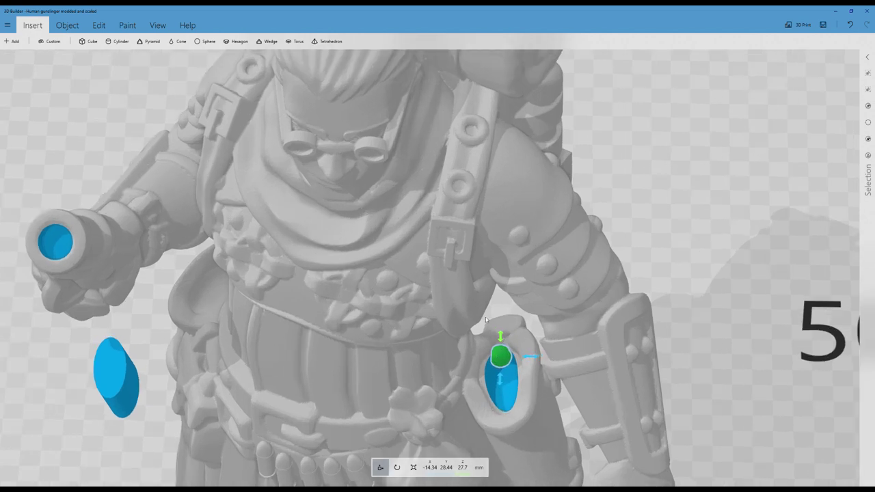
right_drag(488, 294, 484, 254)
scroll(487, 252, up, 3)
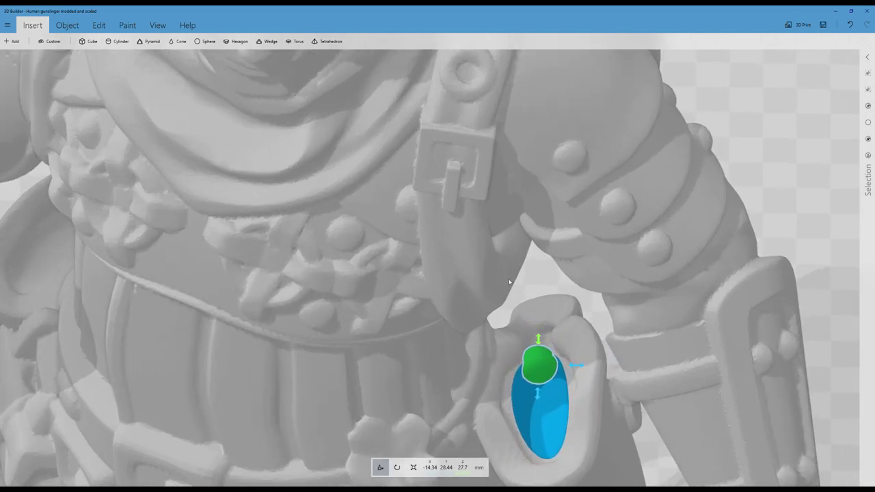
right_drag(510, 283, 495, 268)
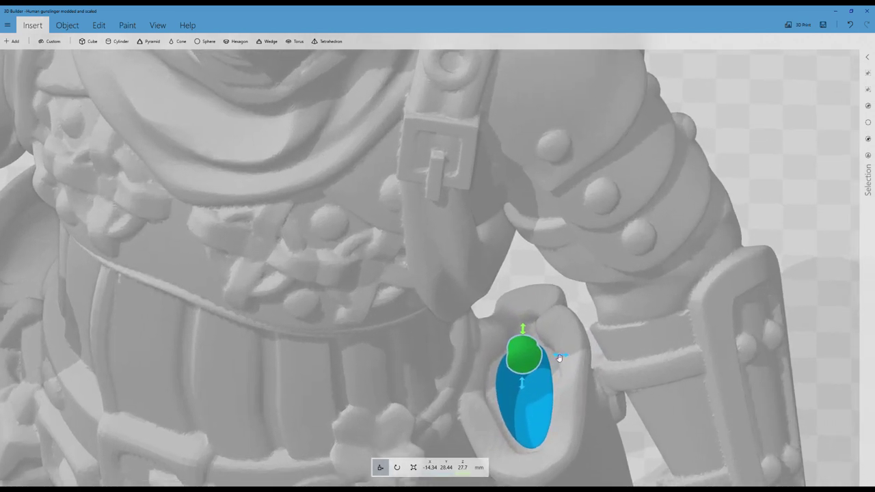
drag(560, 359, 562, 357)
drag(526, 387, 527, 385)
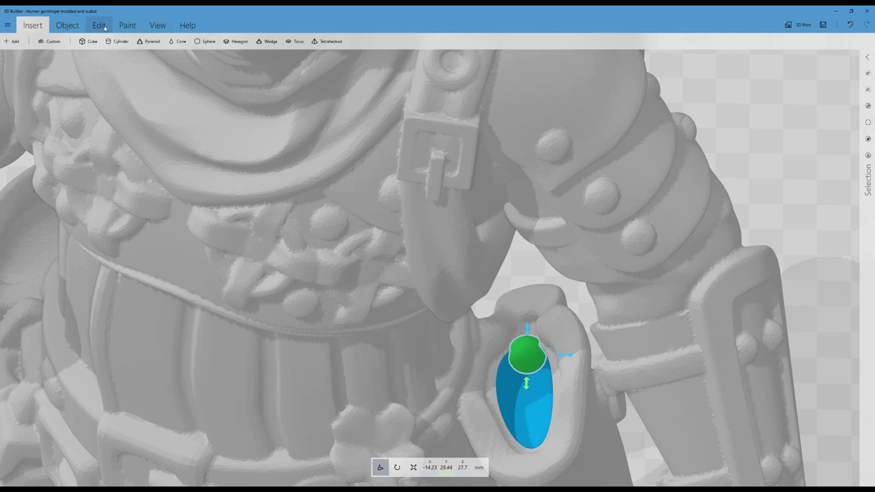
- Duplicate the sphere and move the copy out in front of the belt, to about X -20.23 and Y 23.38 mm
click(67, 25)
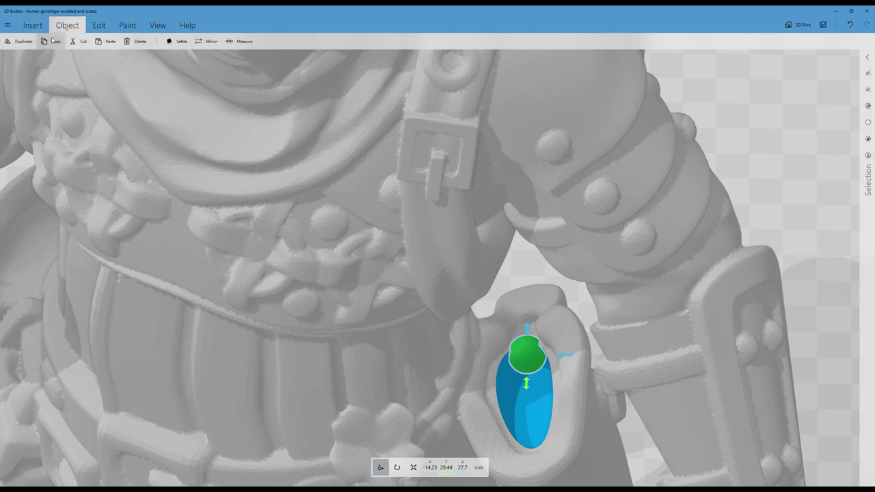
click(21, 44)
drag(293, 400, 298, 484)
- Subtract the sphere at the upper end of the hip case's hollow from the figure
click(540, 313)
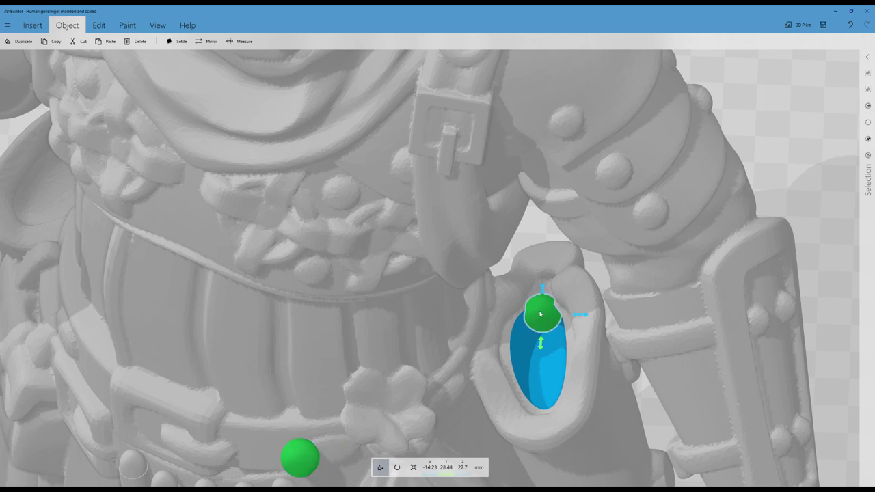
click(102, 25)
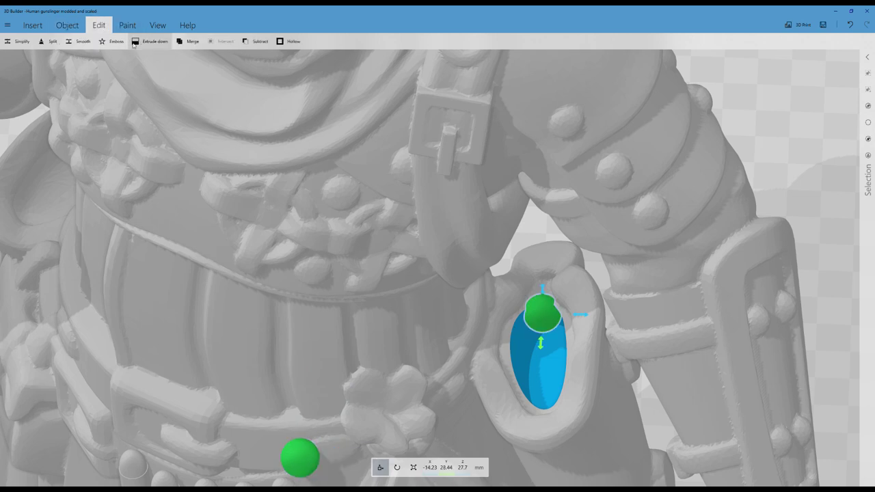
click(256, 41)
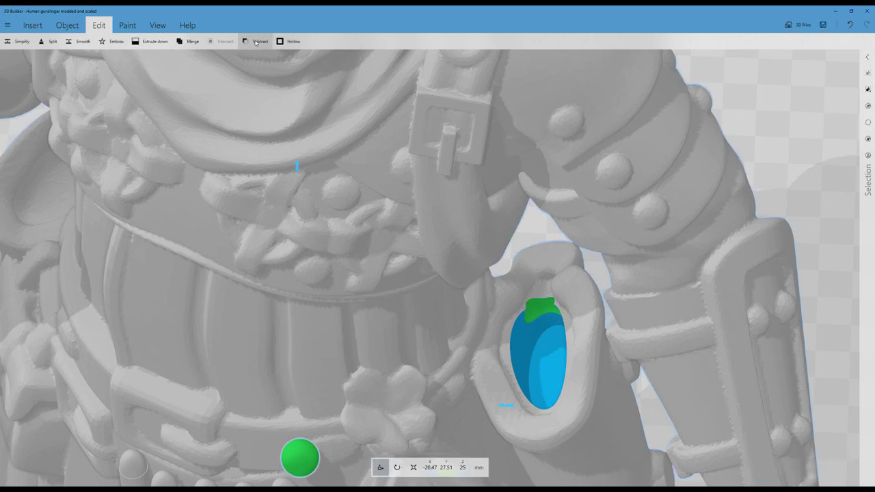
scroll(462, 280, down, 1)
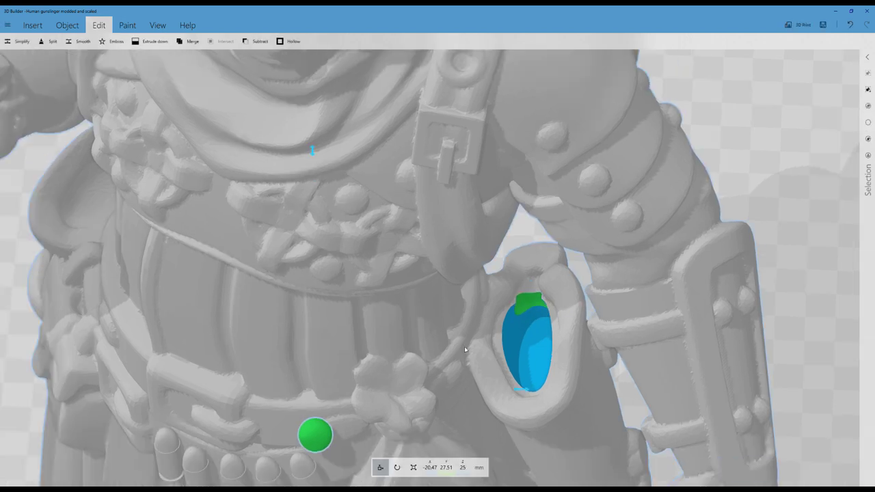
mouse_move(465, 350)
mouse_down()
mouse_move(432, 334)
mouse_move(465, 359)
mouse_move(461, 343)
mouse_up()
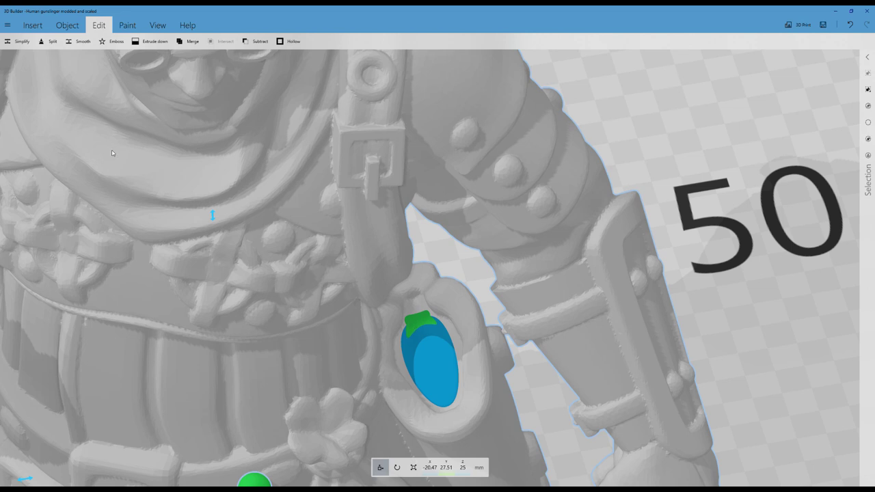
scroll(204, 300, down, 1)
- Duplicate the spare sphere in front of the belt and move the original across to about X -14.56 mm, leaving the copy as the new spare
click(294, 441)
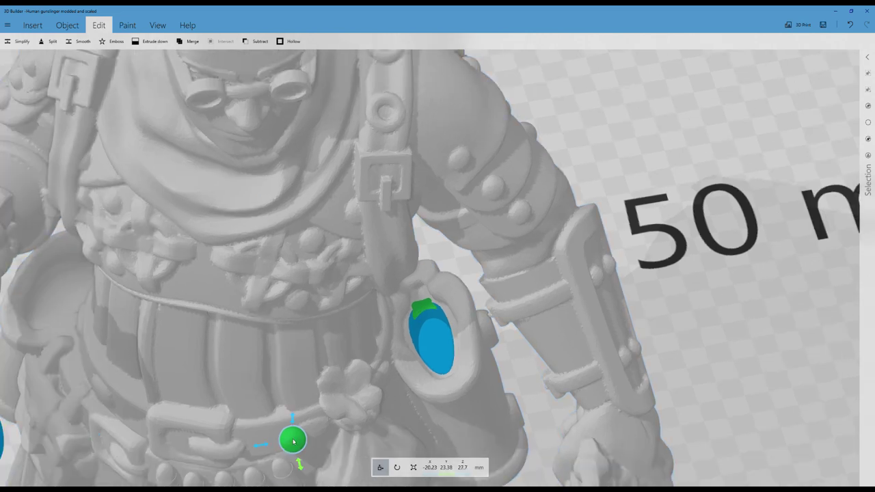
click(67, 25)
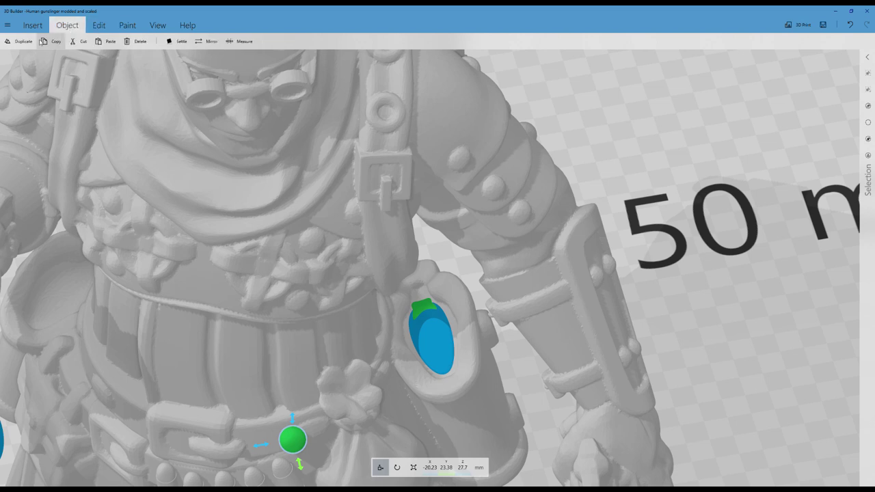
click(18, 41)
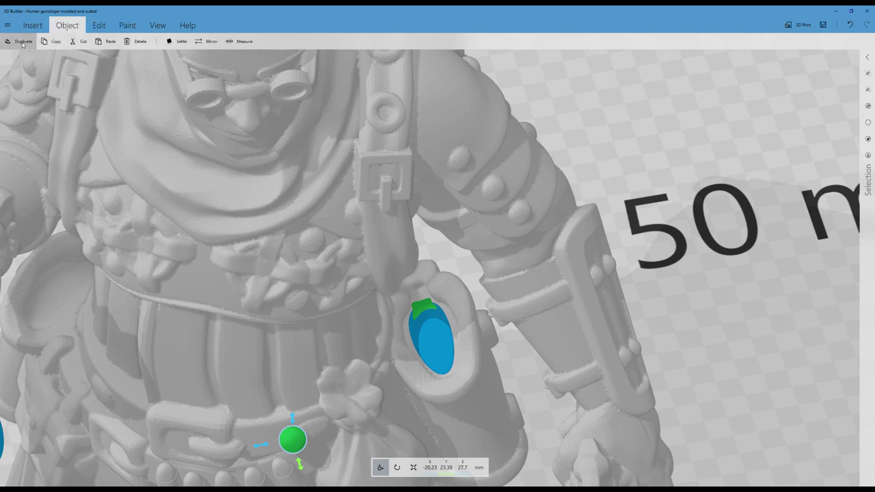
click(299, 445)
drag(266, 445, 410, 381)
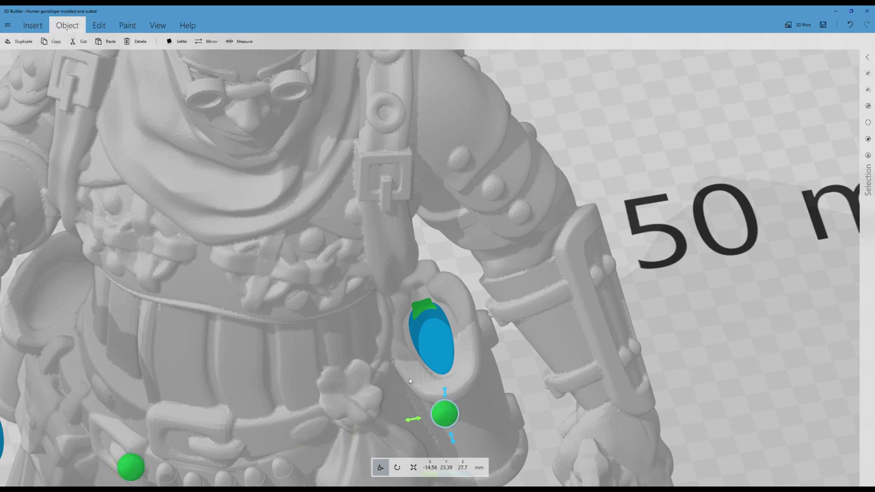
- Position the sphere at the hollow's upper edge, at about X -14.13, Y 28.94 and Z 27.58 mm, and subtract it from the figure
drag(458, 441, 431, 327)
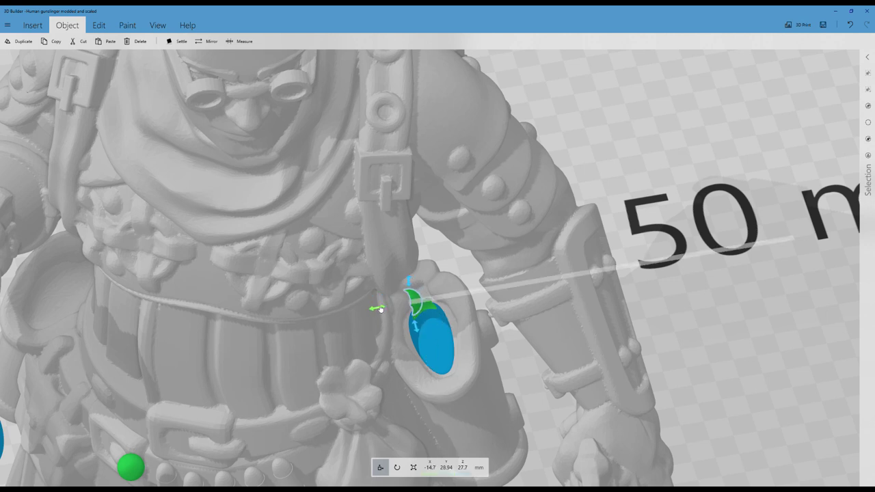
drag(389, 307, 397, 310)
drag(421, 283, 410, 323)
scroll(400, 313, up, 4)
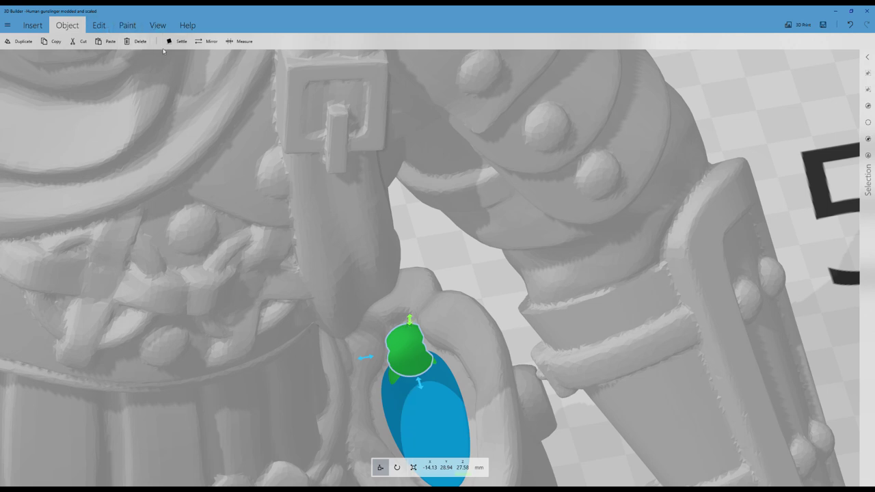
click(100, 26)
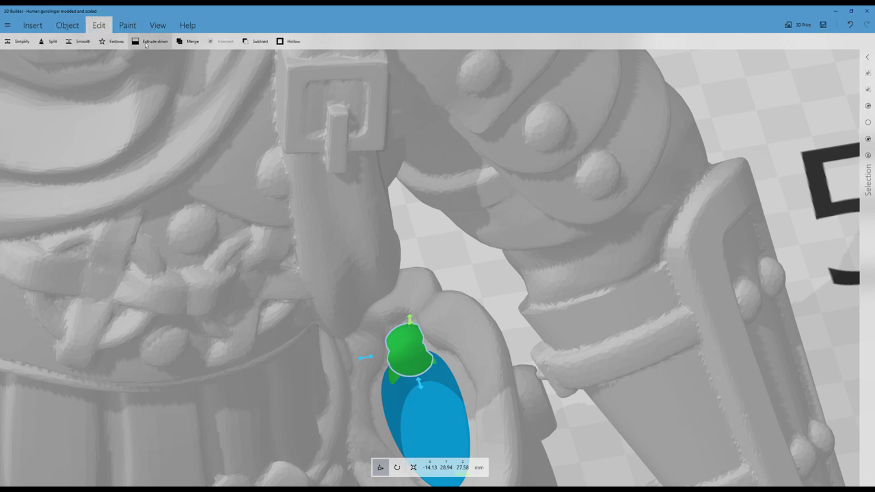
click(256, 41)
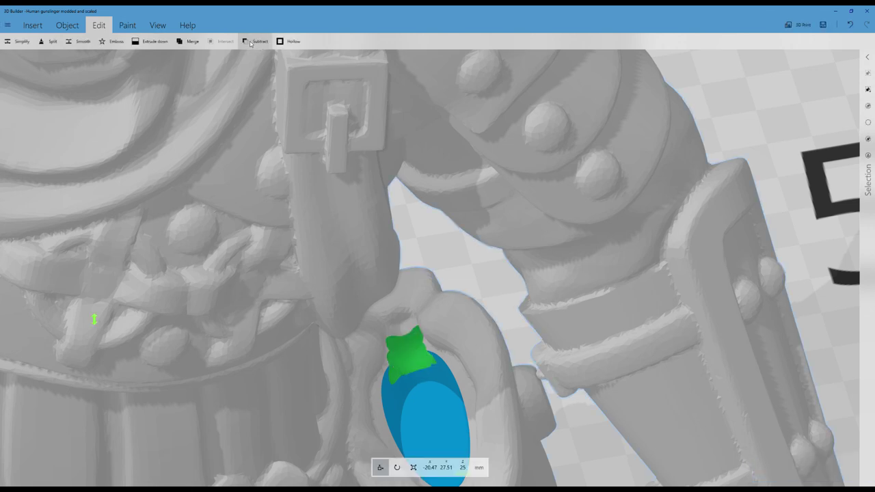
- Rotate the spare cylinder beside the figure to about 25.18° pitch and -33.99° yaw
scroll(303, 237, down, 4)
right_drag(259, 290, 296, 281)
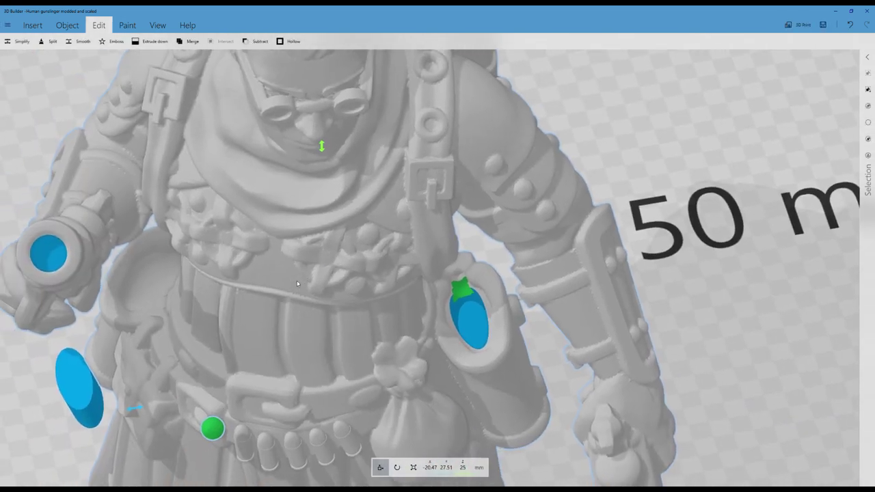
right_drag(292, 321, 469, 388)
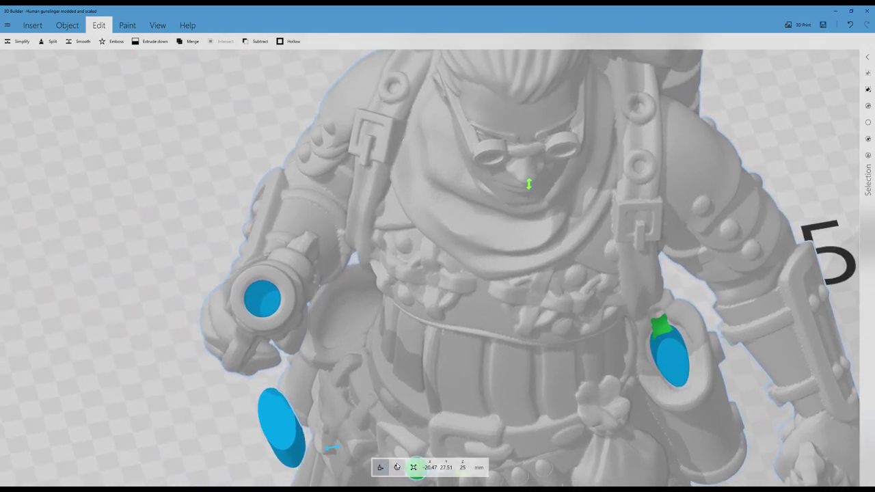
click(279, 426)
click(397, 468)
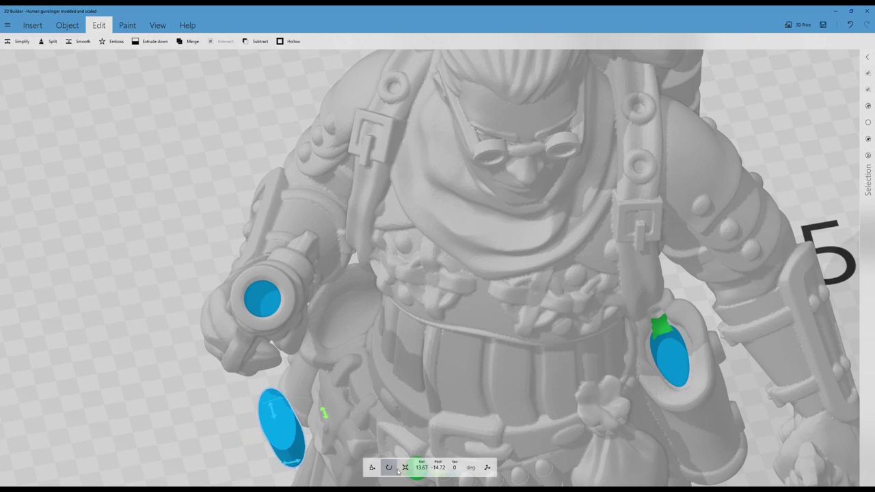
drag(332, 410, 317, 426)
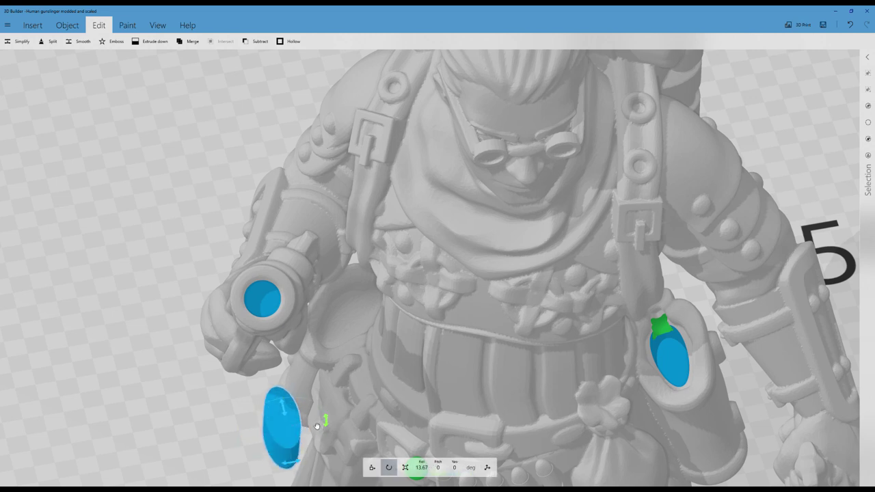
drag(297, 464, 273, 460)
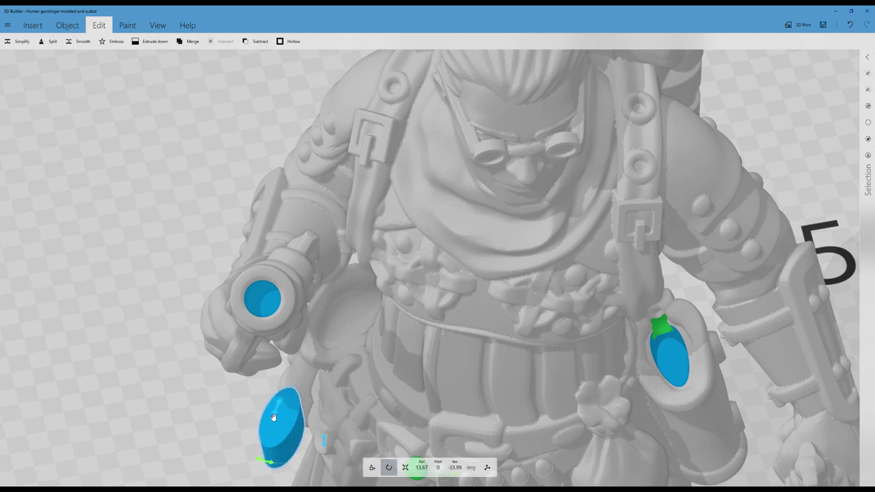
drag(326, 446, 324, 458)
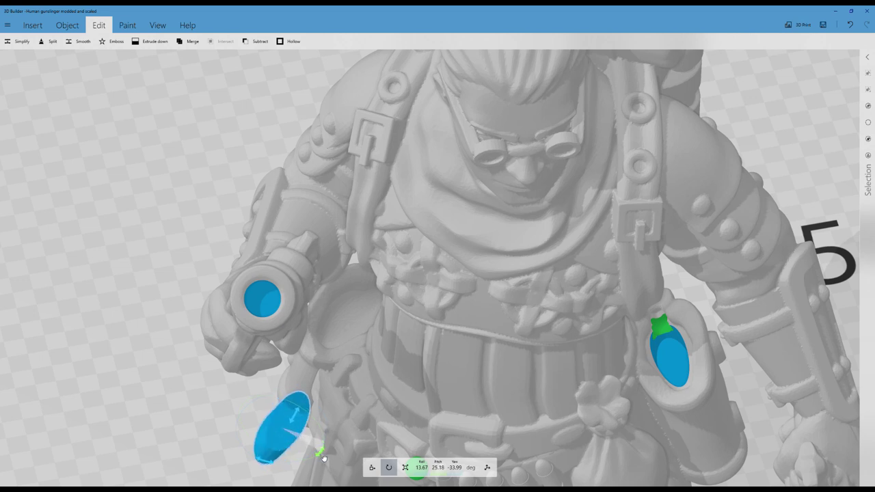
- Move the cylinder into the mouth of the hip case below the raised pistol, at about X -27.03, Y 33.73 and Z 25.87 mm
click(372, 468)
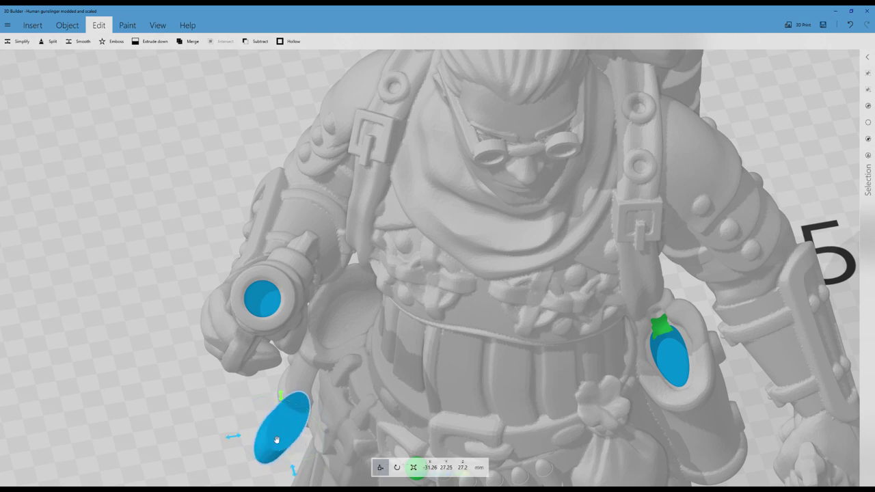
drag(299, 474, 295, 444)
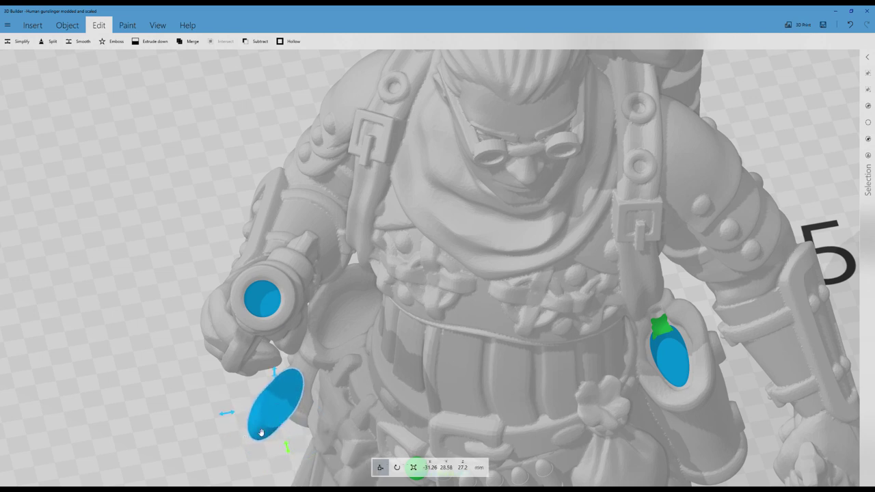
drag(228, 415, 364, 277)
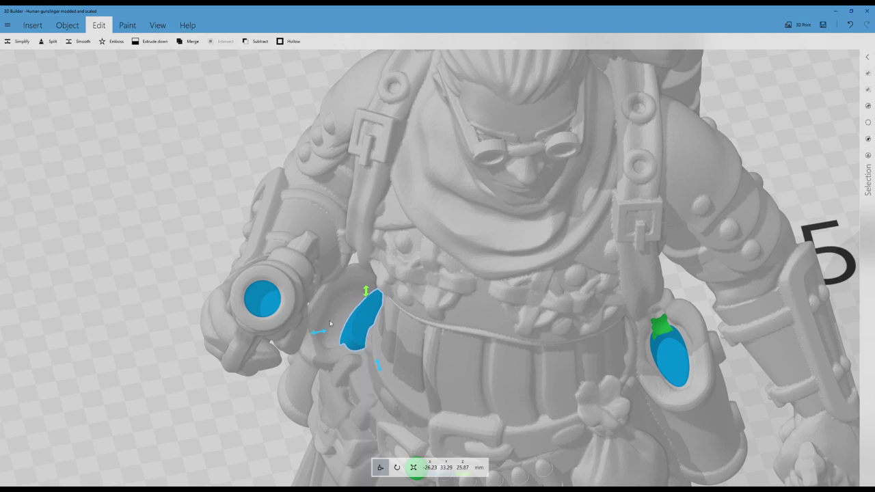
drag(325, 335, 301, 338)
drag(361, 363, 358, 363)
right_drag(103, 376, 205, 400)
drag(205, 400, 230, 400)
scroll(236, 366, up, 1)
right_drag(236, 366, 199, 251)
scroll(167, 282, up, 2)
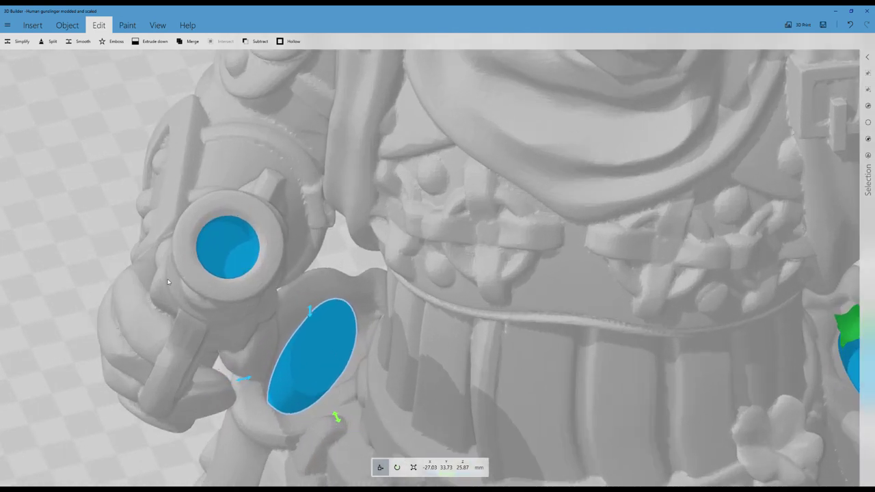
- Turn the cylinder to follow the hip case's opening, at about 27.44° pitch and -50.13° yaw
click(397, 467)
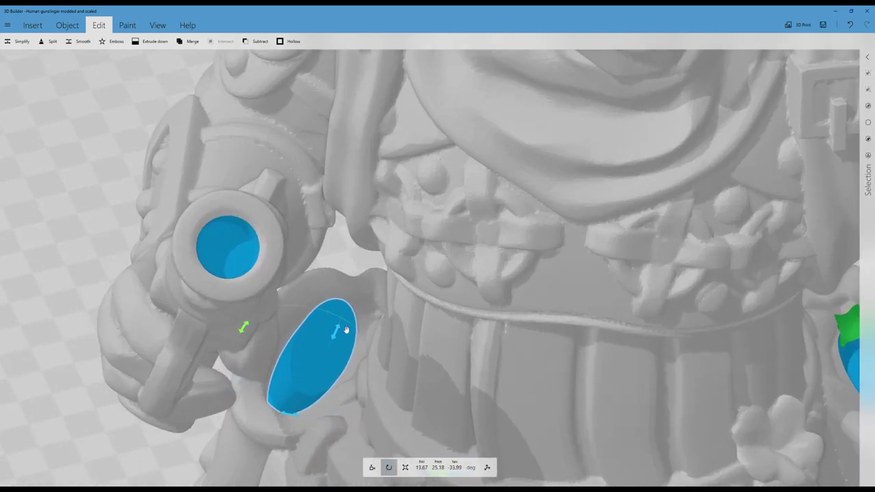
drag(245, 334, 272, 409)
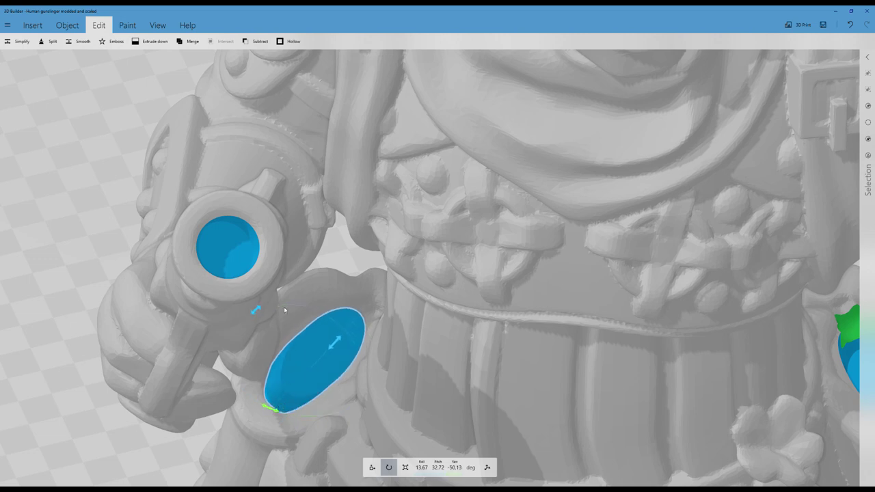
drag(257, 311, 254, 315)
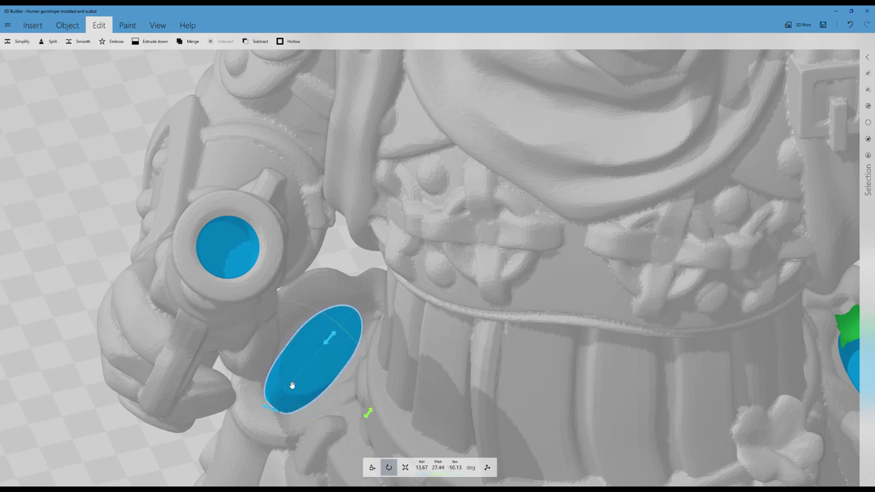
- Centre the cylinder in the hip case's opening at about X -26.73, Y 34.39 and Z 25.18 mm
click(372, 468)
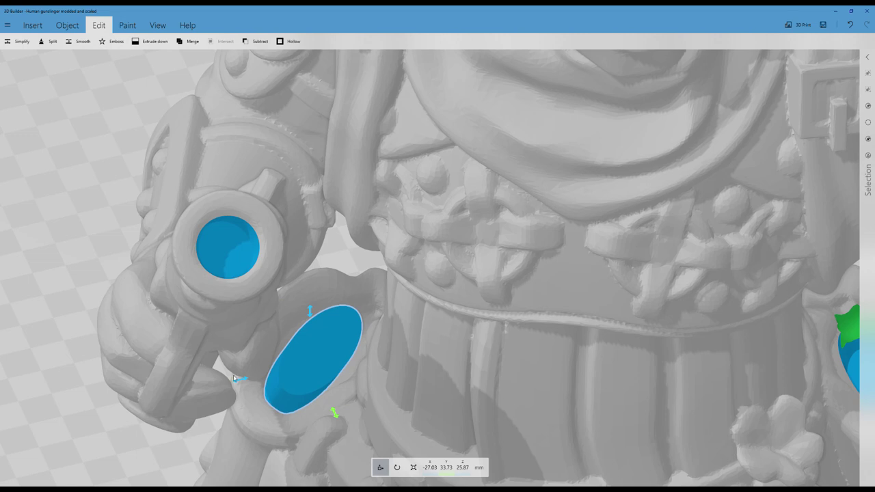
drag(235, 378, 251, 376)
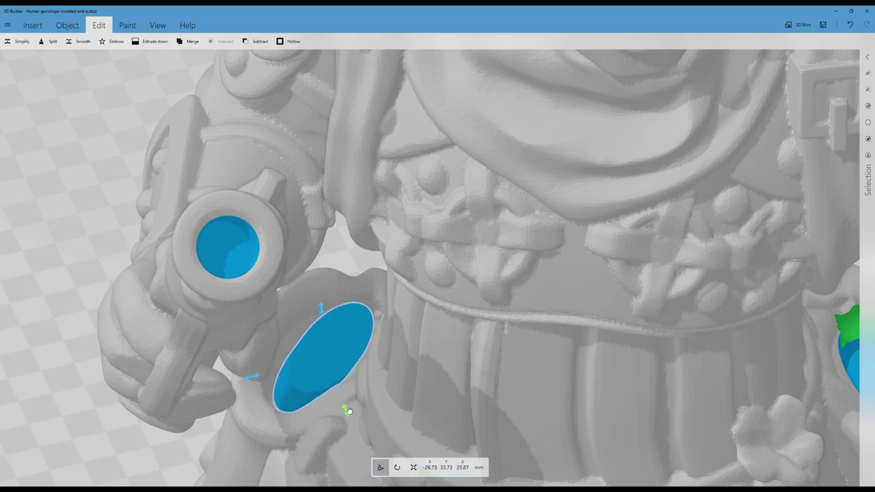
drag(348, 410, 341, 406)
drag(319, 308, 313, 318)
drag(346, 418, 341, 410)
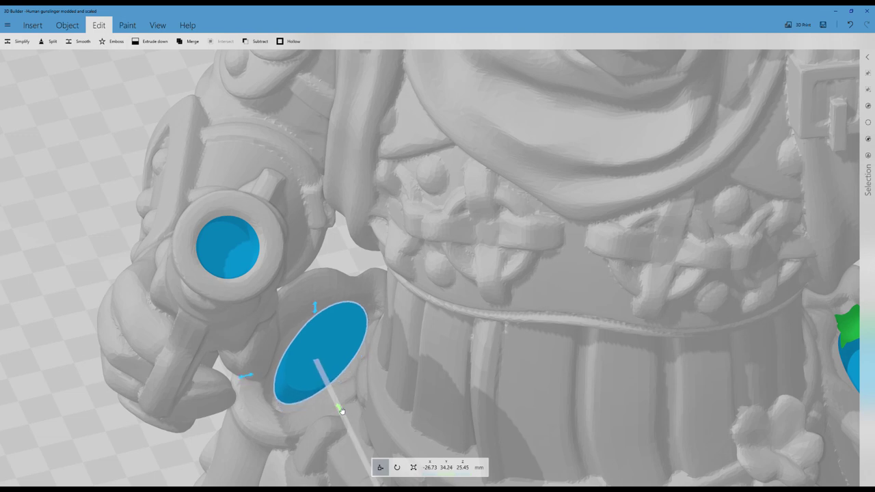
drag(316, 309, 309, 321)
drag(339, 411, 336, 414)
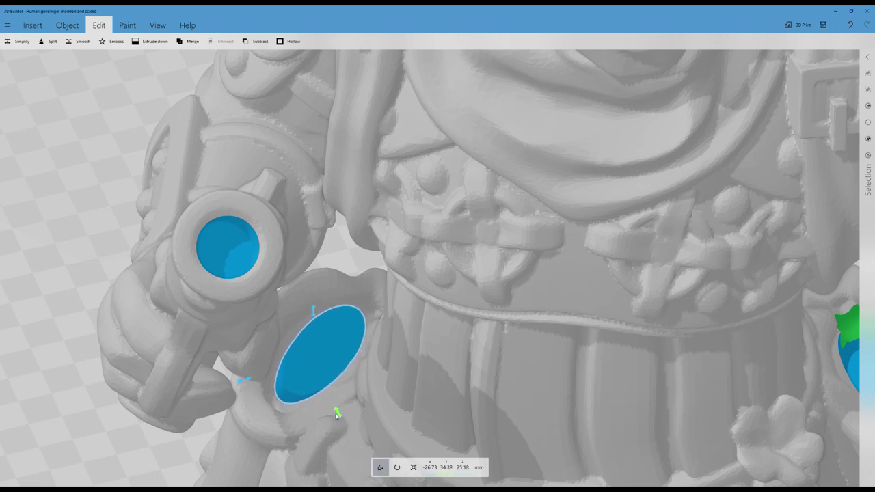
- Fine-tune the cylinder's rotation to about 17.35° roll, 27.14° pitch and -52.49° yaw, and subtract it from the figure
click(397, 467)
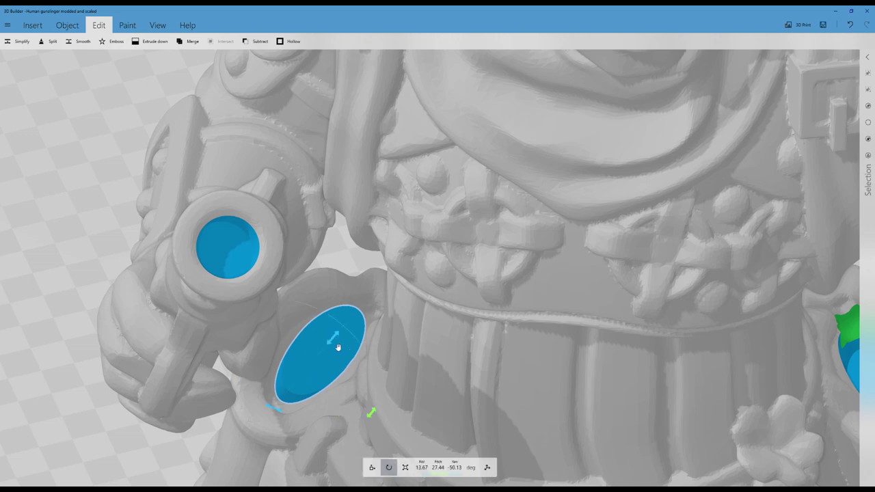
mouse_move(370, 411)
mouse_down()
mouse_move(386, 417)
mouse_move(377, 415)
mouse_up()
drag(275, 407, 278, 410)
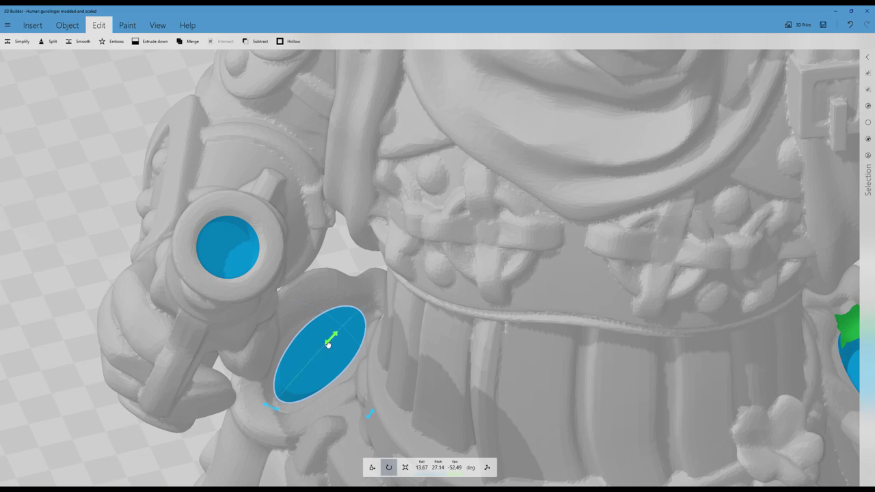
drag(328, 339, 325, 346)
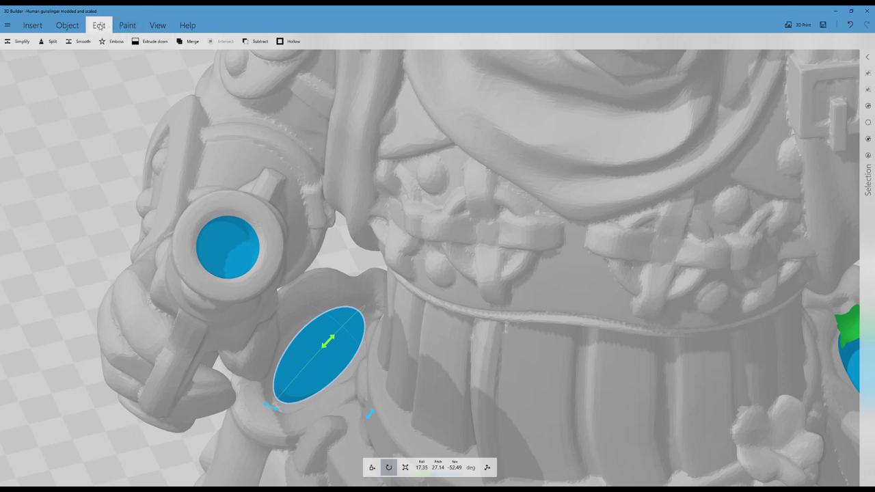
click(248, 43)
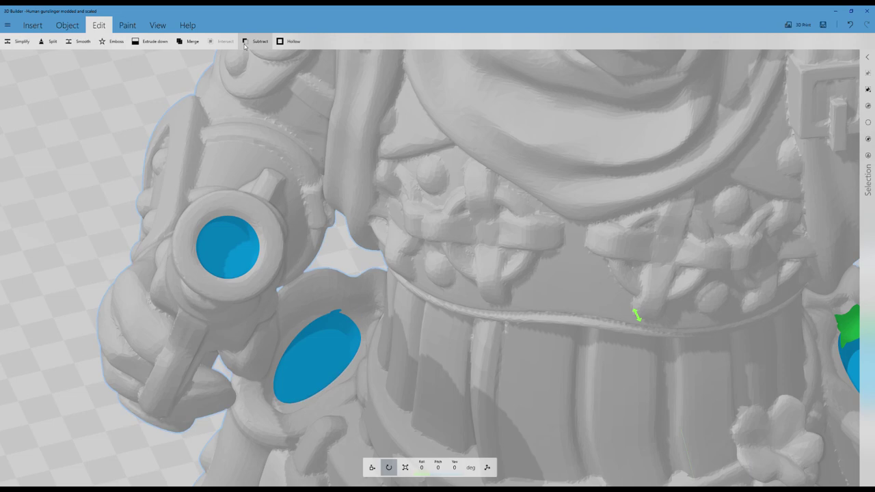
- Raise the spare sphere in front of the belt to the raised pistol's level, at about Z 32.29 mm
right_drag(214, 305, 244, 365)
drag(195, 372, 125, 367)
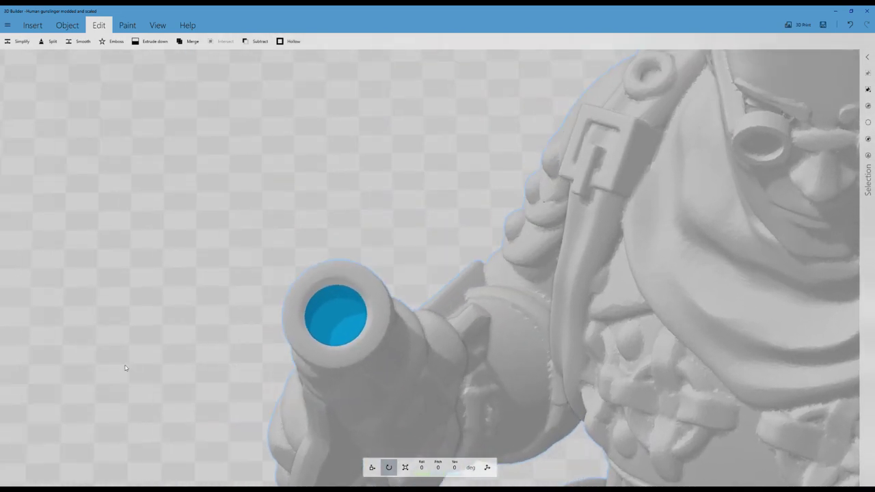
scroll(201, 367, down, 3)
right_drag(201, 367, 78, 226)
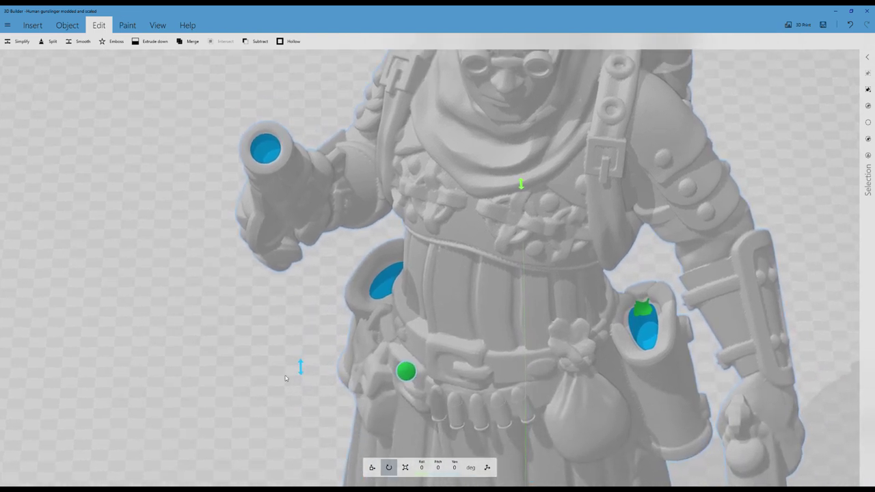
click(406, 373)
drag(266, 342, 180, 307)
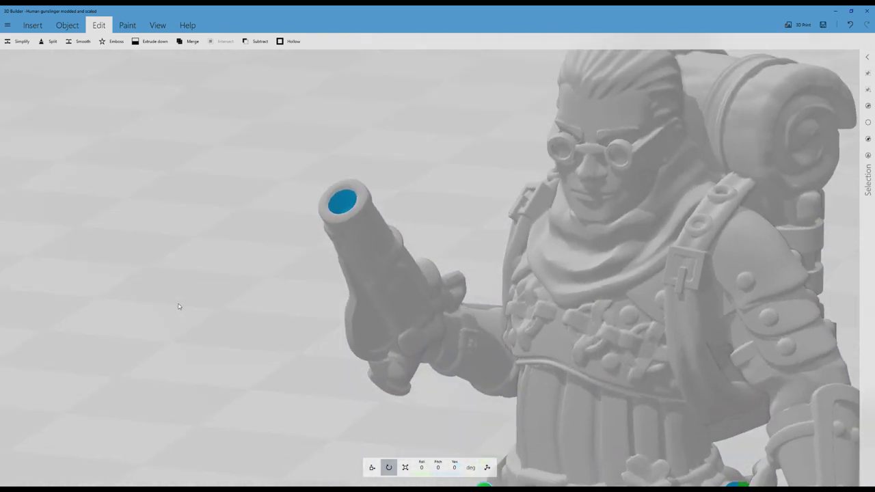
right_drag(280, 341, 196, 188)
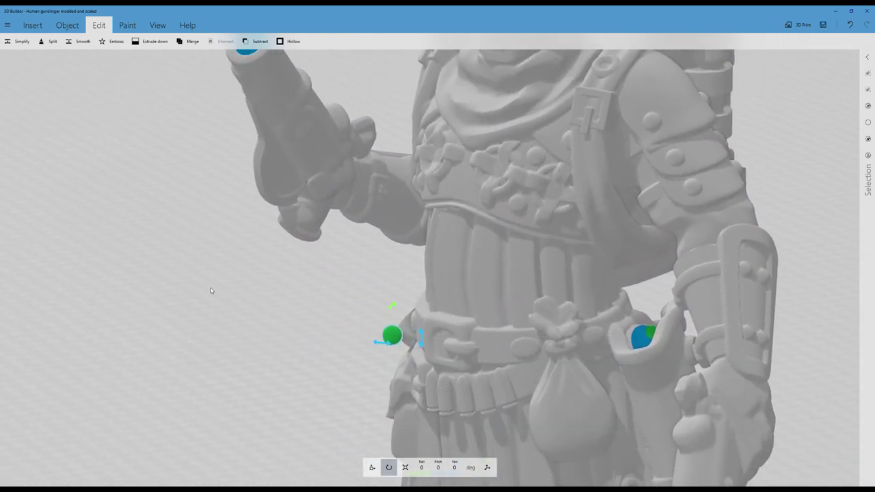
scroll(211, 291, up, 2)
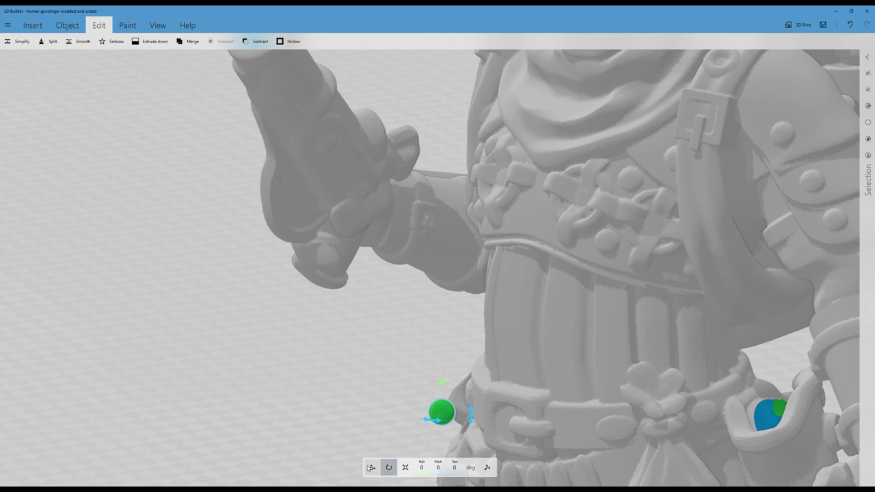
click(372, 467)
drag(445, 382, 445, 263)
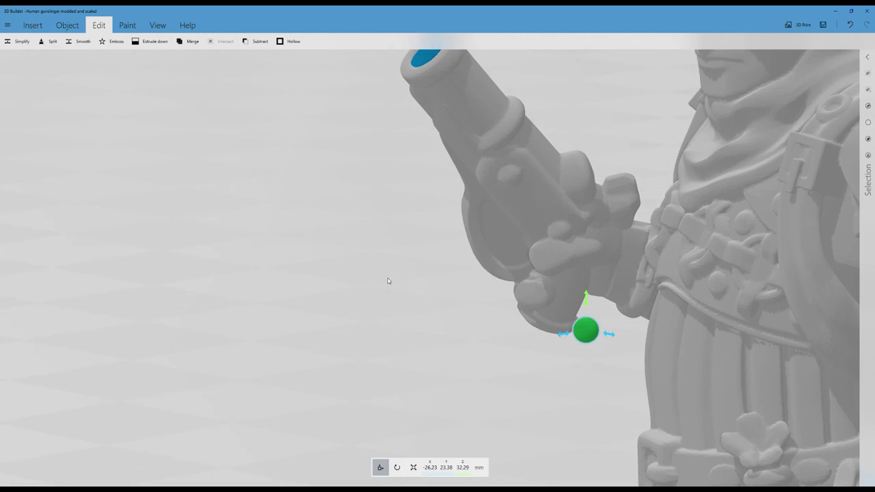
- Move the sphere onto the raised pistol's underside near the grip, at about X -32.66, Y 25.66 and Z 34.61 mm
drag(609, 335, 523, 220)
drag(495, 255, 493, 254)
drag(518, 222, 517, 212)
drag(540, 244, 485, 247)
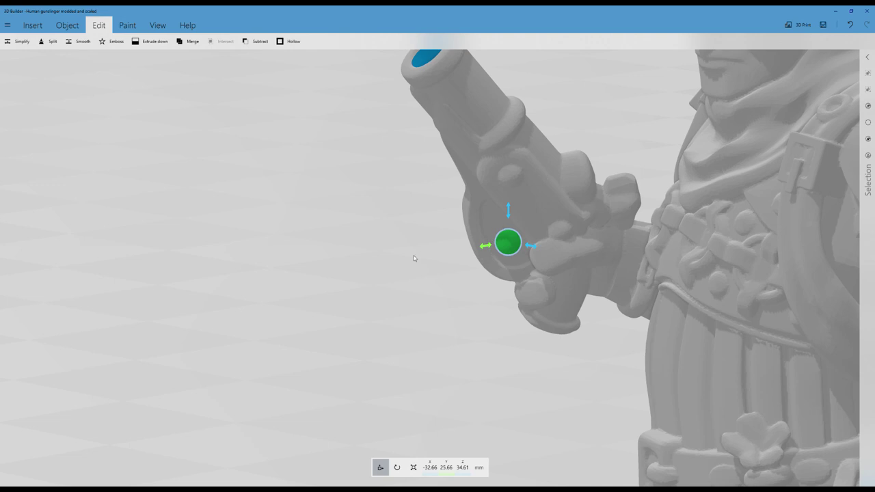
- Adjust the sphere's position on the raised pistol to about X -32.7, Y 25.35 and Z 35.39 mm
drag(414, 258, 502, 318)
right_drag(383, 311, 598, 390)
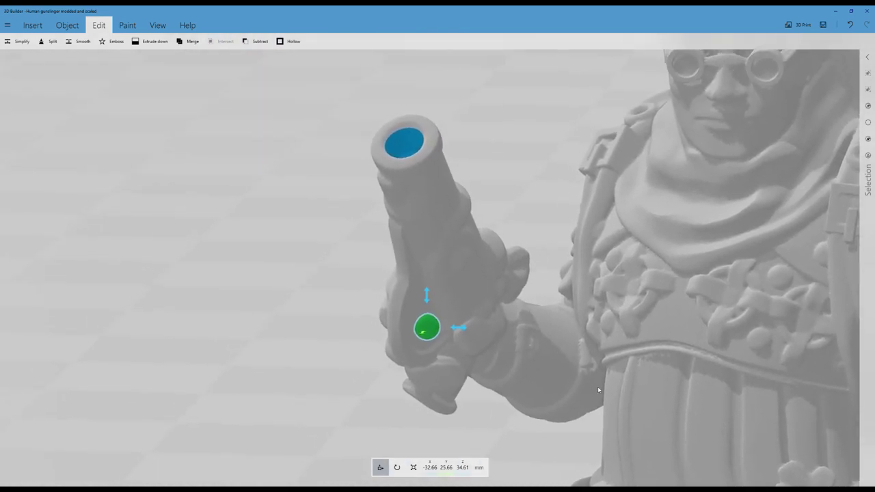
drag(598, 386, 415, 347)
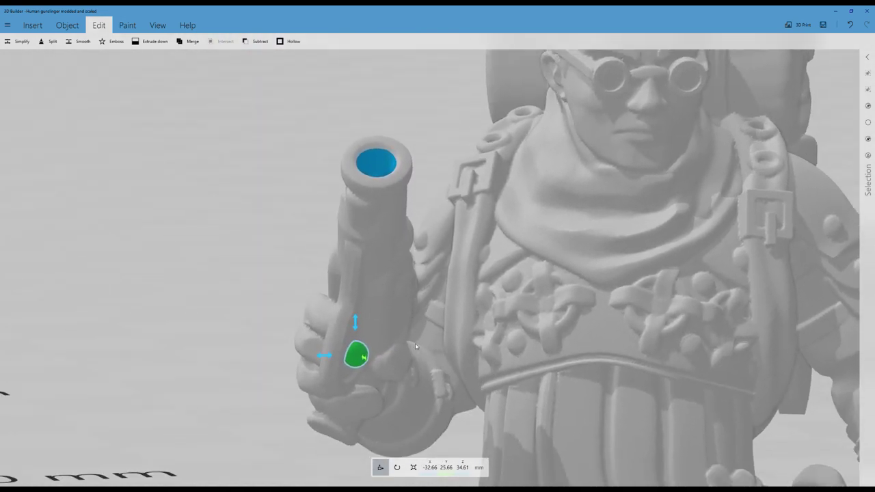
mouse_move(358, 324)
mouse_down()
mouse_move(370, 340)
mouse_move(354, 316)
mouse_up()
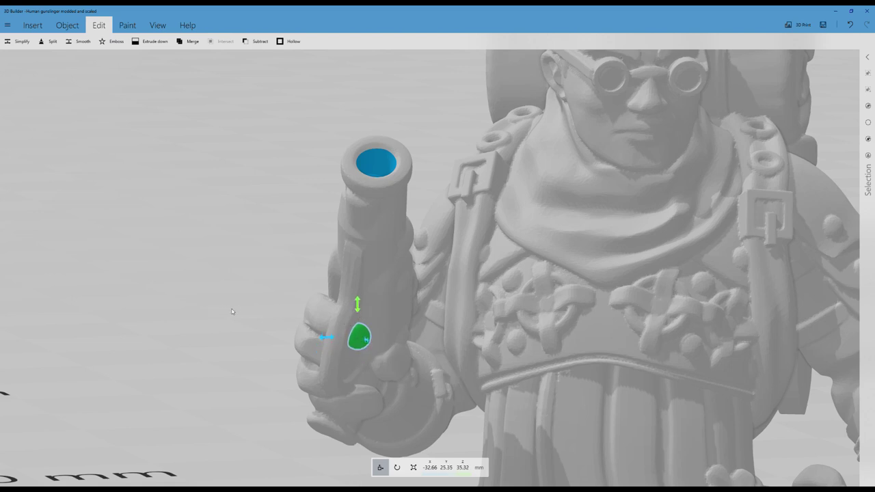
right_drag(232, 311, 245, 317)
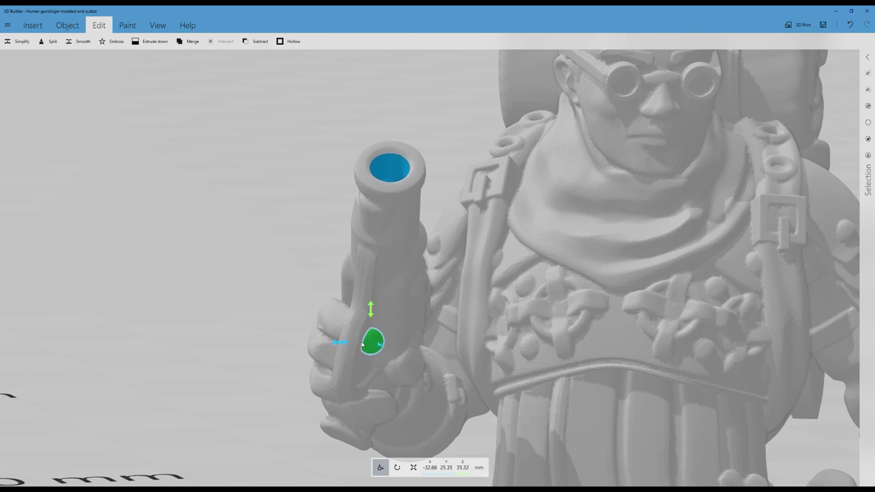
drag(340, 343, 337, 345)
drag(370, 311, 370, 311)
drag(252, 344, 331, 381)
scroll(332, 382, down, 4)
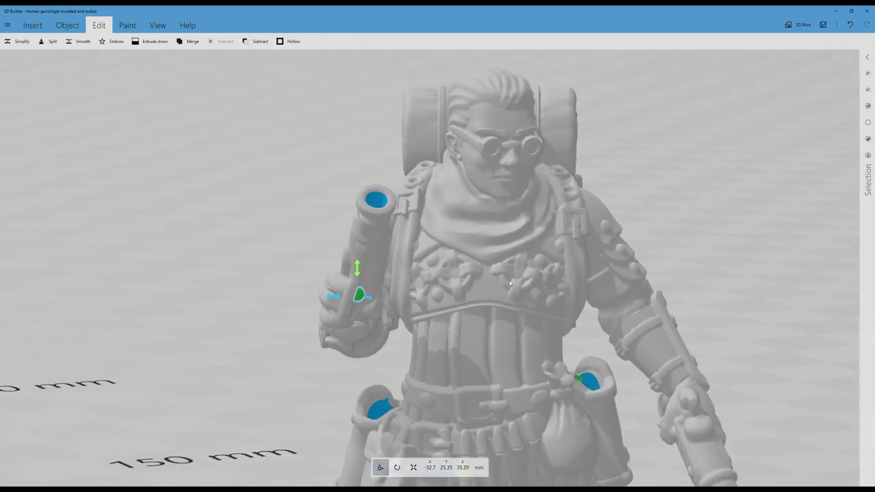
- Duplicate the sphere embedded in the raised pistol
right_drag(490, 277, 432, 229)
drag(432, 228, 443, 278)
scroll(444, 277, up, 2)
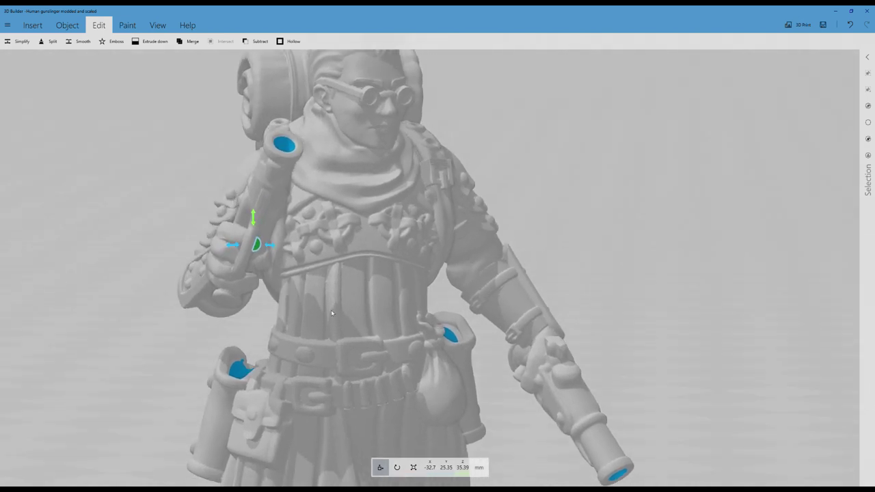
click(67, 26)
click(19, 41)
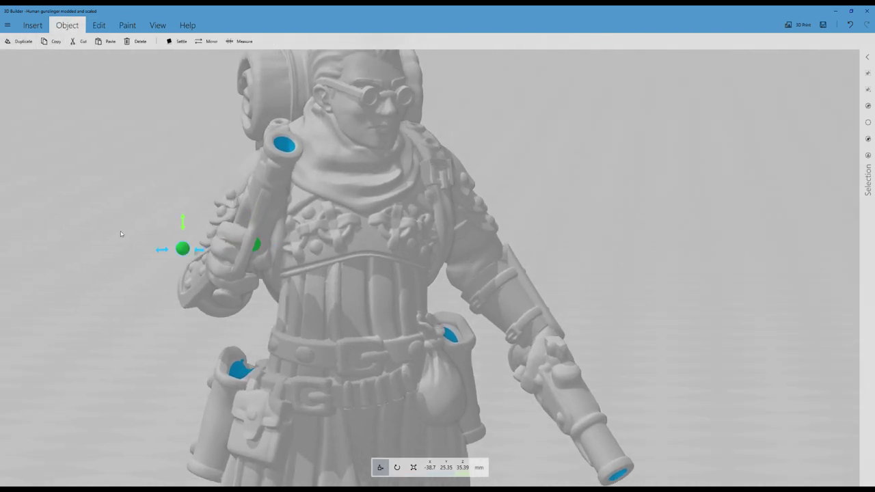
- Bring the duplicated sphere down beside the lowered pistol, at about X -14.7, Y 20.84 and Z 21.09 mm
drag(184, 223, 185, 350)
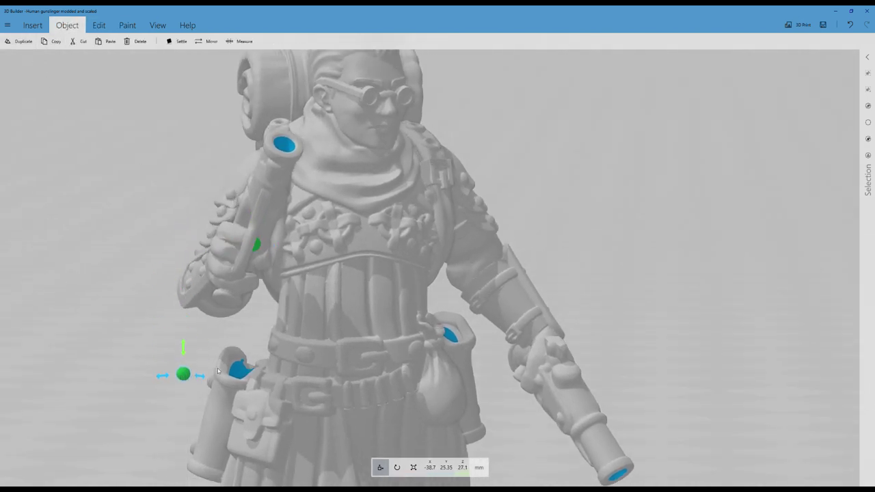
drag(203, 379, 538, 431)
drag(577, 452, 515, 418)
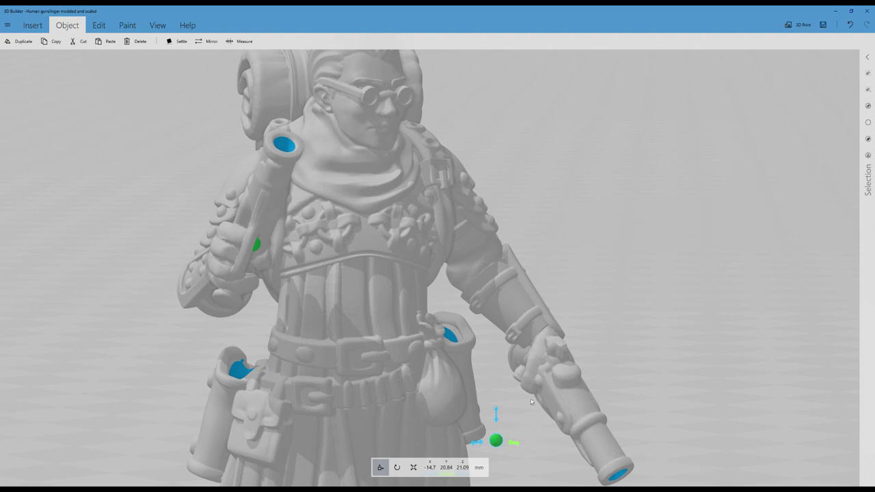
- Move the sphere onto the lowered pistol near the trigger guard, at about X -9.59, Y 21.05 and Z 23.22 mm
right_drag(589, 393, 655, 356)
drag(655, 356, 702, 365)
right_drag(701, 365, 649, 242)
scroll(720, 199, up, 2)
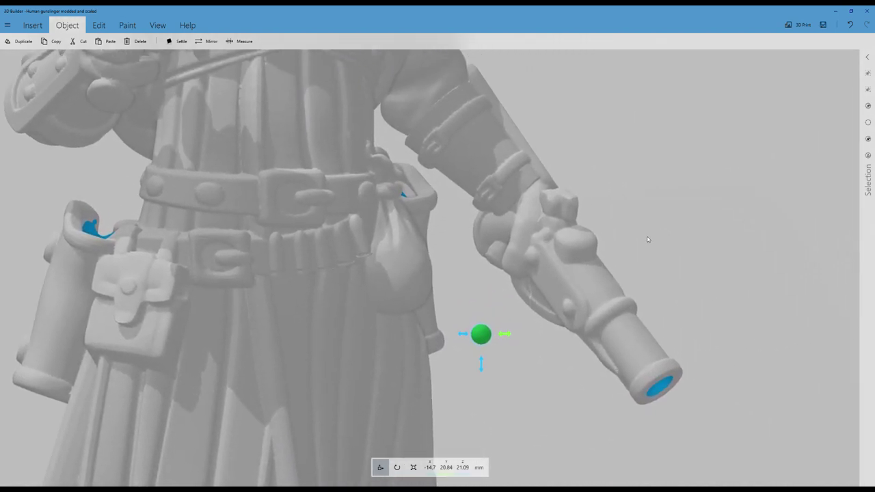
scroll(648, 242, up, 2)
drag(531, 374, 729, 363)
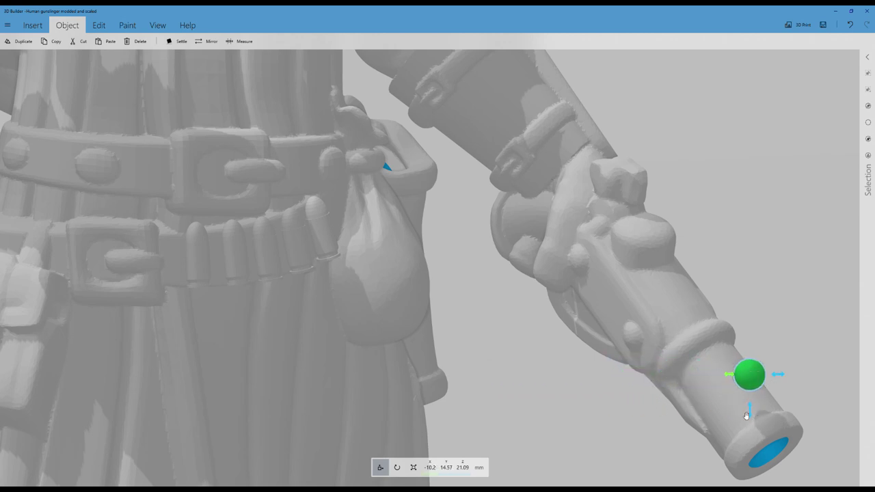
drag(746, 416, 565, 239)
mouse_move(556, 278)
mouse_down()
mouse_move(613, 259)
mouse_move(567, 268)
mouse_up()
drag(507, 350, 592, 341)
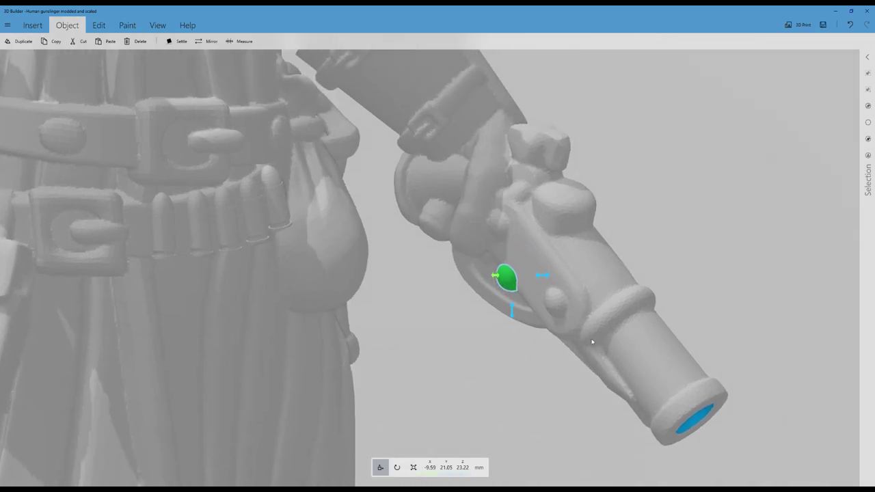
- Shift the sphere further along the trigger guard, to about X -9.43, Y 21.27 and Z 22.57 mm
right_drag(592, 342, 613, 336)
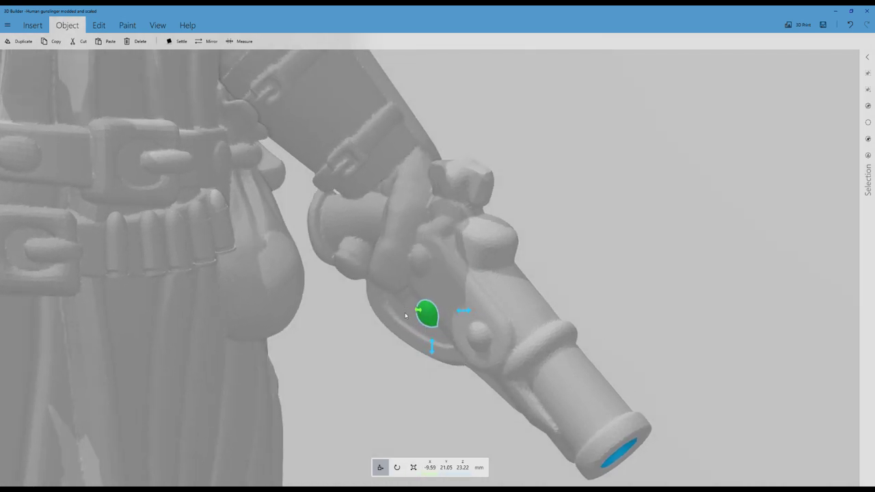
drag(423, 314, 415, 312)
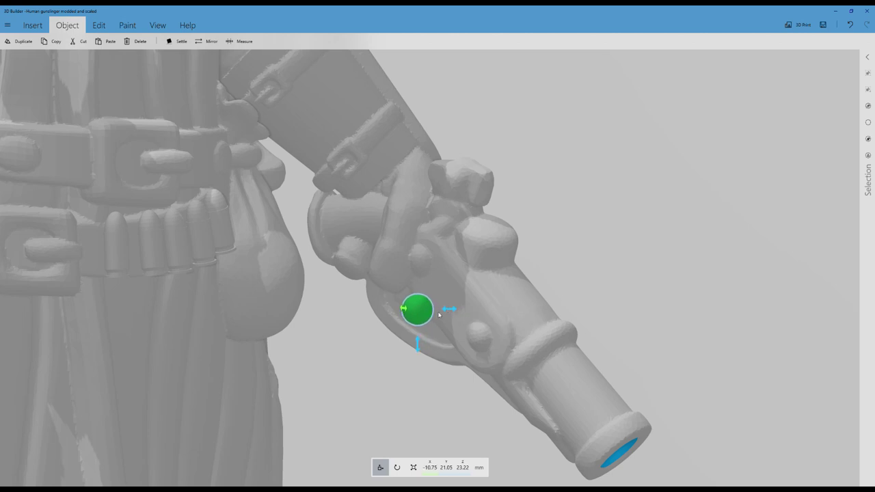
drag(419, 347, 421, 363)
mouse_move(449, 333)
mouse_down()
mouse_move(535, 332)
mouse_move(457, 334)
mouse_up()
drag(421, 372, 420, 380)
drag(414, 281, 466, 280)
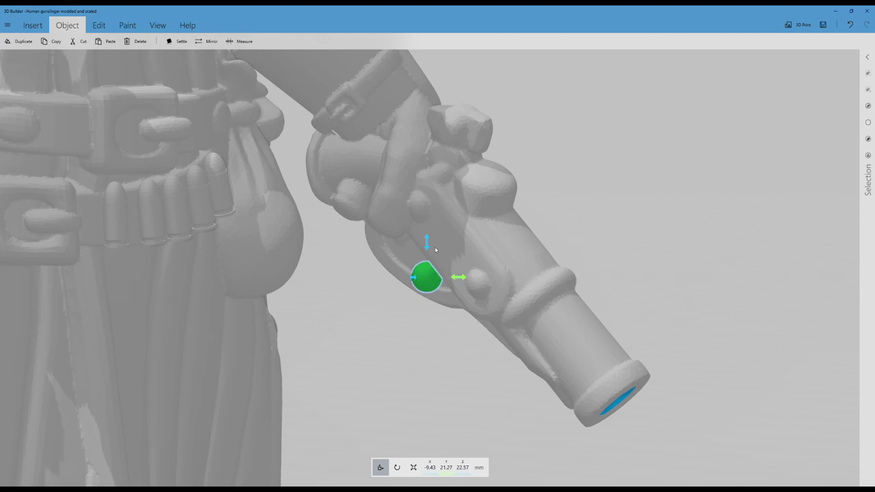
- Raise the sphere towards the grip and sink it into the lowered pistol, at about X -8.53, Y 22.04 and Z 23.19 mm
drag(431, 247, 428, 225)
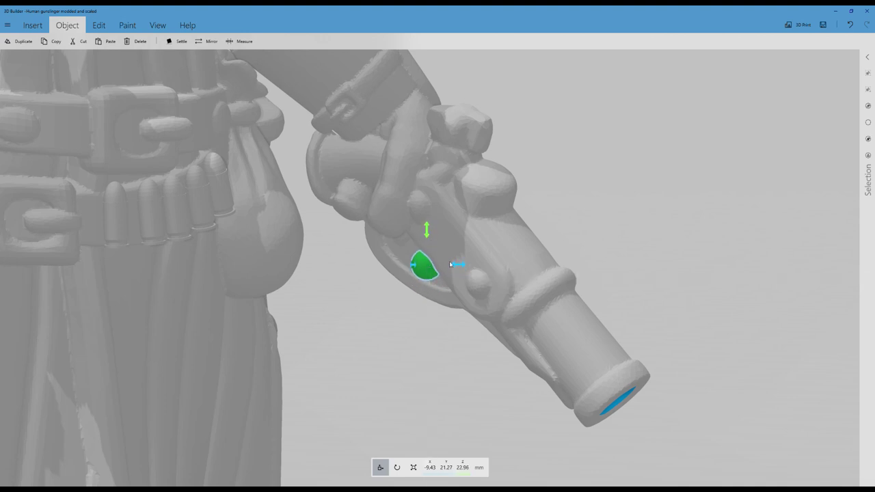
mouse_move(450, 262)
mouse_down()
mouse_move(412, 267)
mouse_move(443, 265)
mouse_up()
drag(413, 234, 412, 223)
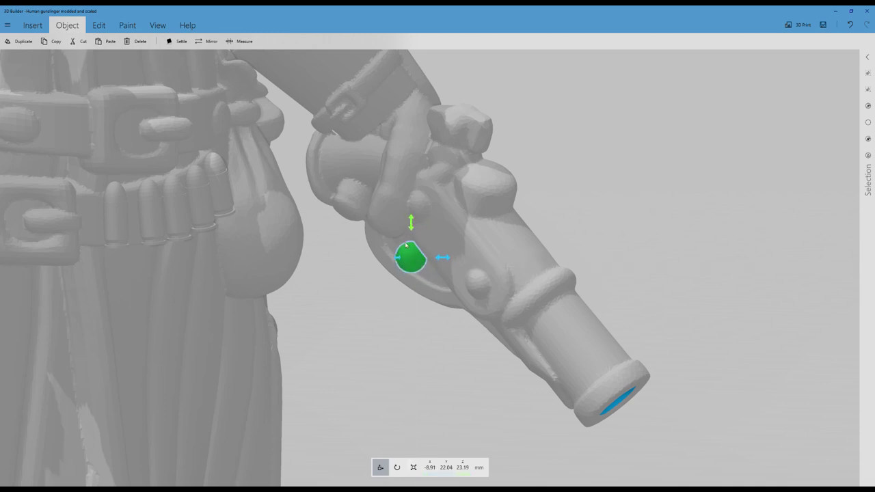
drag(399, 258, 363, 299)
- Fine-tune the sphere on the lowered pistol to about Y 21.89 and Z 22.99 mm
right_drag(362, 298, 298, 259)
scroll(399, 272, down, 3)
drag(655, 236, 558, 291)
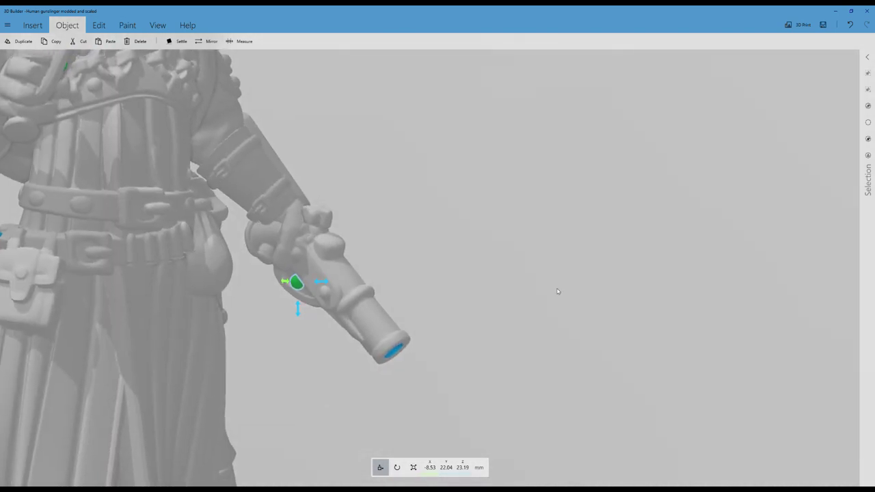
mouse_move(298, 307)
mouse_down()
mouse_move(319, 286)
mouse_move(307, 314)
mouse_up()
scroll(350, 294, down, 3)
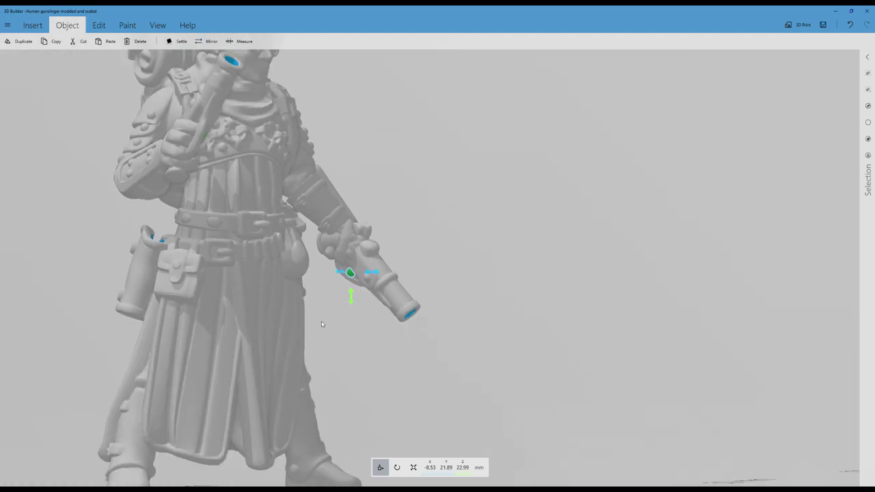
- Select every object in the scene and group them into one object
drag(357, 363, 438, 298)
scroll(440, 298, down, 3)
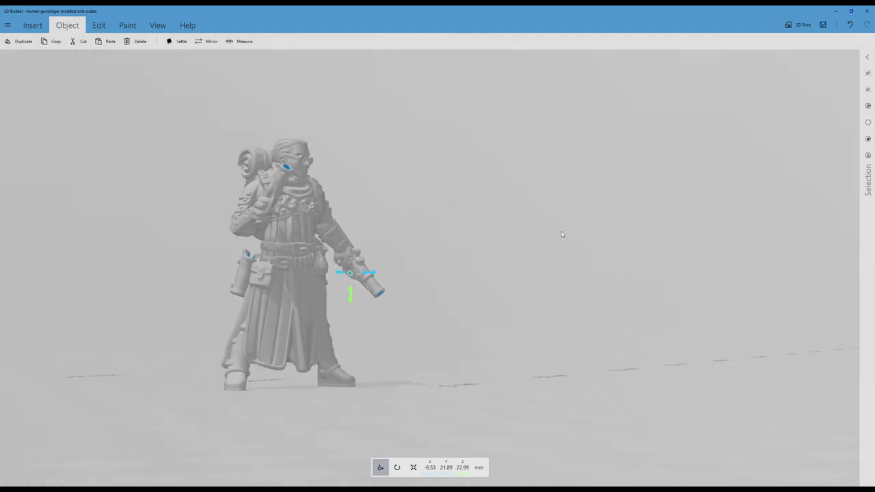
drag(561, 232, 343, 252)
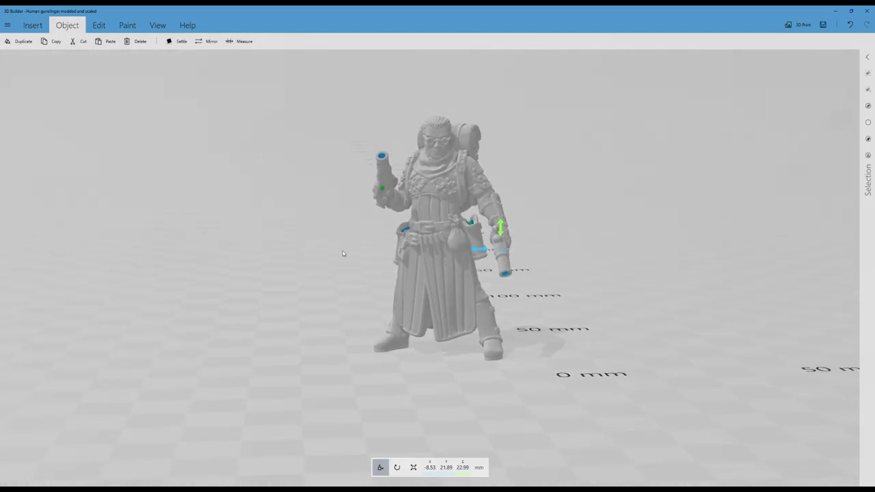
click(869, 106)
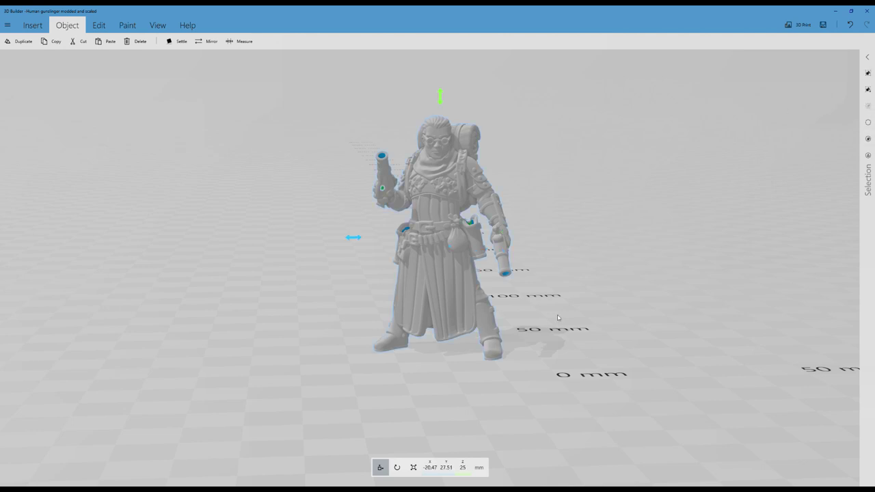
click(868, 73)
- Scale the grouped figure proportionally to a height (Z) of 41 mm
right_drag(612, 140, 686, 148)
drag(686, 149, 684, 180)
scroll(643, 175, up, 3)
right_drag(675, 148, 547, 192)
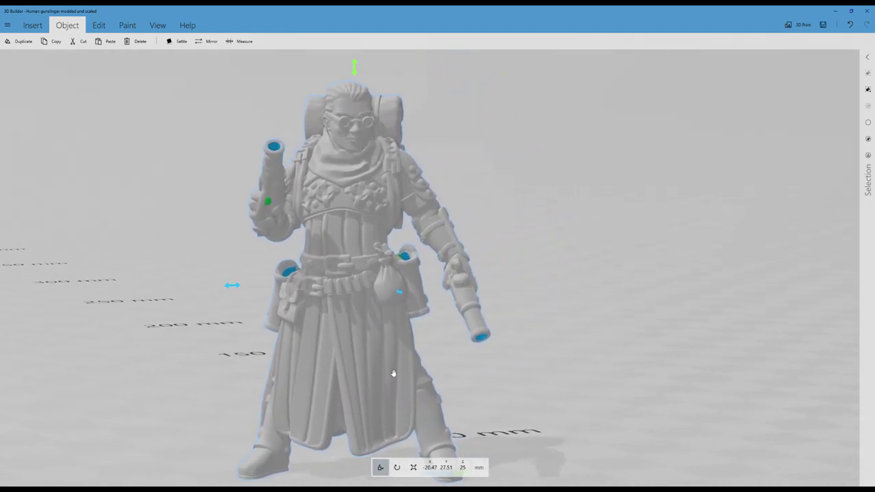
click(413, 467)
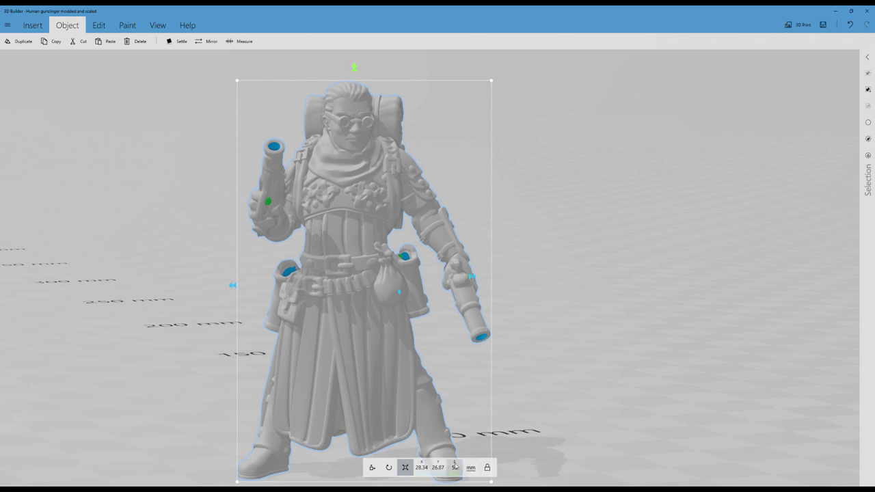
click(454, 467)
text(41)
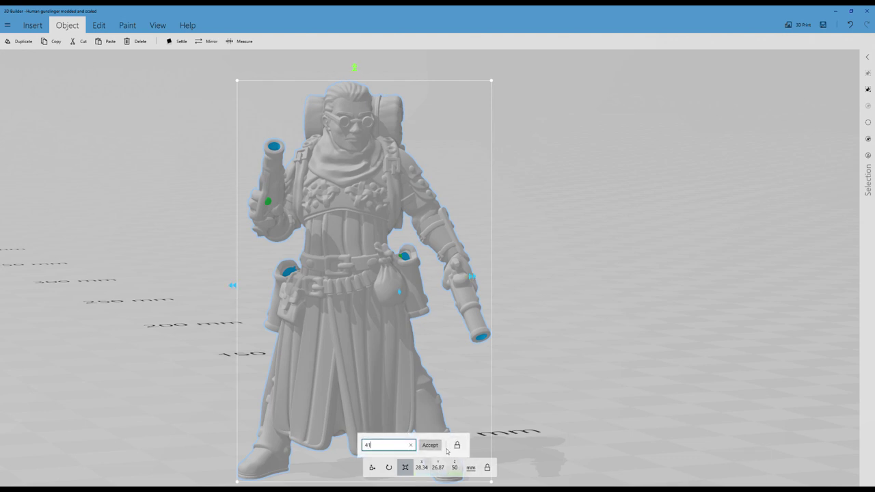
click(430, 445)
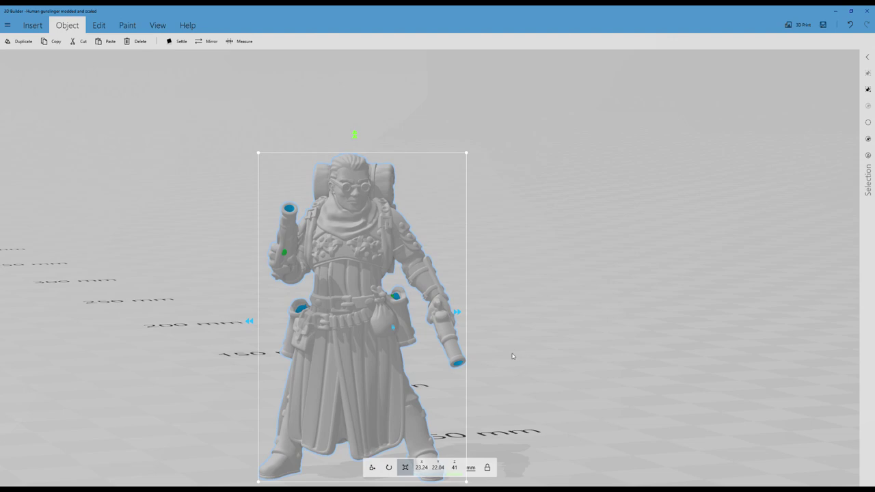
- With proportional scaling unlocked, set the grouped figure's Y size to 23 mm and its X size to 25 mm
drag(513, 357, 487, 361)
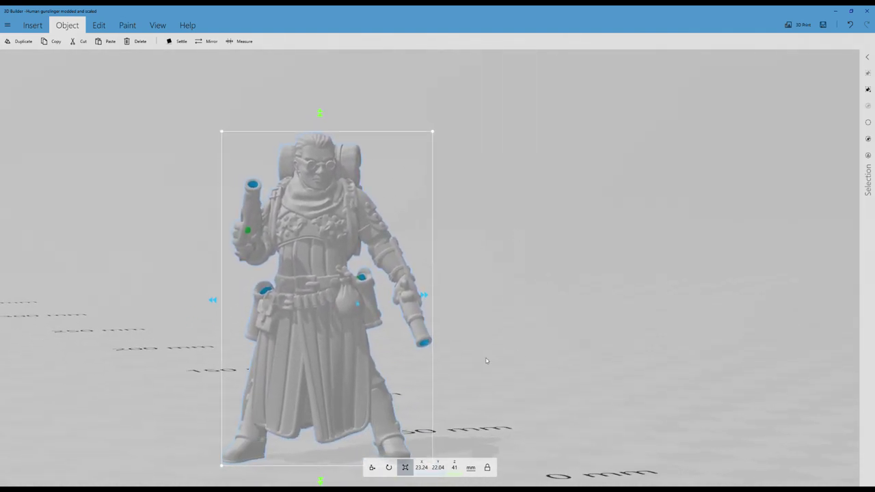
click(432, 469)
text(23)
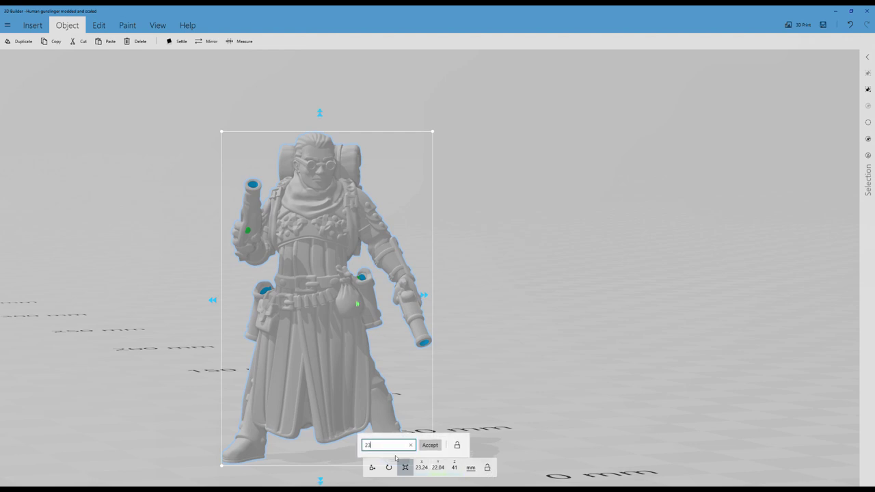
click(430, 445)
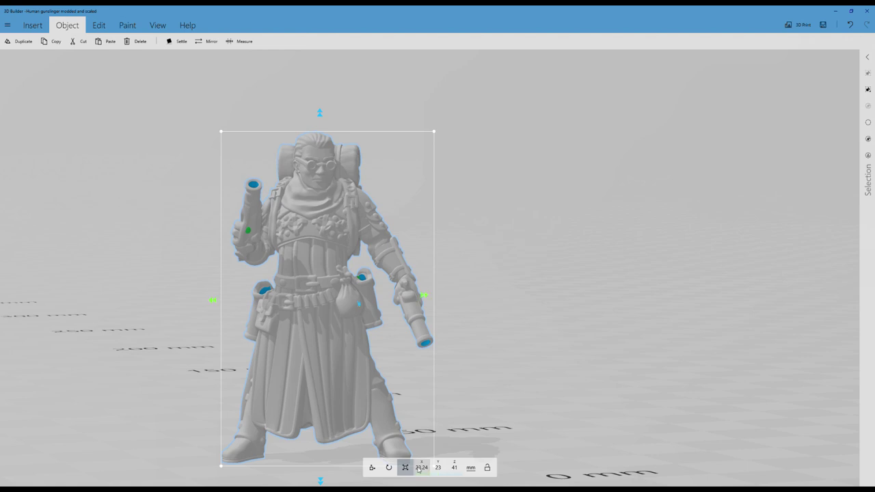
click(419, 469)
text(25)
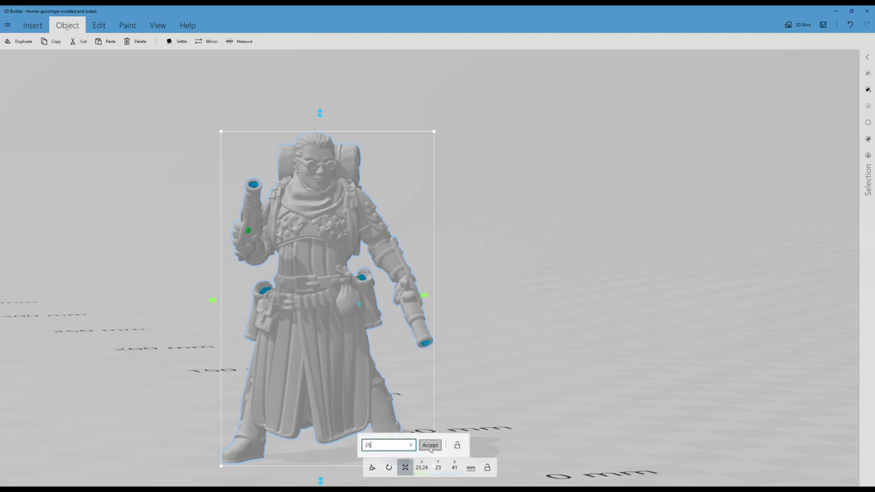
click(430, 446)
- Bring up the file commands for the resized figure
right_drag(489, 393, 513, 375)
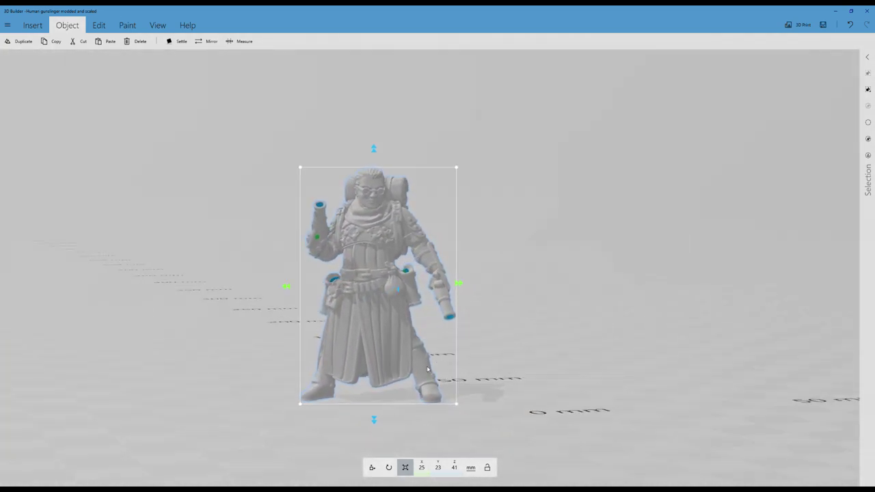
scroll(427, 369, up, 2)
mouse_move(192, 368)
right_down()
mouse_move(253, 393)
mouse_move(181, 378)
right_up()
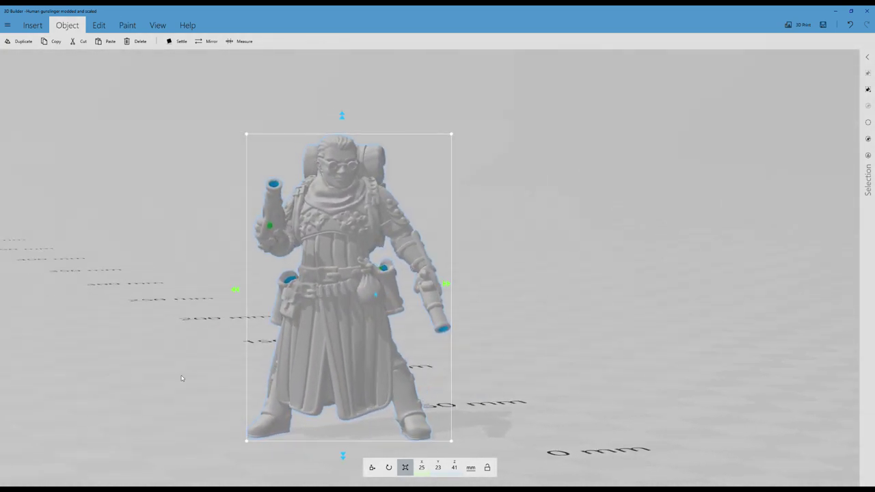
scroll(181, 378, down, 2)
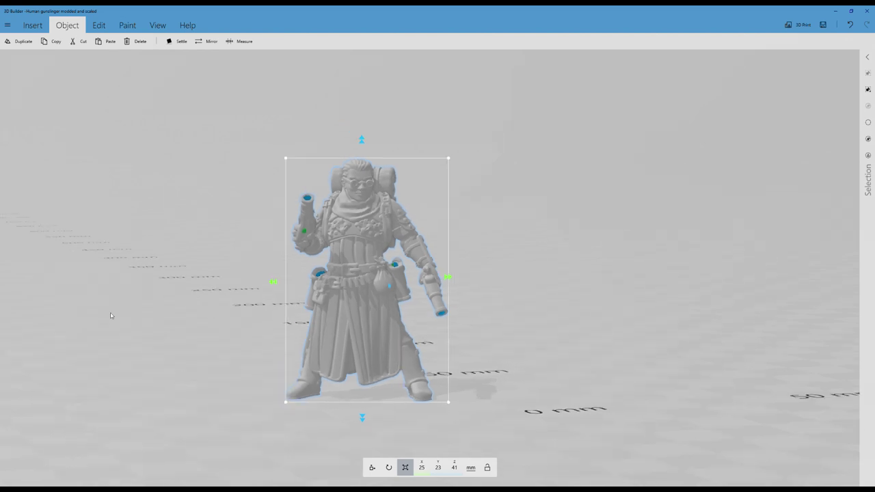
click(8, 26)
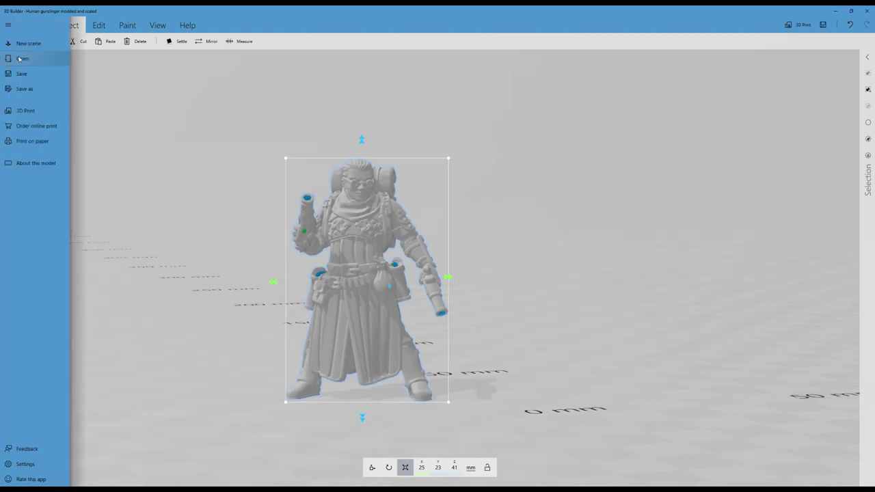